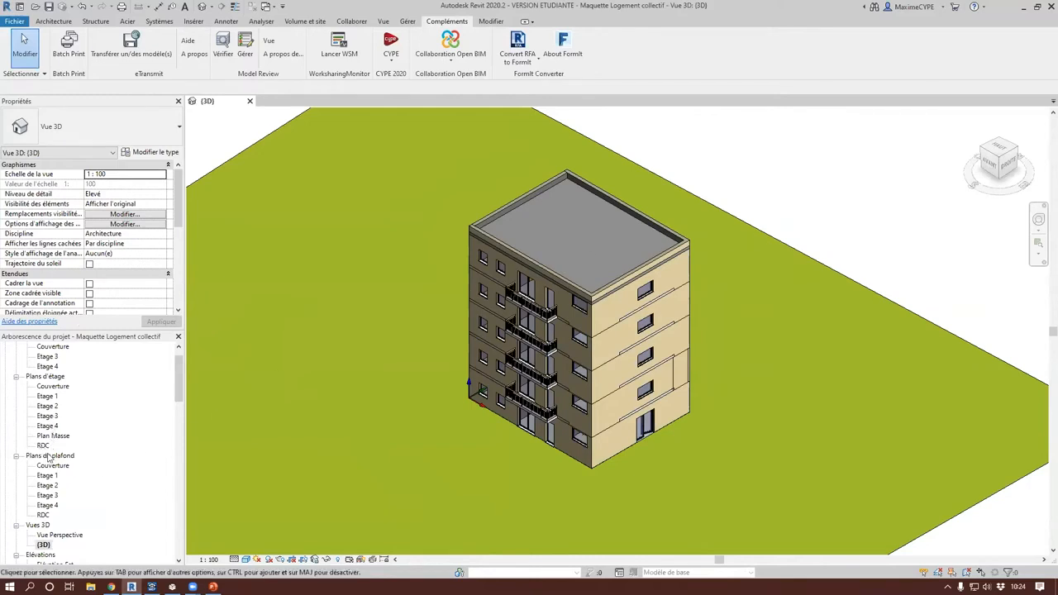
Step: Open the RDC floor plan, dismissing the save reminder without saving the project
scroll(66, 429, "up", 1)
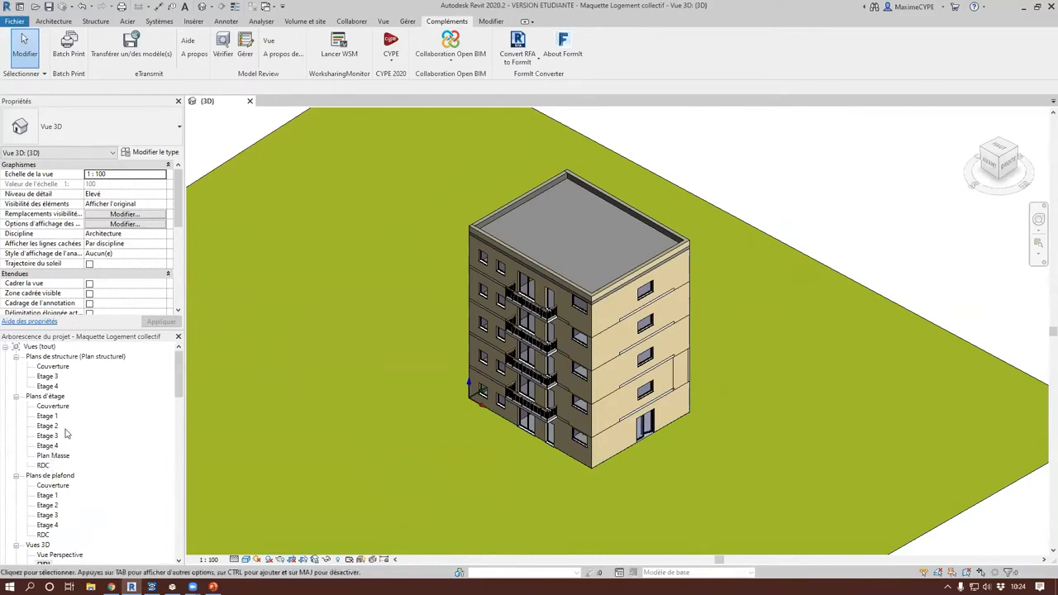
scroll(65, 429, "down", 1)
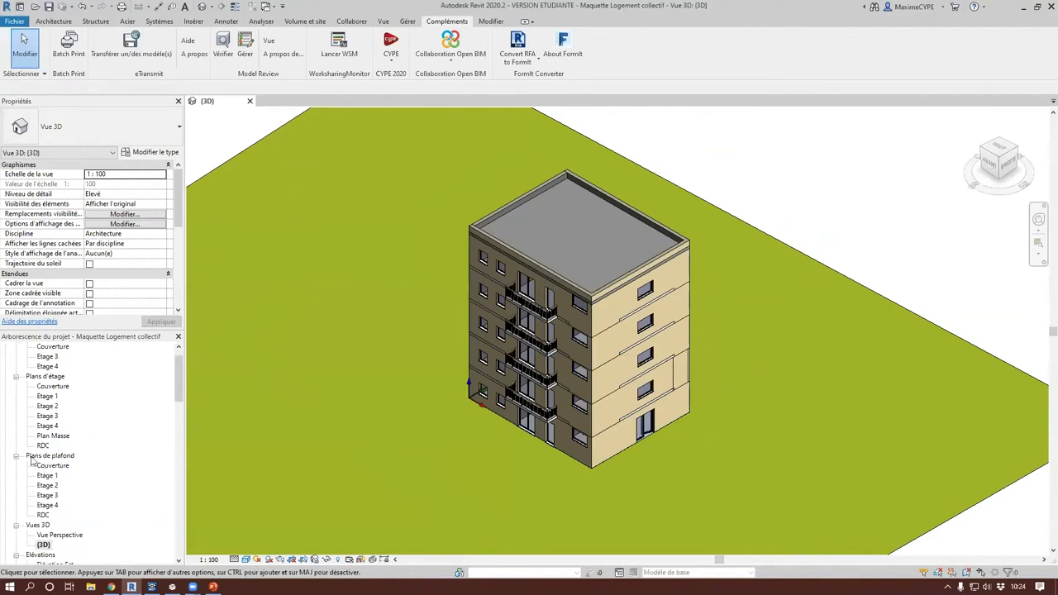
double_click(43, 447)
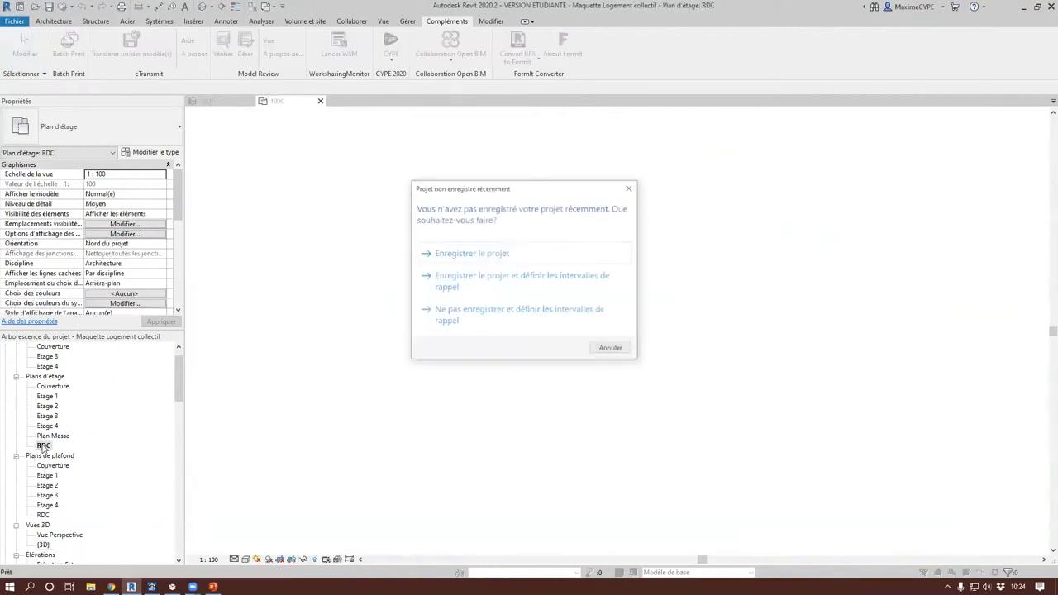
left_click(631, 187)
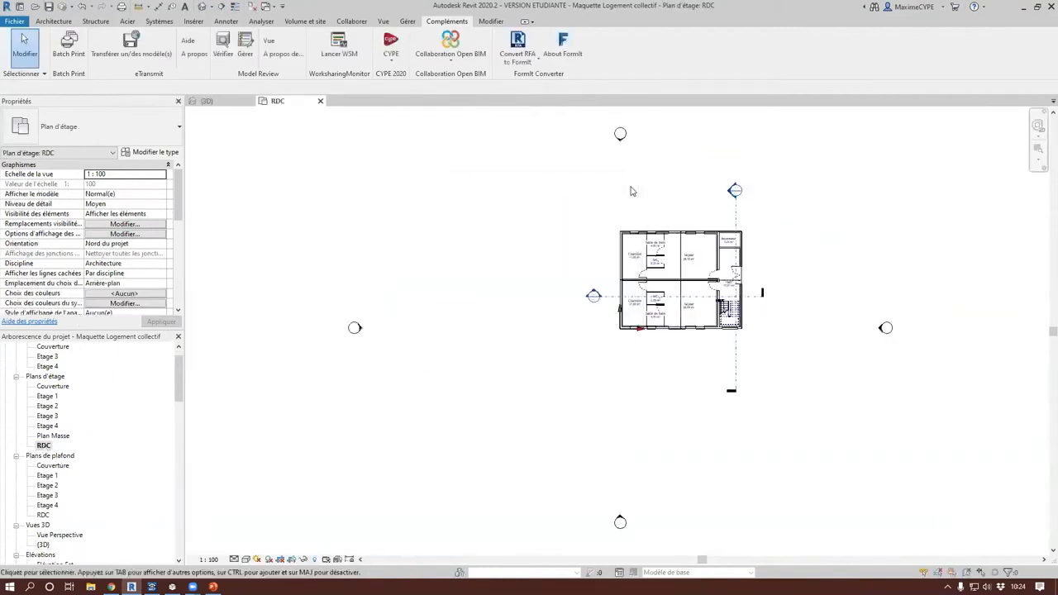
scroll(719, 228, "up", 5)
scroll(882, 325, "up", 3)
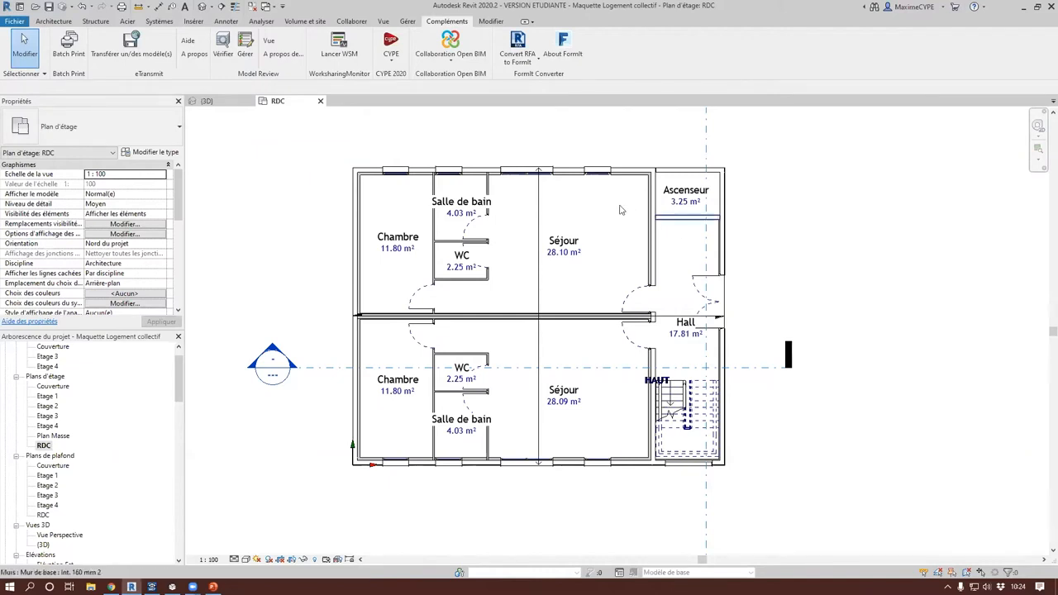
Step: Start an Open BIM collaboration and create the project "Projet Revit" with type Tests, visibility Visible and collaboration requests Ouvert
left_click(450, 53)
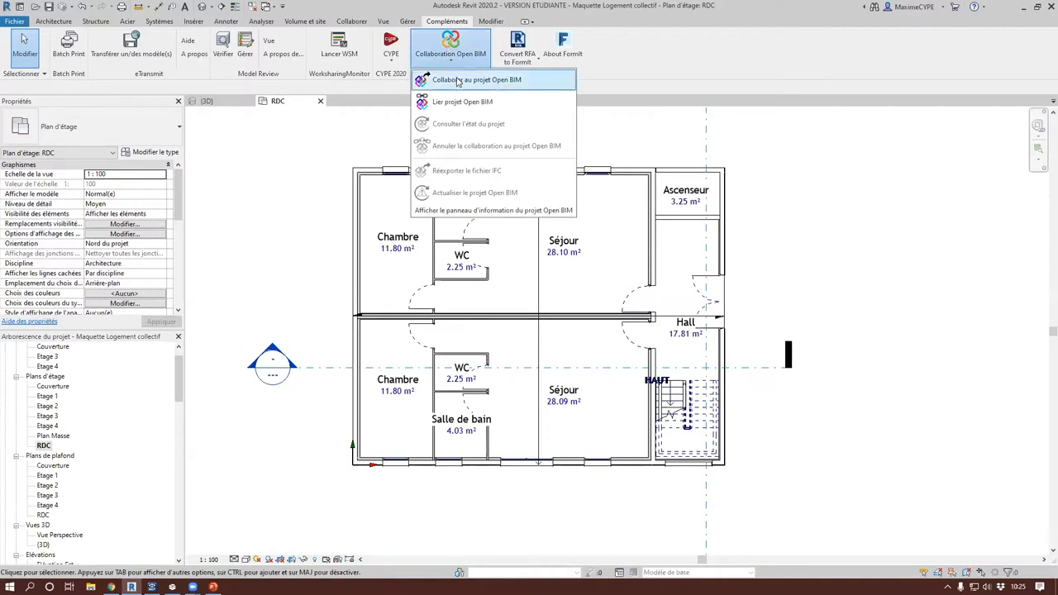
left_click(457, 80)
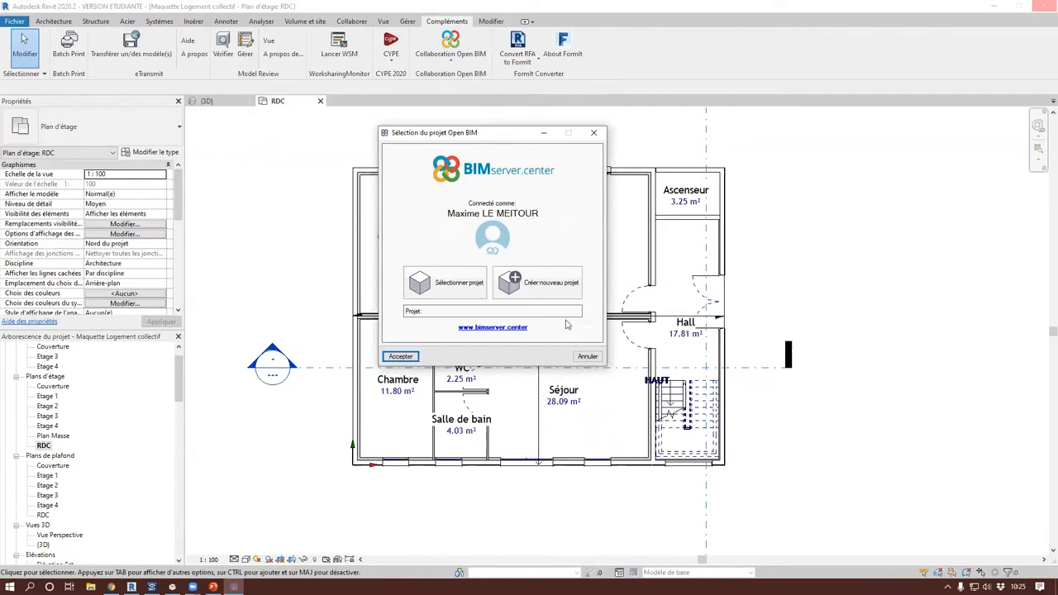
left_click(546, 282)
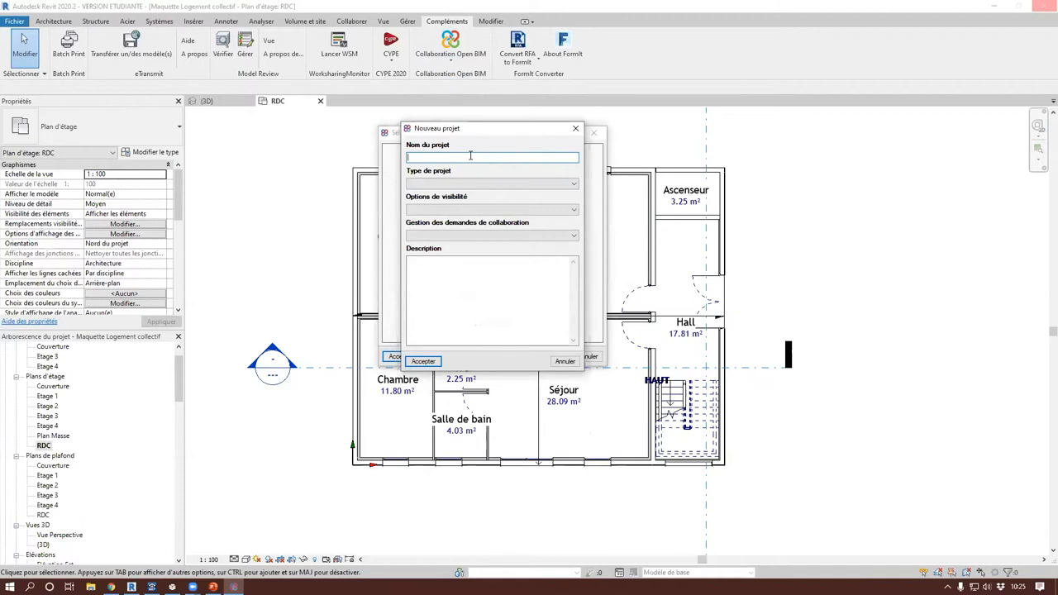
type("Projet Revit")
left_click(463, 184)
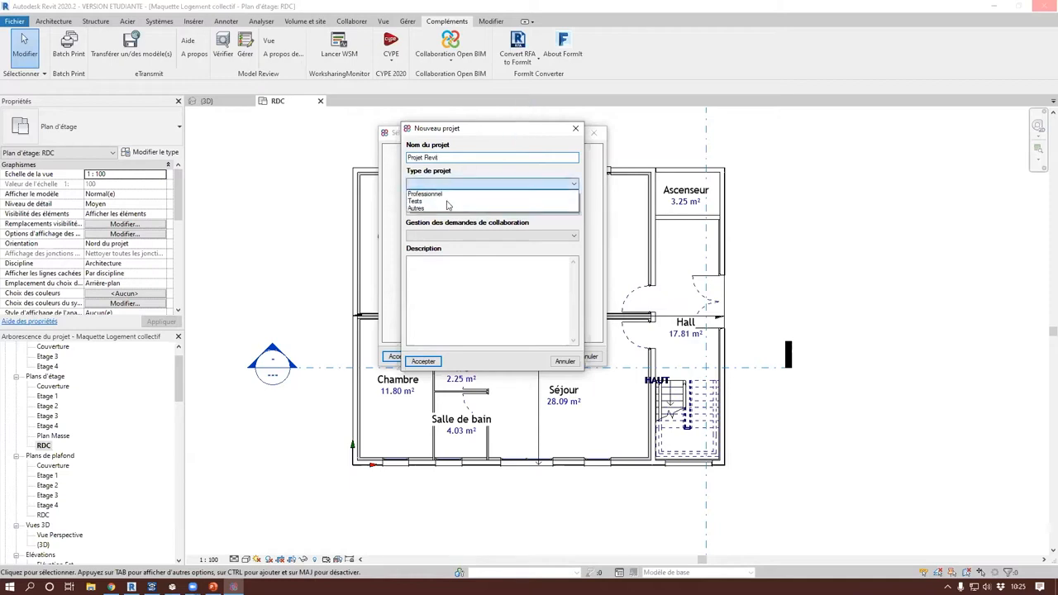
left_click(445, 208)
left_click(445, 211)
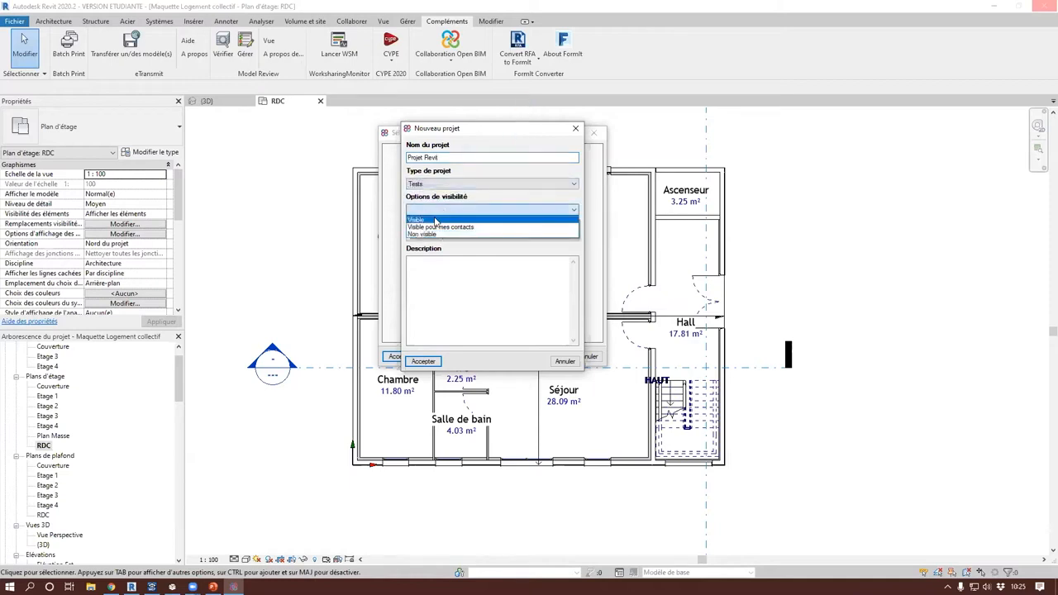
left_click(435, 220)
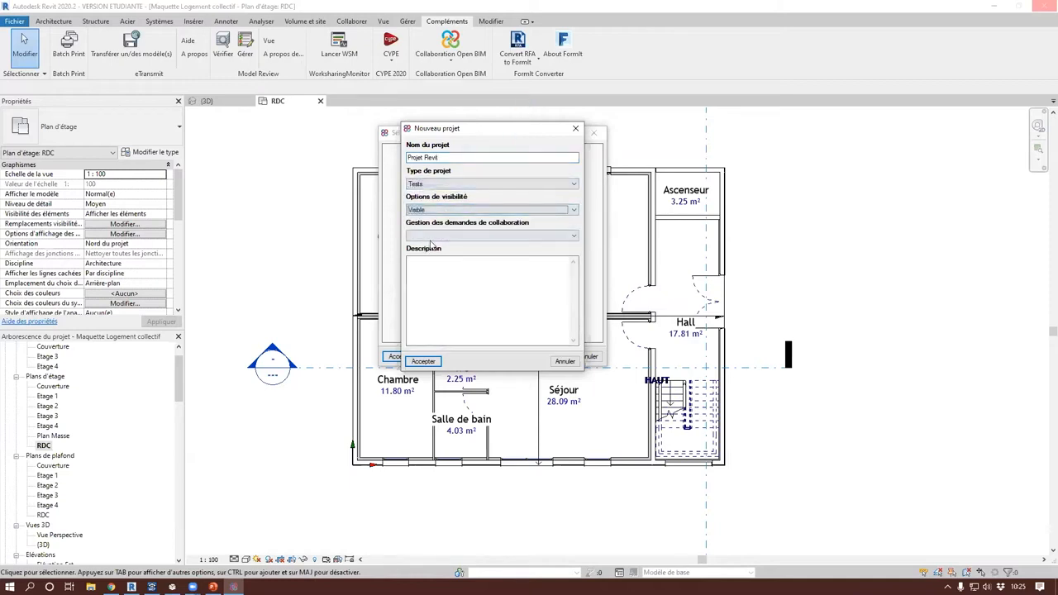
left_click(430, 236)
left_click(431, 250)
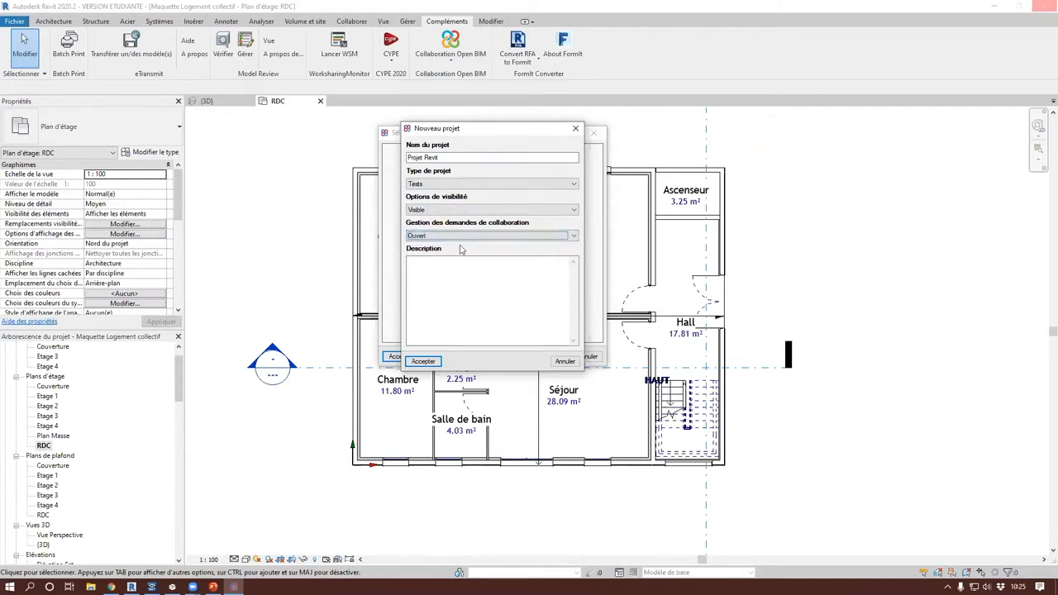
left_click(460, 158)
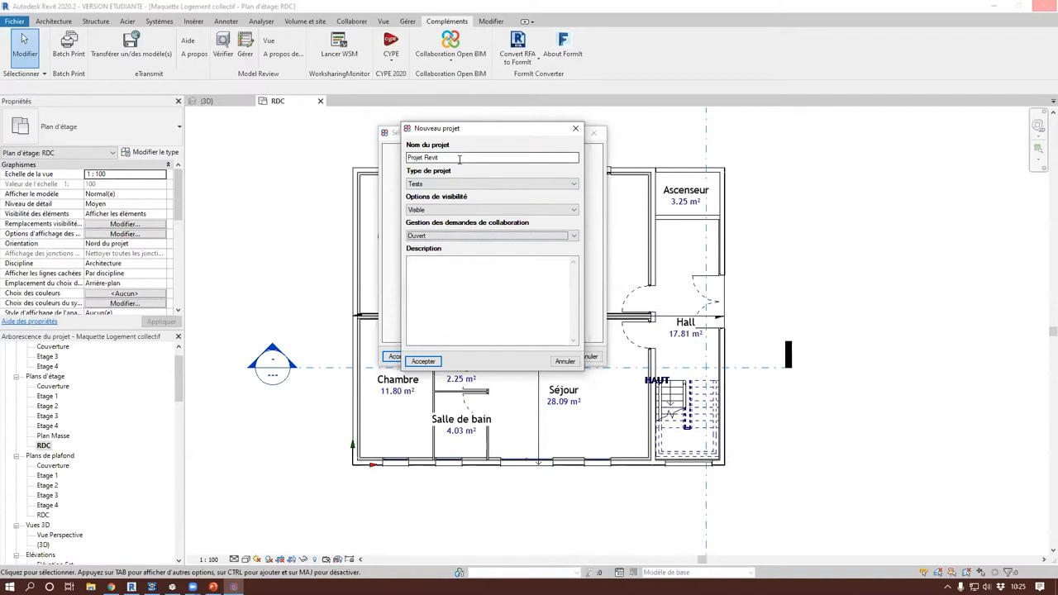
left_click(423, 362)
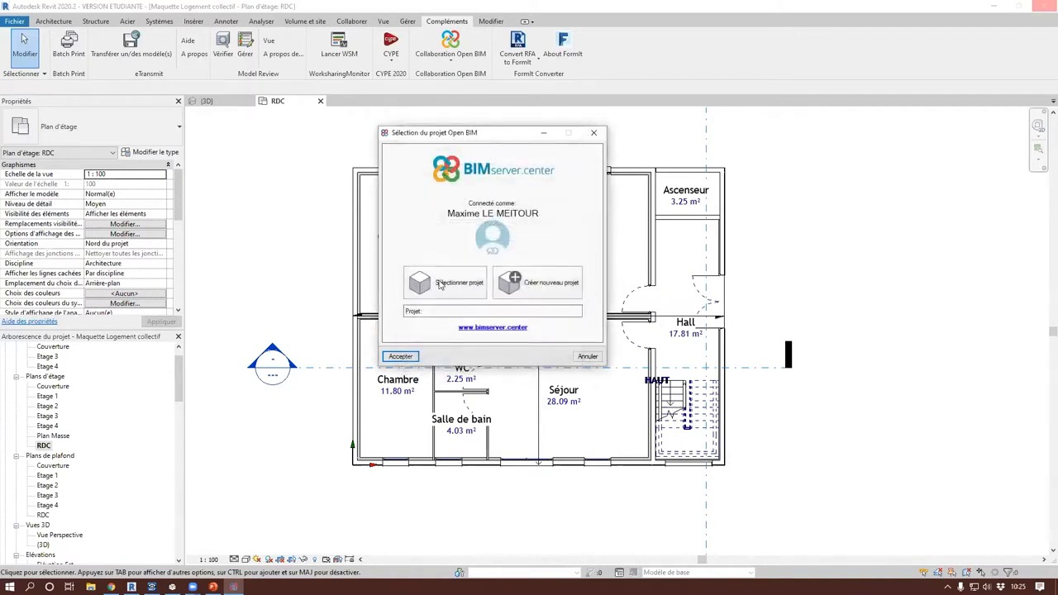
Step: Export the model to Projet Revit as the IFC file "Modèle architectural", with the 3D model (.glTF) generated
left_click(402, 358)
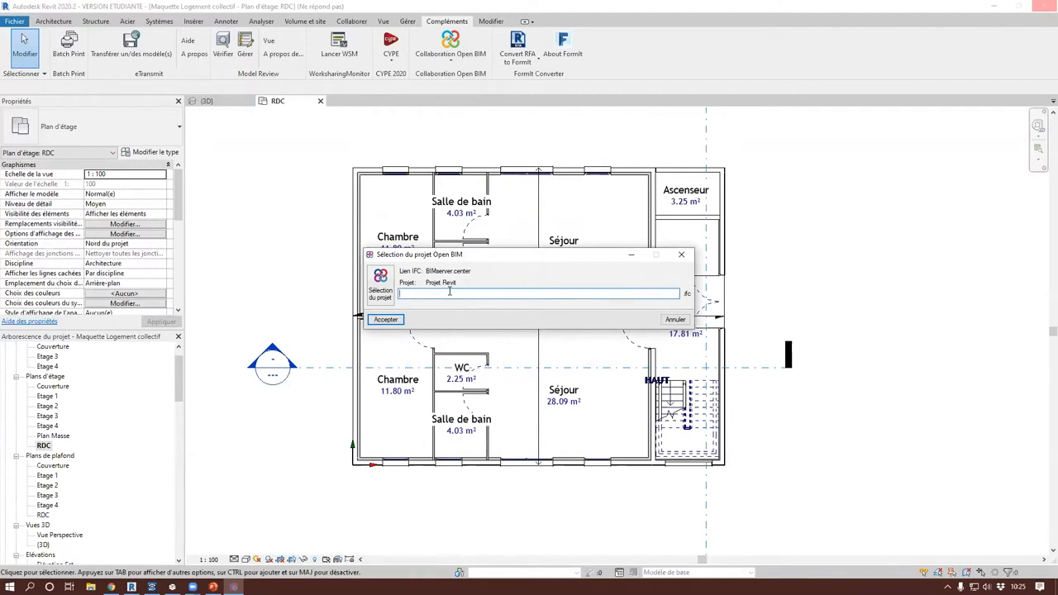
type("Modèle ARCHITEC")
key("ctrl+shift+Left")
type("architectural")
left_click(384, 320)
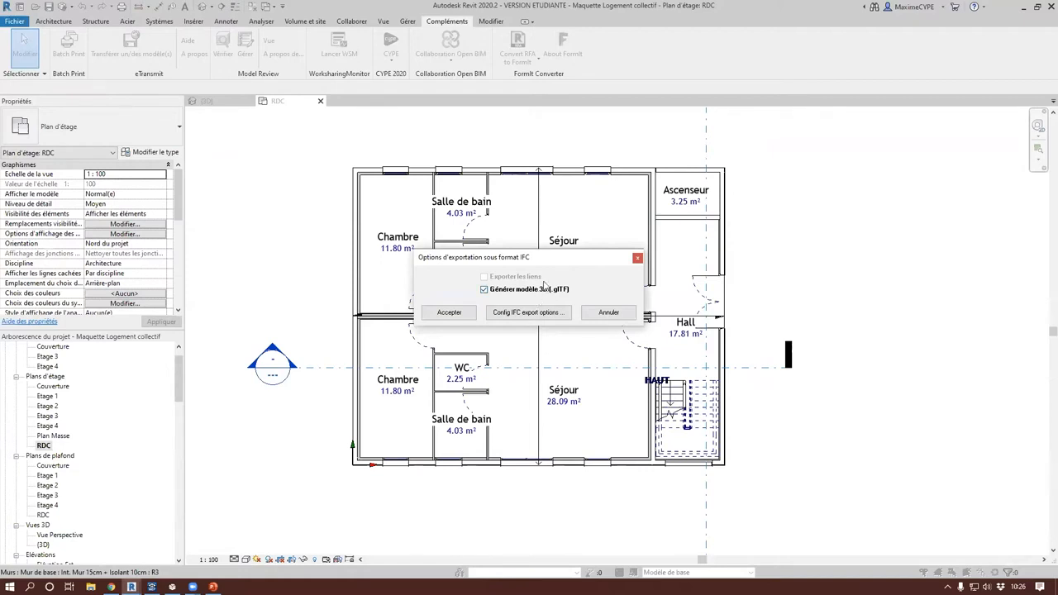
left_click(450, 313)
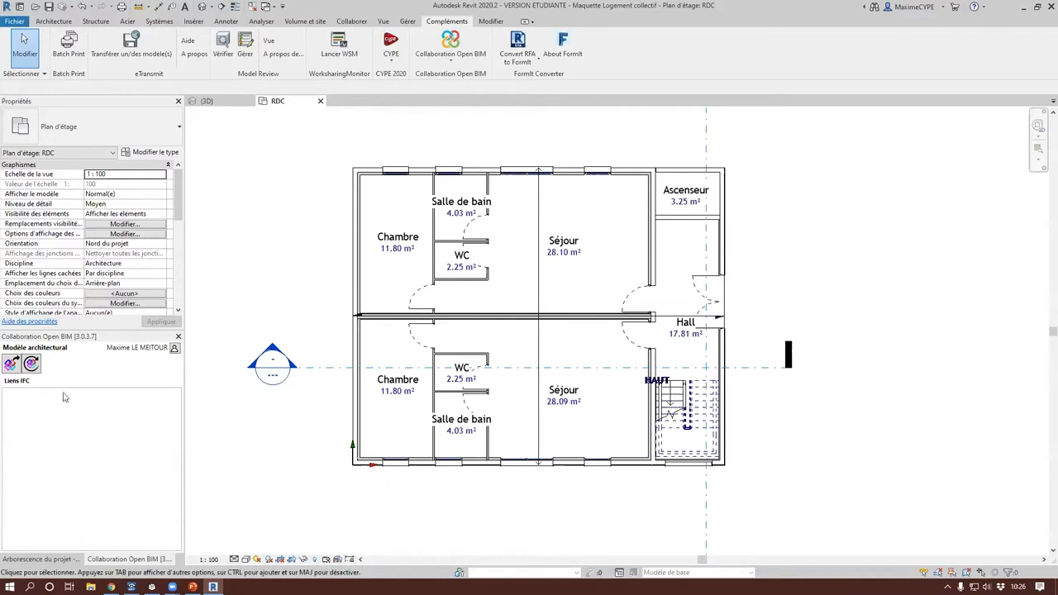
left_click(43, 560)
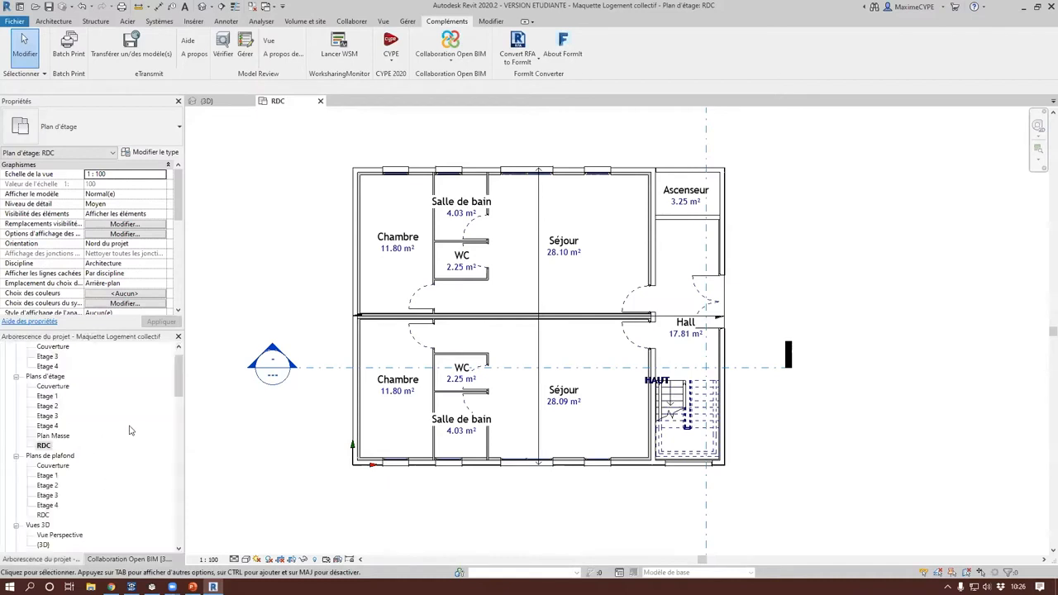
left_click(112, 560)
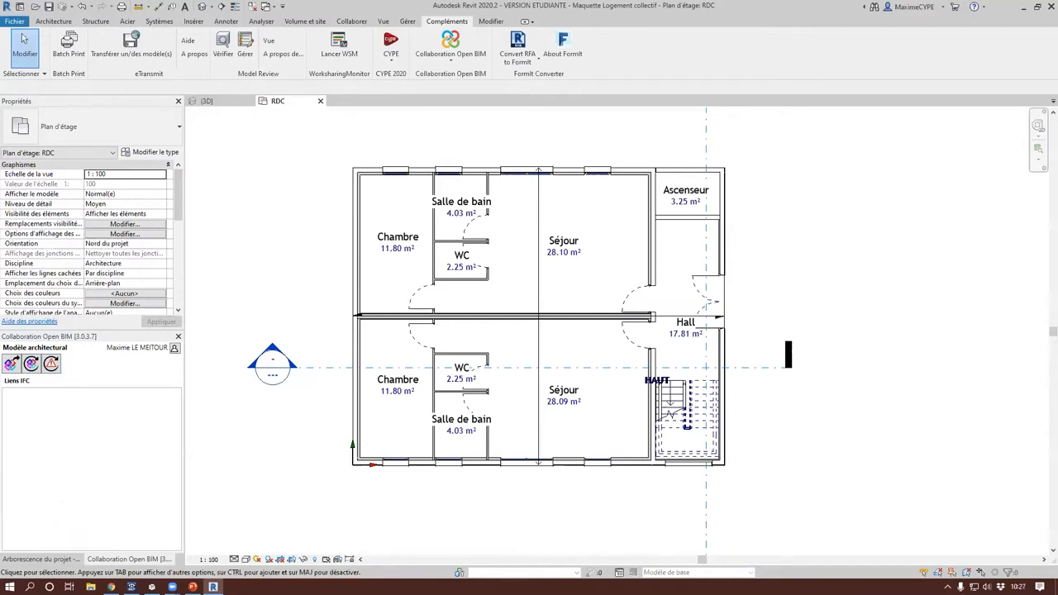
Step: Switch to the BIMserver.center website and open Projet Revit to view its 3D model
left_click(948, 587)
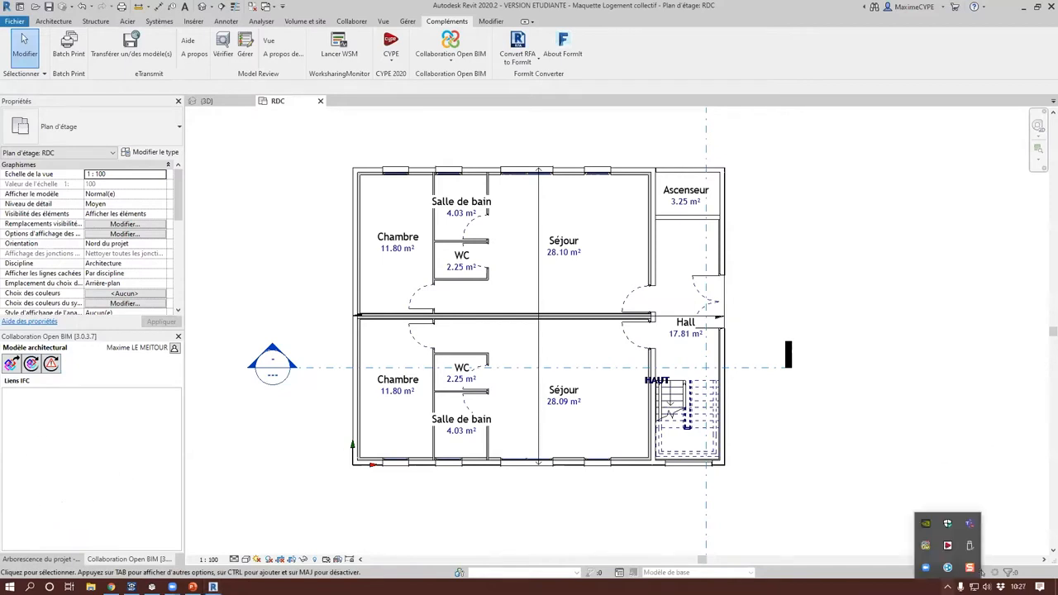
double_click(925, 546)
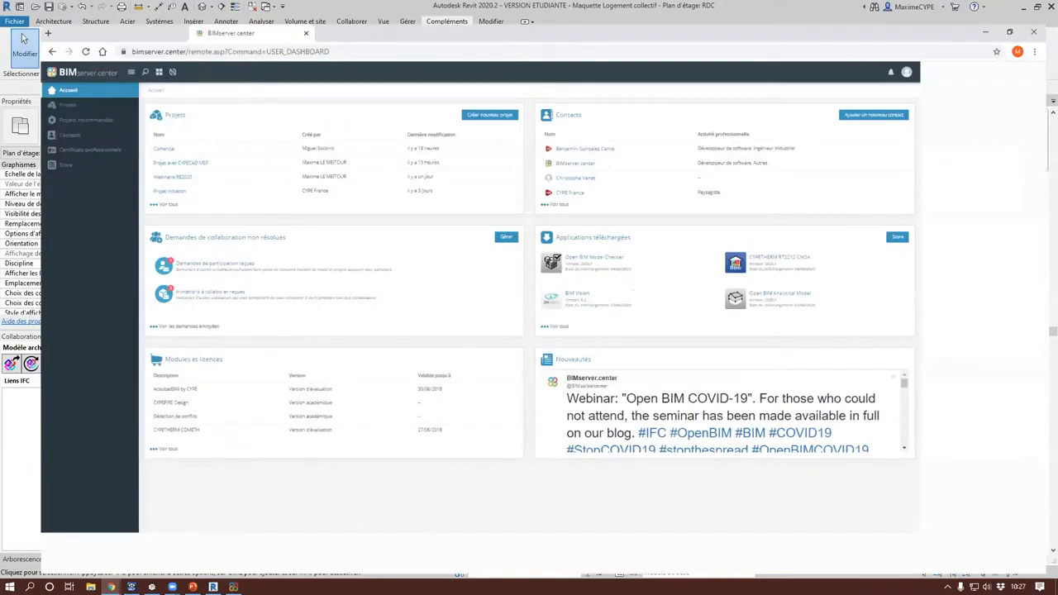
scroll(766, 224, "up", 4, "ctrl")
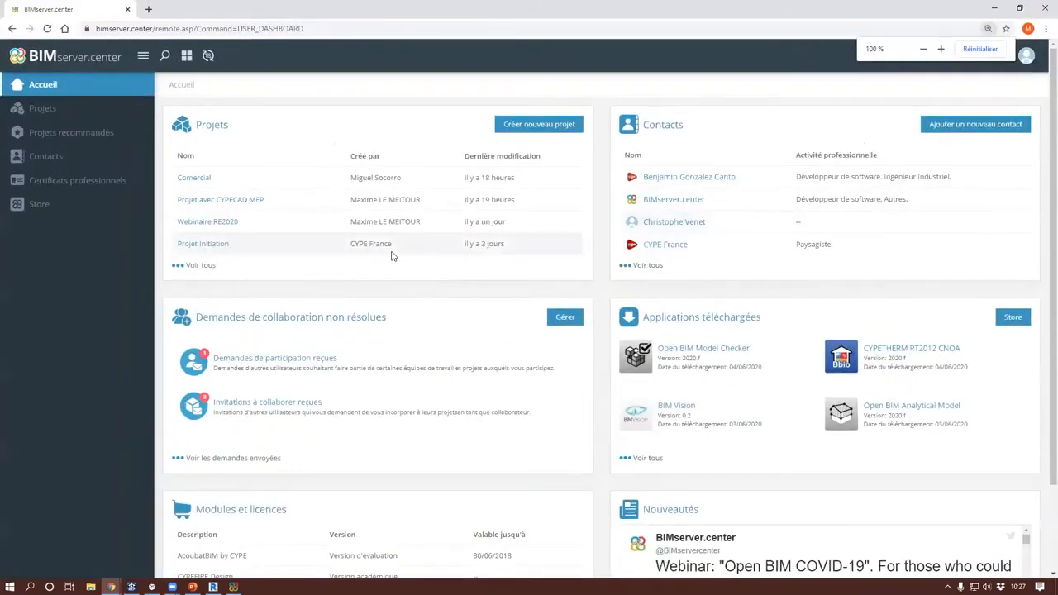
left_click(37, 114)
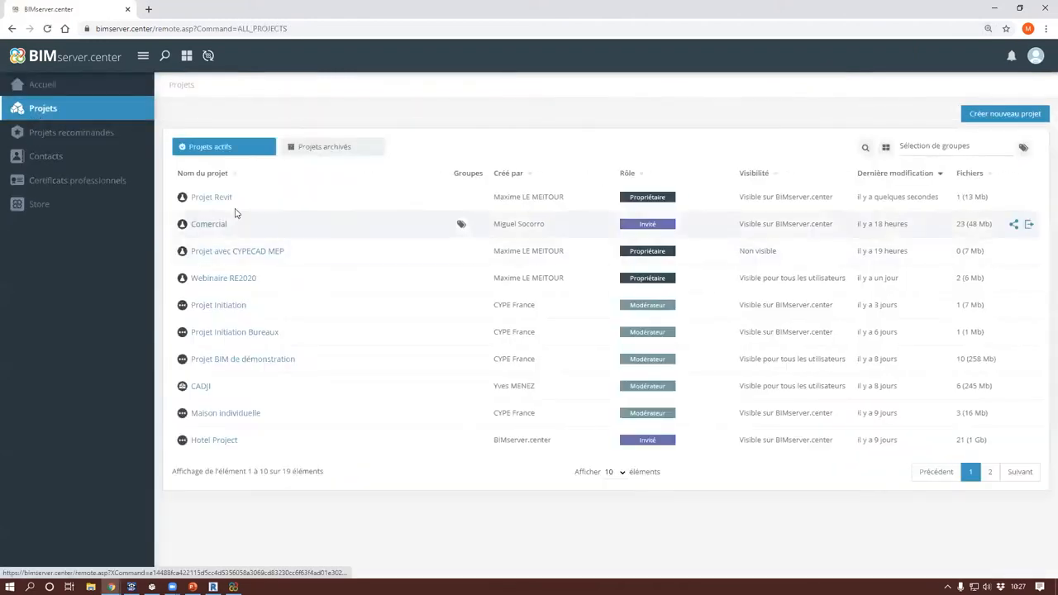
left_click(211, 198)
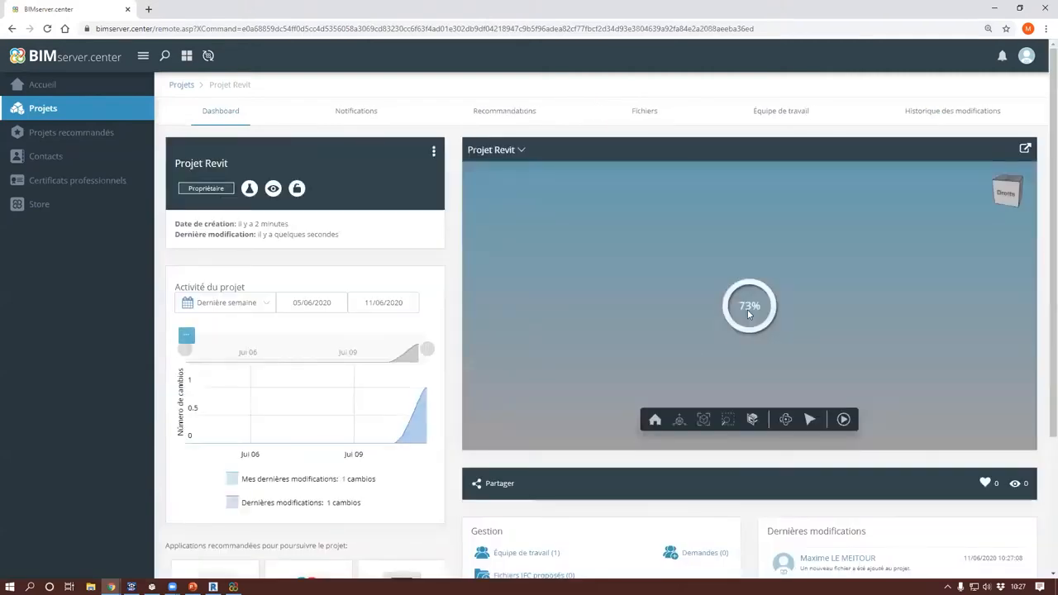
scroll(772, 275, "up", 3)
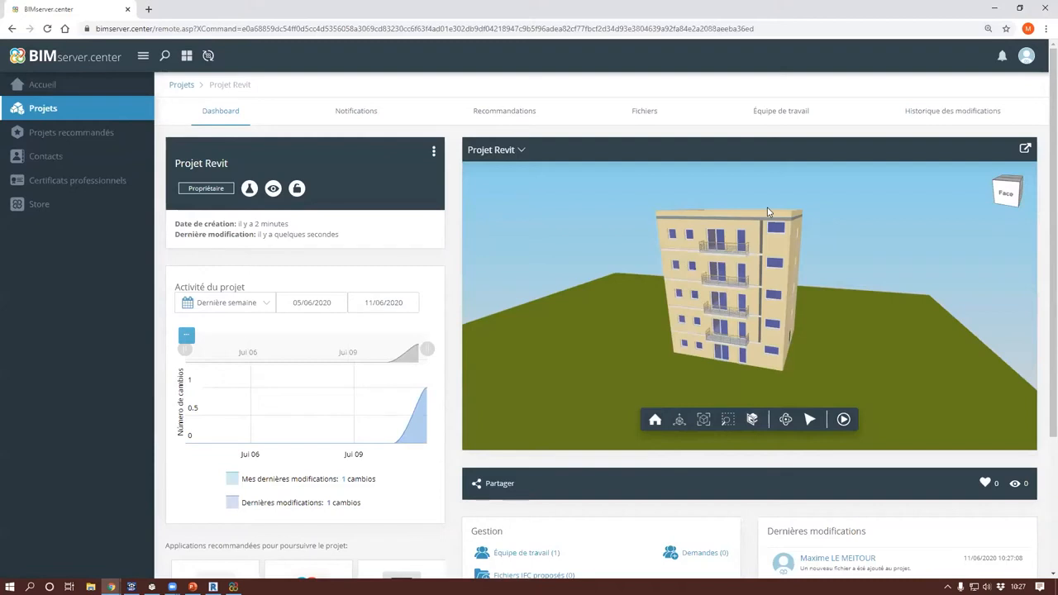
Step: Start an invitation to the project's work team and select two users as invitees, one searched by name and one suggested contact
left_click(785, 111)
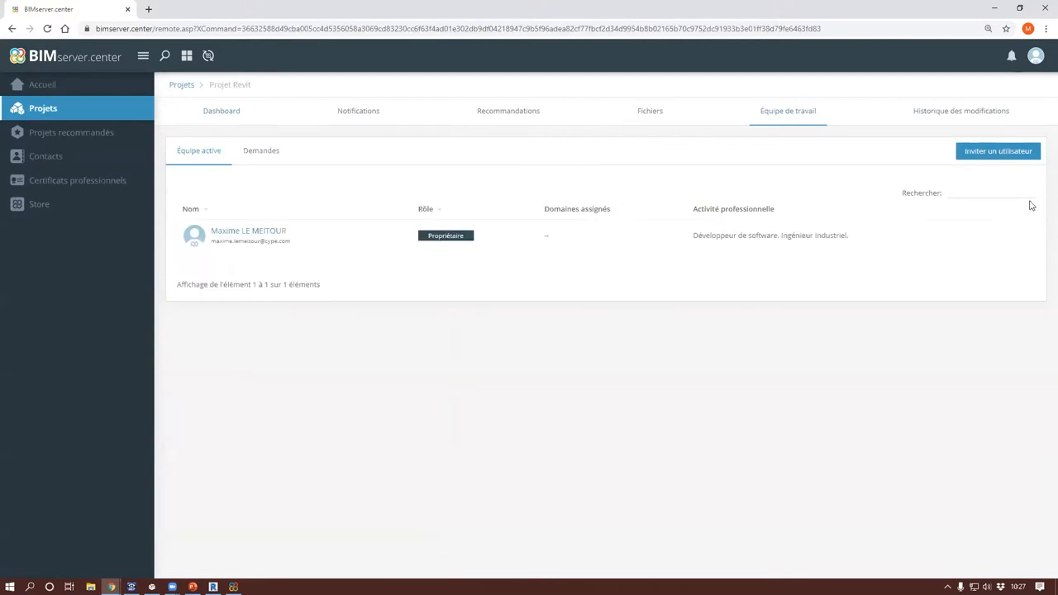
left_click(994, 153)
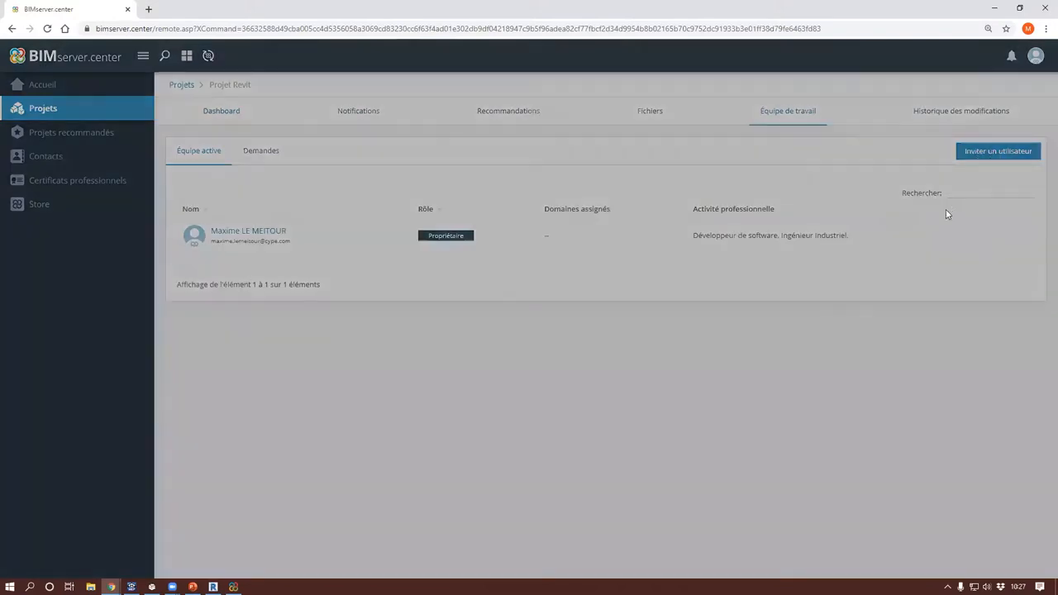
type("yac")
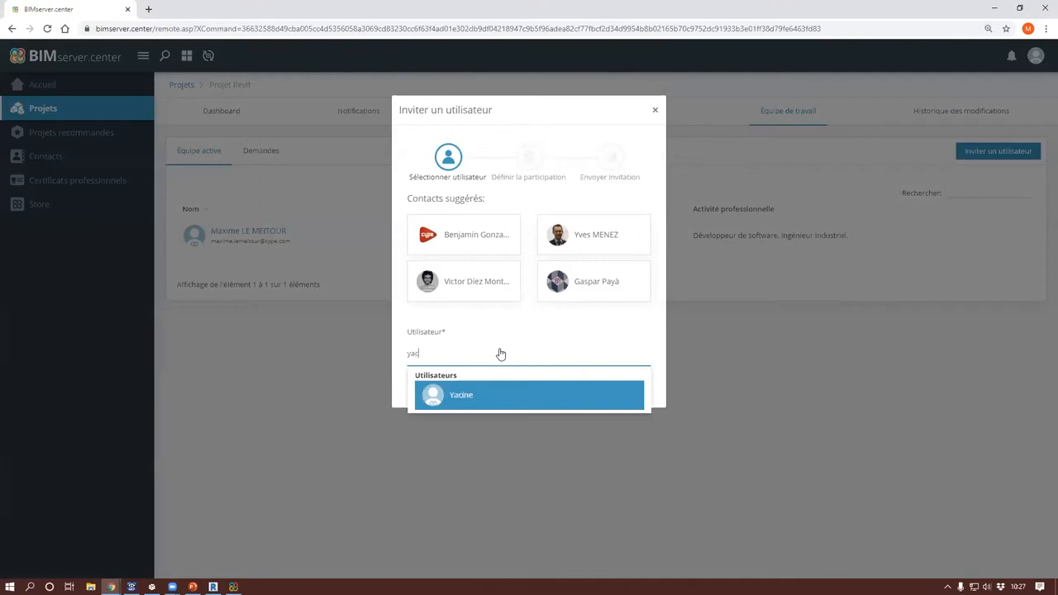
key("Return")
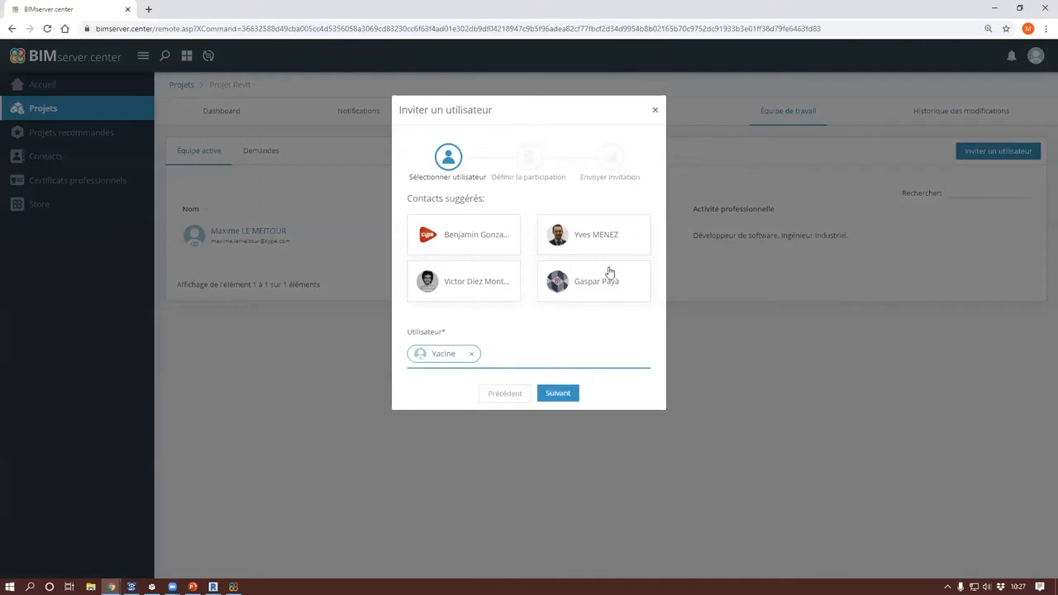
left_click(587, 245)
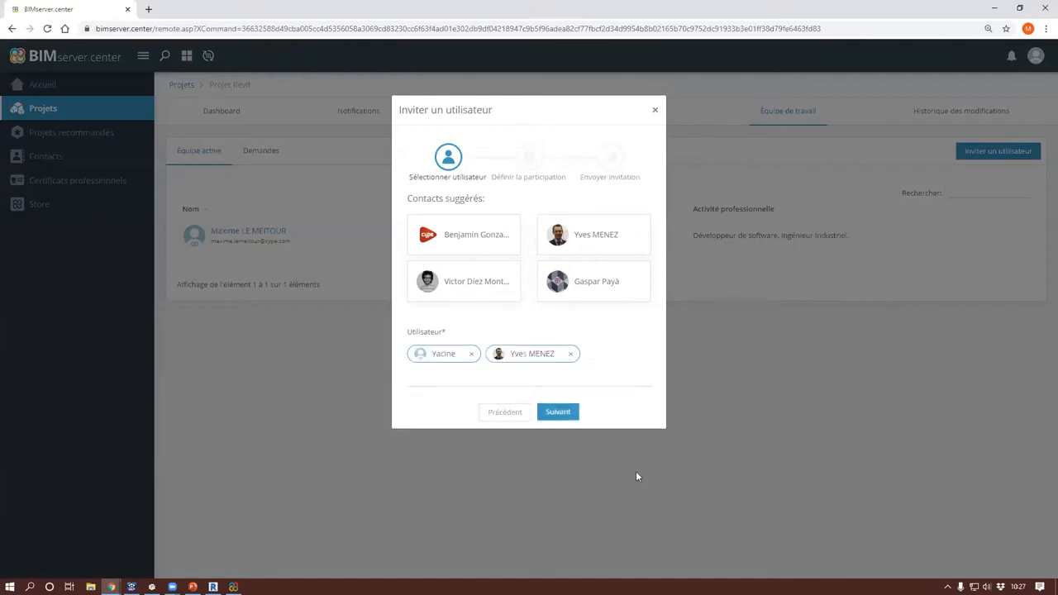
left_click(560, 413)
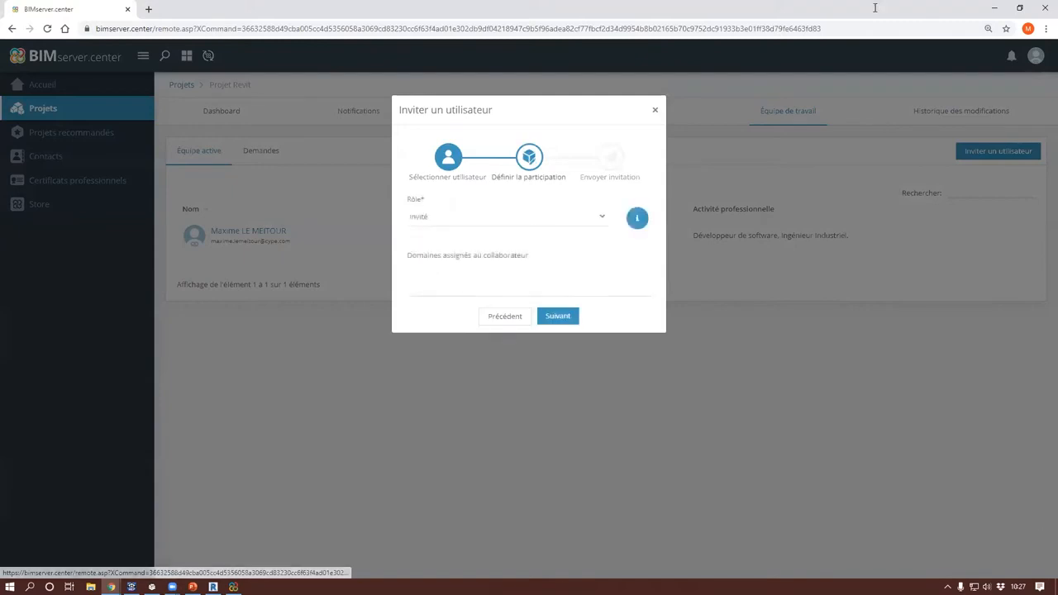
Step: Give the invited users the Modérateur role and send the invitation without a message
left_click(507, 218)
left_click(438, 232)
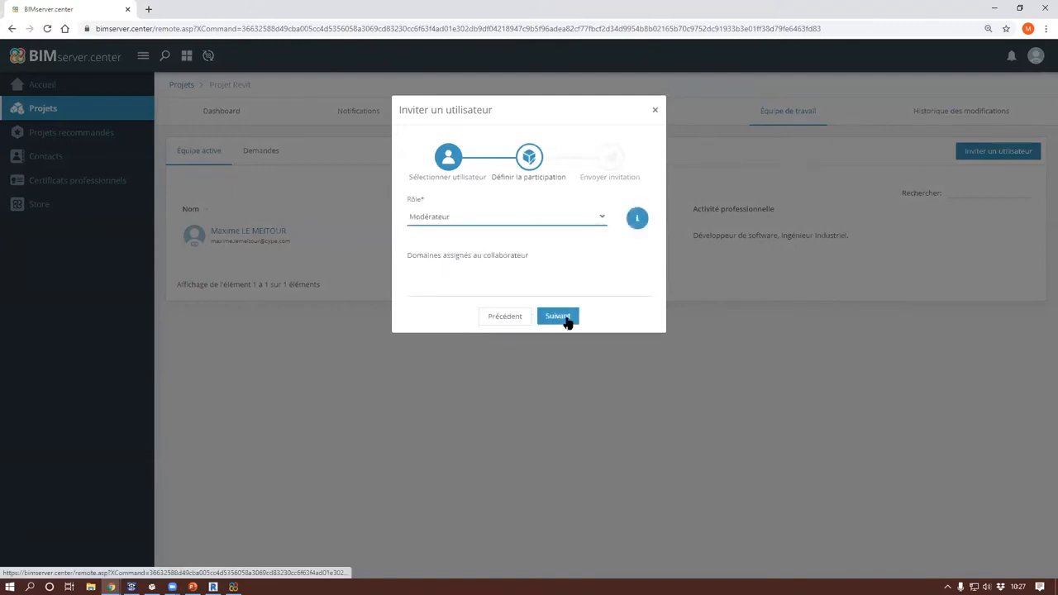
left_click(569, 325)
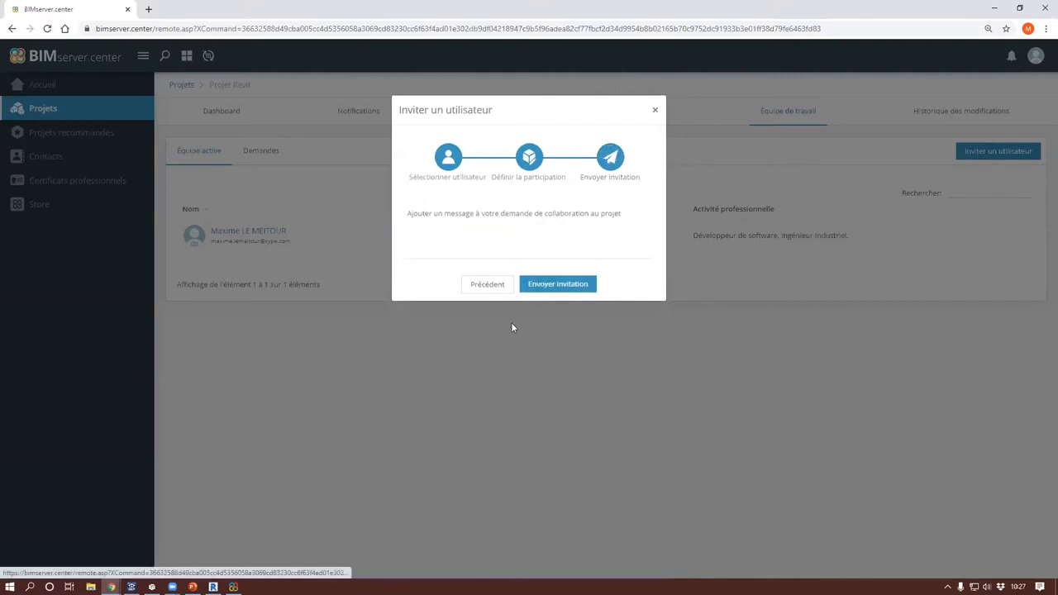
left_click(553, 287)
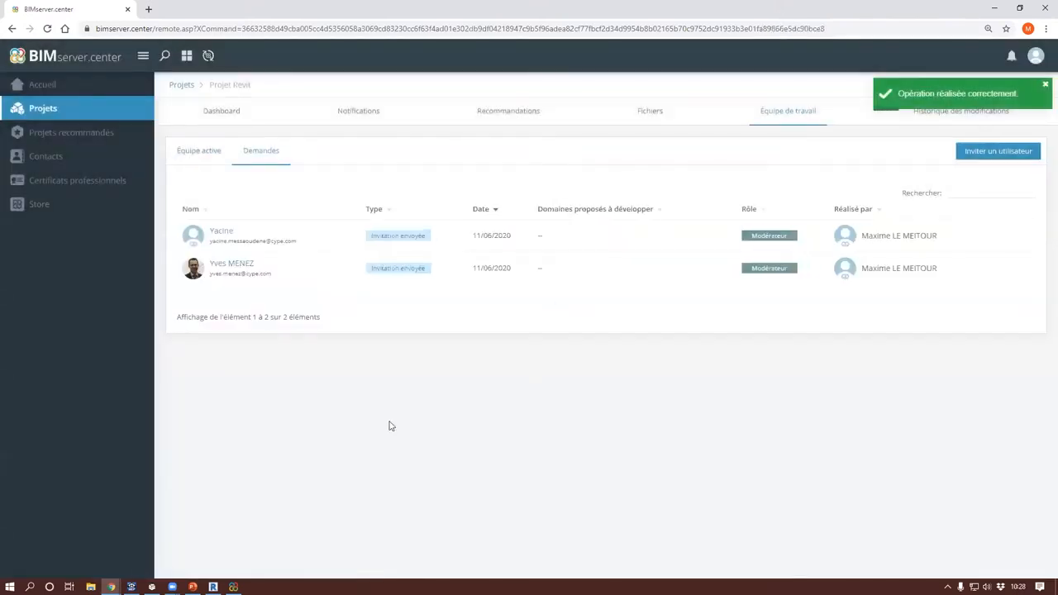
Step: Edit Projet Revit from its dashboard to make its visibility public, and accept the modifications
left_click(220, 121)
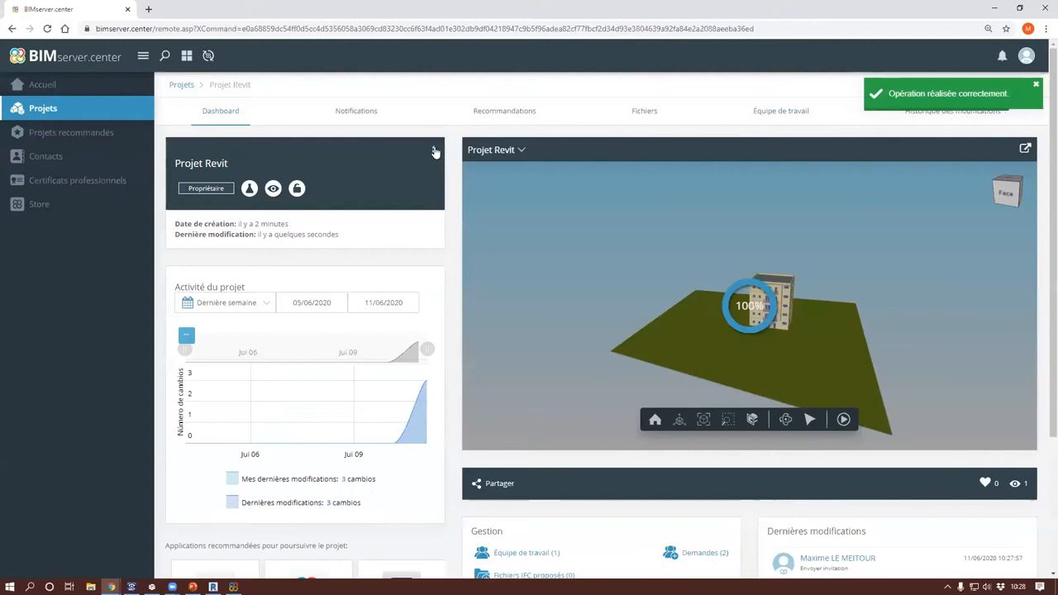
left_click(435, 152)
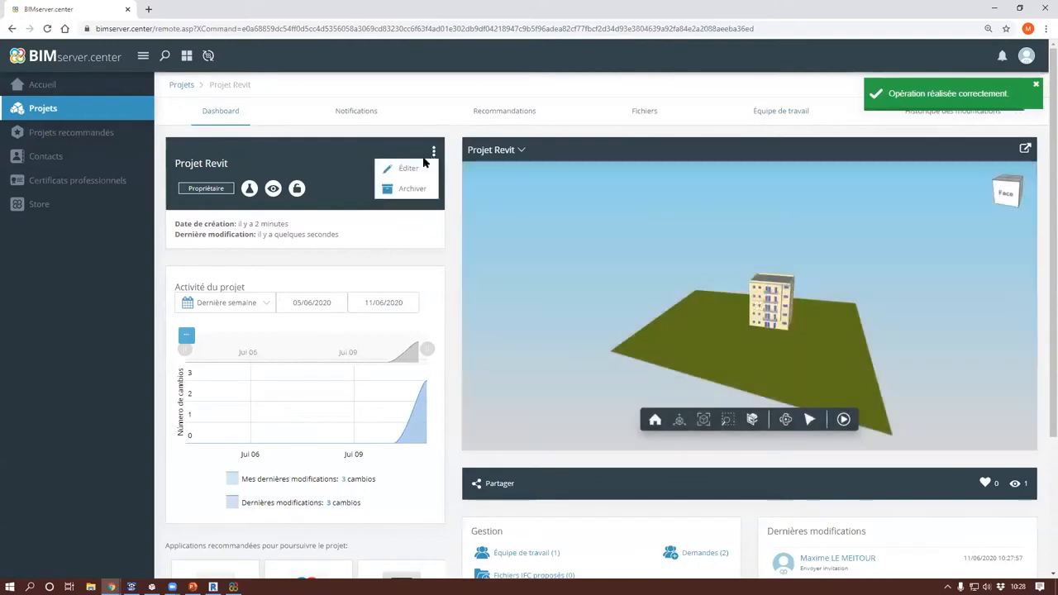
left_click(413, 176)
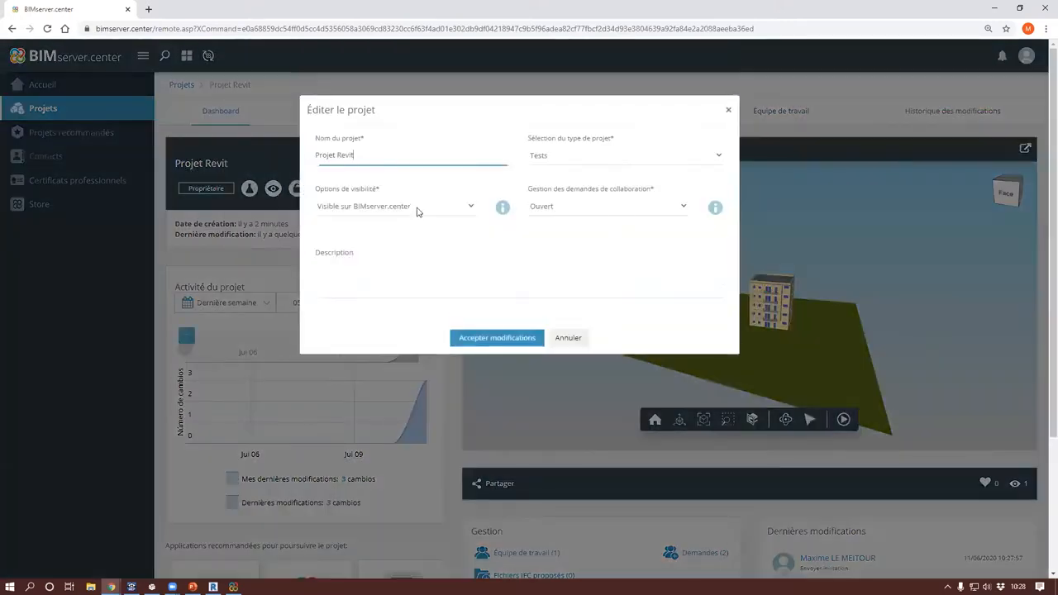
left_click(419, 207)
left_click(372, 220)
left_click(494, 339)
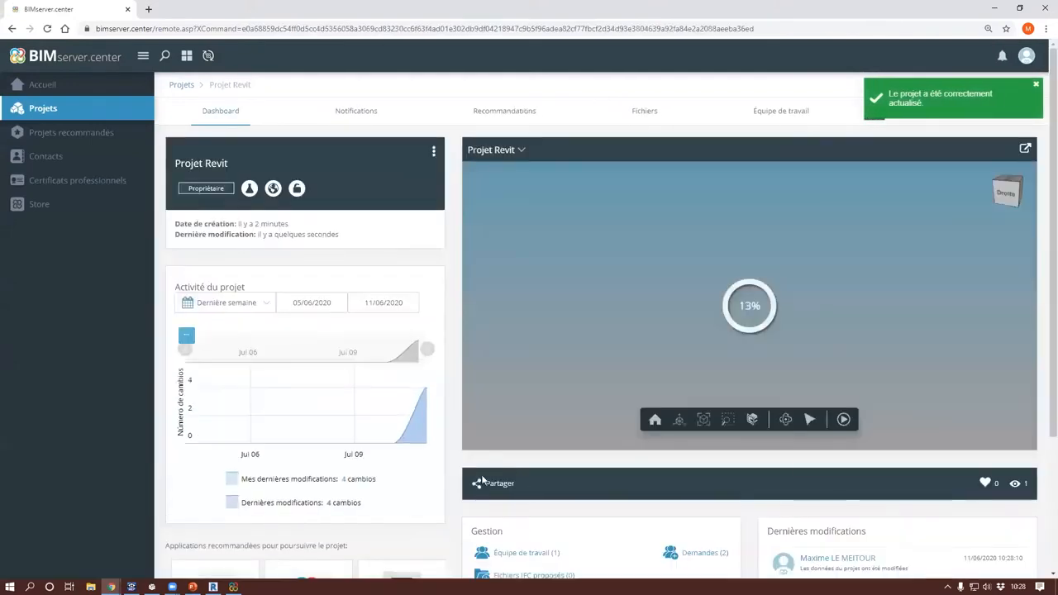
Step: Review the project's sharing options, select its public link, and look over the 3D model in the viewer
left_click(496, 482)
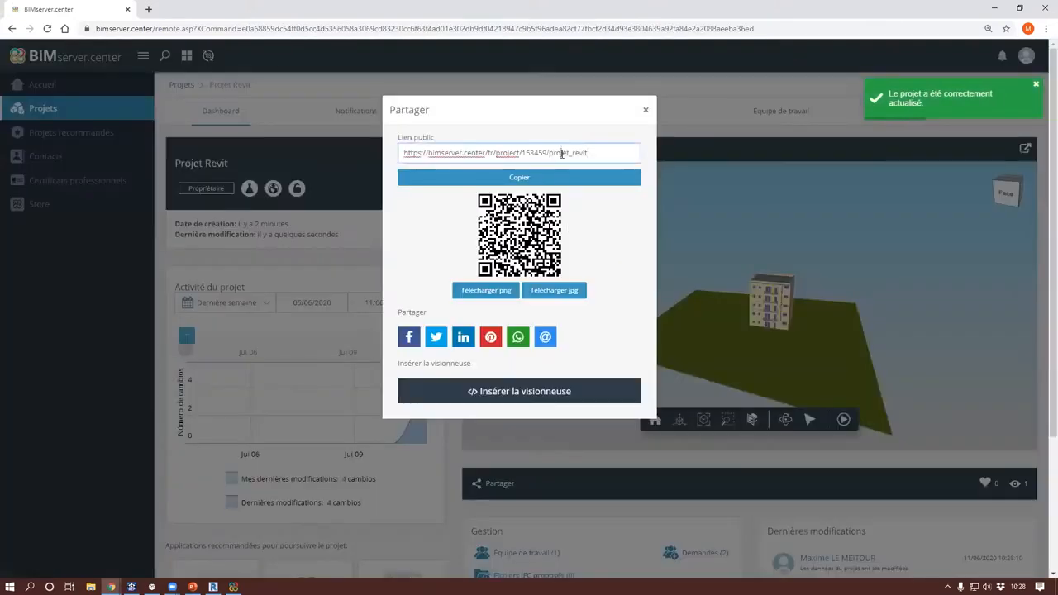
left_click(561, 154)
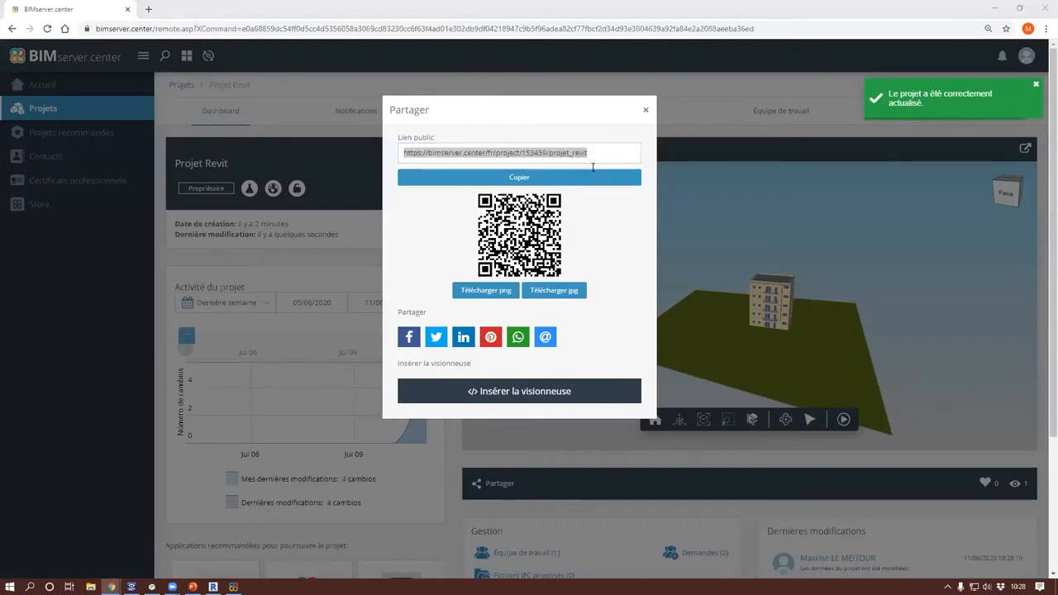
left_click(646, 109)
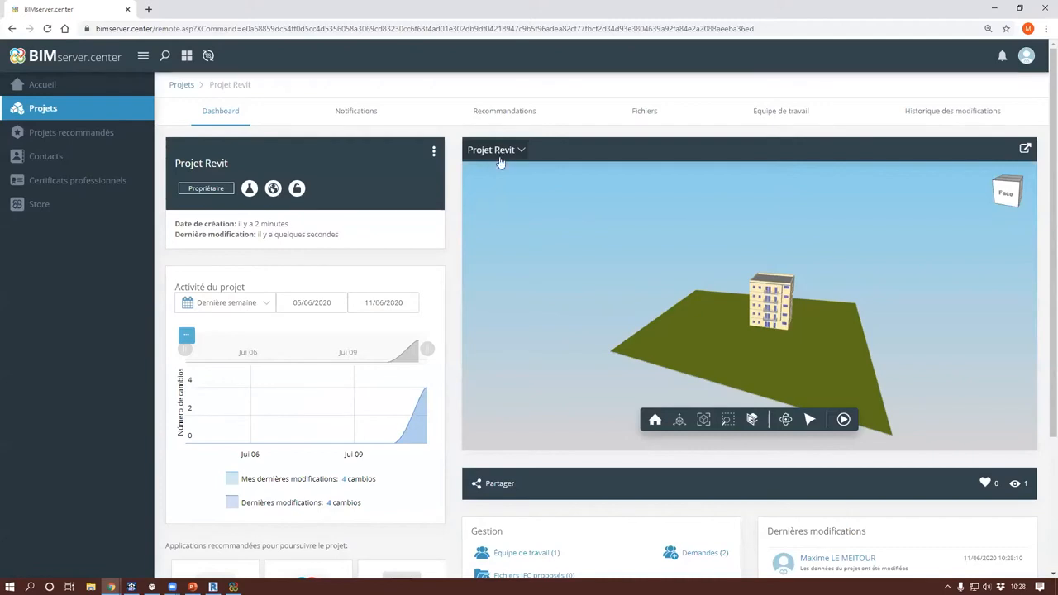
left_click_drag(680, 295, 801, 310)
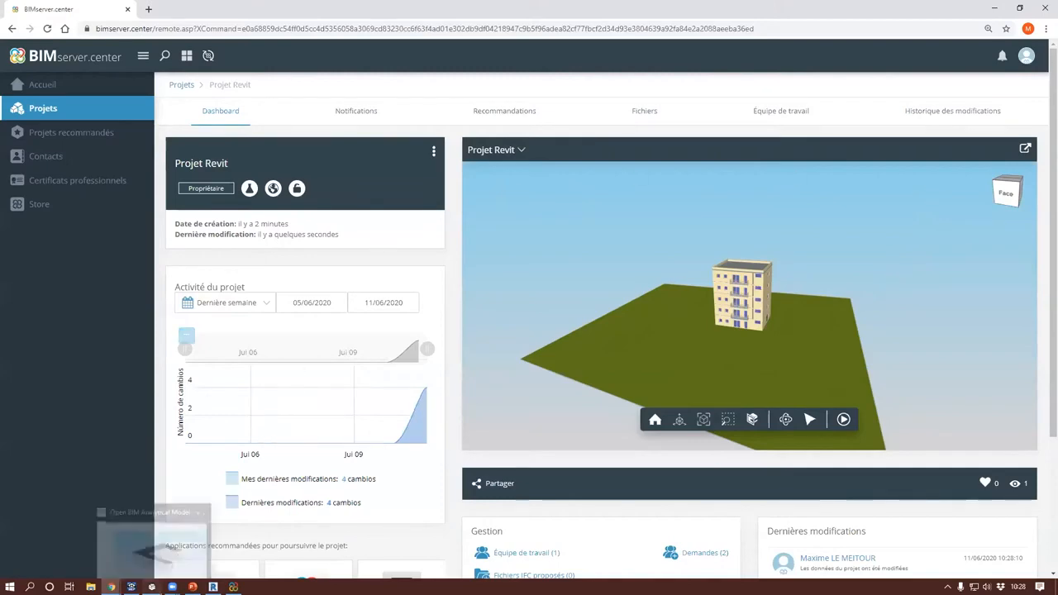
Step: Switch to Open BIM Analytical Model, save the current job, and create a new job named "Webinaire Revit-Analytical"
left_click(151, 587)
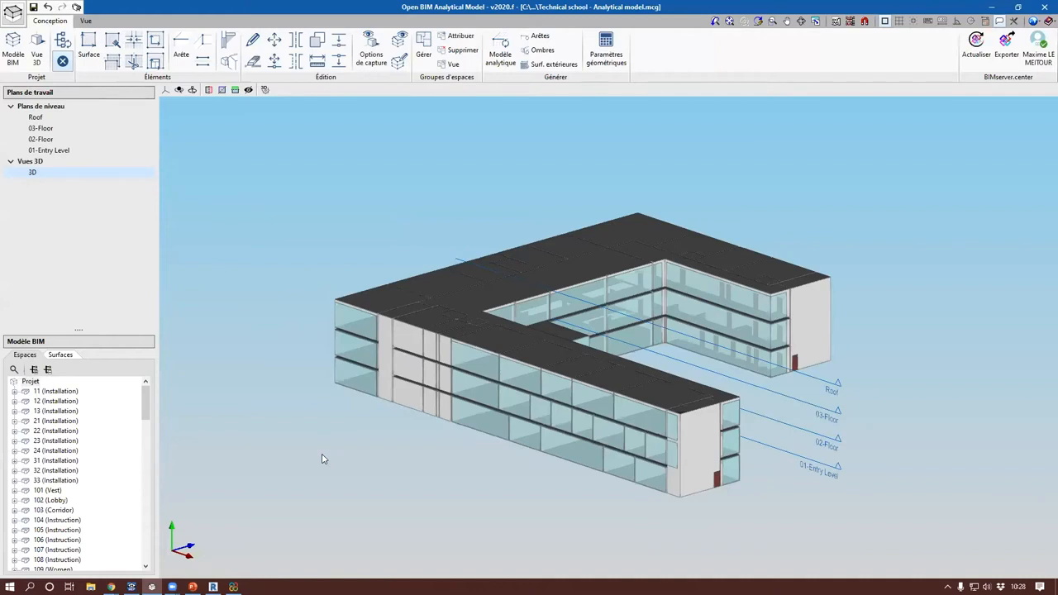
left_click(14, 12)
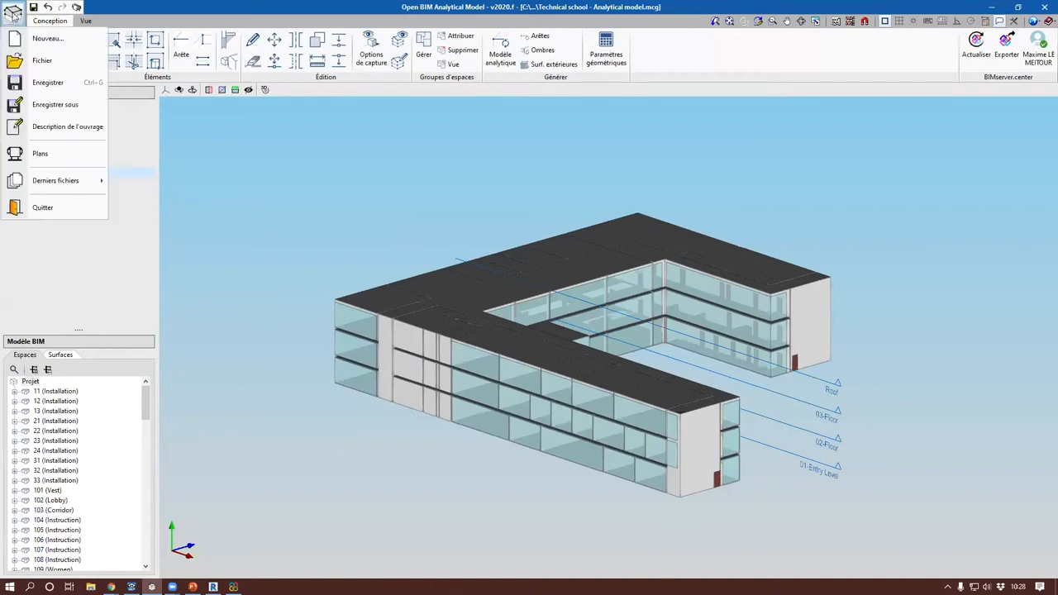
left_click(48, 39)
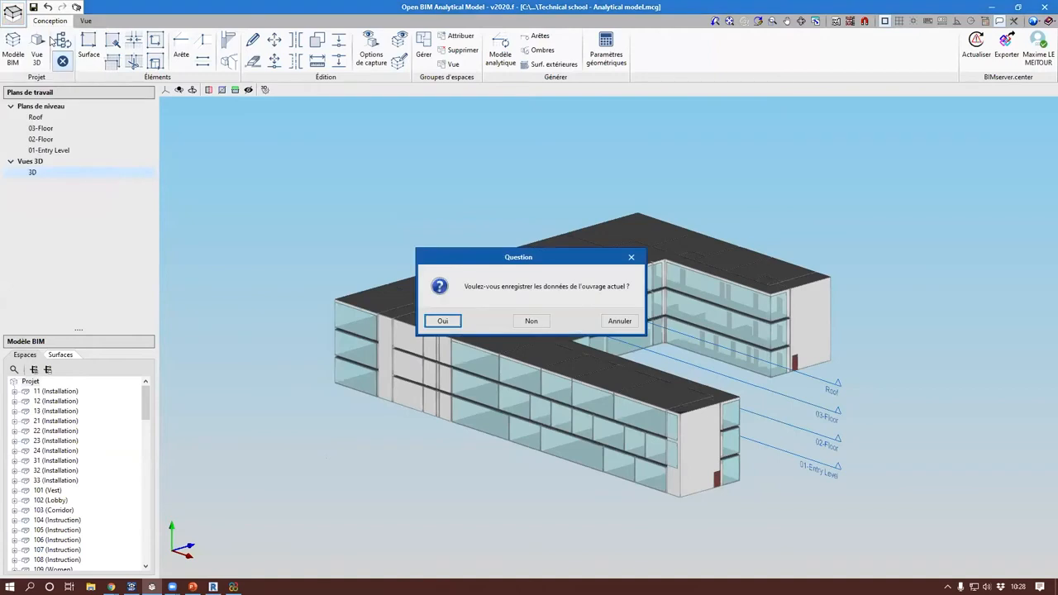
left_click(430, 322)
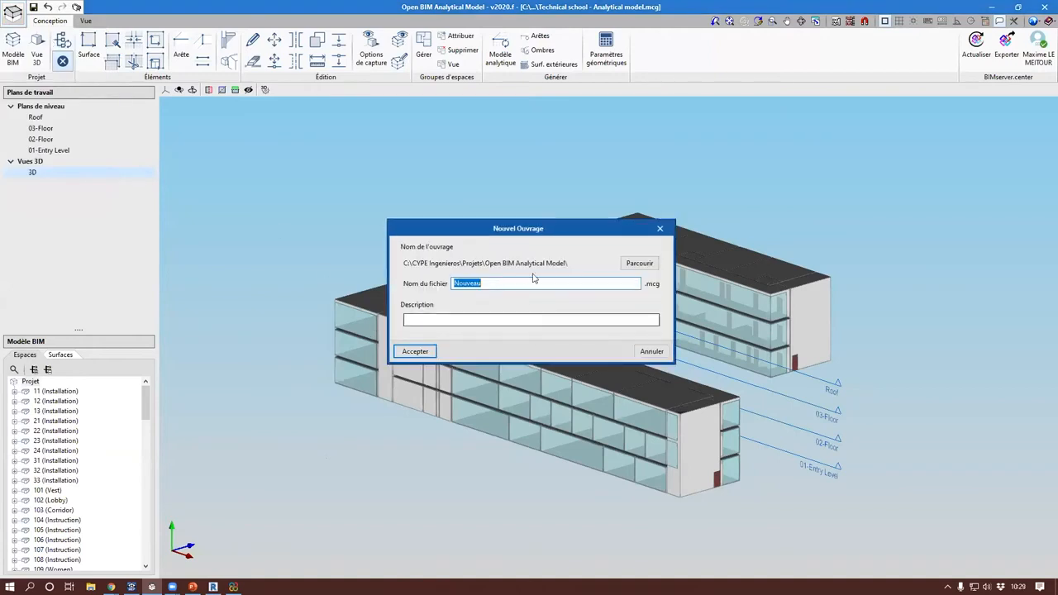
type("W")
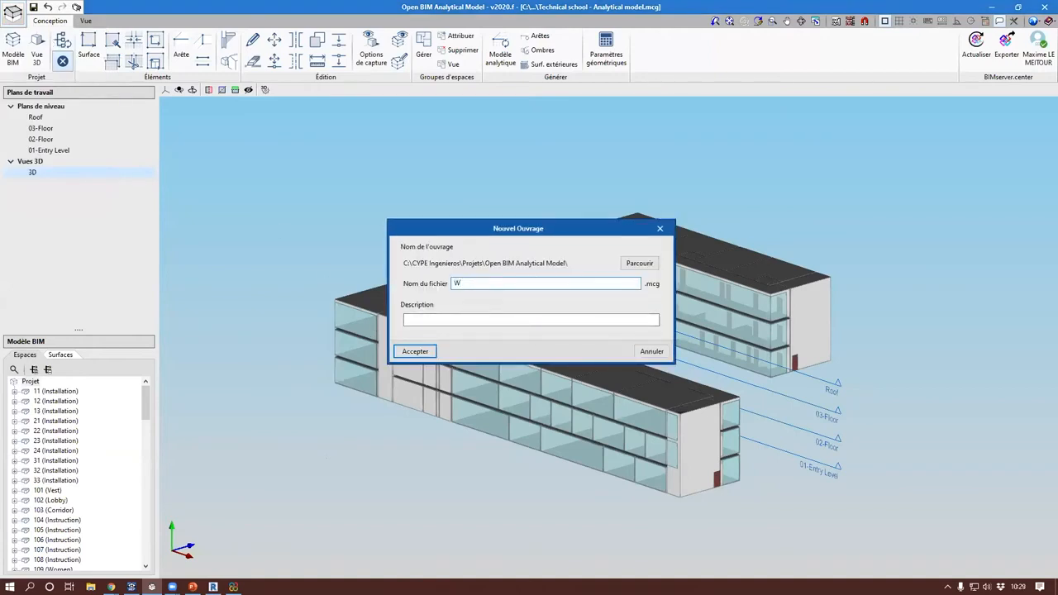
type("ebinaire Revit-Analytical")
key("Return")
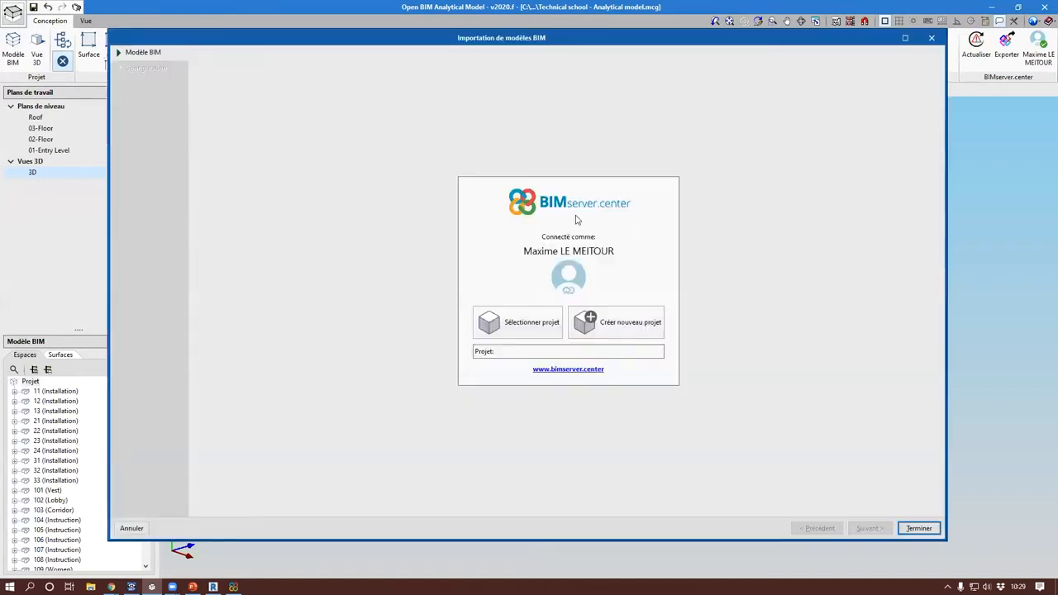
Step: Link the new job to the BIMserver.center project Projet Revit and import its architectural BIM model
left_click(531, 324)
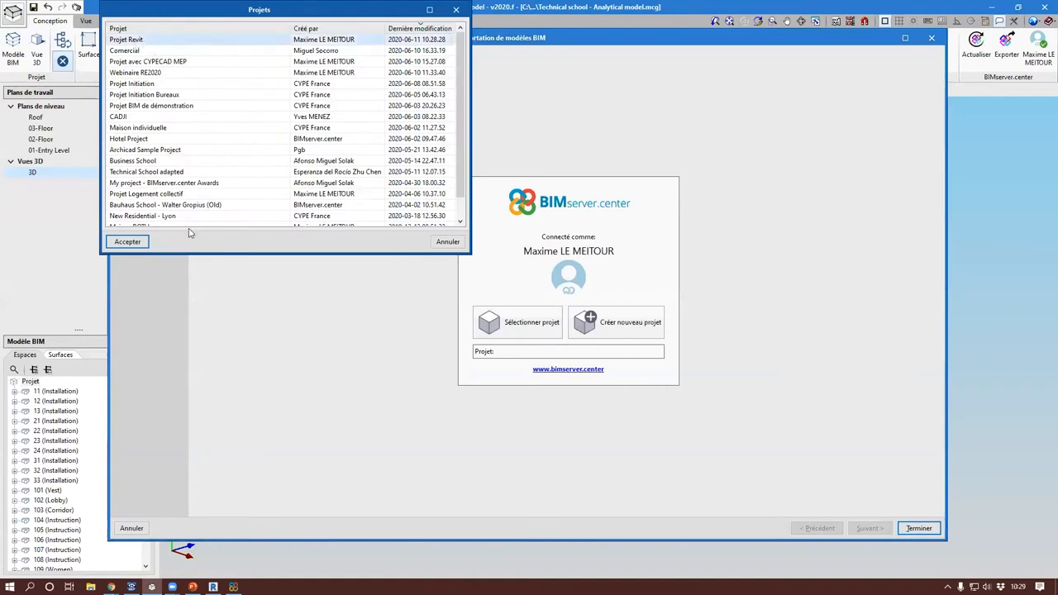
left_click(127, 242)
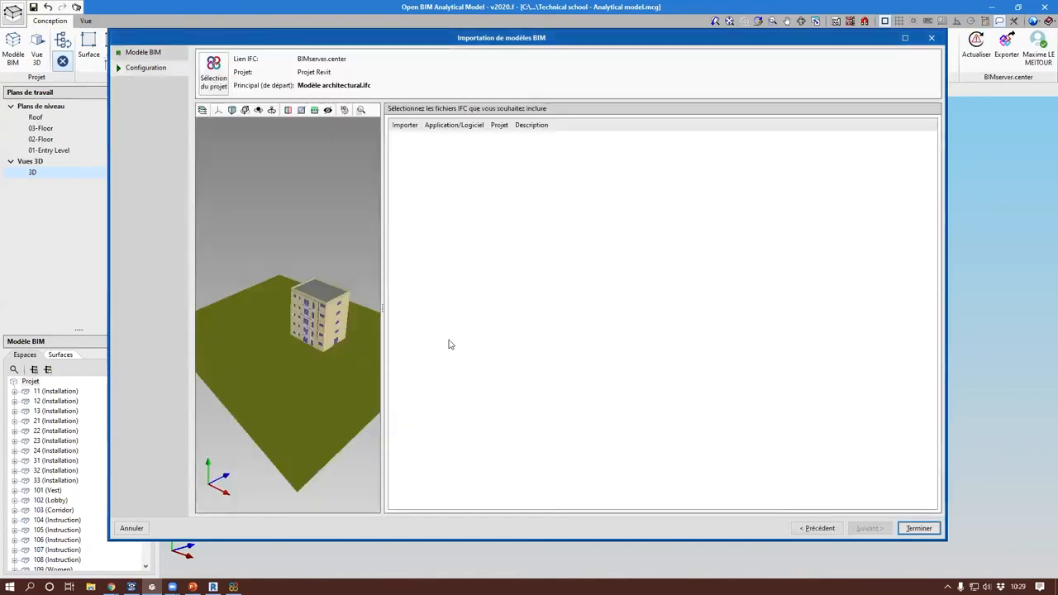
left_click_drag(385, 313, 533, 314)
scroll(406, 341, "up", 5)
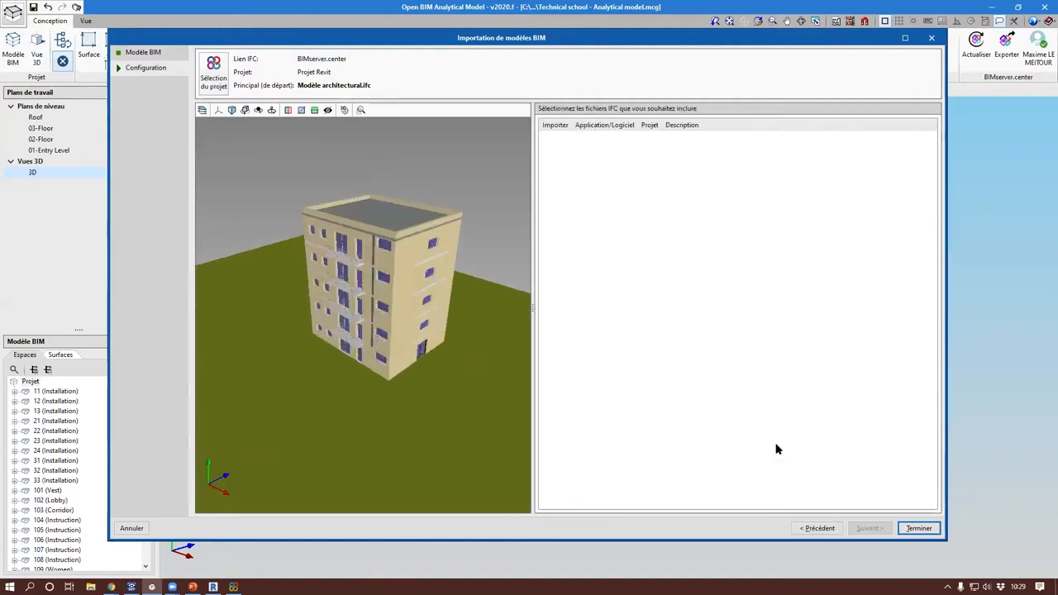
left_click(910, 529)
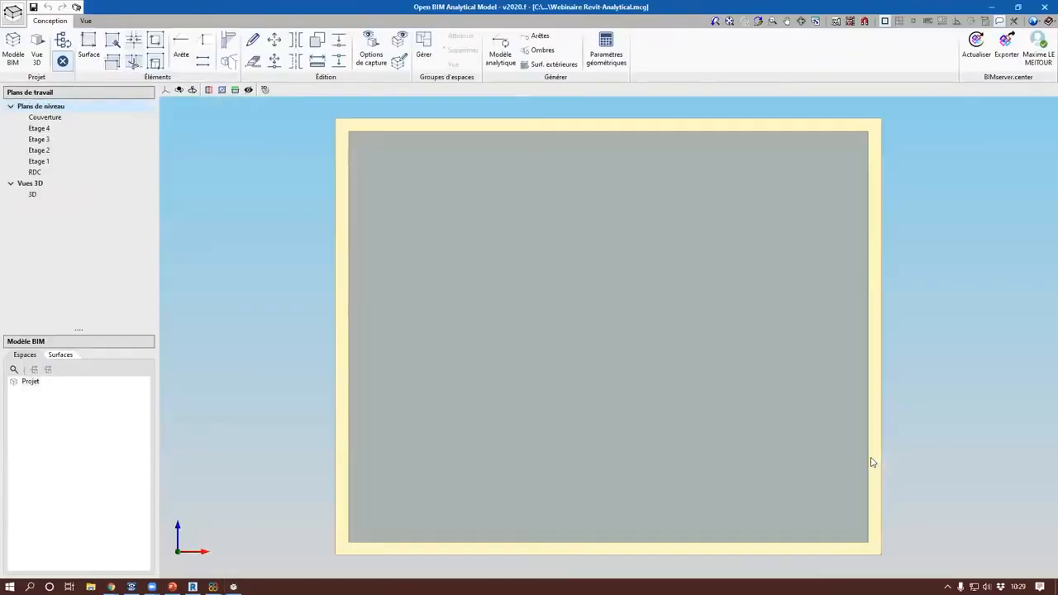
Step: Examine the imported building in the 3D view and the Etage 1 level plan, leaving the view settings unedited
double_click(32, 194)
left_click(630, 234)
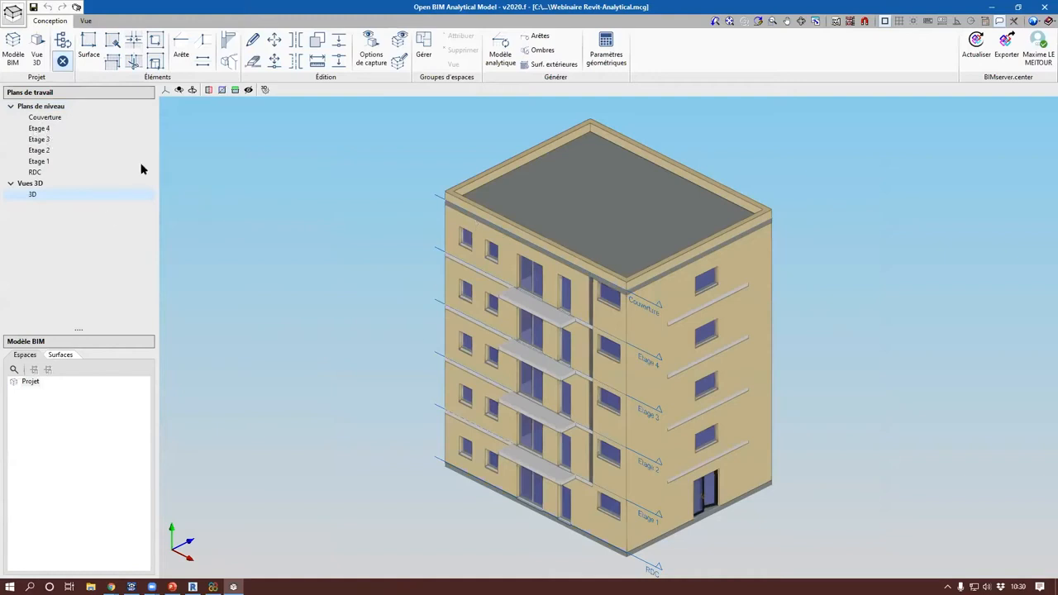
double_click(39, 161)
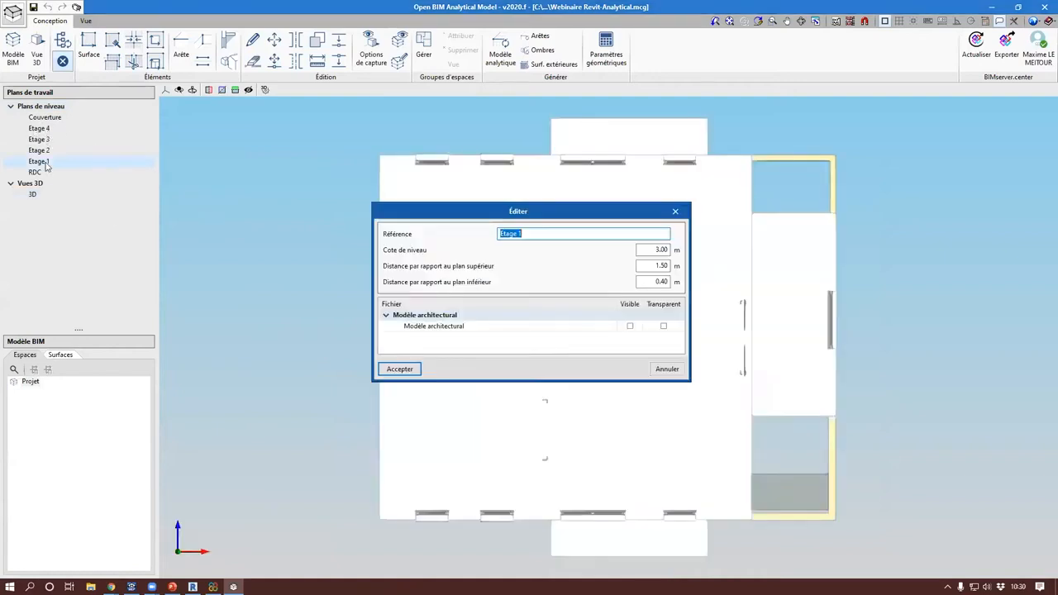
left_click(676, 211)
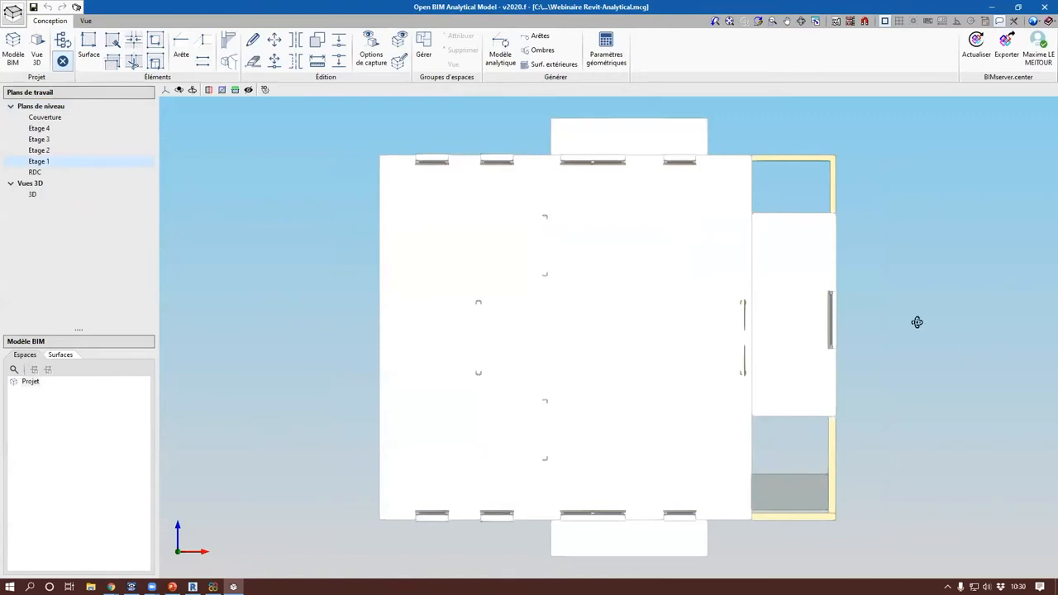
mouse_move(917, 323)
middle_mouse_down("shift")
mouse_move(895, 274)
mouse_move(892, 282)
middle_mouse_up("shift")
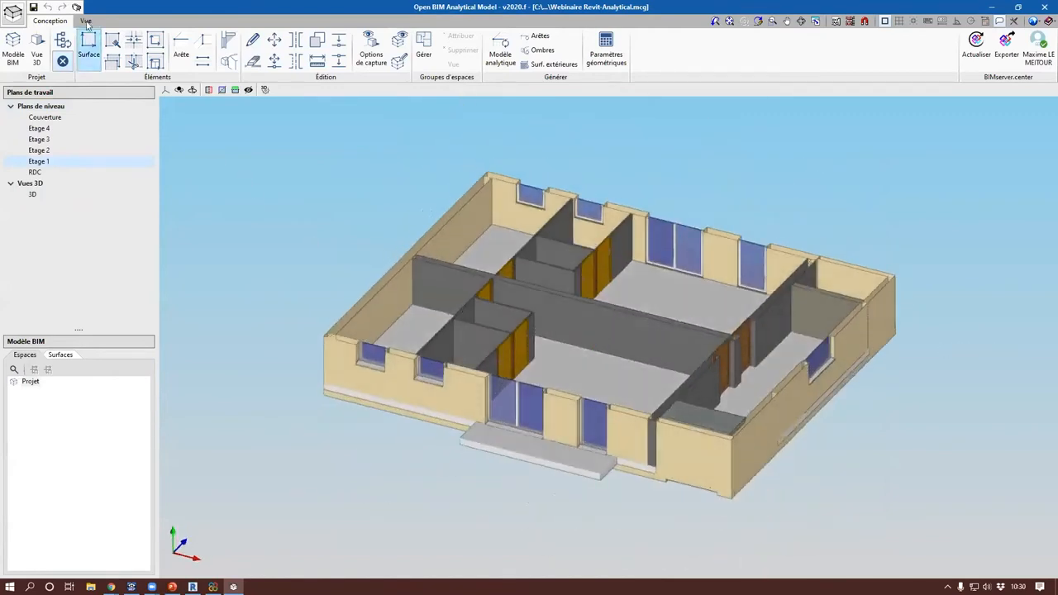
Step: Display the whole building in the 3D view and orient it in plan from above
left_click(86, 21)
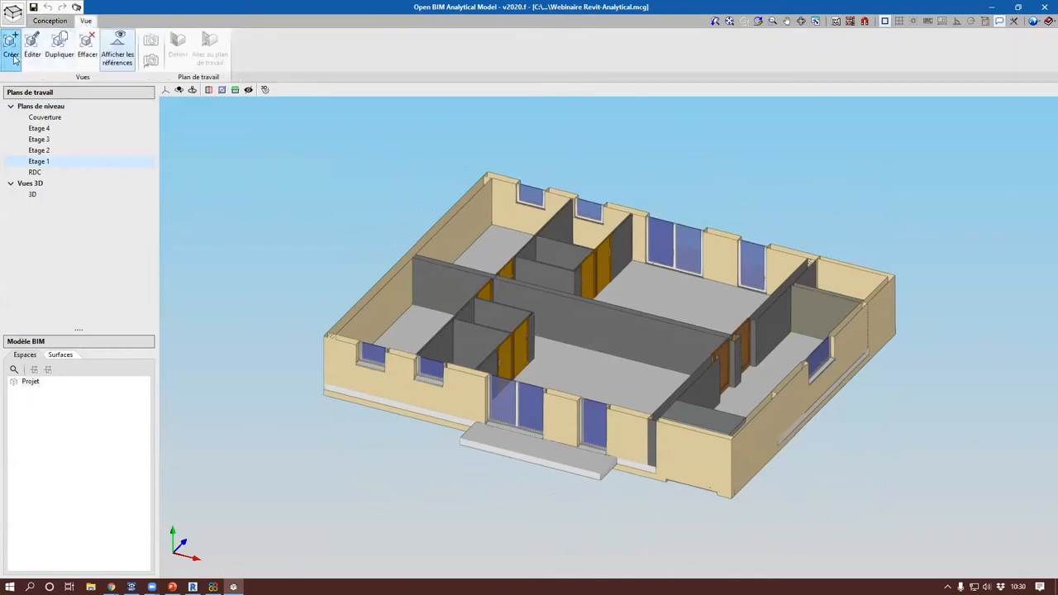
left_click(33, 195)
double_click(34, 195)
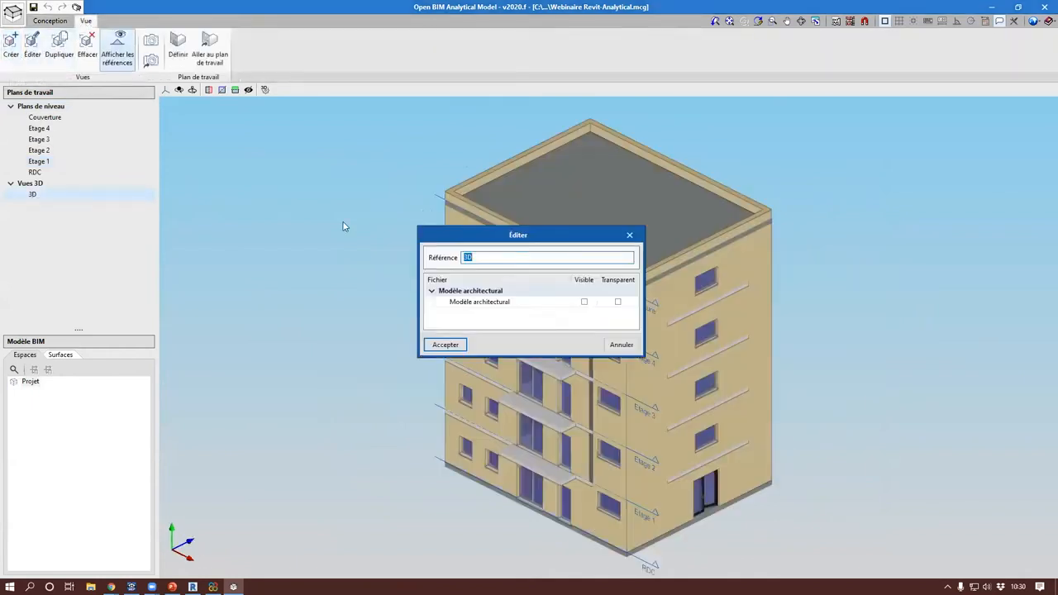
left_click(635, 238)
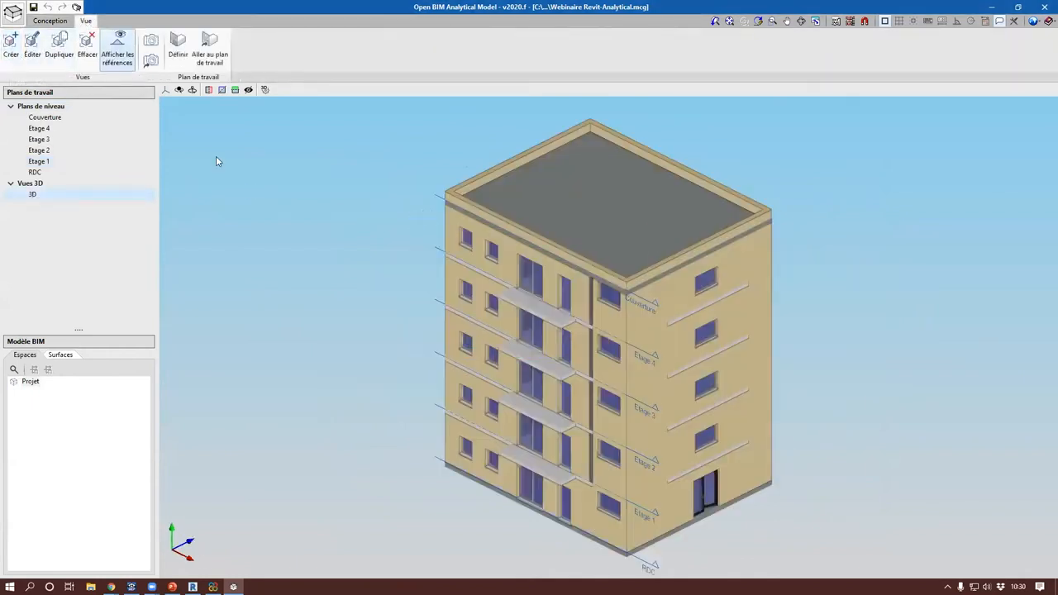
left_click(167, 91)
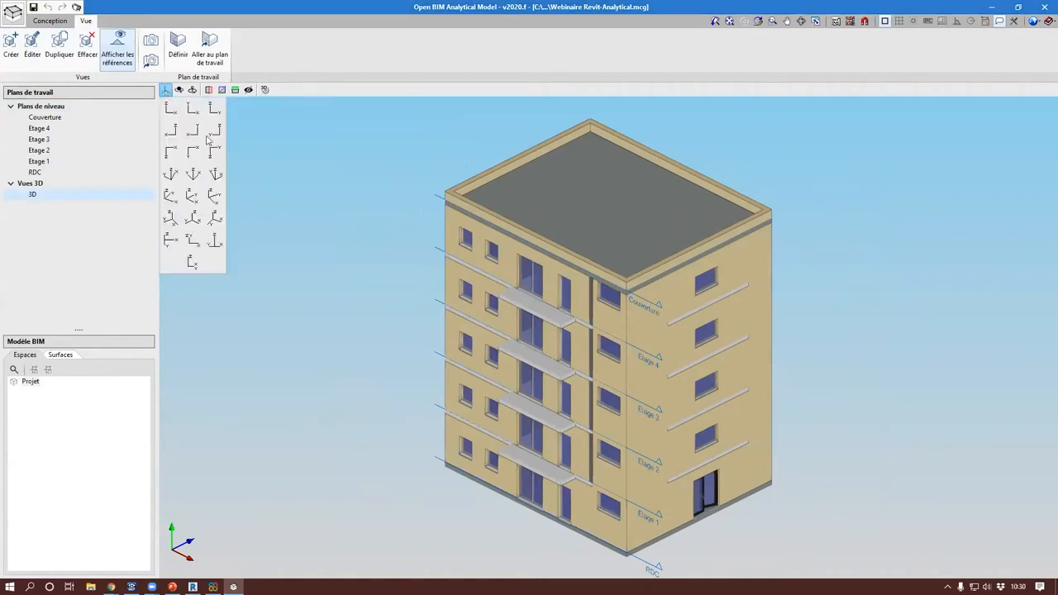
left_click(193, 109)
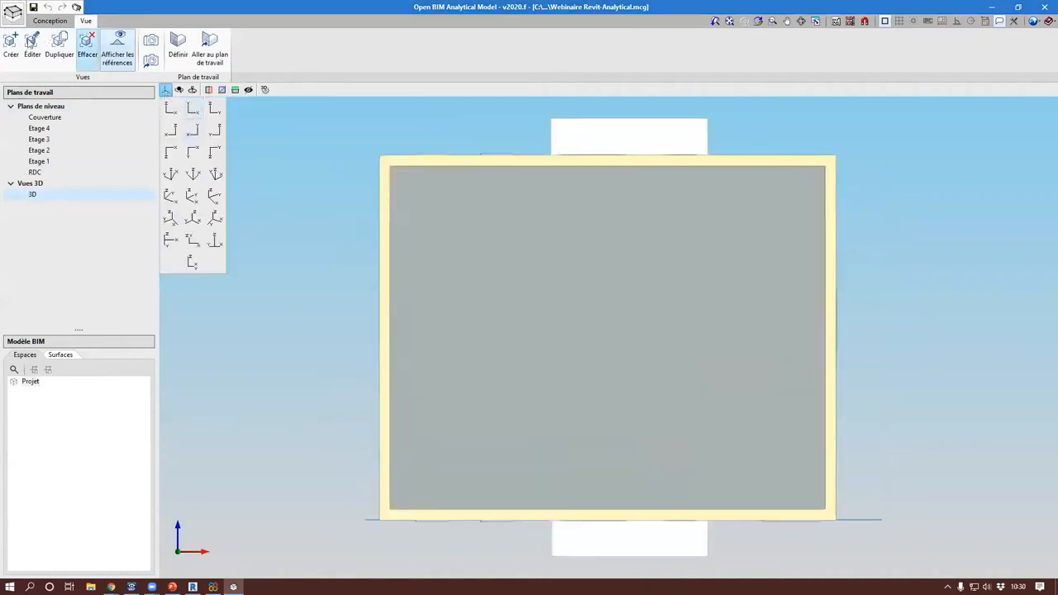
Step: Create a section view (Coupe) named A-A across the full width of the building, with a rear plane distance of about 1.31 m
left_click(11, 45)
left_click(500, 296)
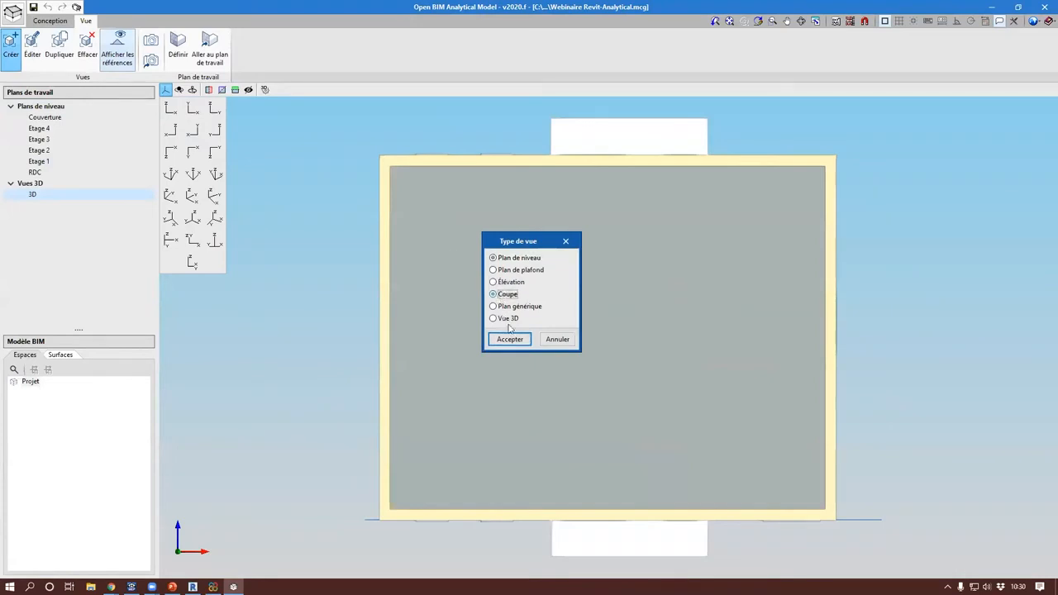
left_click(510, 339)
left_click(340, 266)
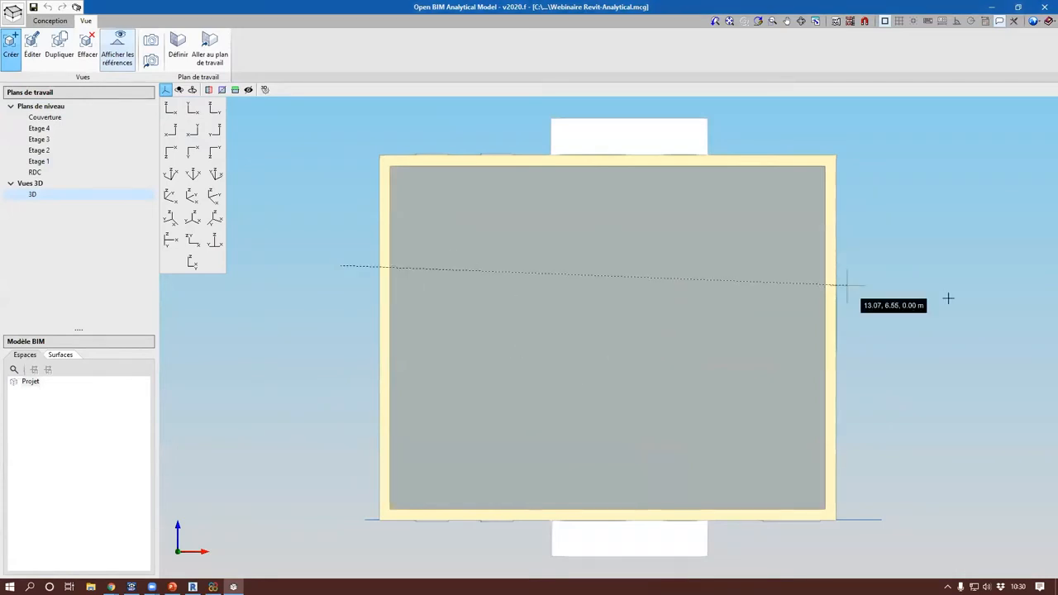
left_click(905, 265)
left_click(884, 316)
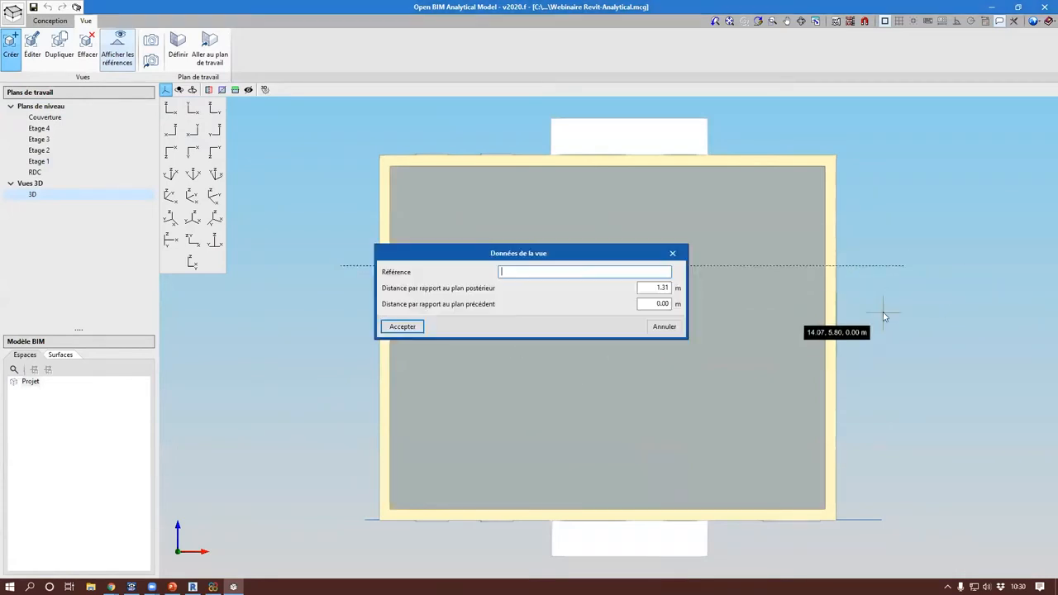
type("A-A")
left_click(411, 327)
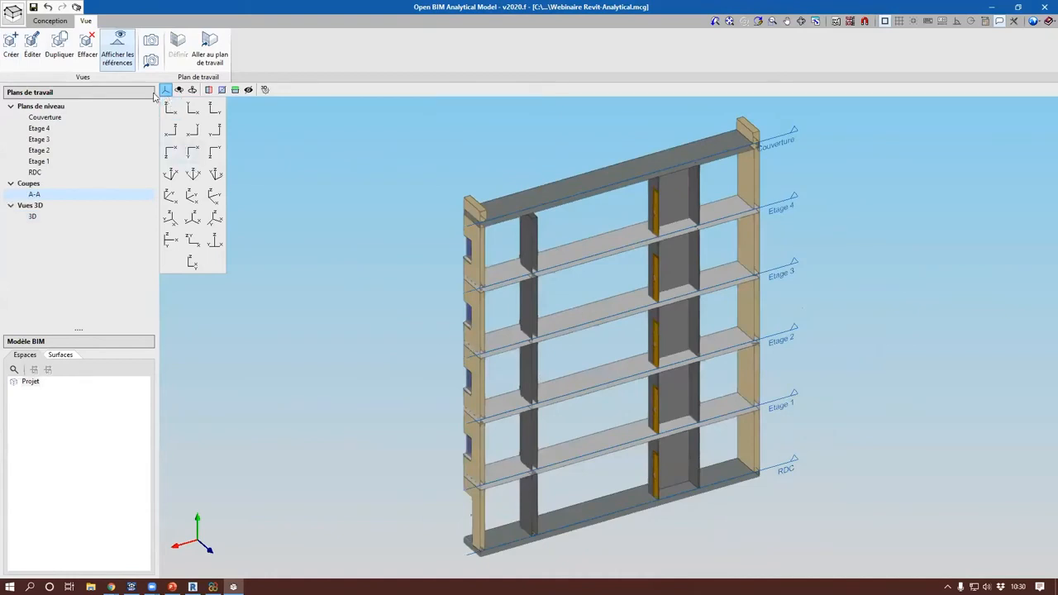
Step: Hide the view orientation palette and display the Etage 1 level plan in the modelling workspace
left_click(49, 22)
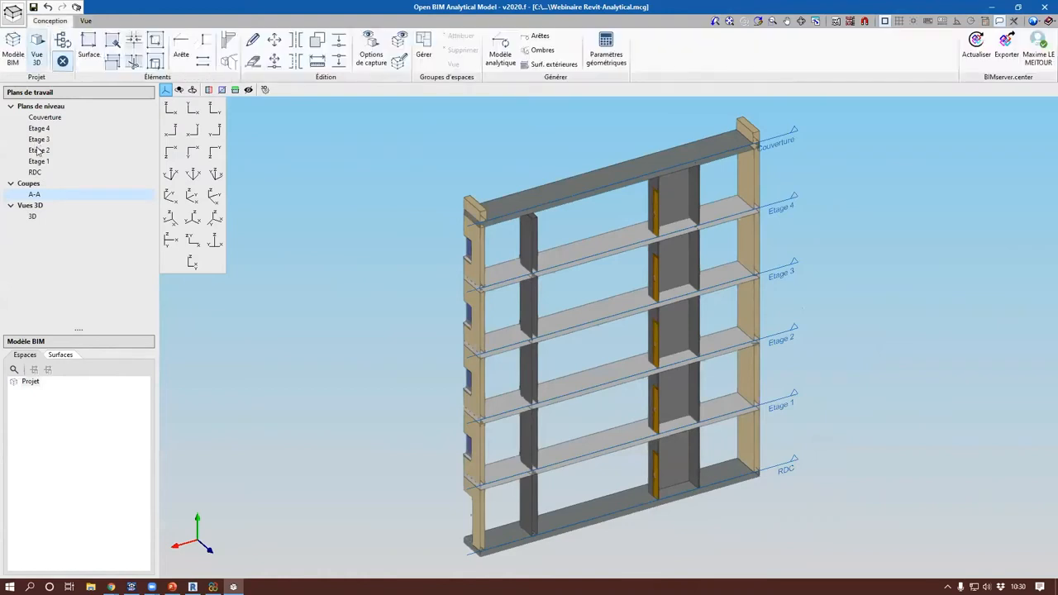
left_click(167, 91)
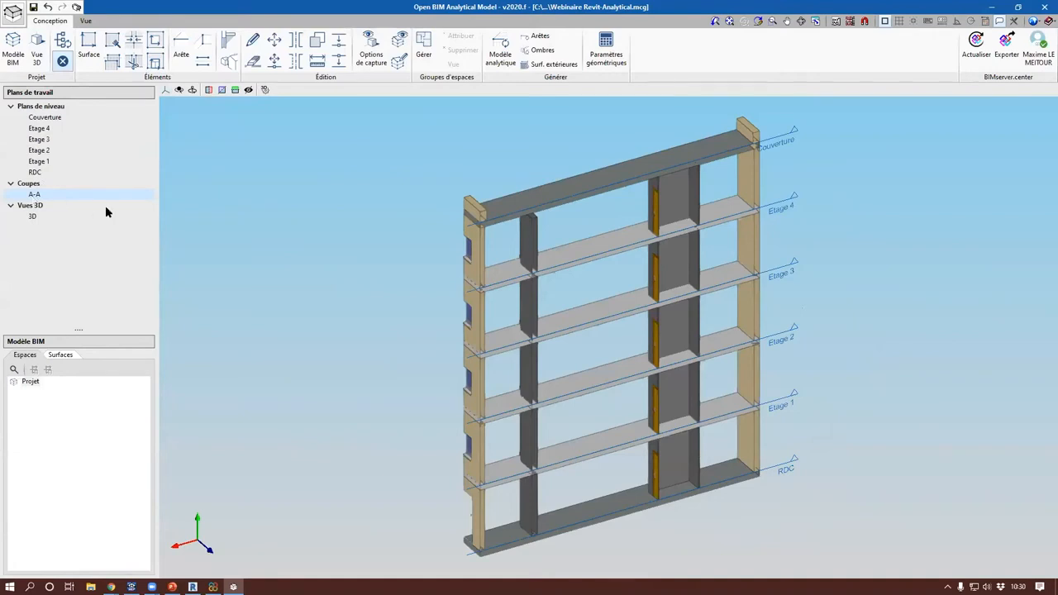
left_click(38, 161)
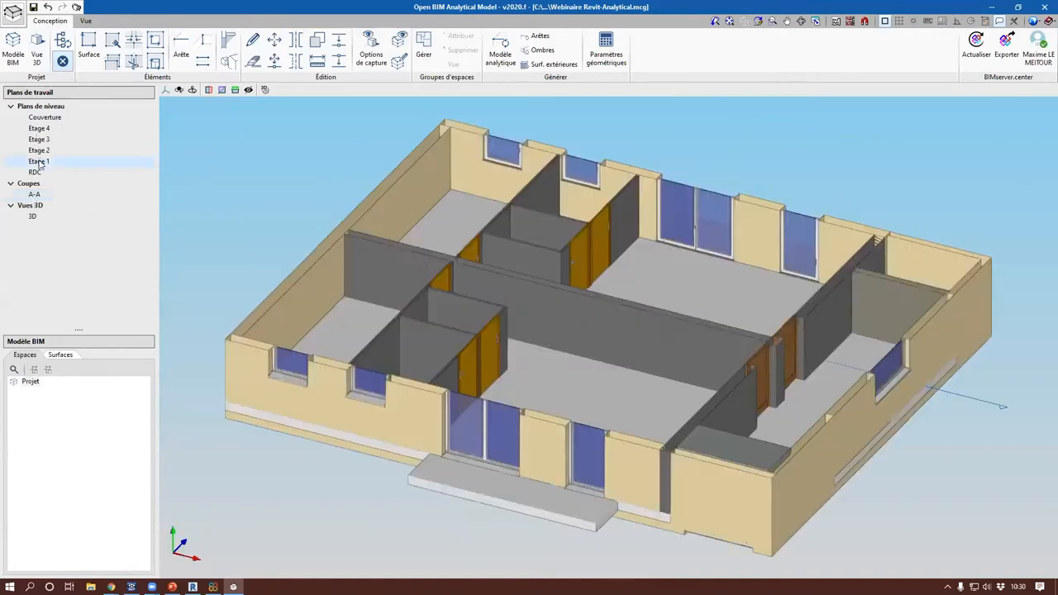
Step: Generate the analytical model for all listed spaces with exterior surfaces, edges and solar mask surfaces, without using the IFC space contours
left_click(507, 56)
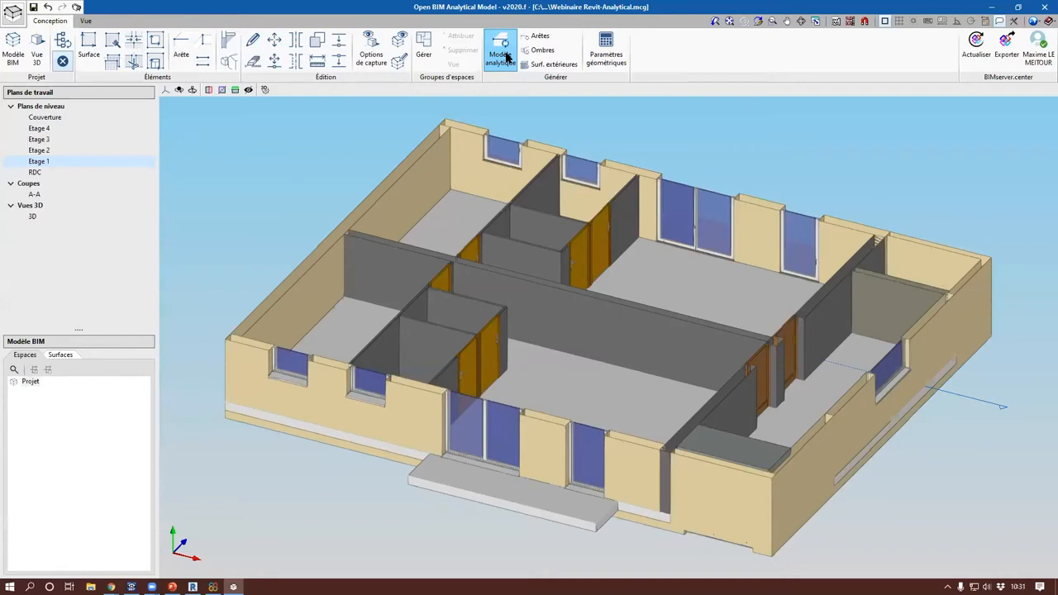
left_click(549, 63)
left_click(501, 56)
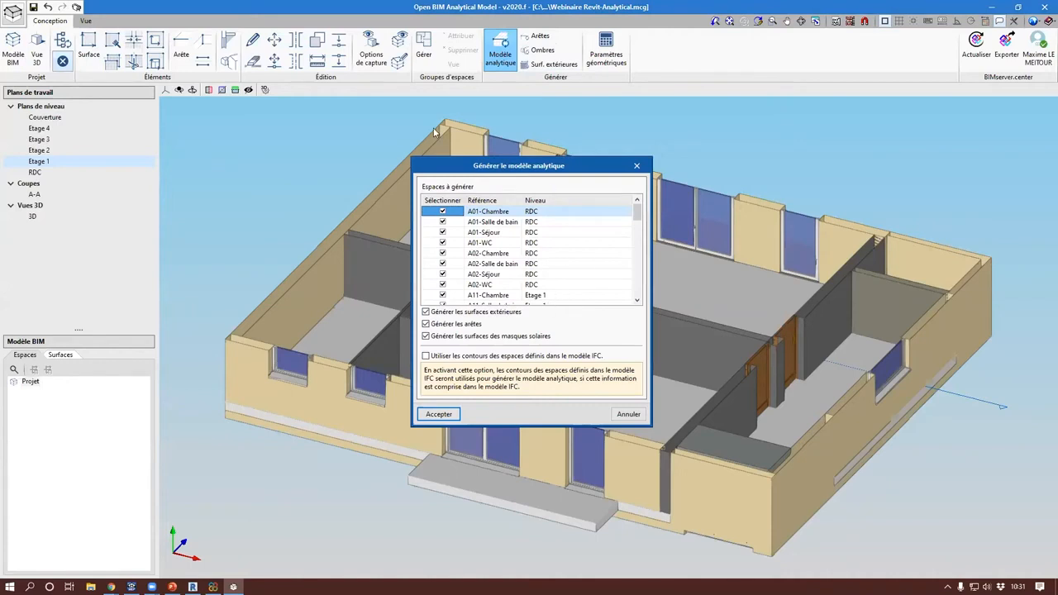
left_click_drag(432, 168, 331, 102)
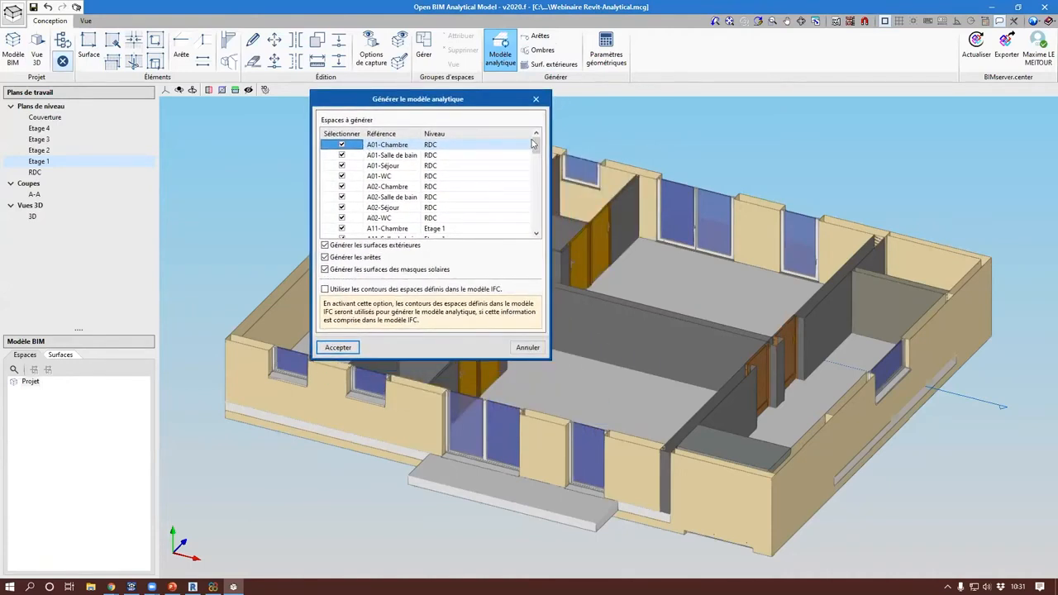
left_click_drag(535, 145, 535, 178)
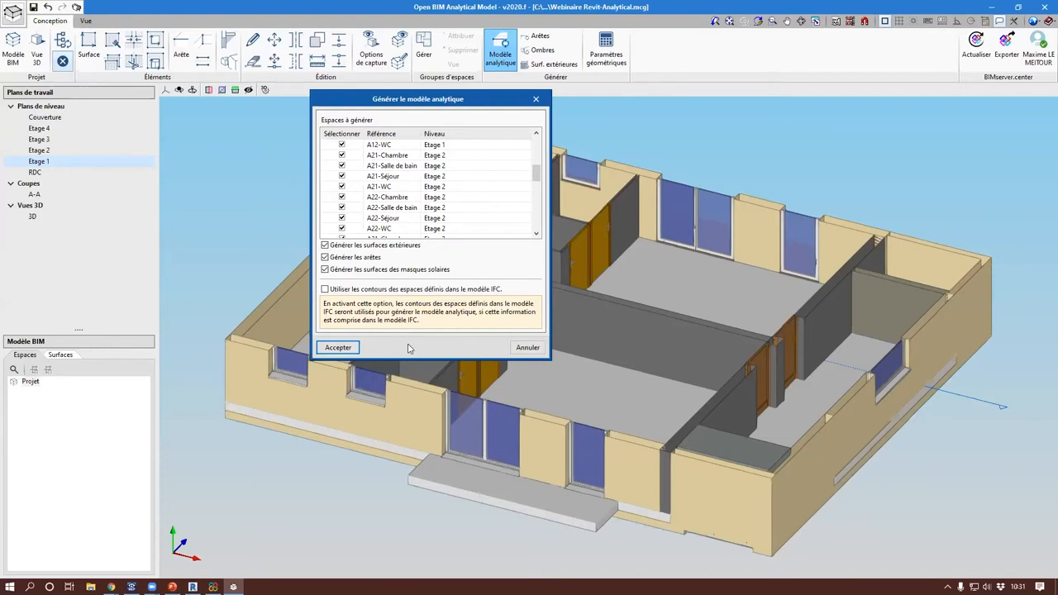
left_click(341, 348)
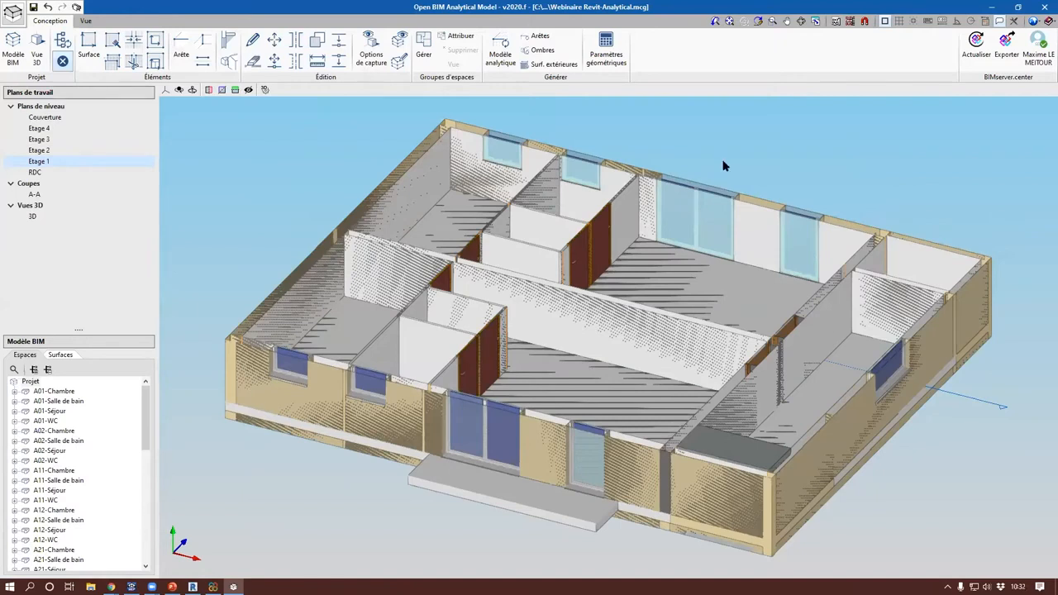
Step: Import the saved Analytical configuration into the capture options and apply it to the Etage 1 view
left_click(371, 51)
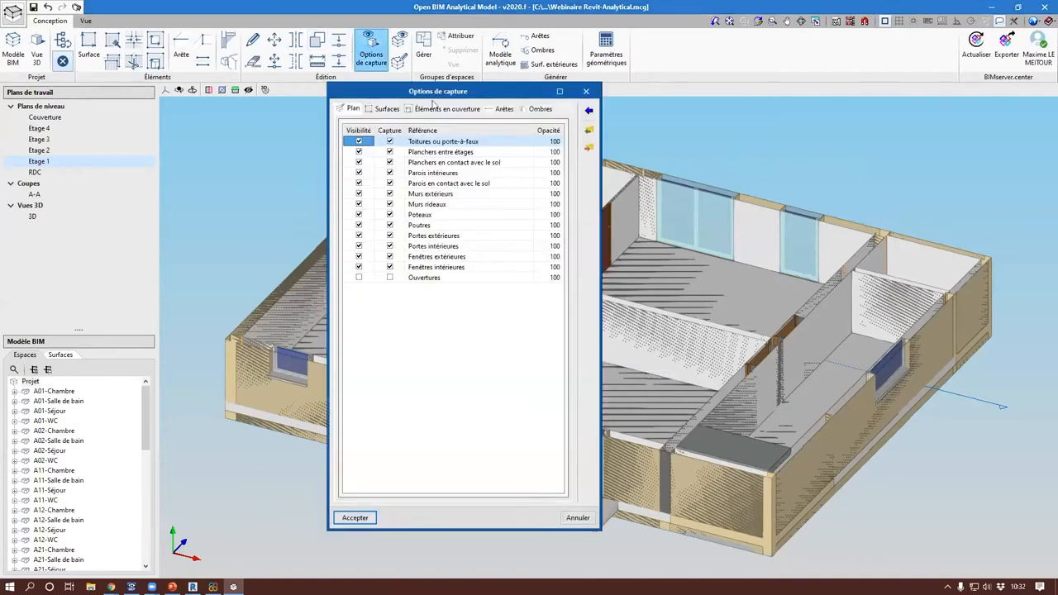
left_click(376, 108)
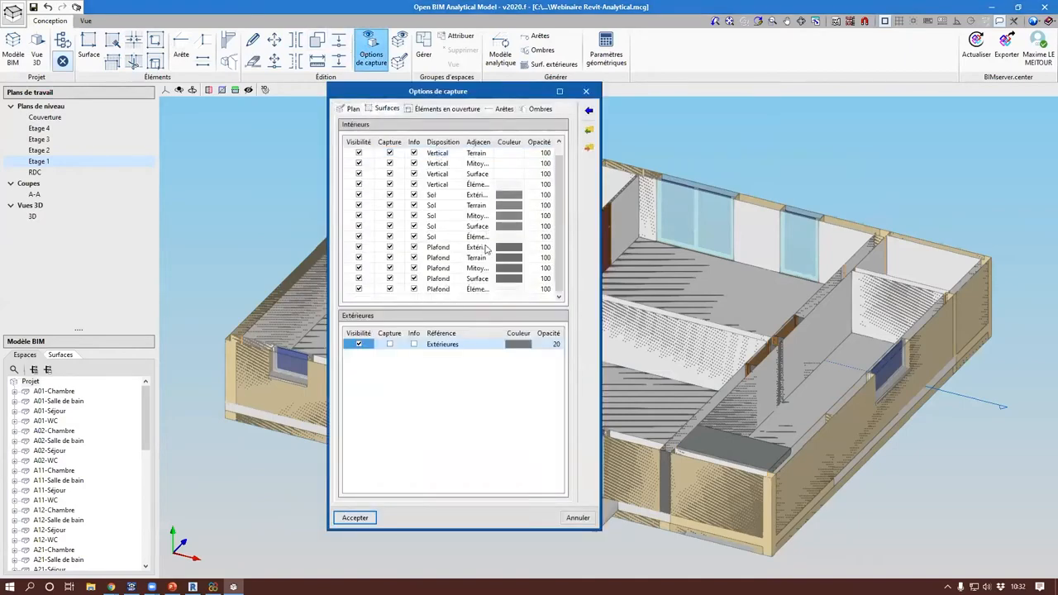
scroll(486, 250, "up", 1)
left_click(588, 130)
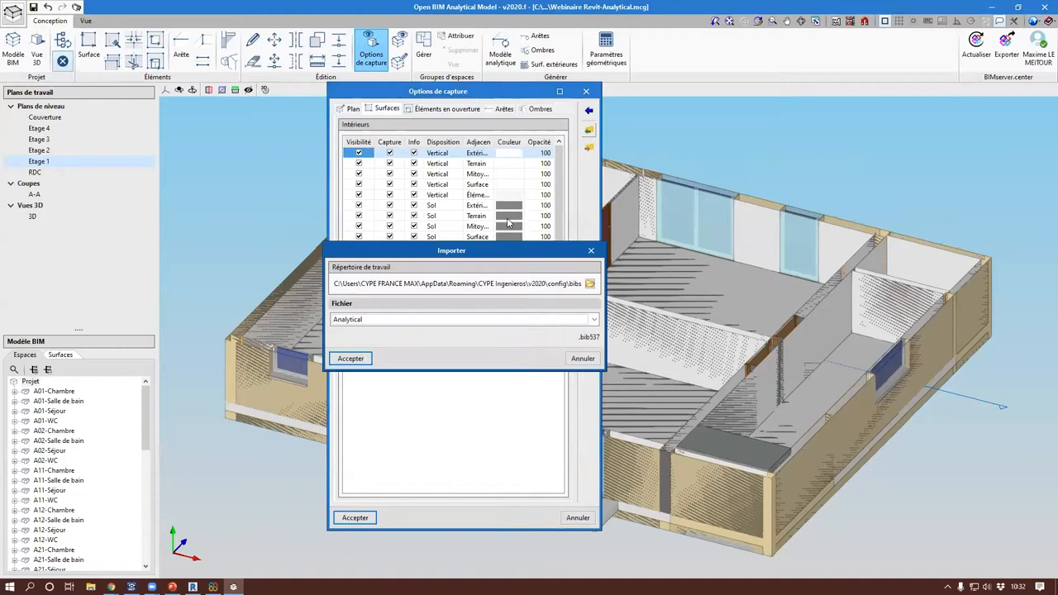
left_click(350, 359)
left_click(357, 517)
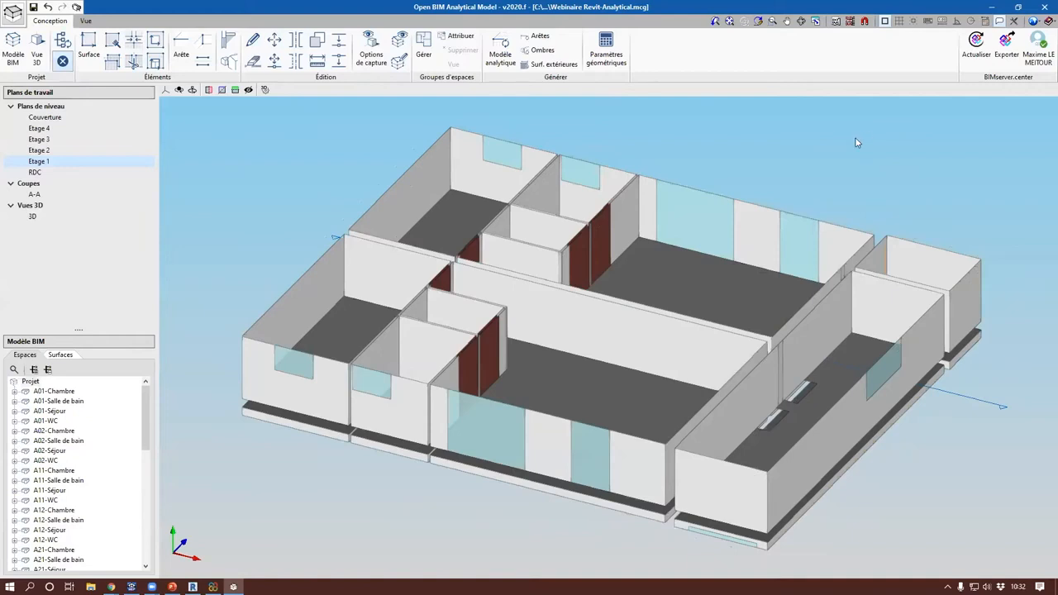
Step: Inspect the exterior wall surface of A11-Chambre and its geometric parameters, toggling the 3D preview's SSAO lighting and leaving the surface unedited
left_click(429, 170)
left_click(626, 183)
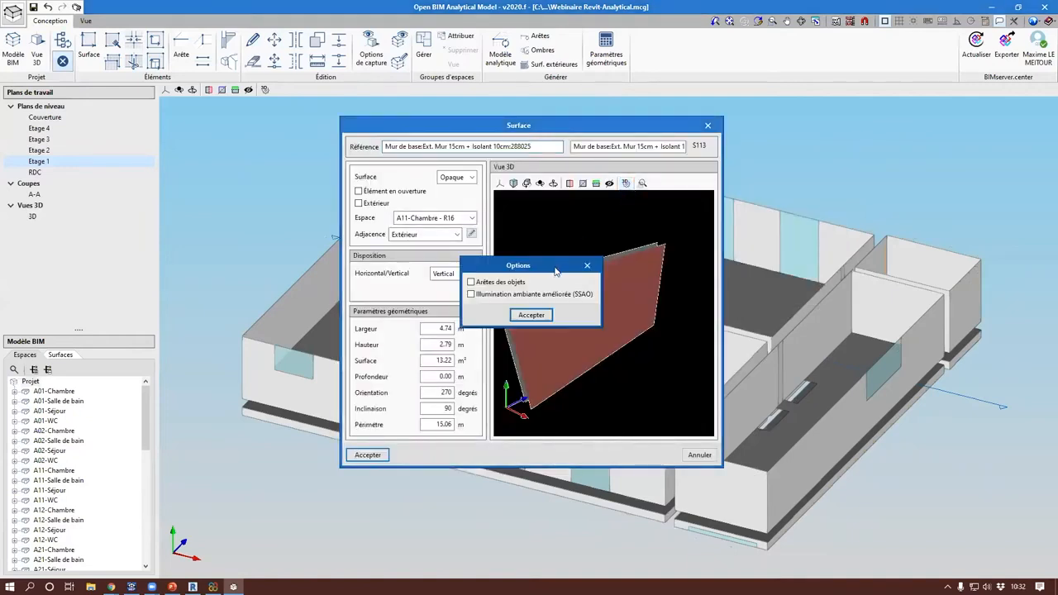
left_click(478, 295)
left_click(531, 315)
left_click_drag(591, 358, 548, 294)
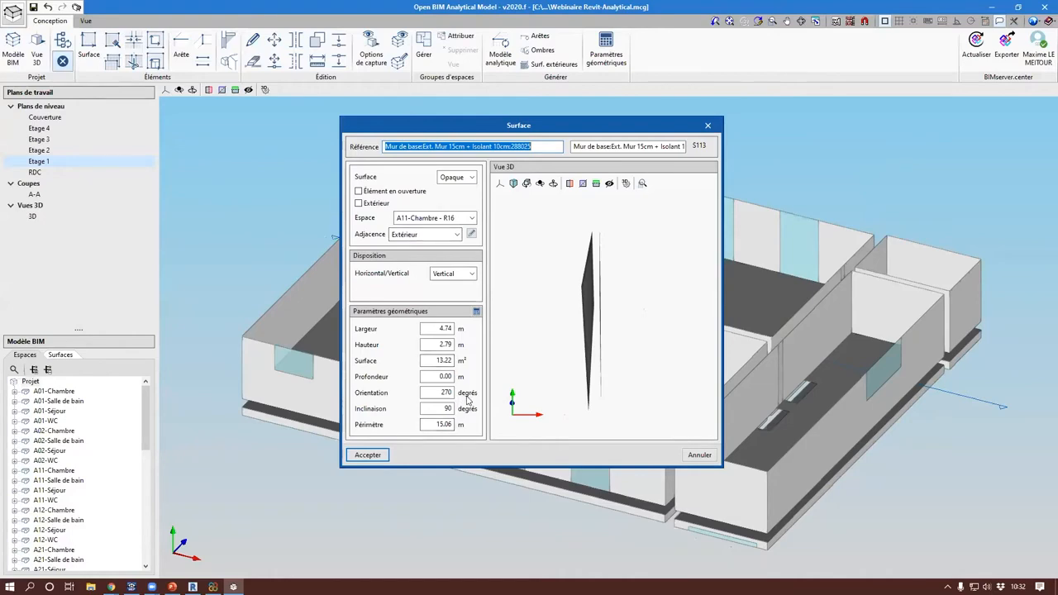
key("Escape")
Step: Inspect the properties of the A11-Séjour exterior wall and its glazed PF 180 x 200 cm opening, leaving both surfaces unedited
mouse_move(752, 258)
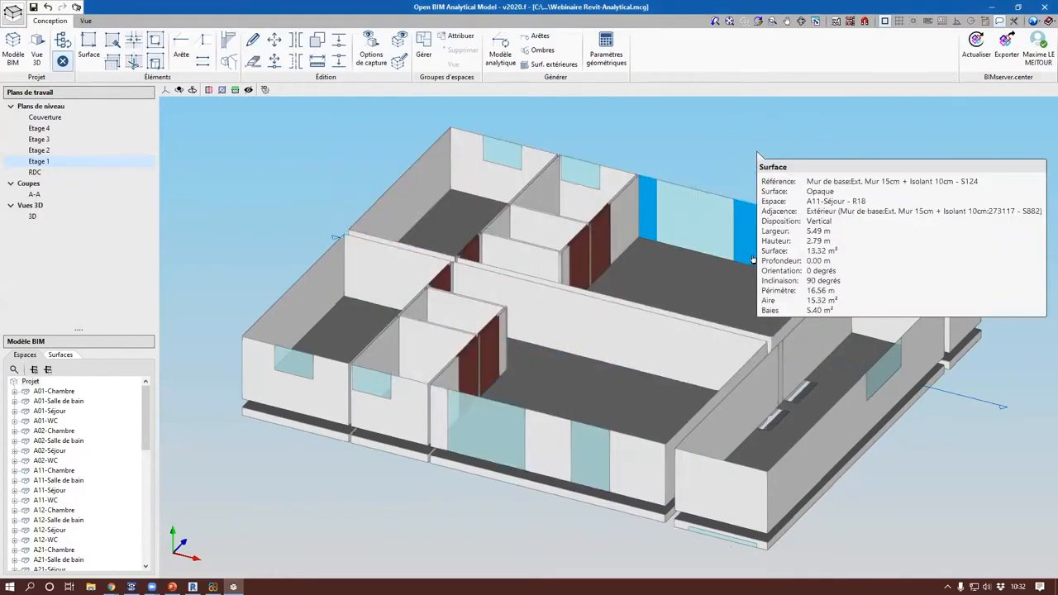
double_click(759, 155)
left_click(626, 183)
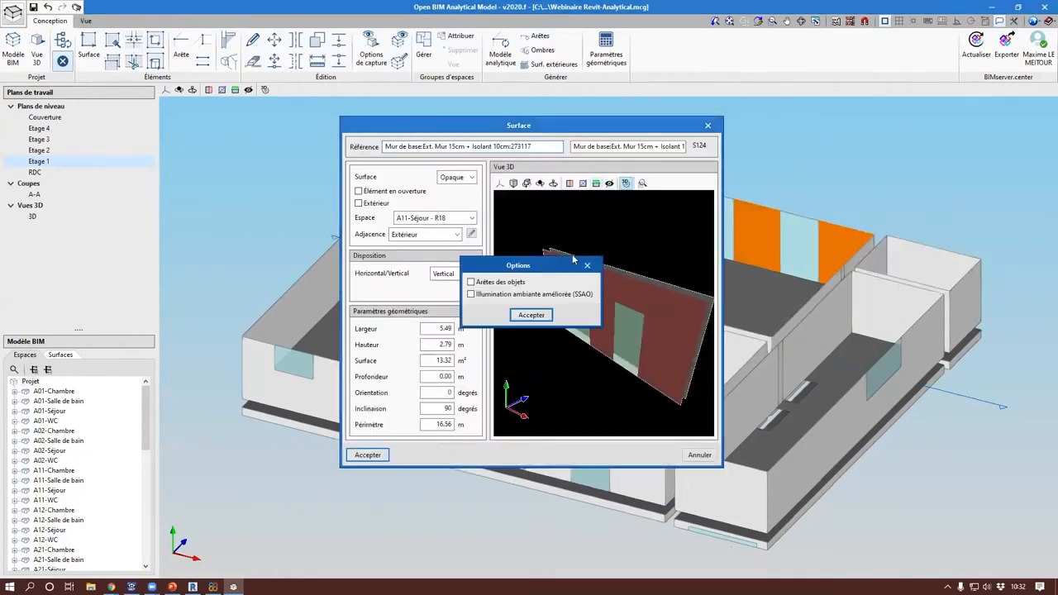
left_click(532, 315)
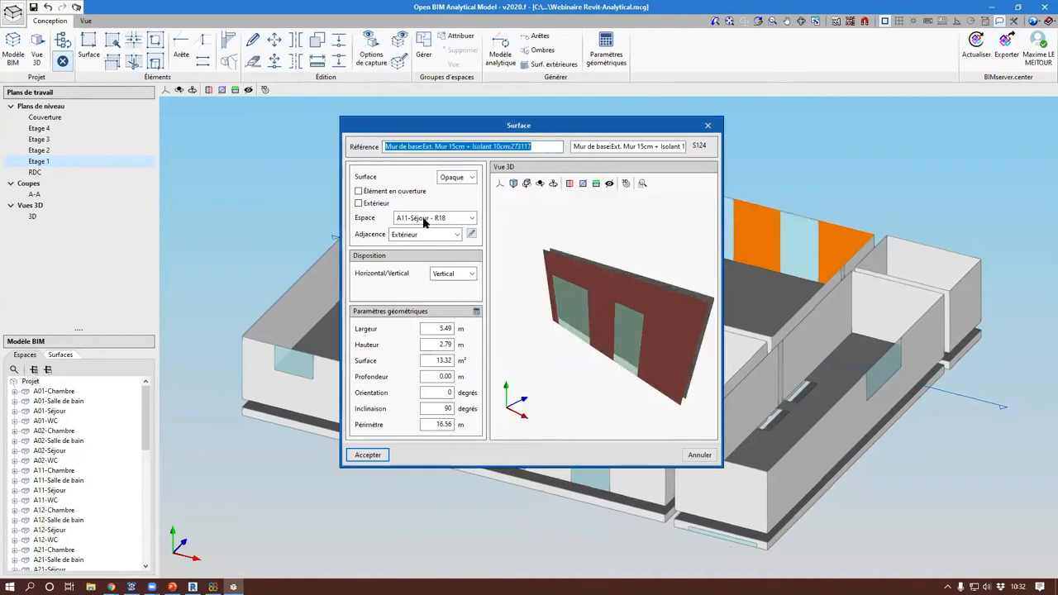
left_click_drag(586, 401, 542, 325)
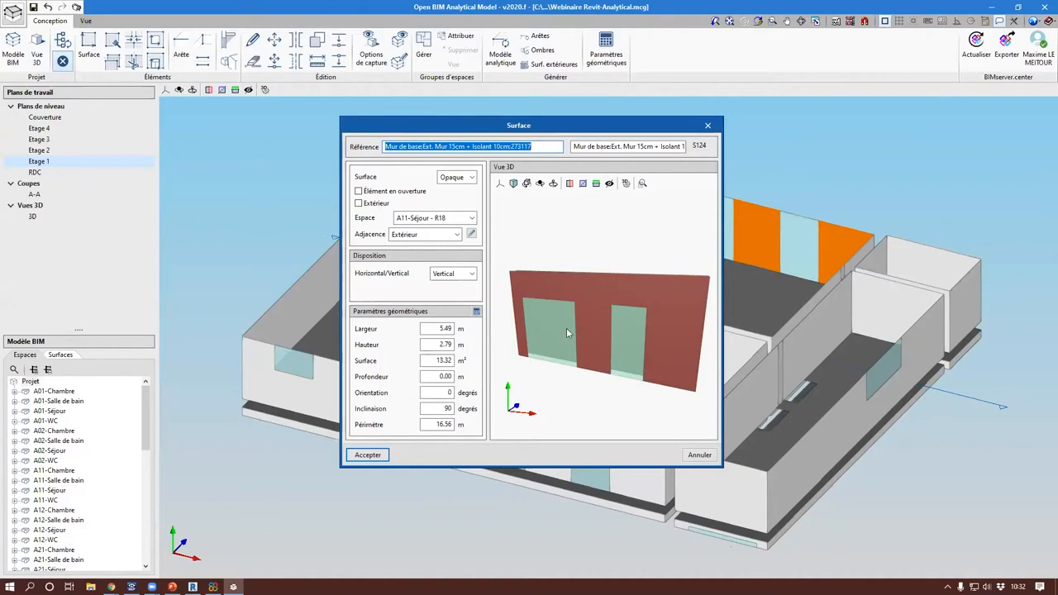
key("Escape")
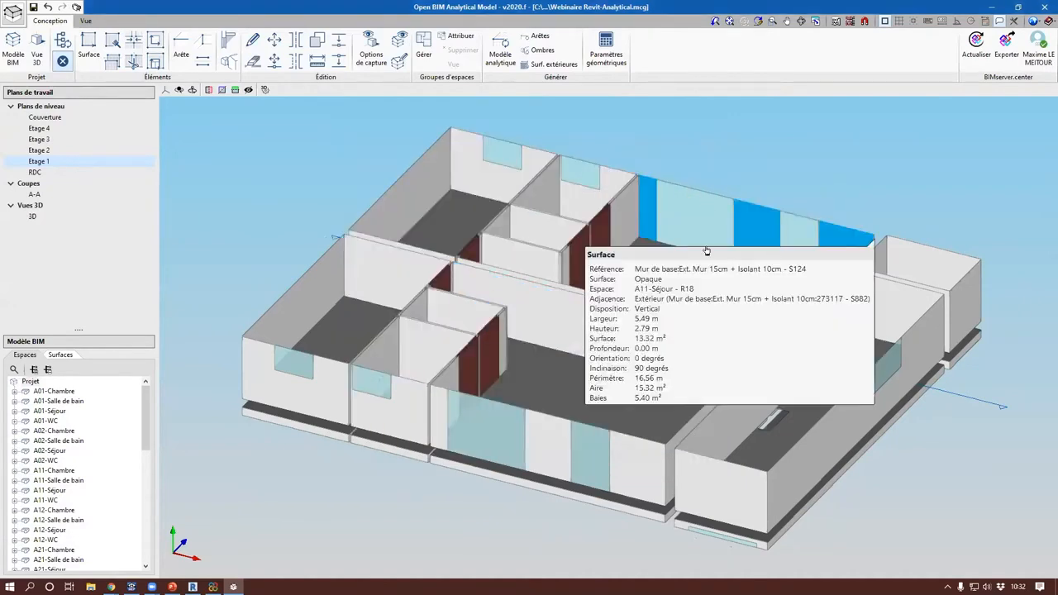
double_click(731, 257)
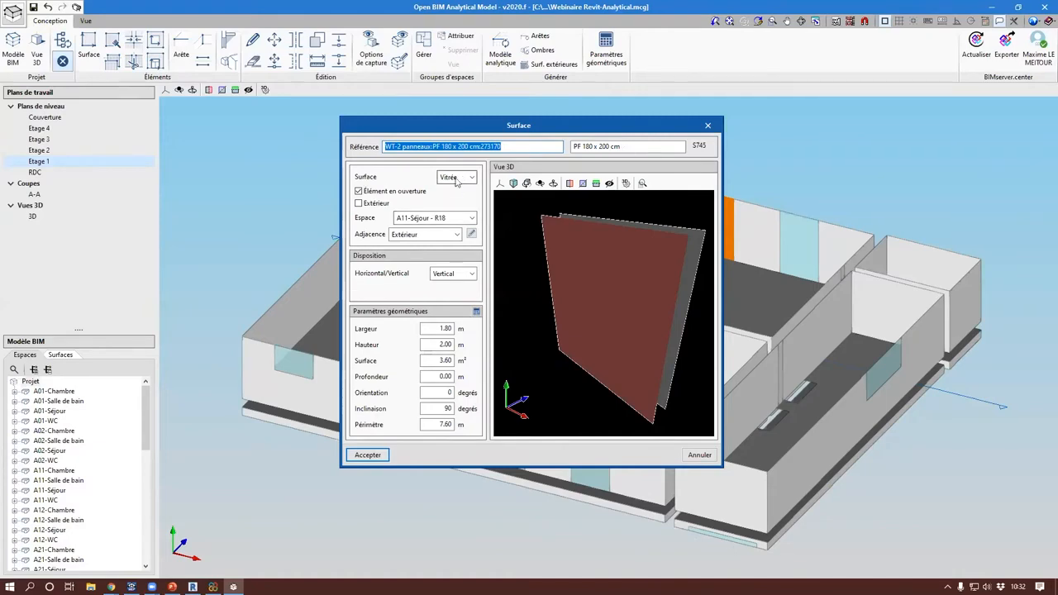
key("Escape")
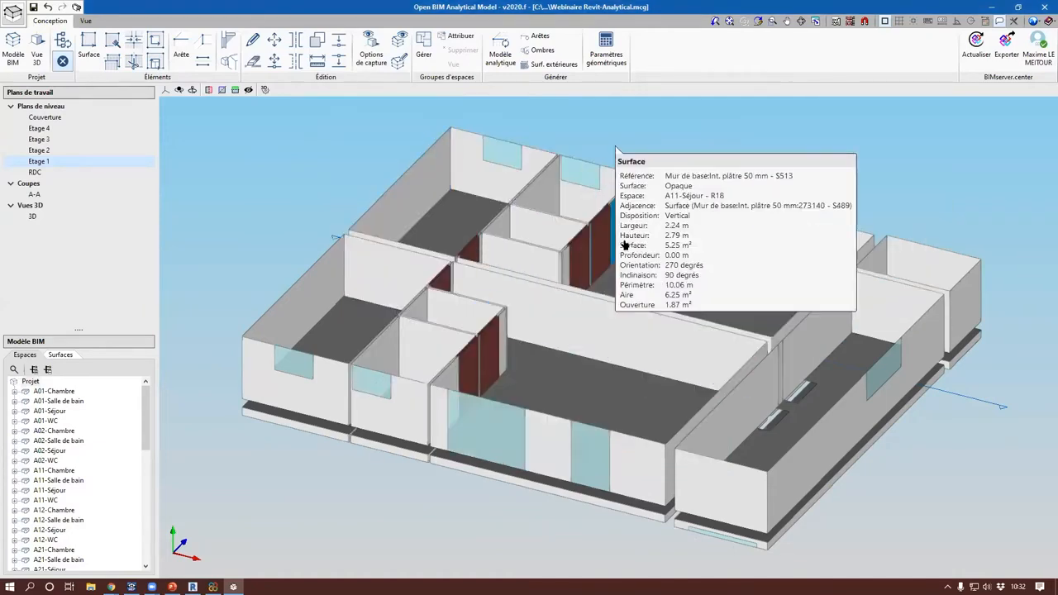
Step: Turn on the visibility of the analytical edges (Arêtes) in the capture options
scroll(520, 339, "down", 2)
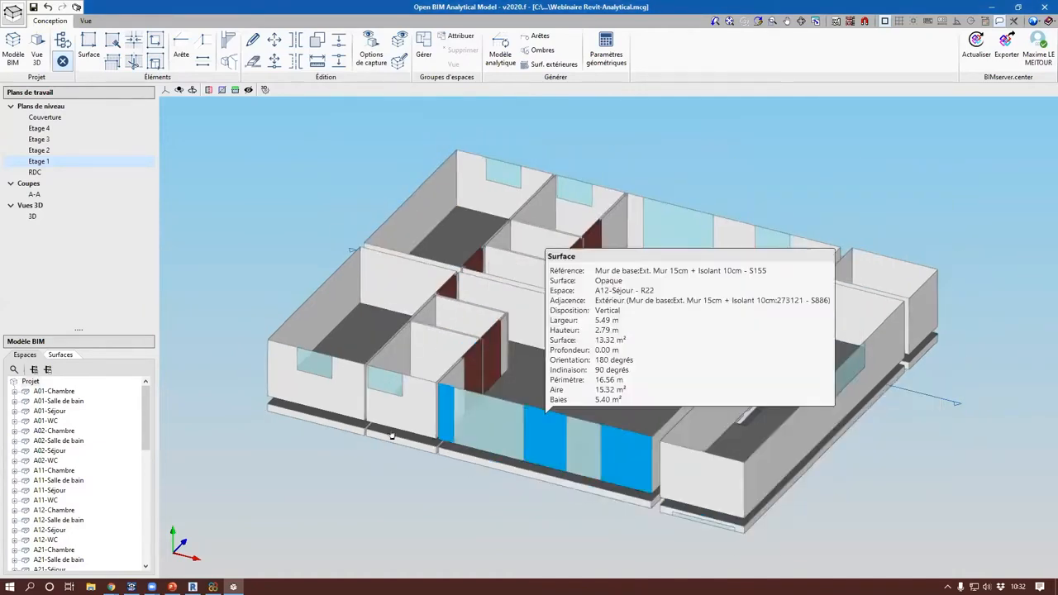
left_click(369, 56)
left_click(501, 109)
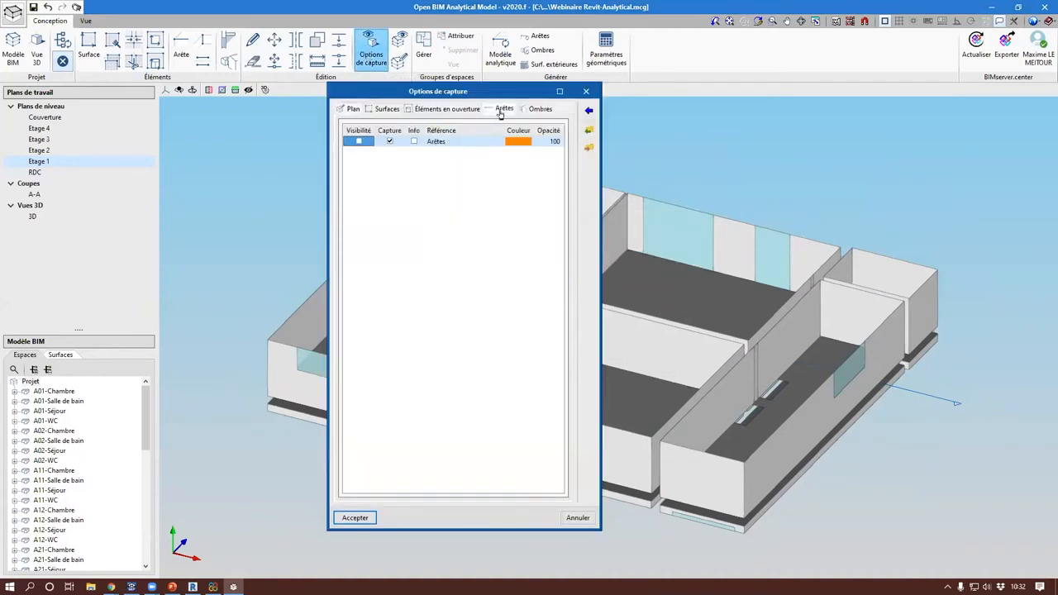
left_click(356, 518)
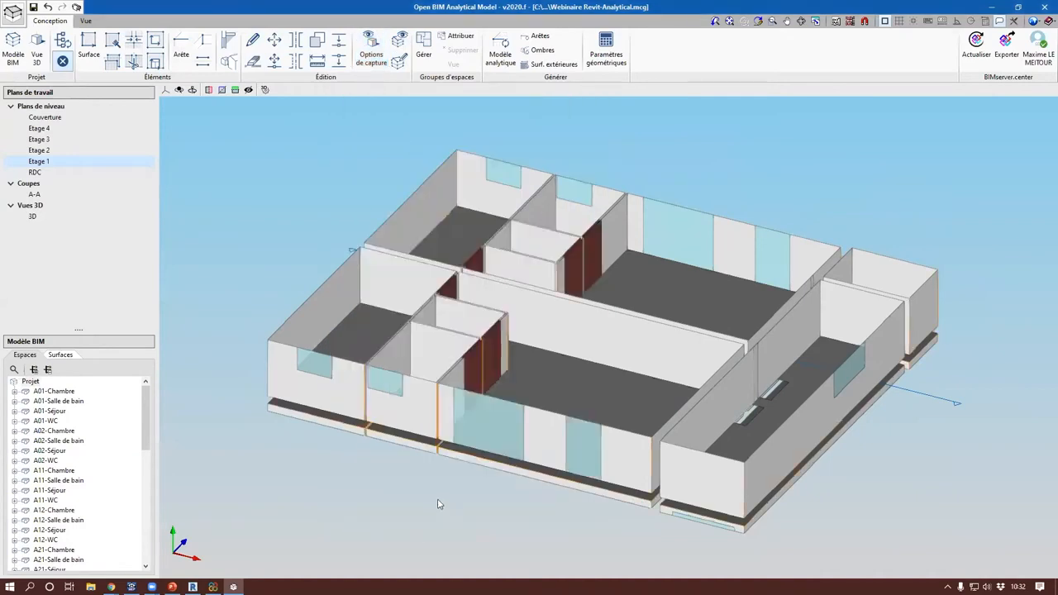
Step: Inspect the edge between the A11-Séjour floor and its exterior wall, examining the junction closely in the 3D preview with SSAO lighting toggled
scroll(447, 496, "up", 3)
mouse_move(467, 444)
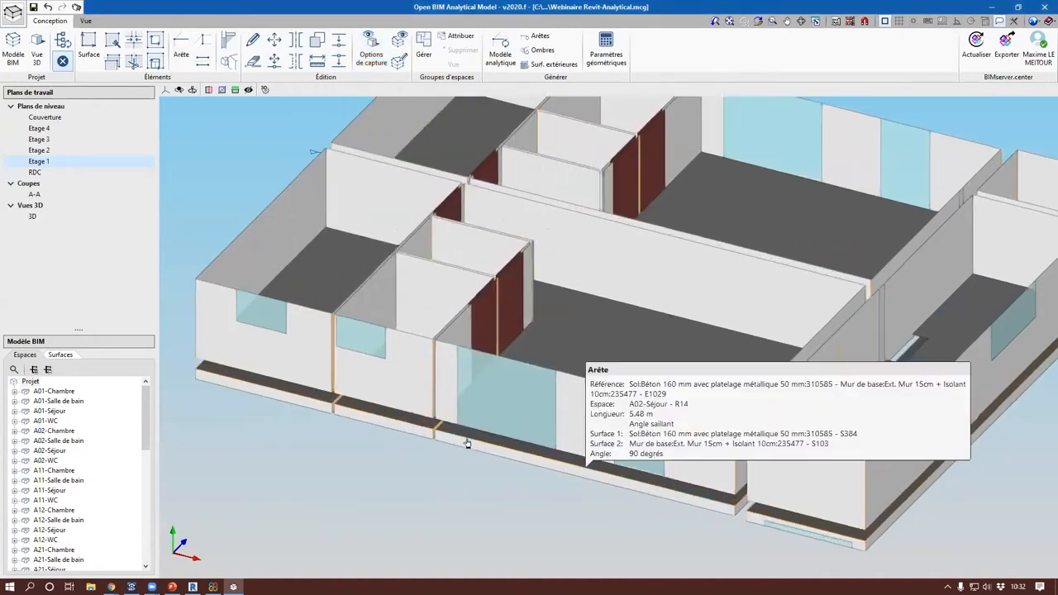
mouse_move(860, 195)
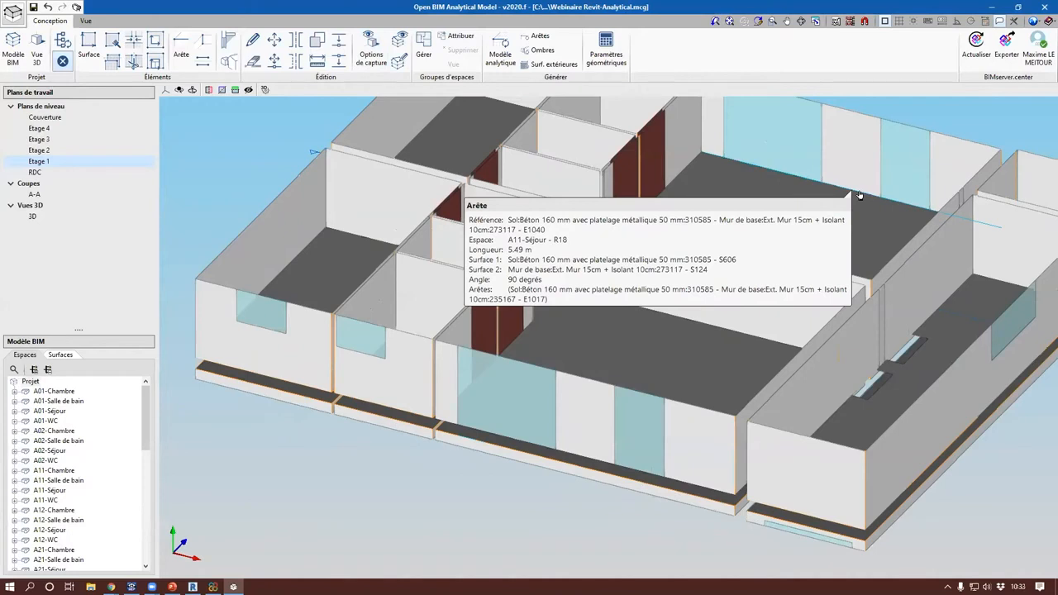
left_click(860, 195)
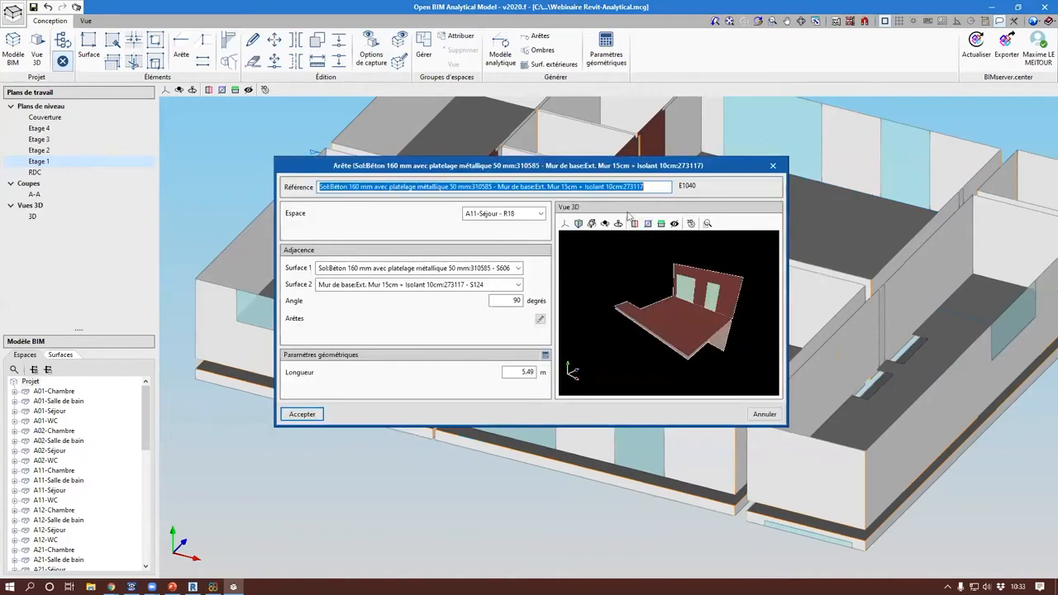
left_click(675, 224)
left_click(494, 299)
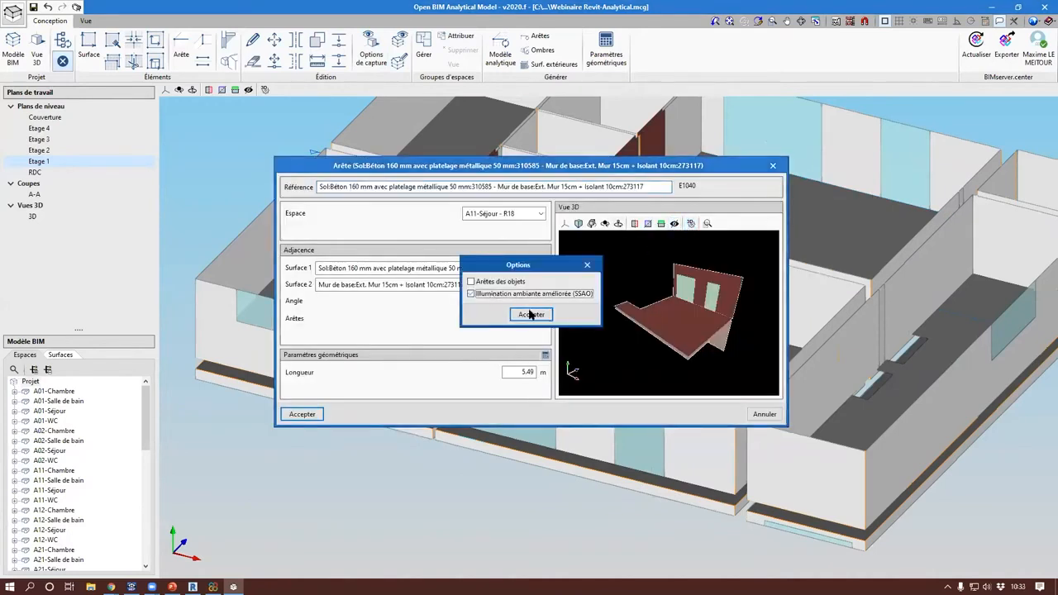
left_click(525, 313)
left_click_drag(744, 371, 719, 352)
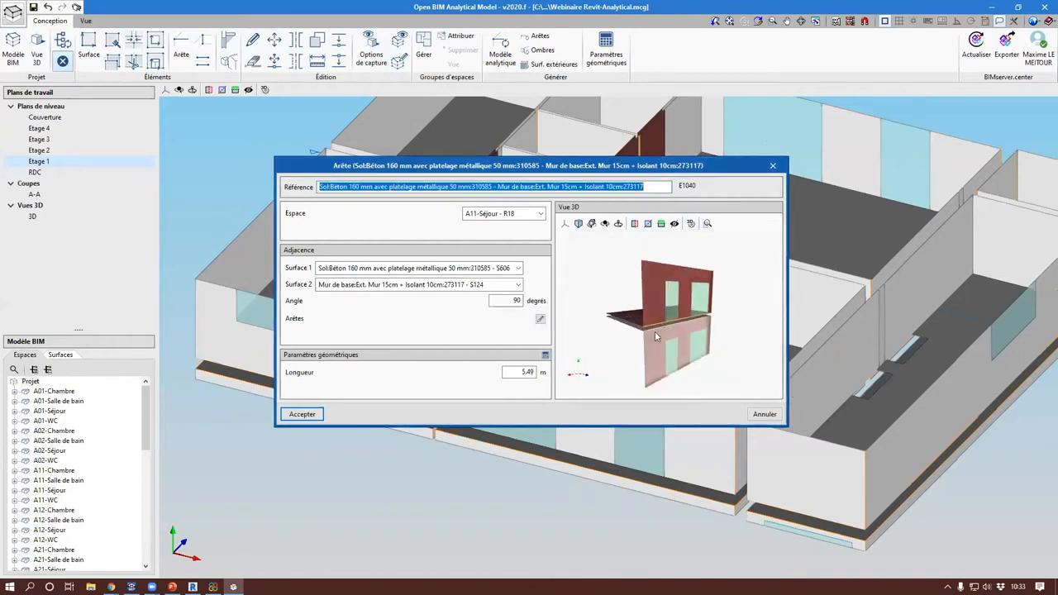
scroll(654, 333, "up", 5)
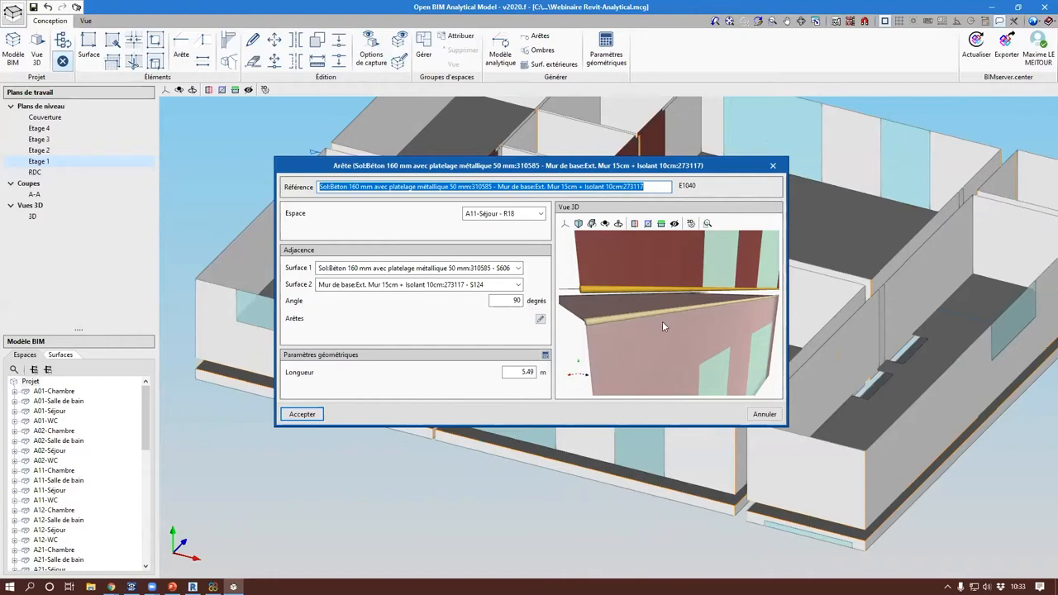
left_click(774, 167)
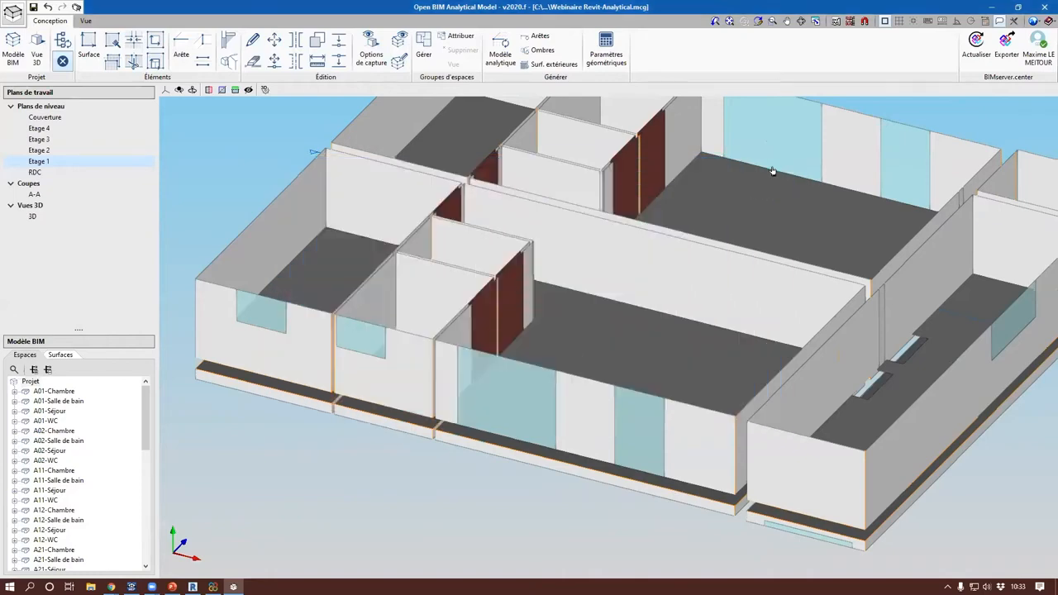
Step: Review the options for creating a new surface, leaving them unapplied, with the whole Etage 1 analytical model in view
scroll(711, 231, "down", 2)
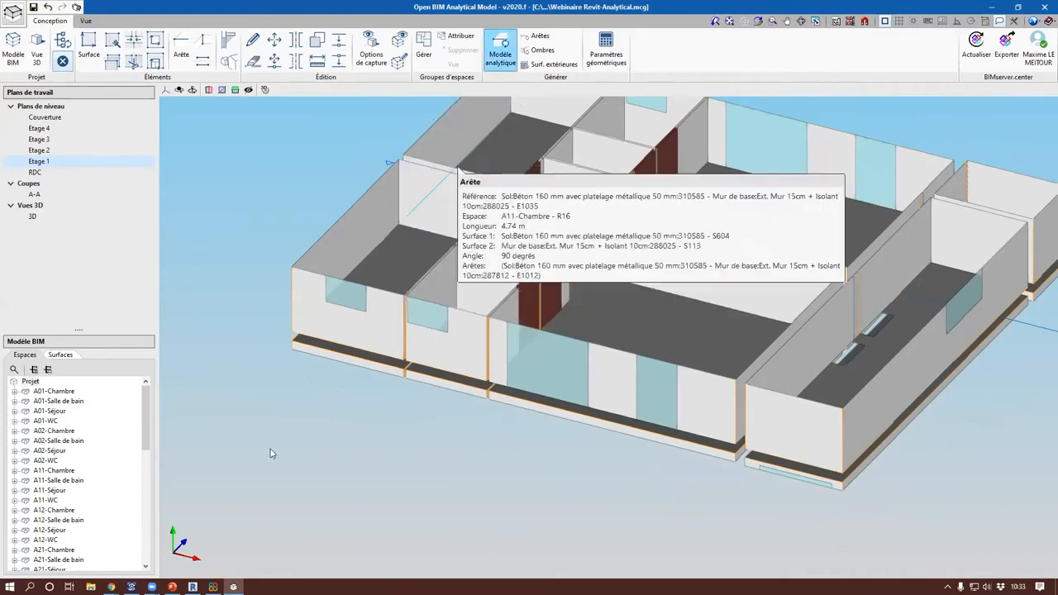
scroll(271, 449, "down", 2)
middle_click_drag(270, 489, 273, 496)
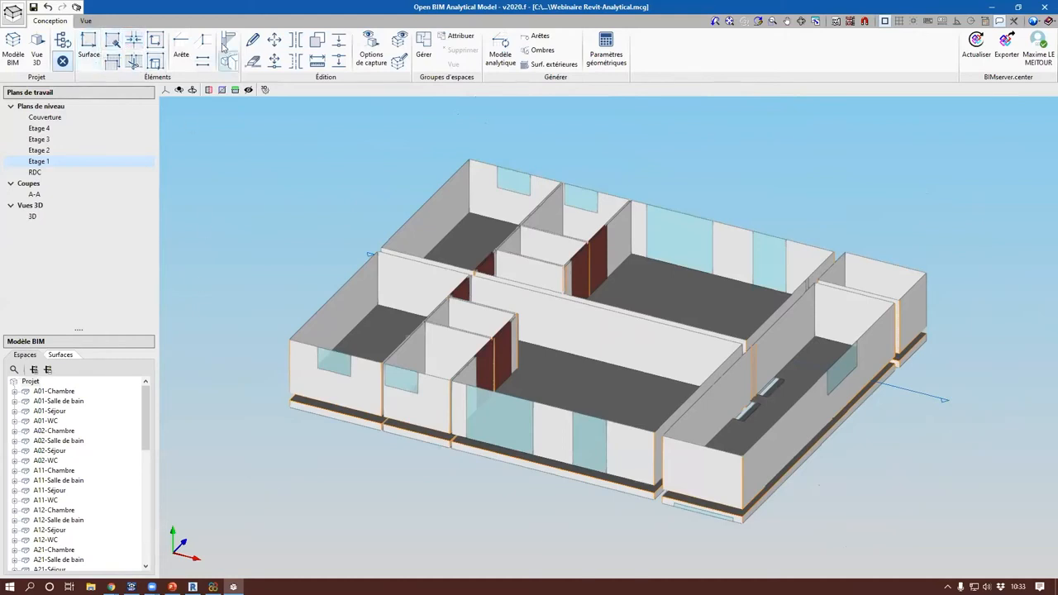
left_click(88, 47)
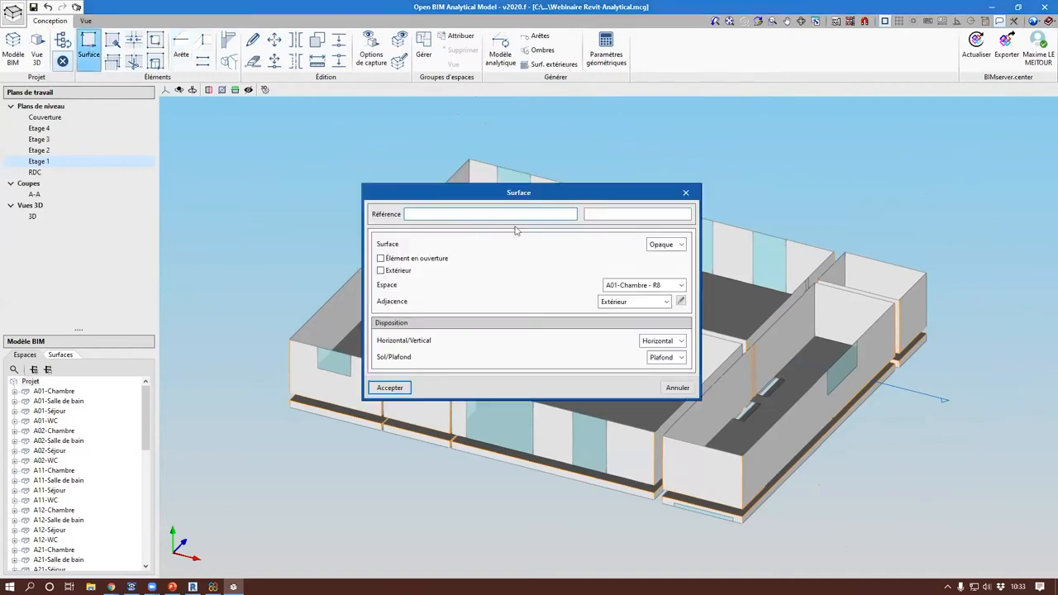
left_click(686, 193)
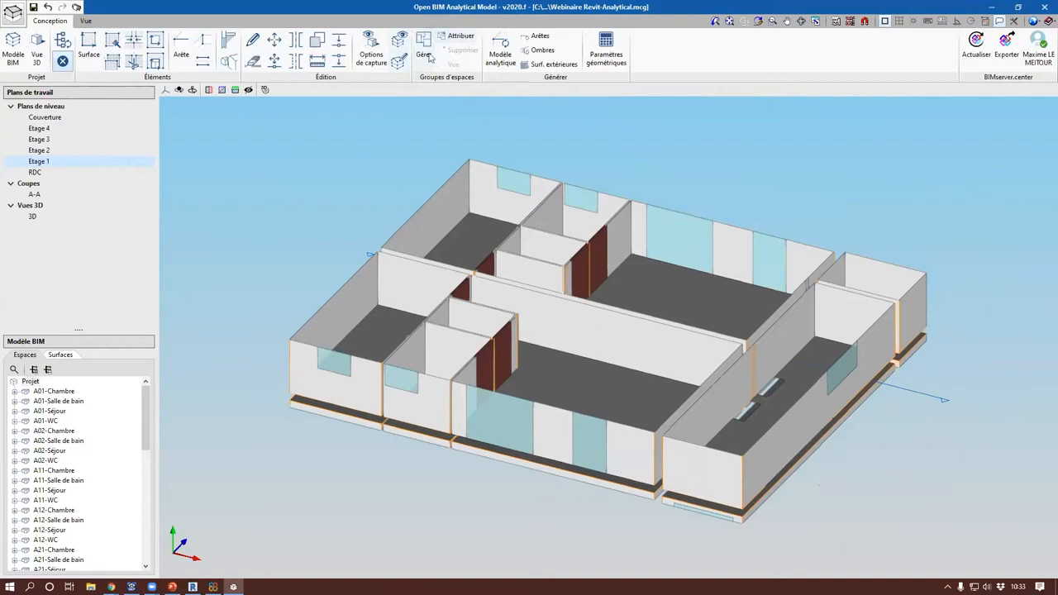
Step: Show the RDC level in top view and set the adjacency of the A01-Chambre floor slab to Terrain
left_click(166, 89)
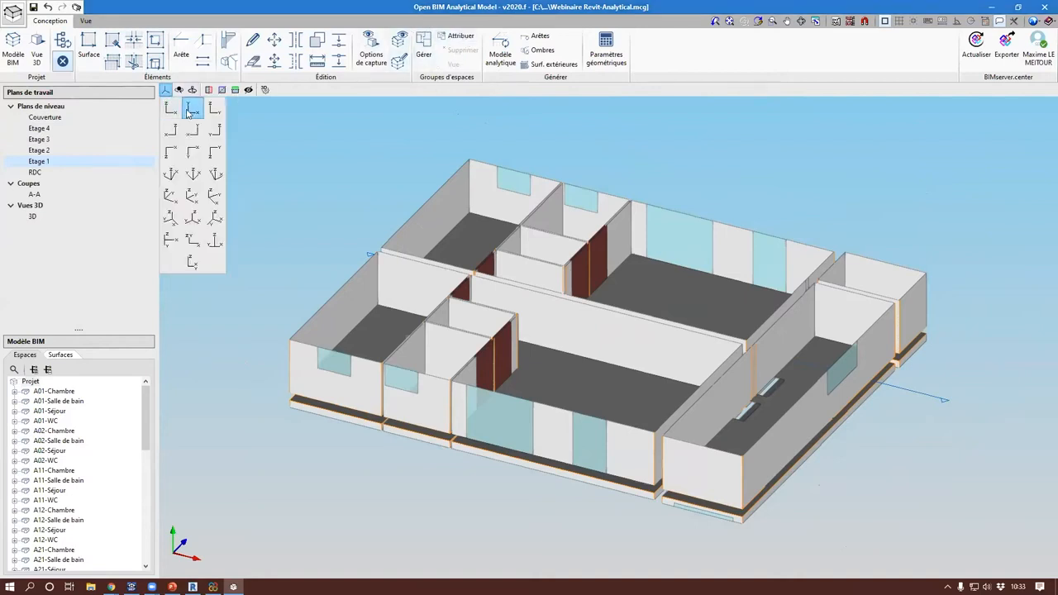
left_click(190, 111)
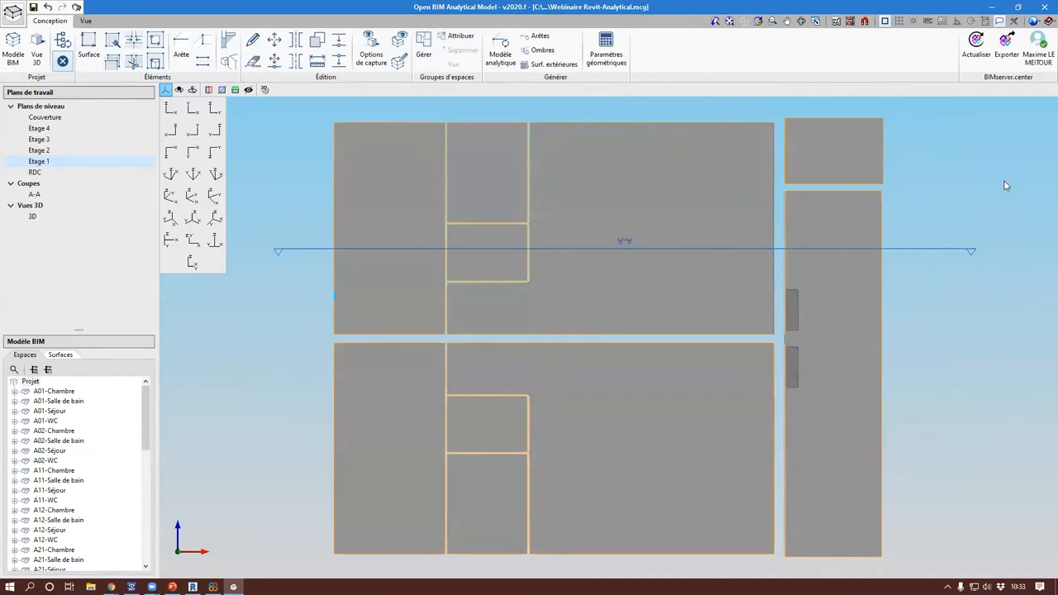
left_click(35, 172)
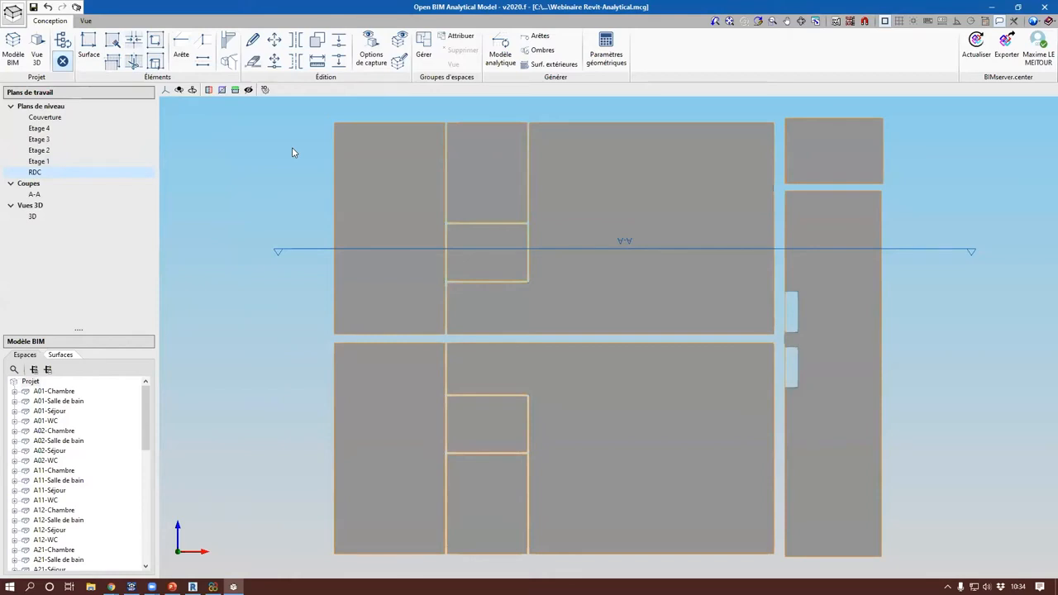
mouse_move(373, 191)
double_click(384, 180)
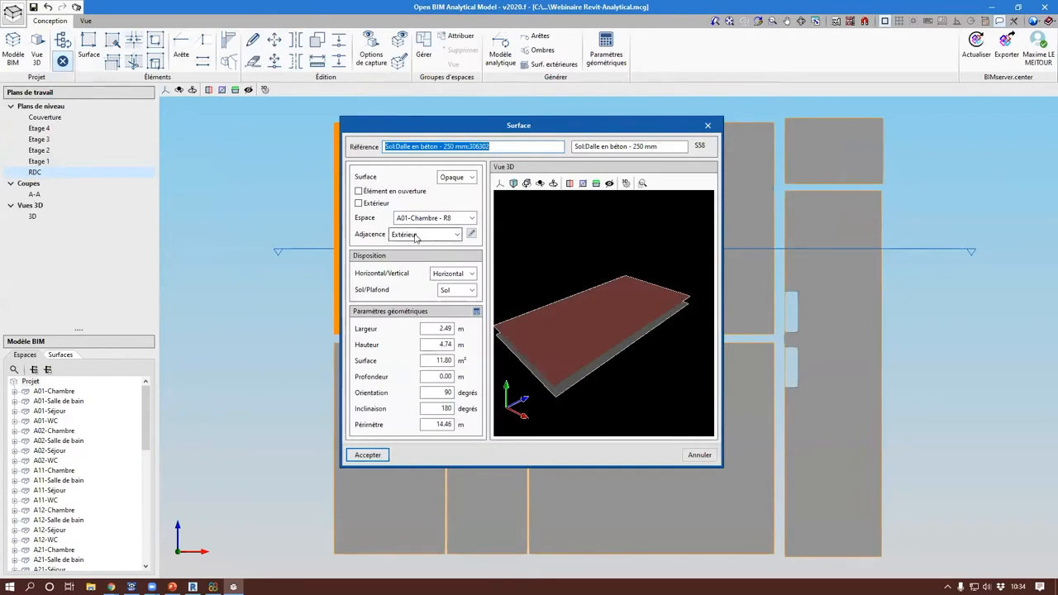
left_click(416, 234)
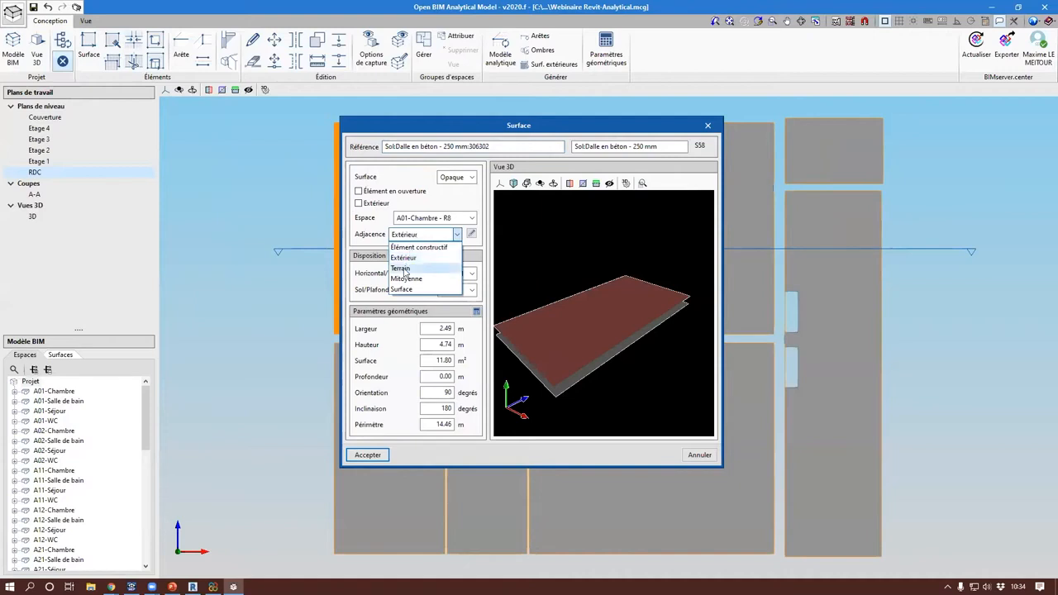
left_click(409, 263)
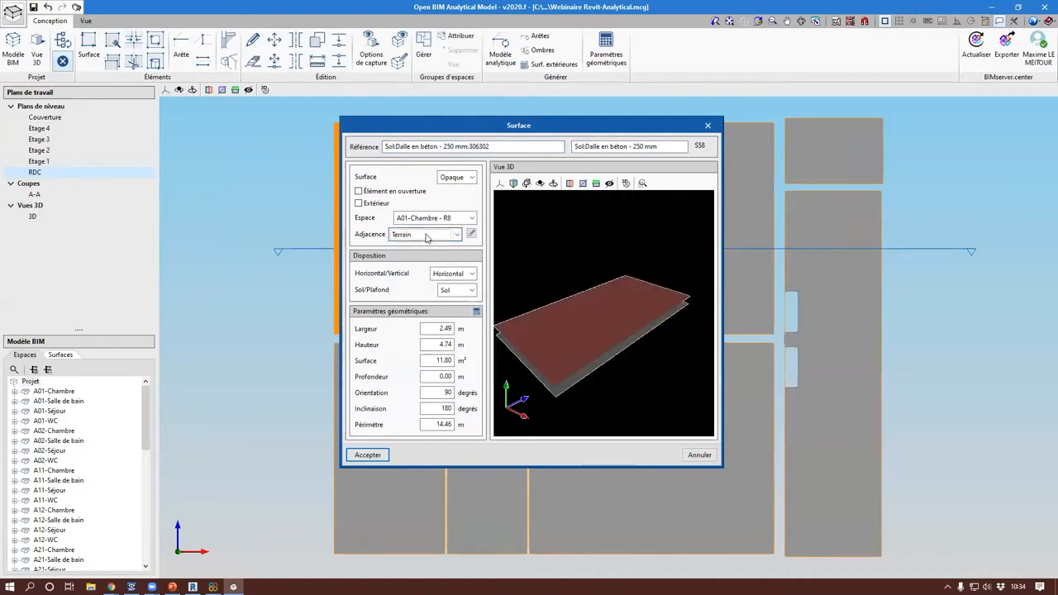
key("Return")
Step: Set the adjacency of the A01-Salle de bain and A01-WC floor slabs to Terrain
left_click(475, 194)
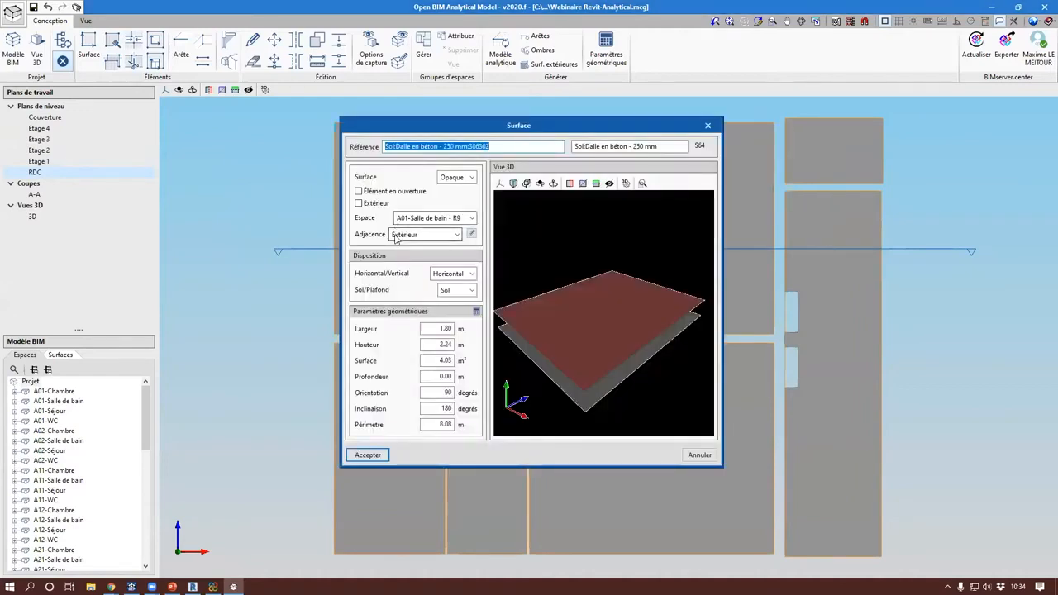
left_click(398, 236)
left_click(405, 268)
key("Return")
left_click(463, 240)
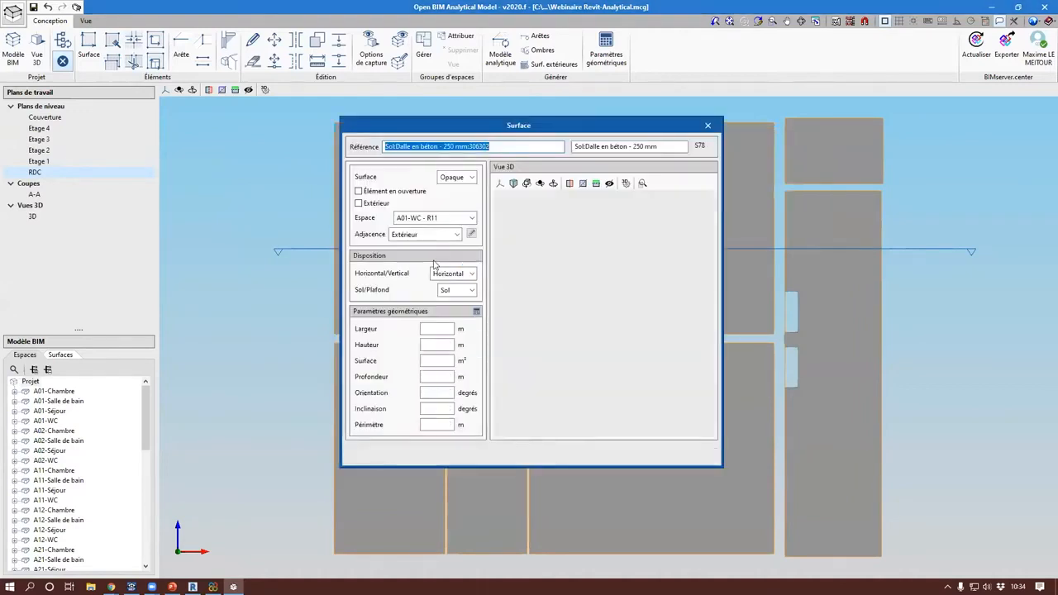
left_click(422, 235)
left_click(415, 267)
key("Return")
Step: Set the adjacency of the A01-Séjour floor slab to Terrain
left_click(633, 222)
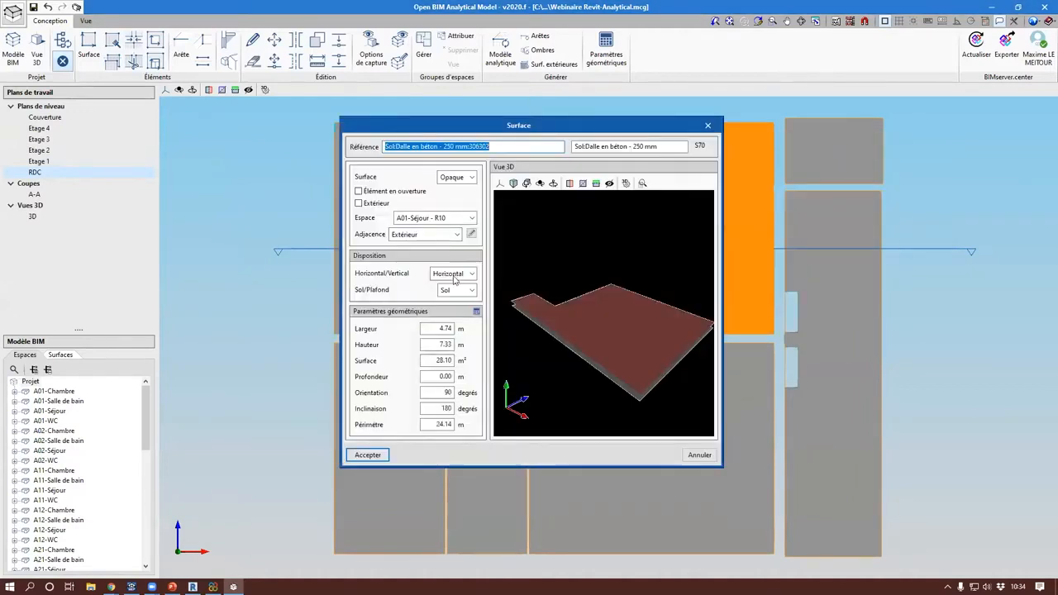
left_click(427, 233)
left_click(413, 268)
key("Return")
Step: Set the adjacency of the Ascenseur RDC and Hall RDC floor slabs to Terrain
left_click(831, 153)
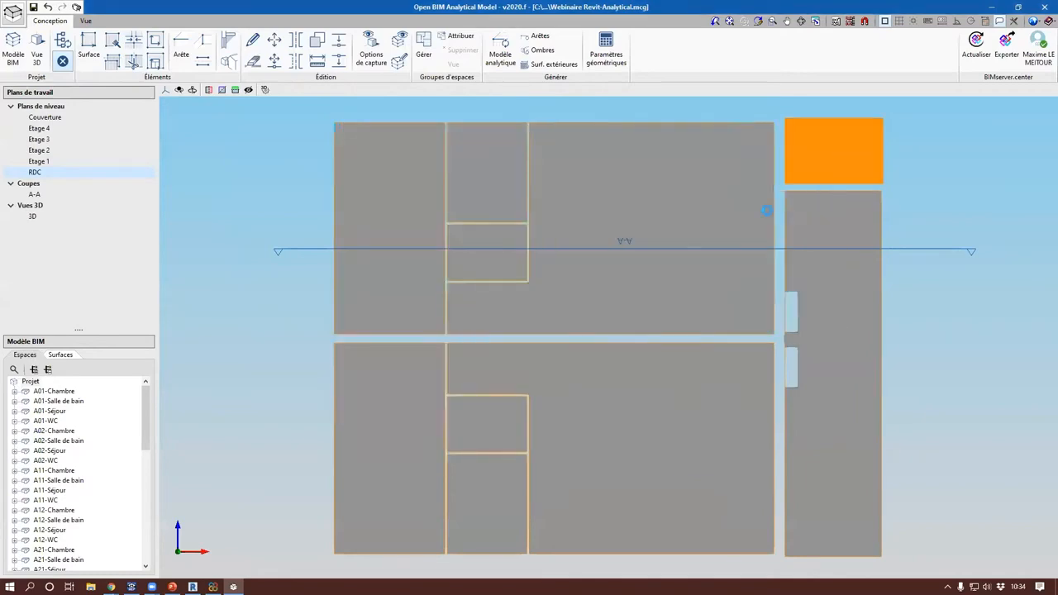
left_click(425, 234)
left_click(413, 268)
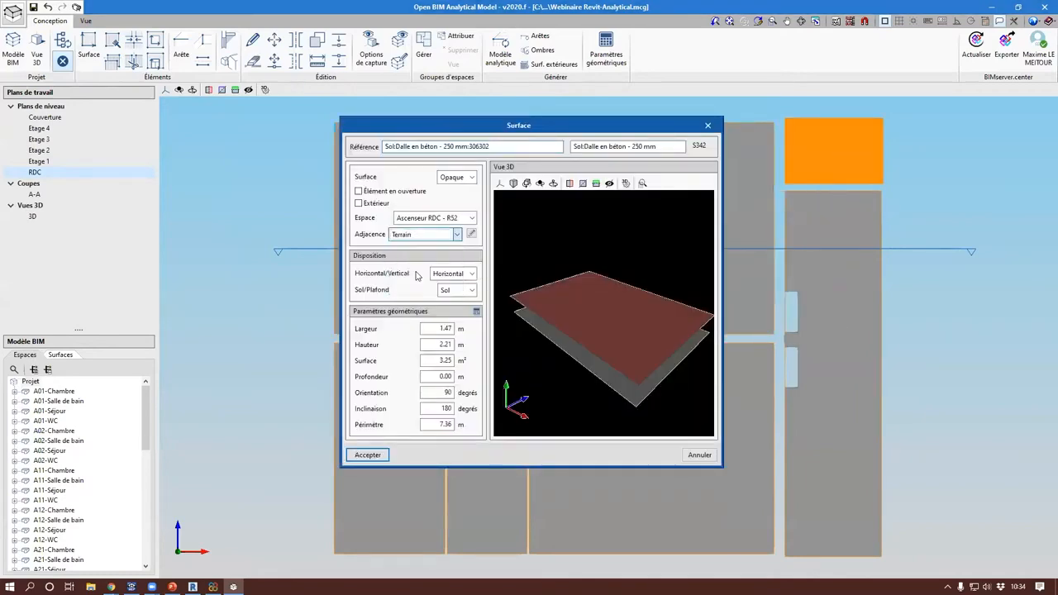
key("Return")
left_click(868, 302)
left_click(425, 234)
left_click(413, 268)
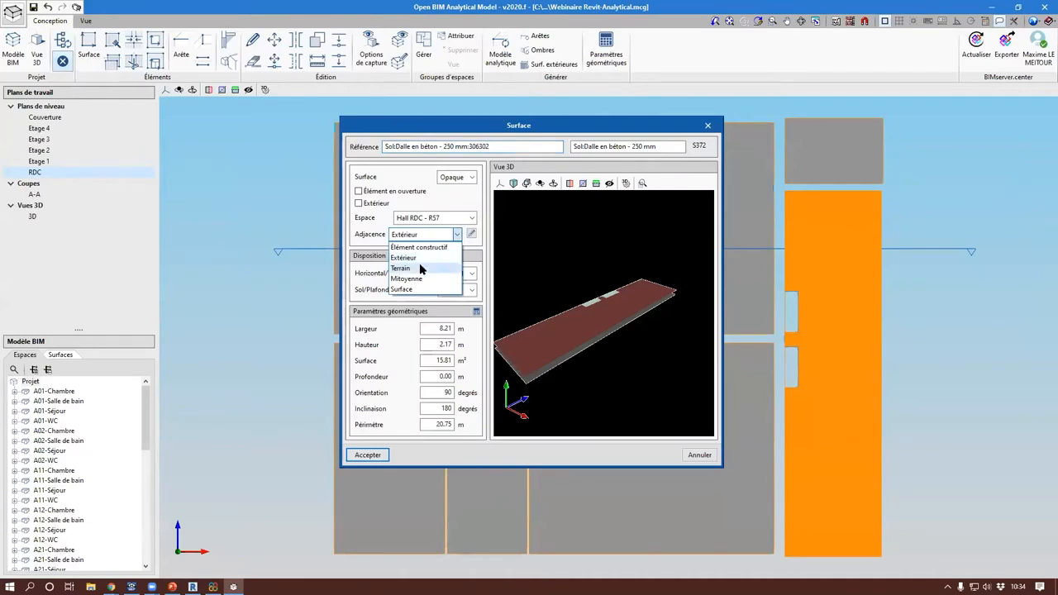
key("Return")
Step: Set the adjacency of the A02-Séjour floor slab to Terrain
left_click(695, 325)
left_click(426, 234)
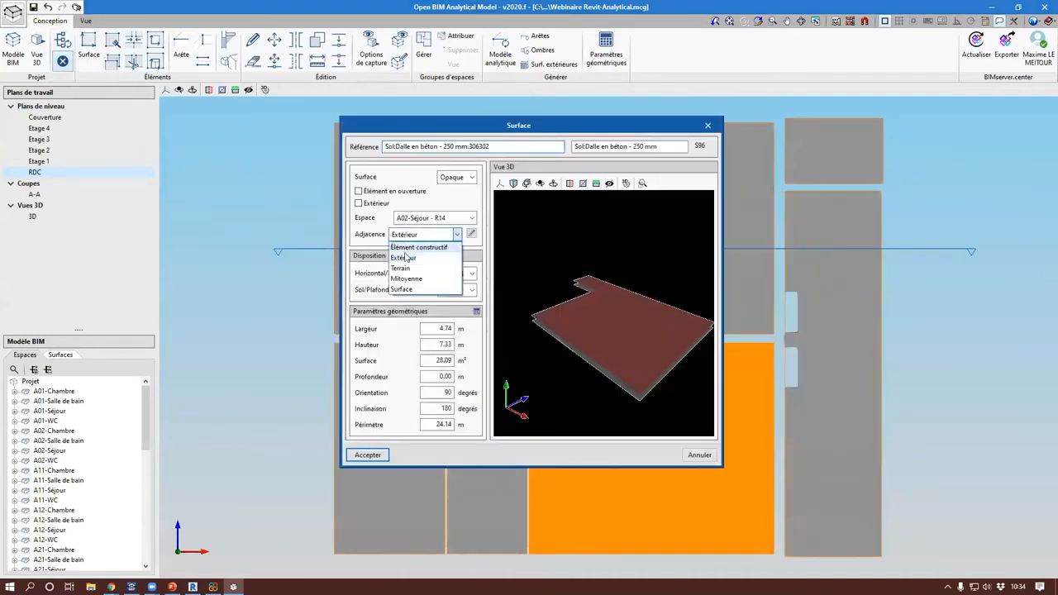
left_click(405, 266)
left_click(410, 240)
left_click(406, 271)
key("Return")
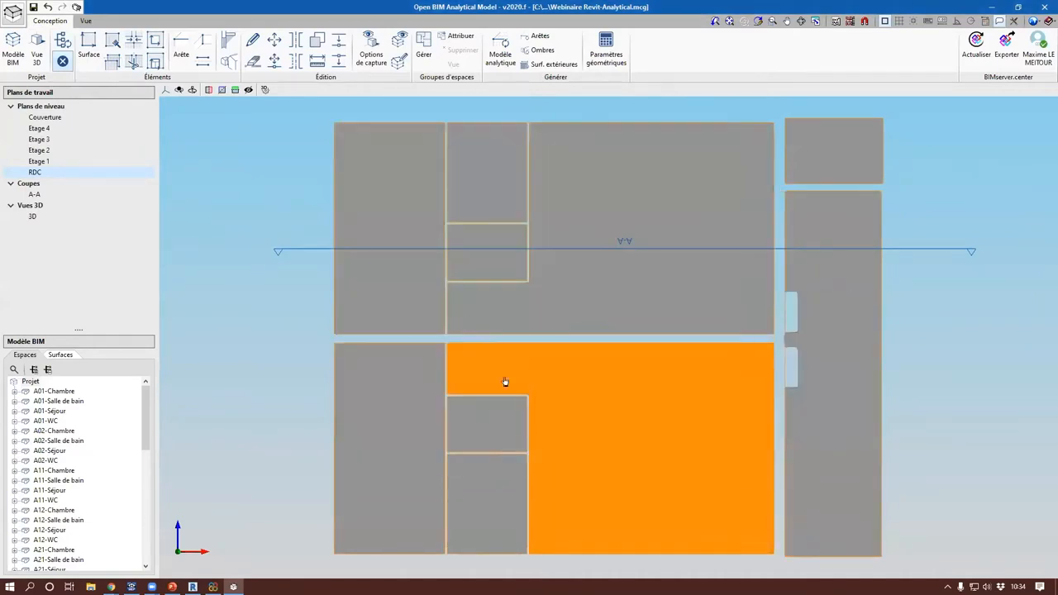
Step: Set the adjacency of the A02-WC and A02-Salle de bain floor slabs to Terrain
left_click(489, 433)
left_click(414, 234)
left_click(406, 271)
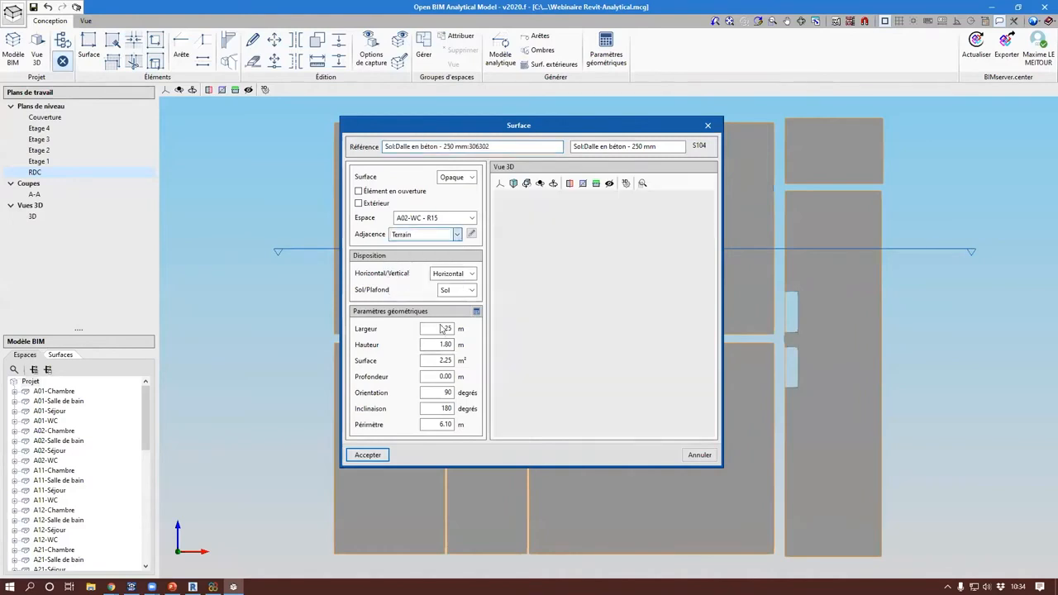
key("Return")
left_click(413, 234)
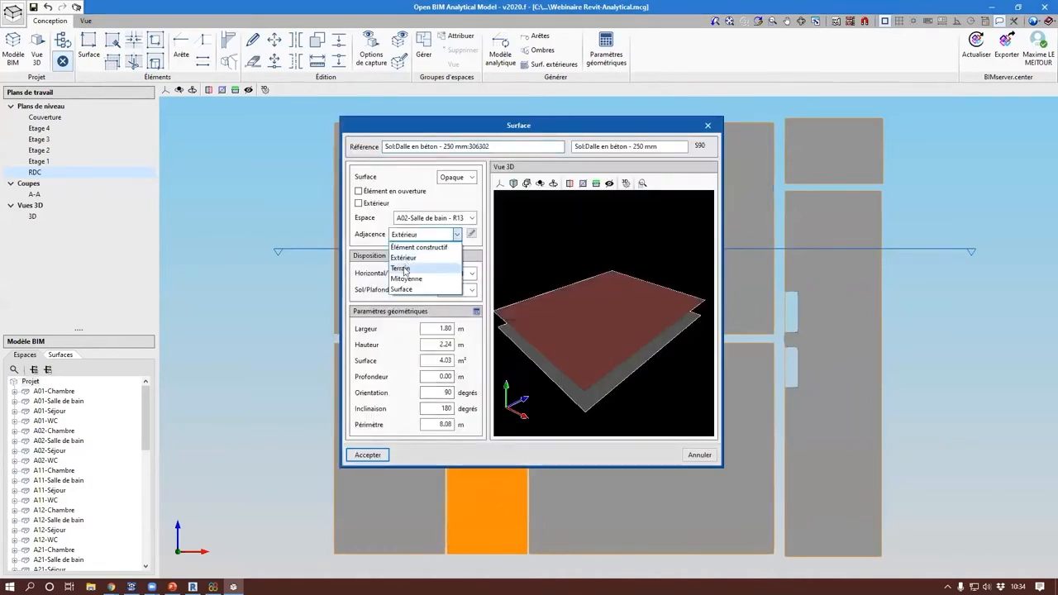
left_click(406, 266)
key("Return")
Step: Set the adjacency of the A02-Chambre floor slab to Terrain
left_click(406, 464)
left_click(413, 237)
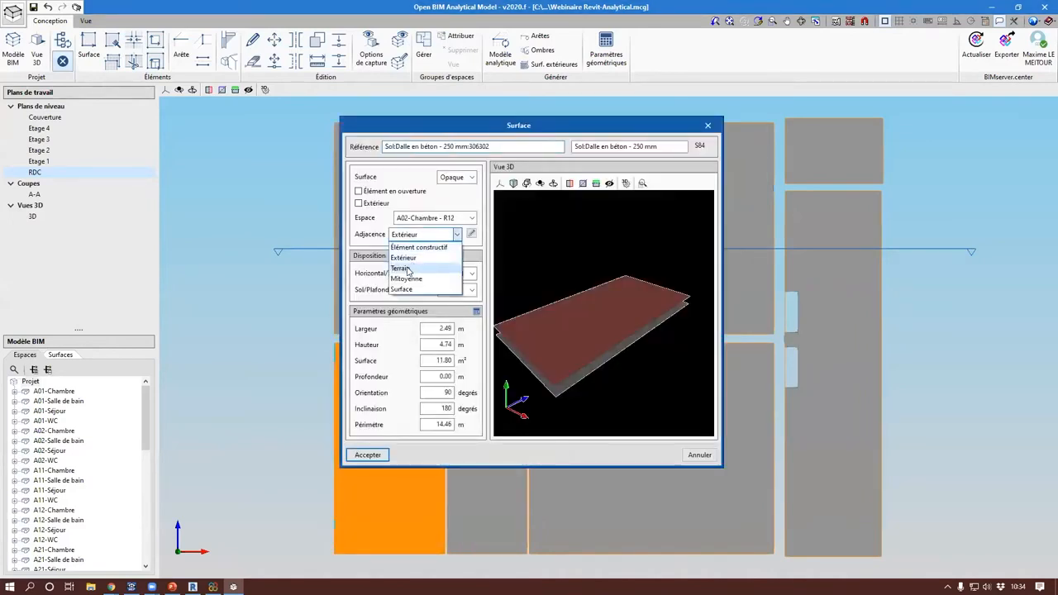
left_click(406, 270)
key("Return")
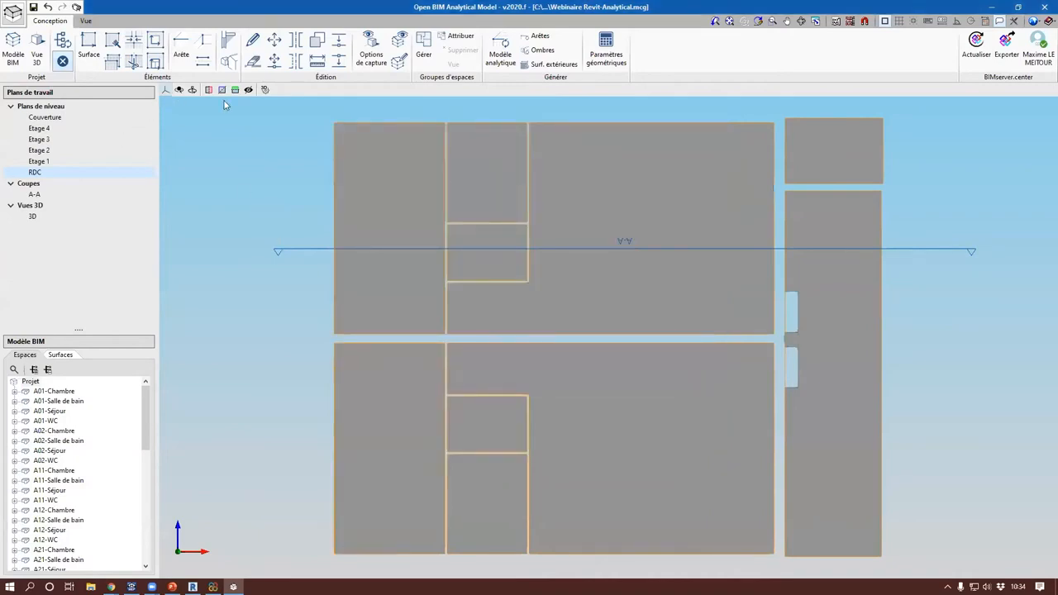
Step: Create a new space grouping with the reference "Calcul de charges"
left_click_drag(258, 227, 220, 155)
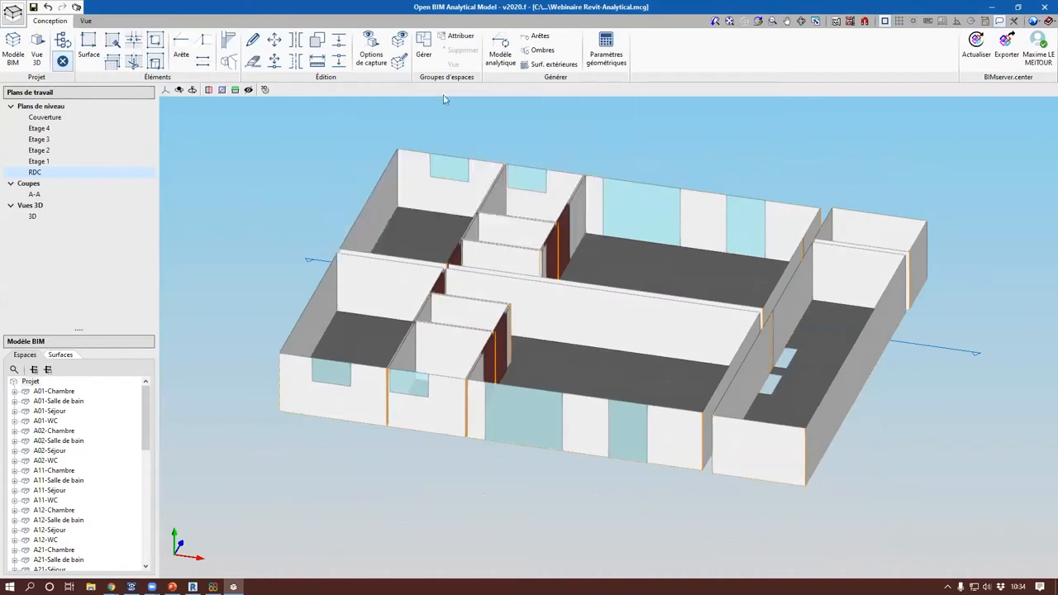
left_click(419, 59)
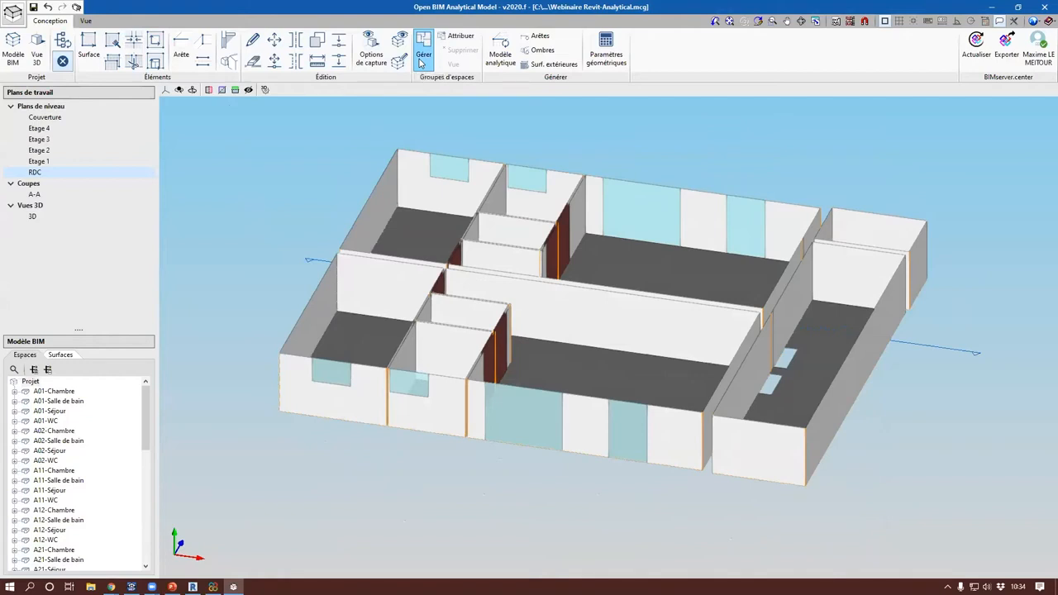
left_click(430, 63)
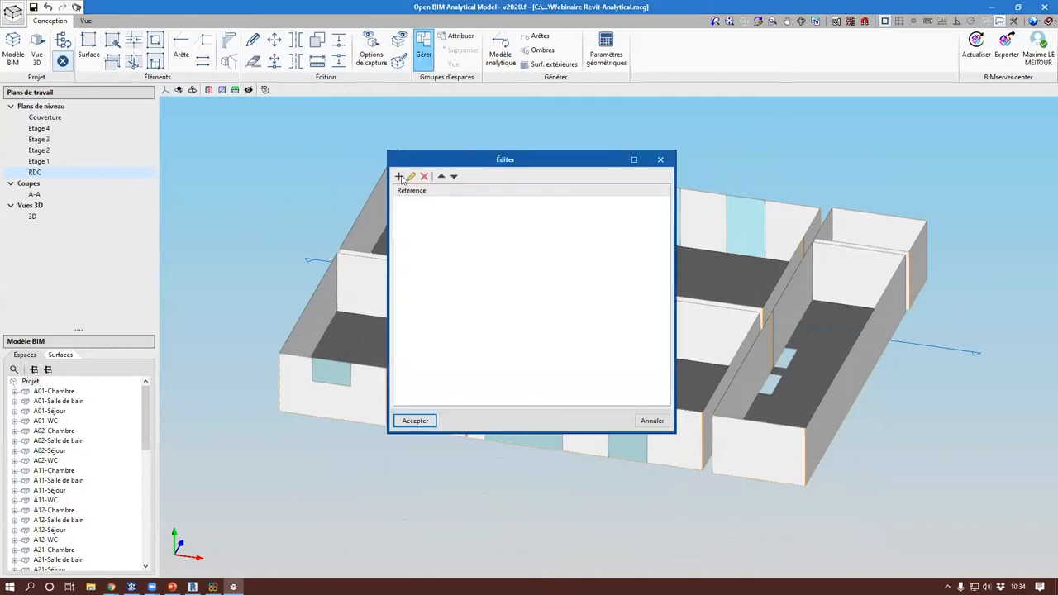
left_click(400, 177)
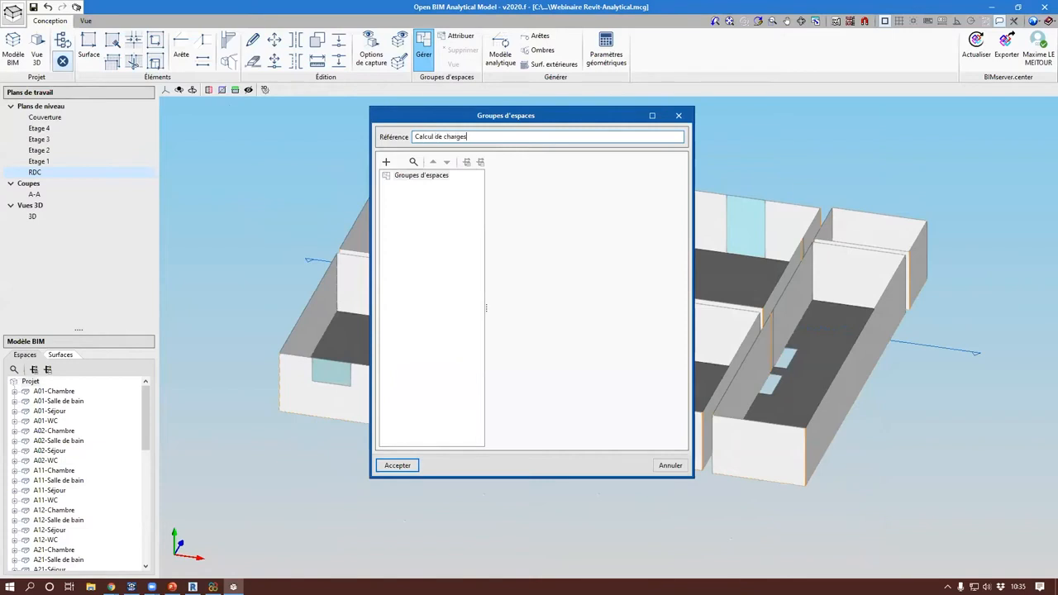
Step: Add a space group named A01 to the Calcul de charges grouping, using the light blue colour
left_click(423, 175)
left_click(386, 162)
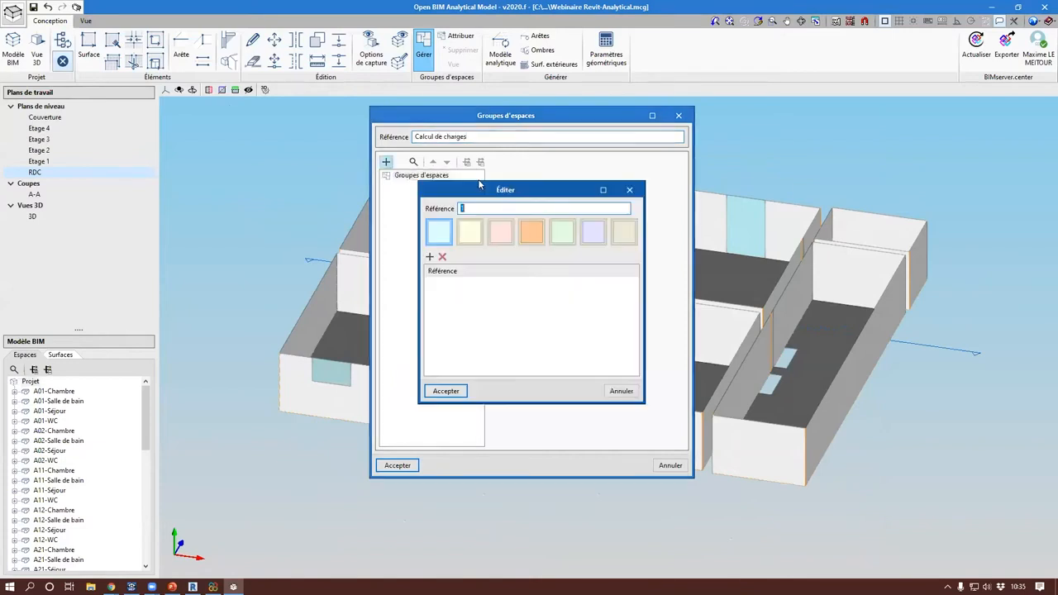
type("A01")
key("Return")
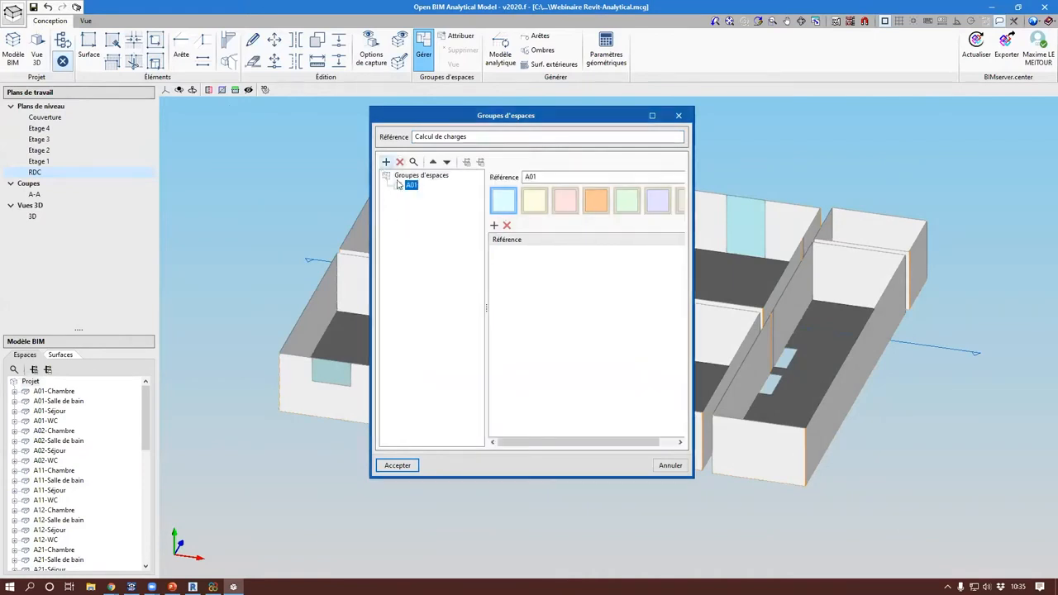
Step: Add a second space group named A02 in pale yellow and accept the Calcul de charges grouping
left_click(402, 175)
left_click(383, 164)
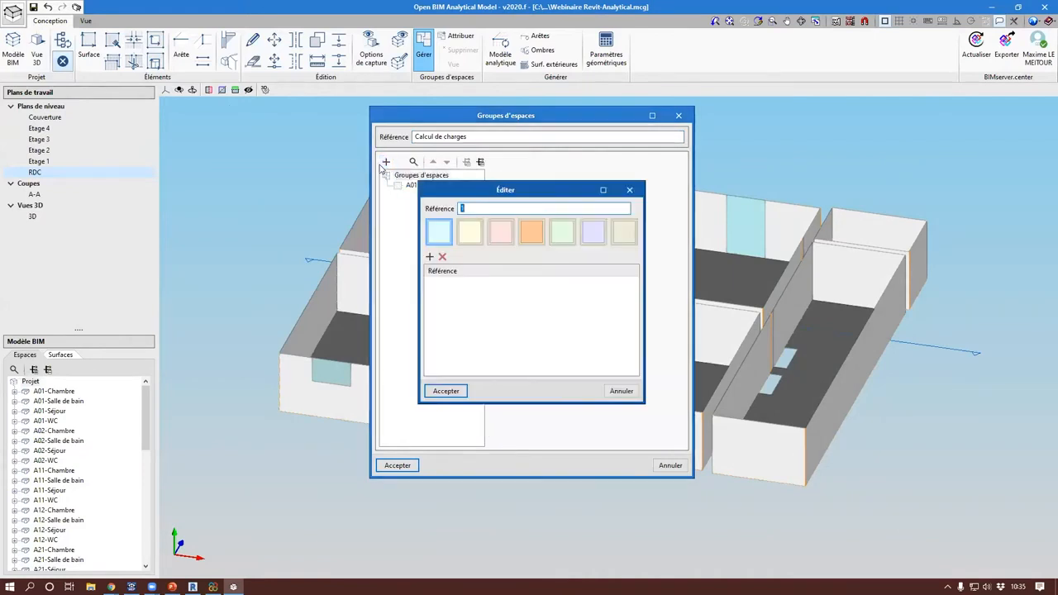
type("A02")
left_click(477, 239)
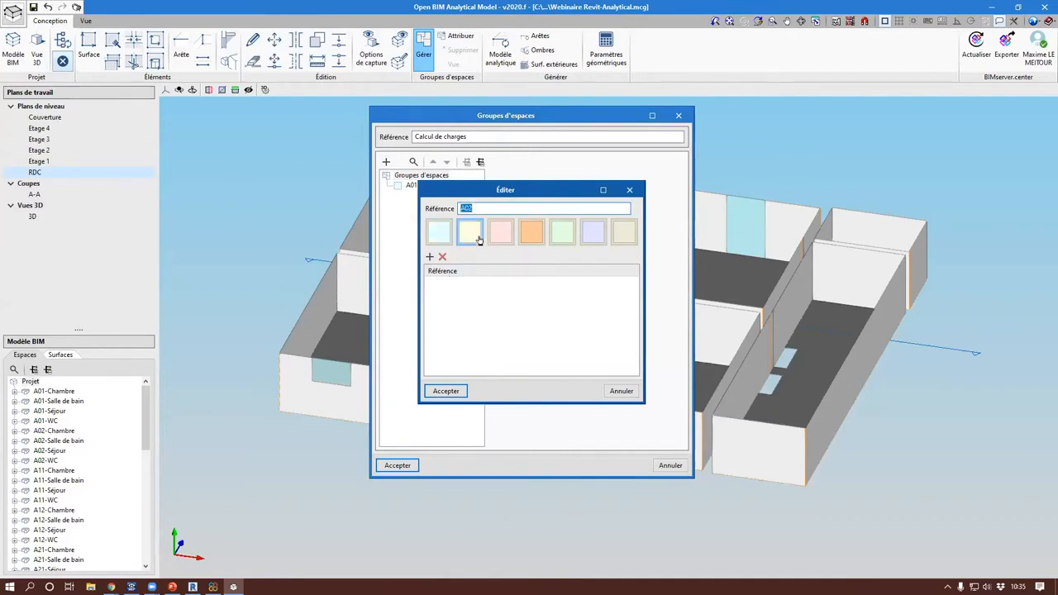
key("Return")
left_click(411, 185)
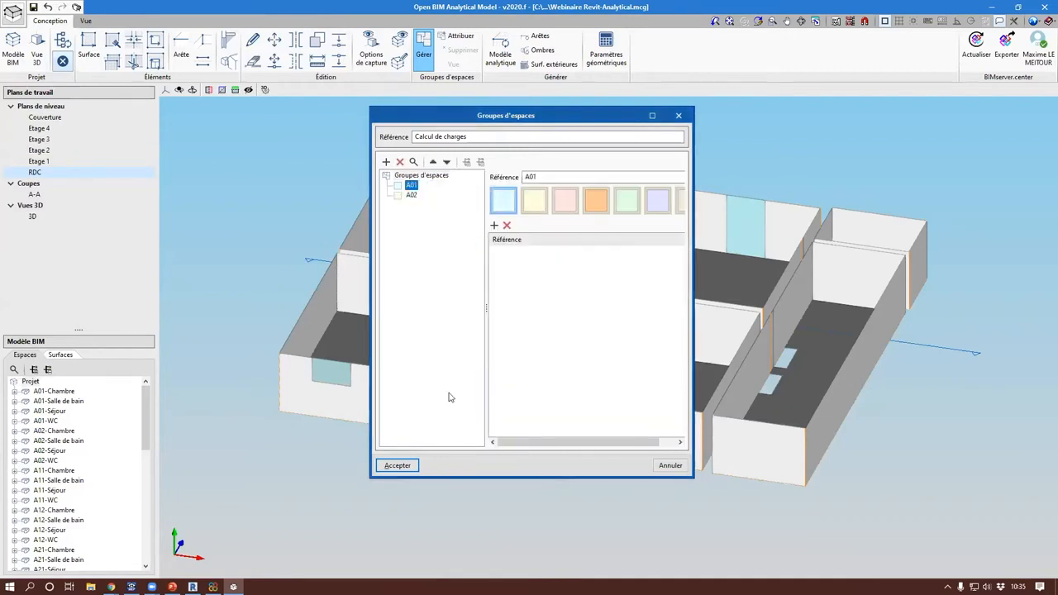
left_click(397, 466)
left_click(416, 420)
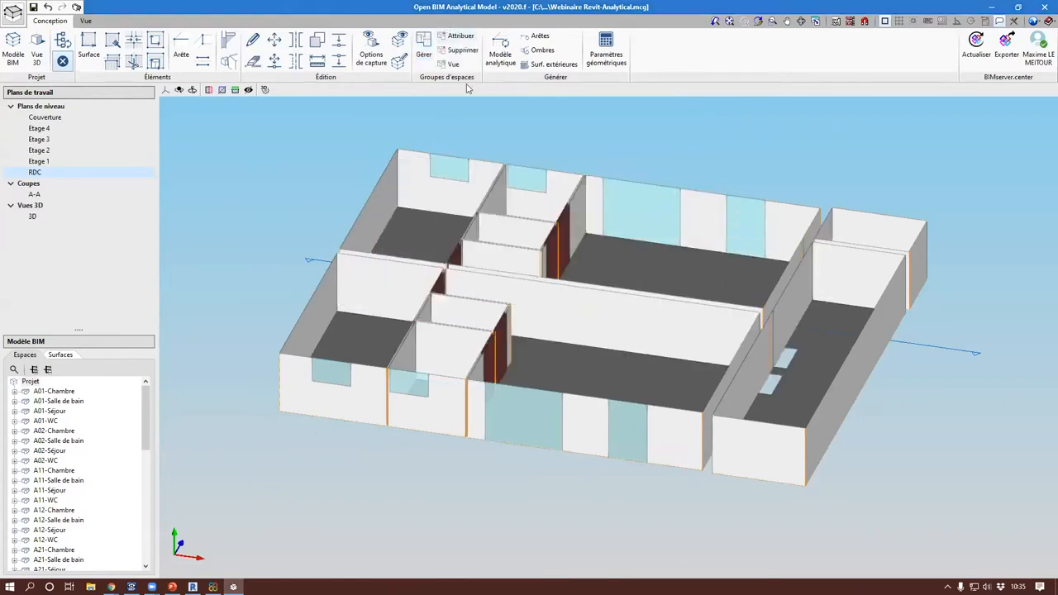
Step: Assign the A01 bedroom, bathroom, WC and living room spaces to group A01 of Calcul de charges
left_click(459, 35)
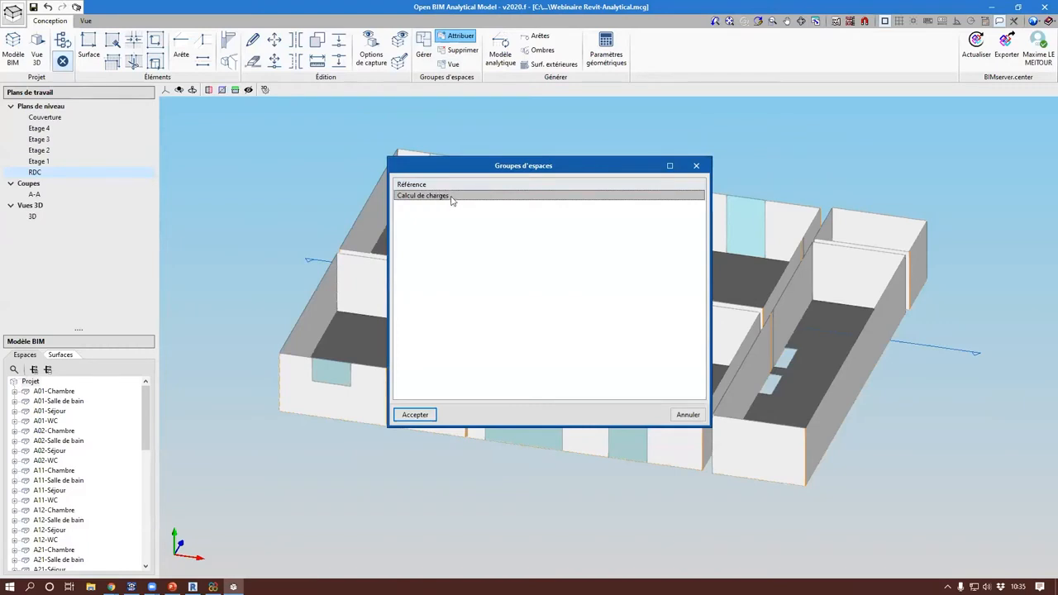
double_click(451, 198)
double_click(427, 236)
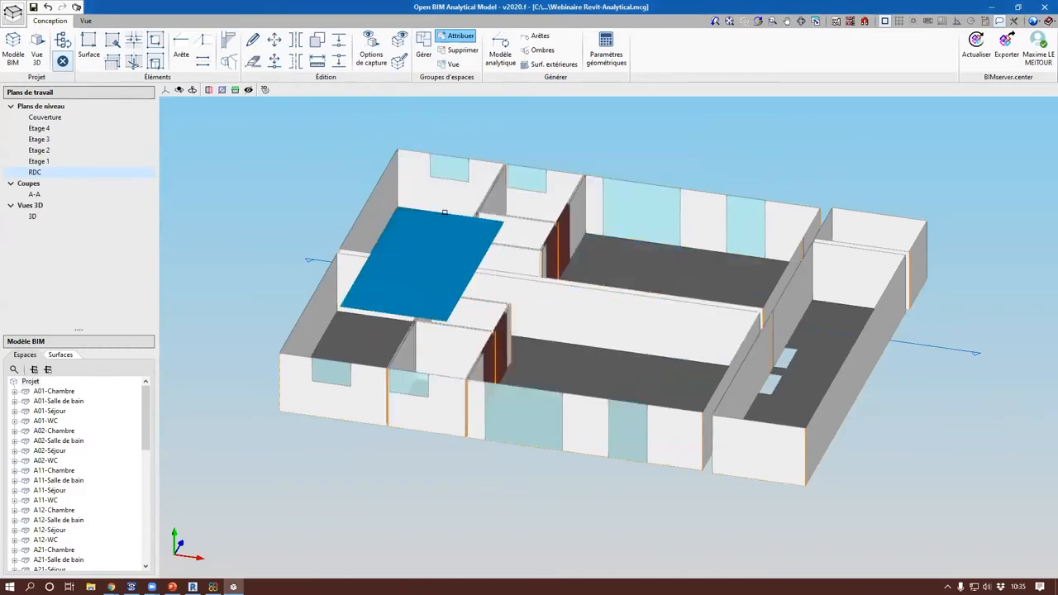
left_click(432, 230)
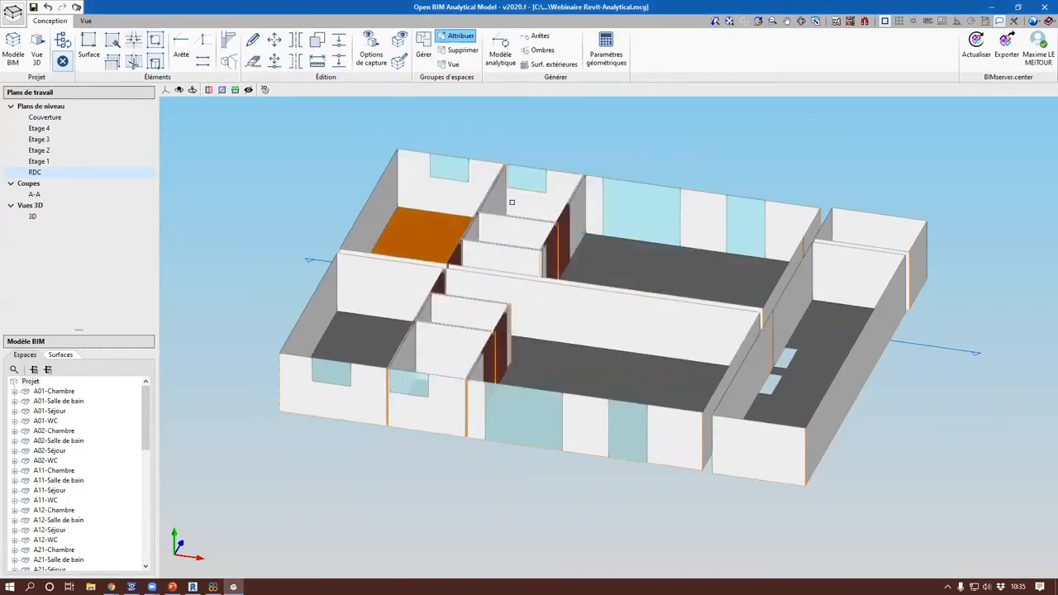
left_click(166, 90)
left_click(192, 108)
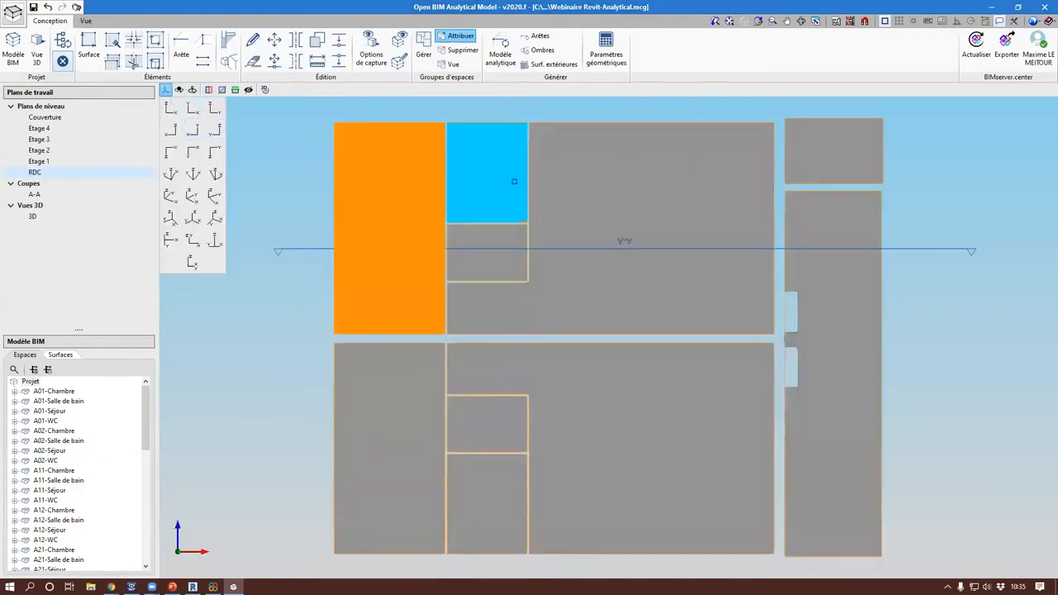
left_click(515, 179)
left_click(499, 241)
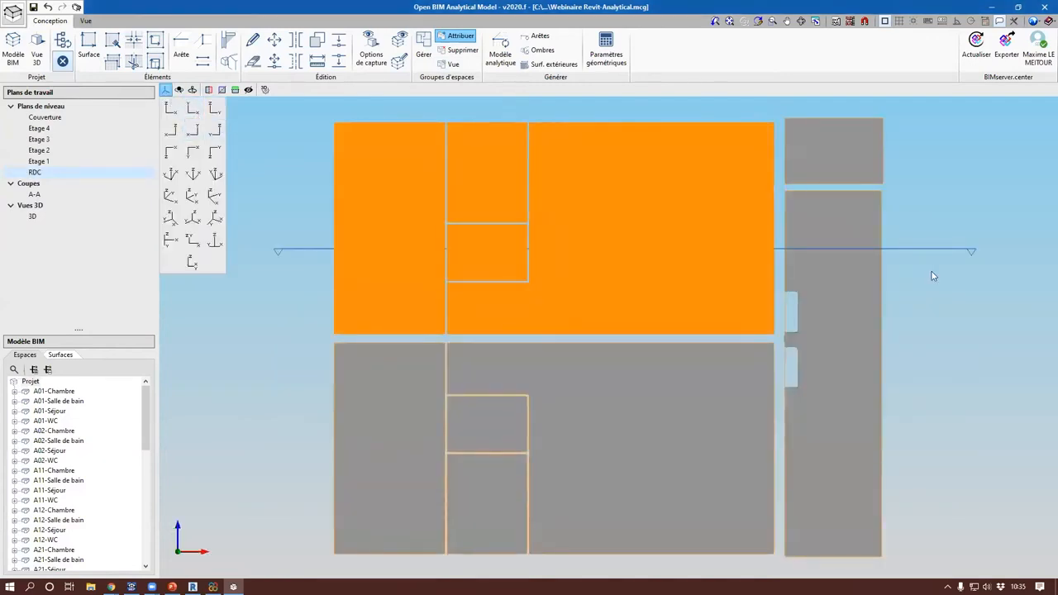
right_click(933, 275)
Step: Assign the A02 bedroom, WC, living room and bathroom spaces to group A02 of Calcul de charges
left_click(455, 49)
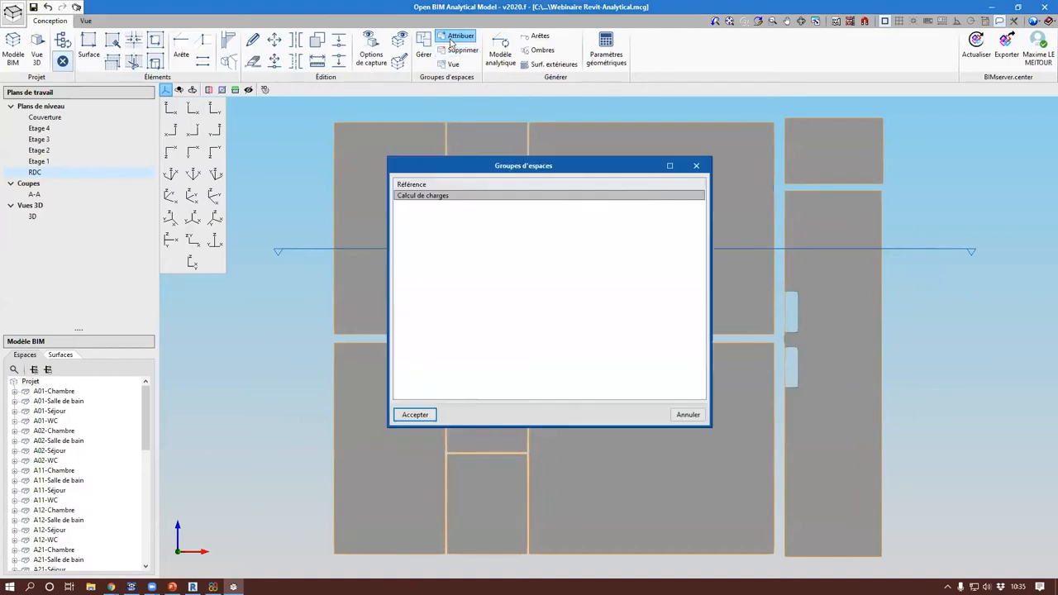
double_click(433, 195)
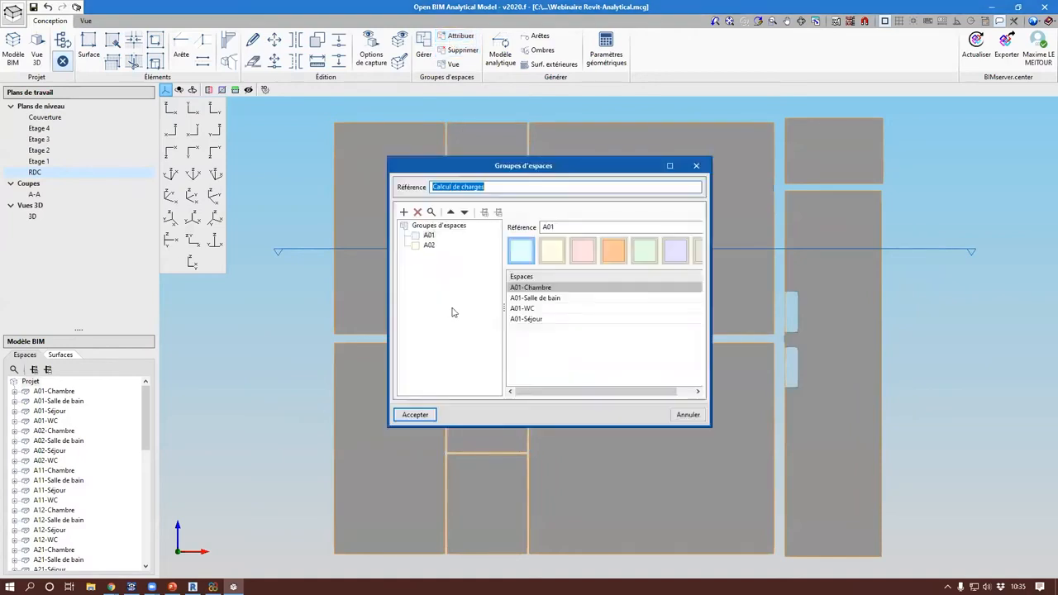
left_click(433, 245)
left_click(415, 414)
left_click(383, 477)
left_click(487, 428)
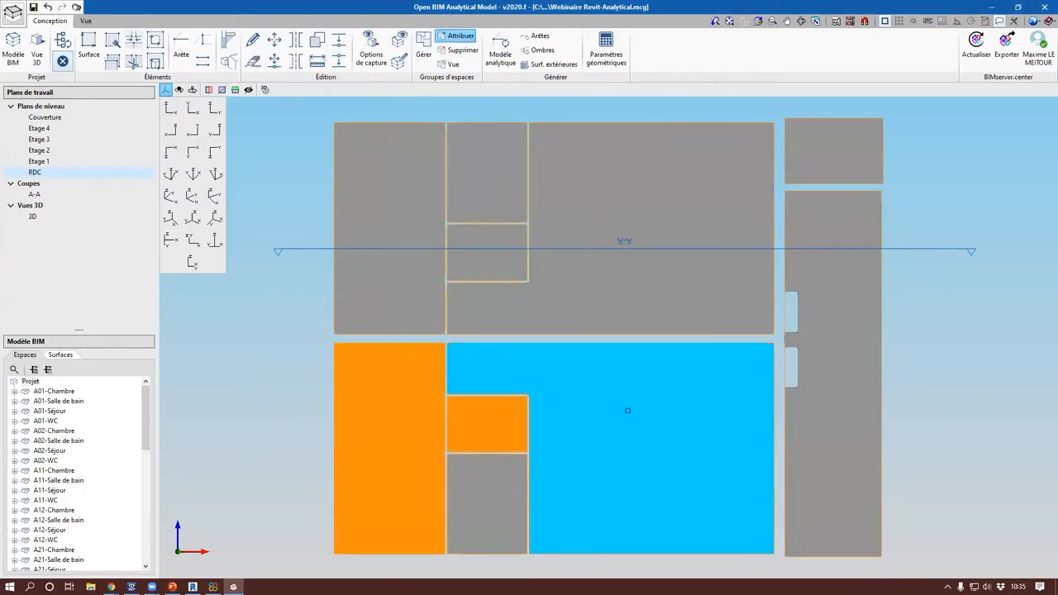
left_click(627, 411)
left_click(498, 498)
right_click(246, 411)
Step: Create another space grouping with the reference "Calcul RT2012"
scroll(248, 412, "down", 2)
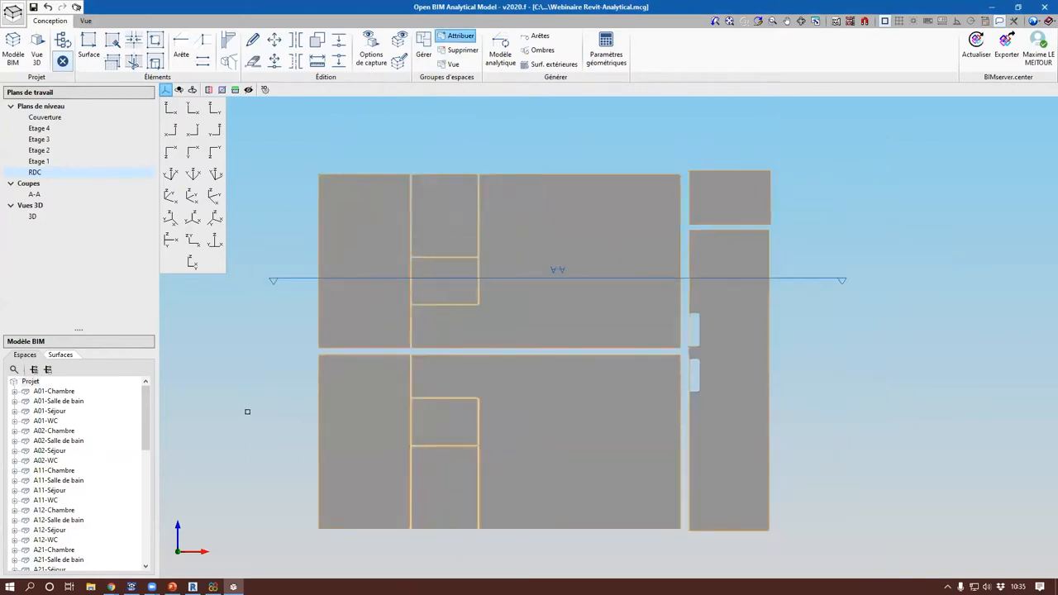
left_click(424, 53)
left_click(399, 176)
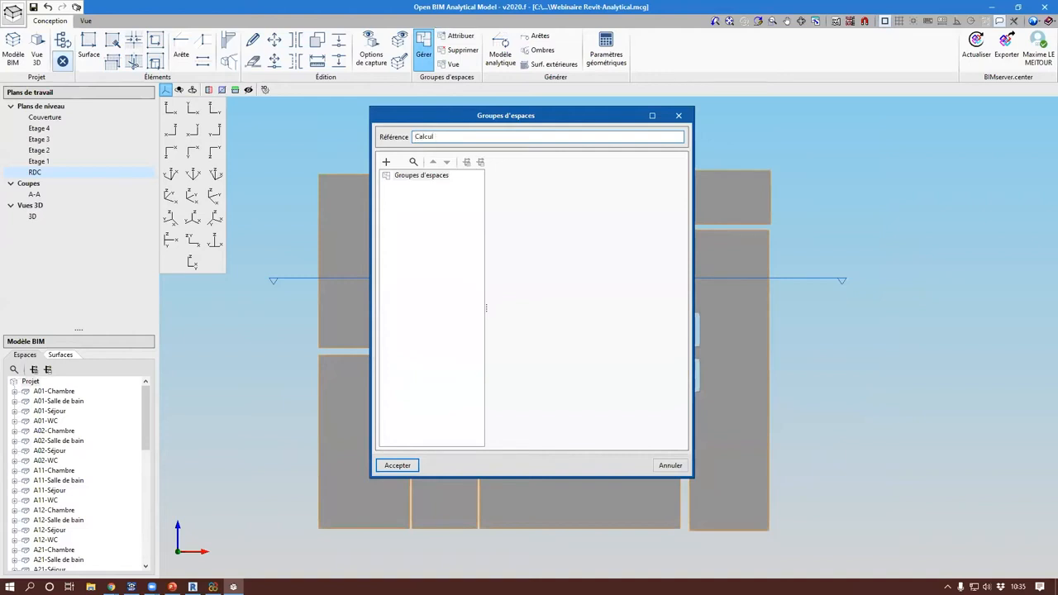
type("Calcul RT2012")
Step: Add a space group named Chauffés in light blue to the Calcul RT2012 grouping and accept it
left_click(423, 175)
left_click(386, 162)
type("lo")
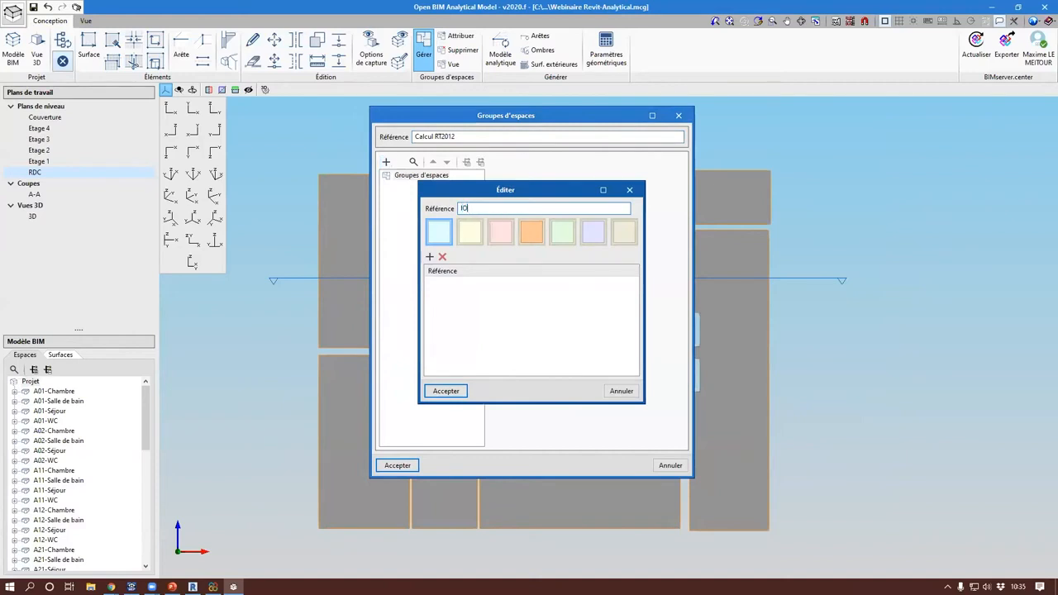
key("ctrl+a")
type("CH")
left_click(447, 392)
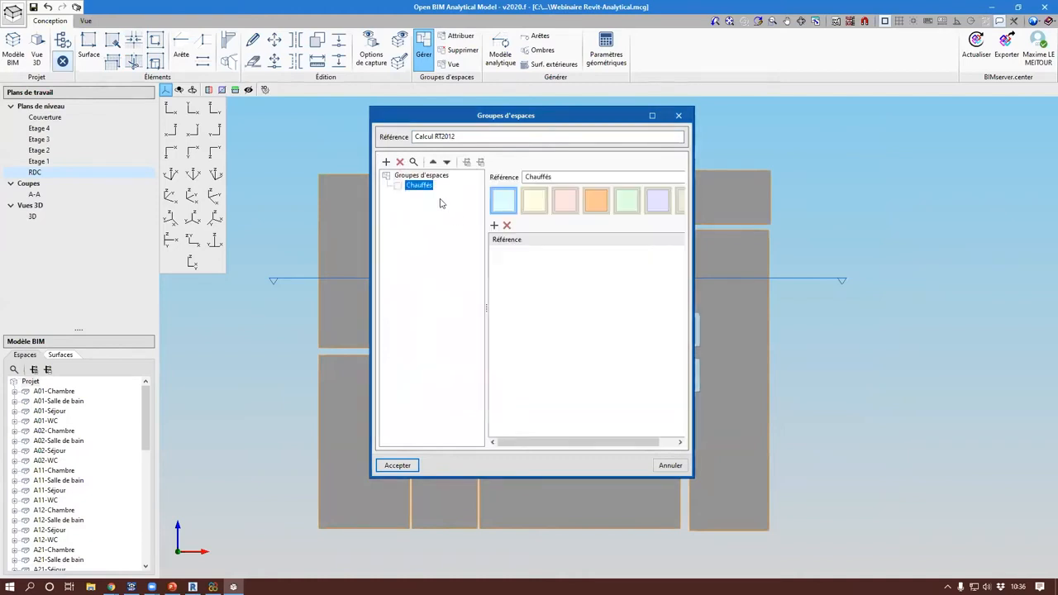
key("Return")
key("Return")
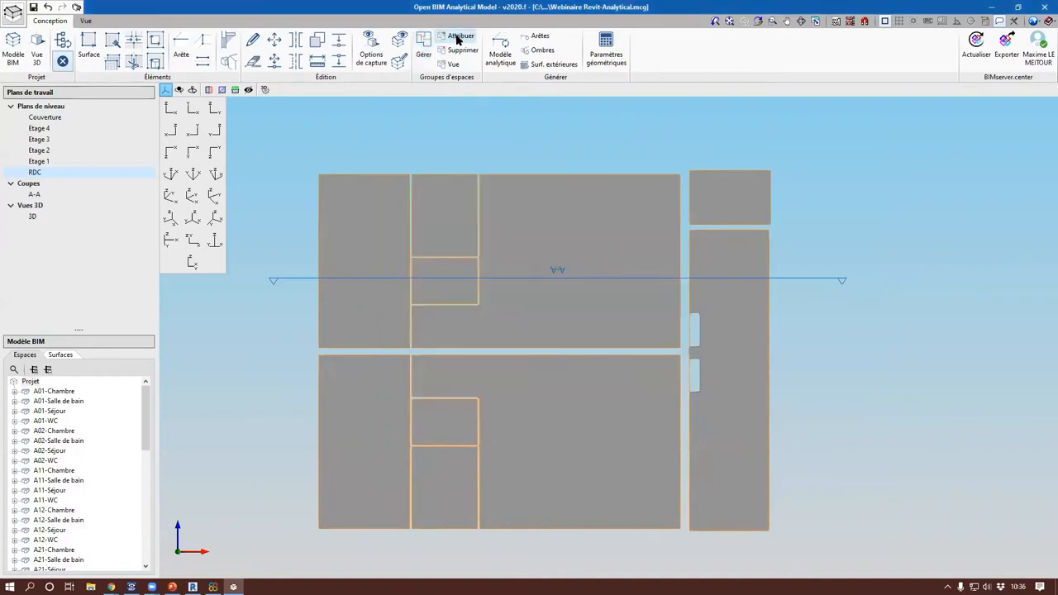
Step: Choose the Chauffés group of Calcul RT2012 for assignment and select all four A01 apartment spaces
left_click(453, 37)
left_click(416, 206)
key("Return")
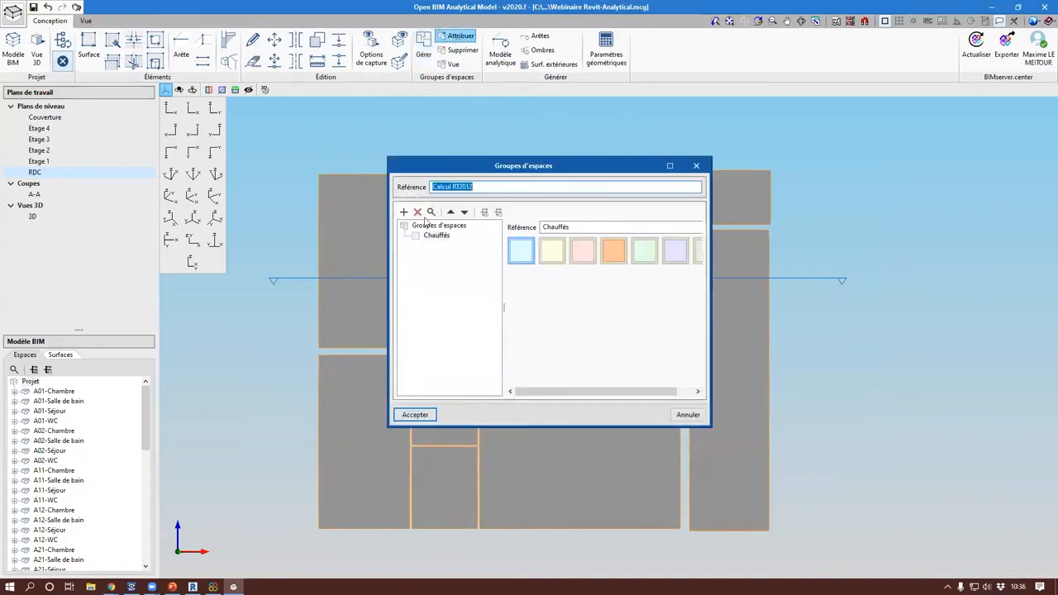
left_click(443, 236)
key("Return")
left_click(366, 222)
left_click(465, 218)
left_click(513, 257)
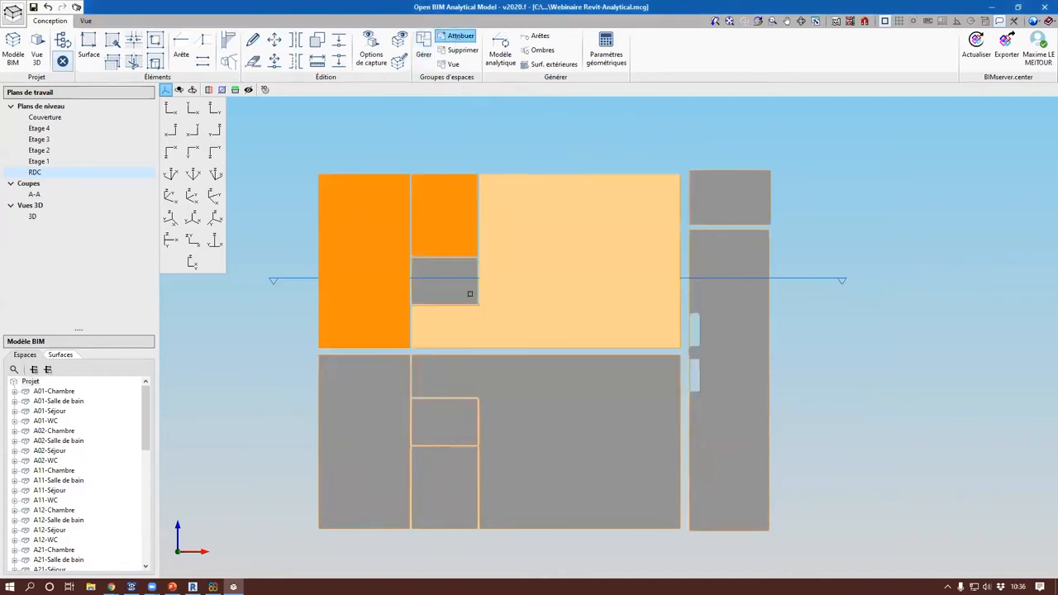
left_click(470, 295)
Step: Add the four A02 apartment spaces to the selection and validate the assignment to Chauffés
left_click(369, 398)
left_click(445, 422)
left_click(445, 488)
left_click(605, 472)
right_click(605, 469)
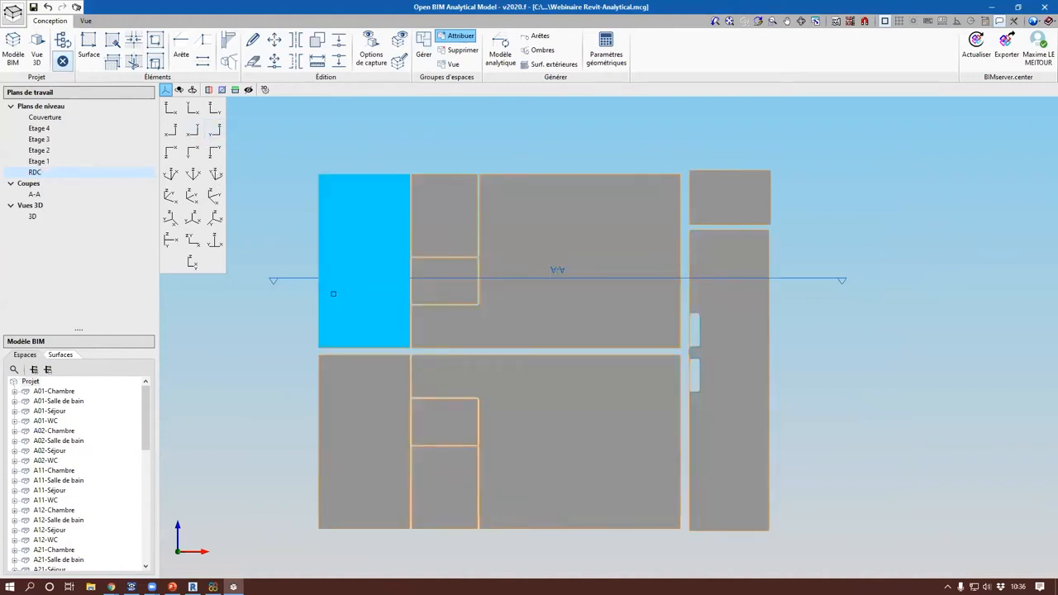
middle_click_drag(318, 344, 281, 263, "shift")
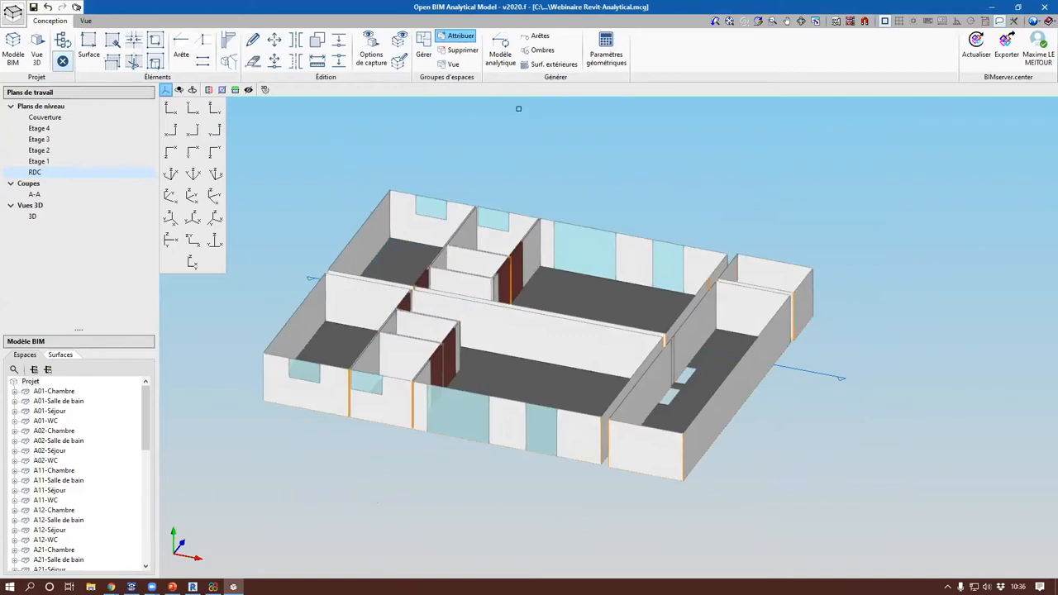
left_click(460, 37)
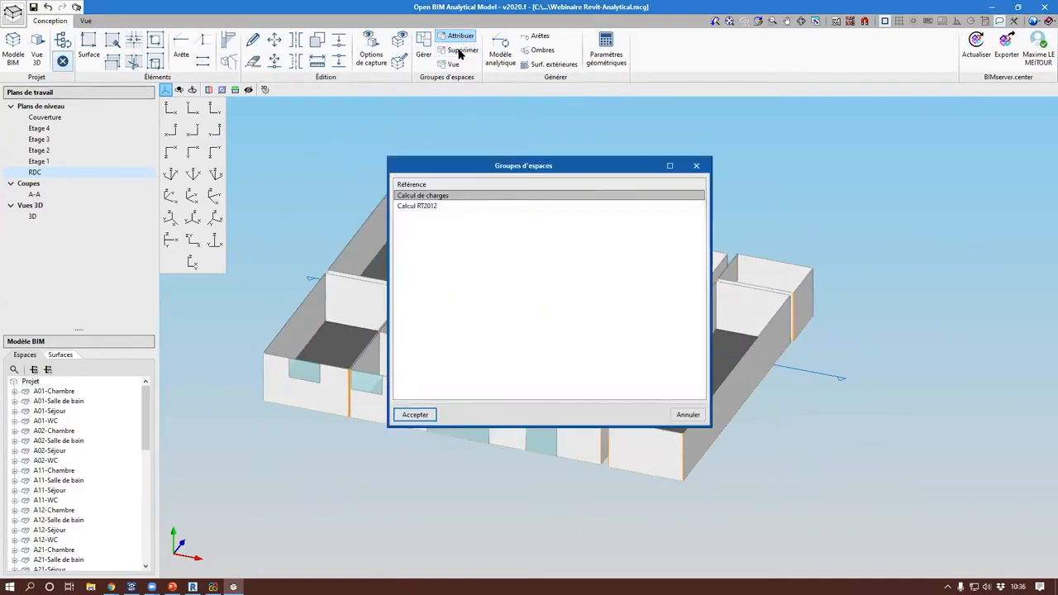
left_click(438, 207)
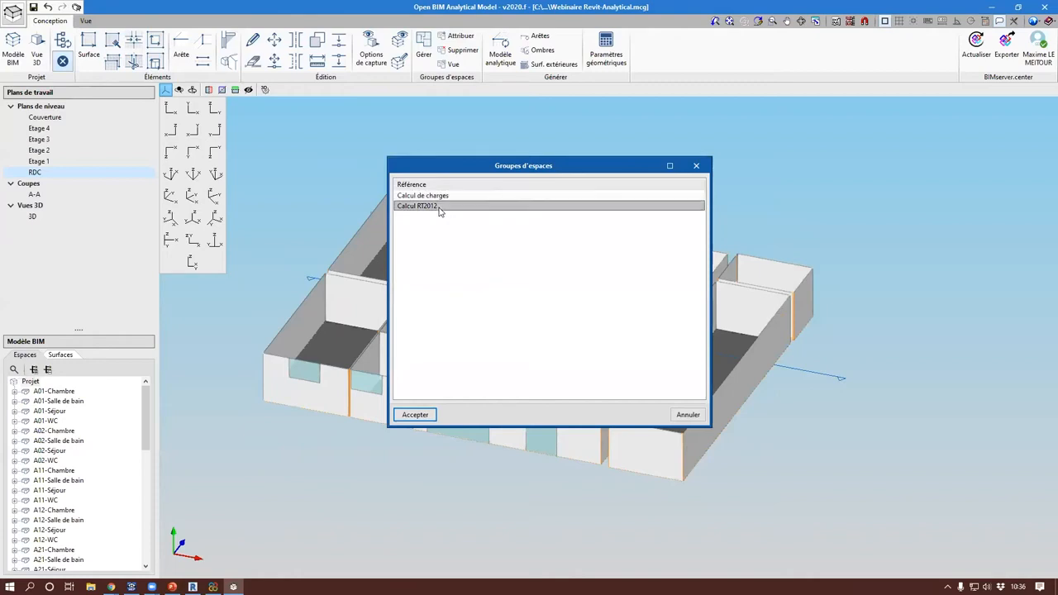
double_click(439, 211)
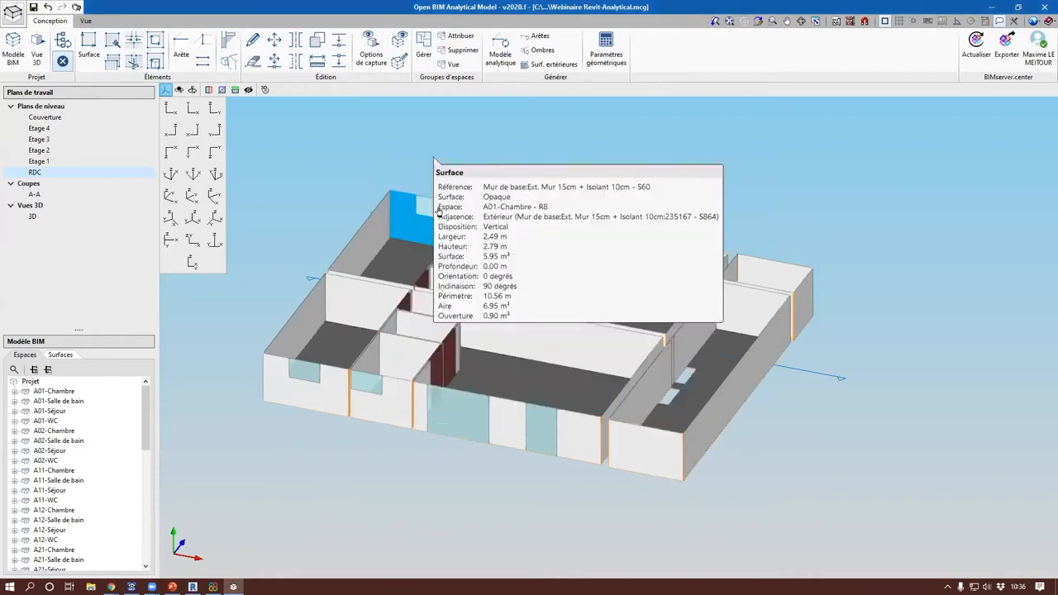
Step: Show the whole building in the 3D view and represent its spaces by the Calcul de charges grouping
left_click(33, 218)
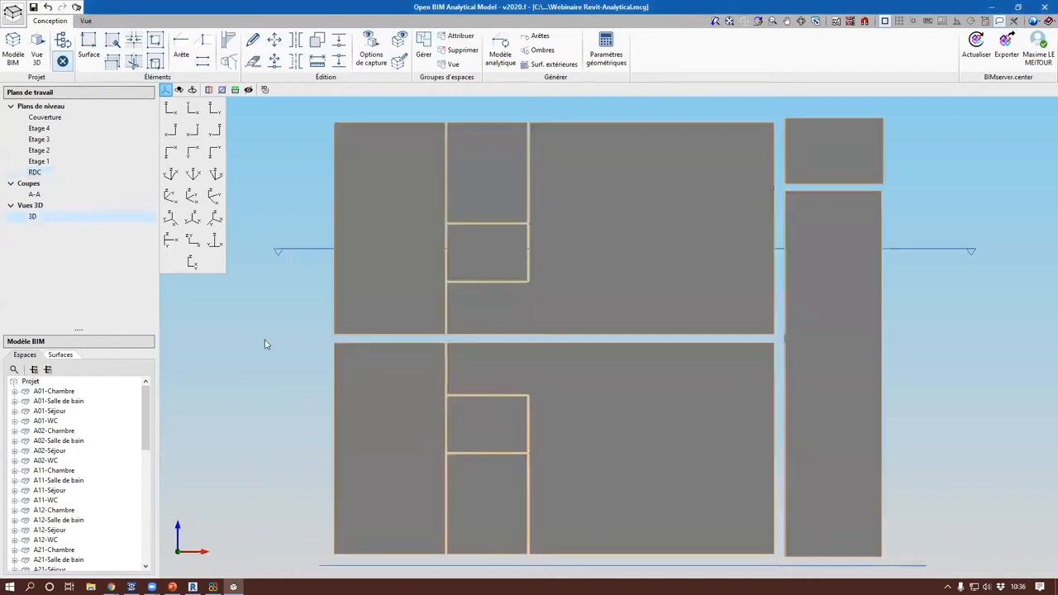
middle_click_drag(274, 350, 242, 148)
scroll(420, 349, "down", 6)
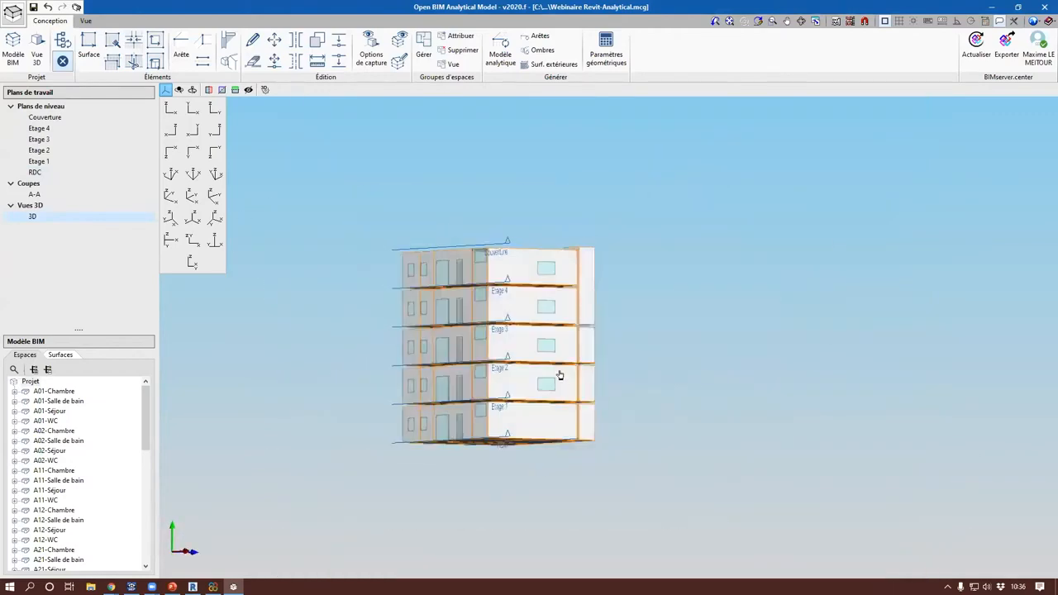
left_click(451, 63)
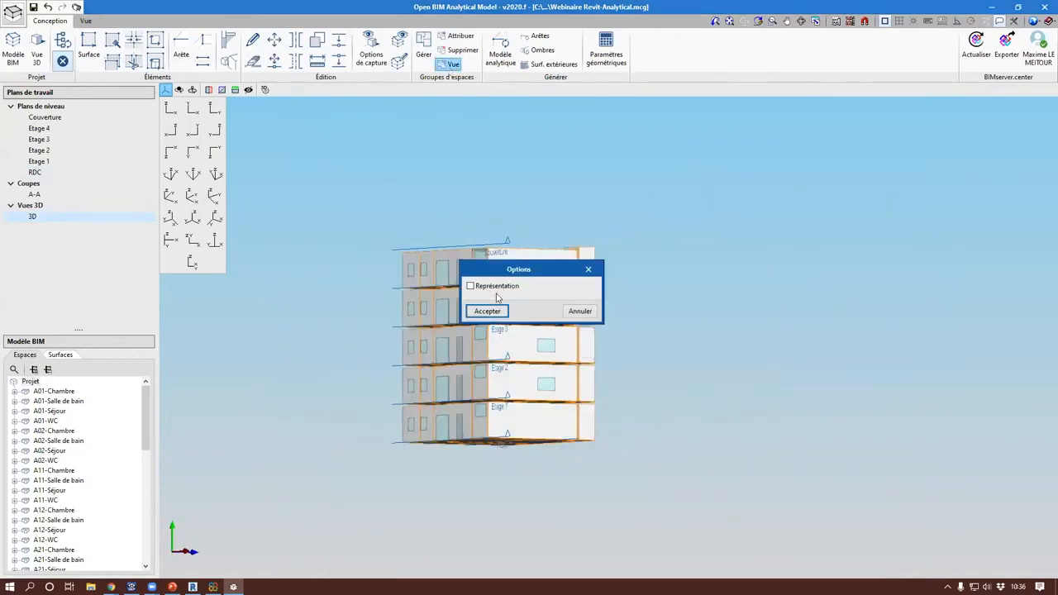
left_click(496, 287)
left_click(562, 288)
left_click(558, 306)
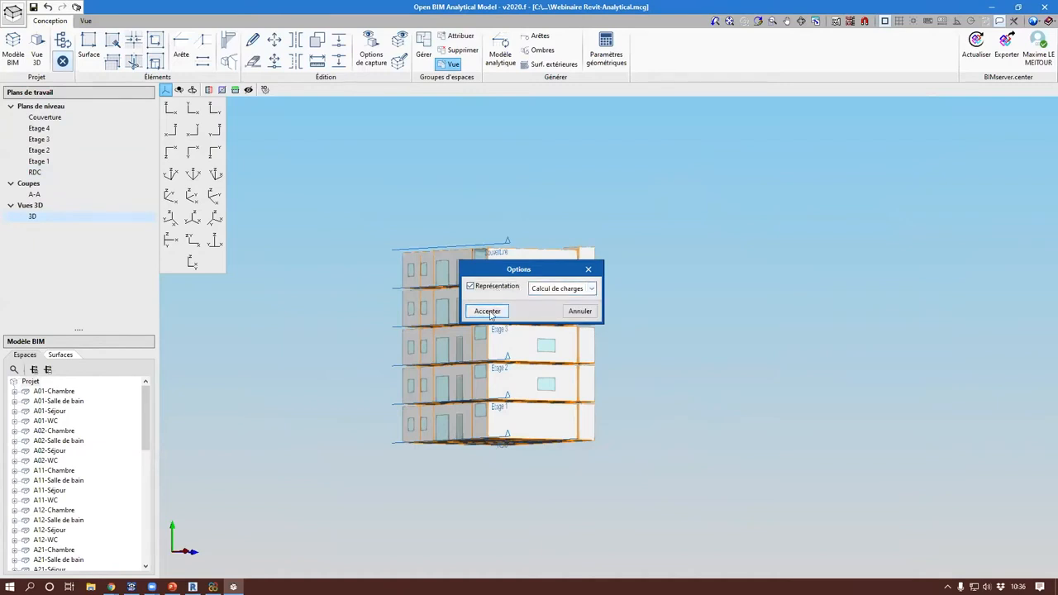
left_click(488, 312)
middle_click_drag(446, 450, 628, 514)
scroll(560, 463, "up", 2)
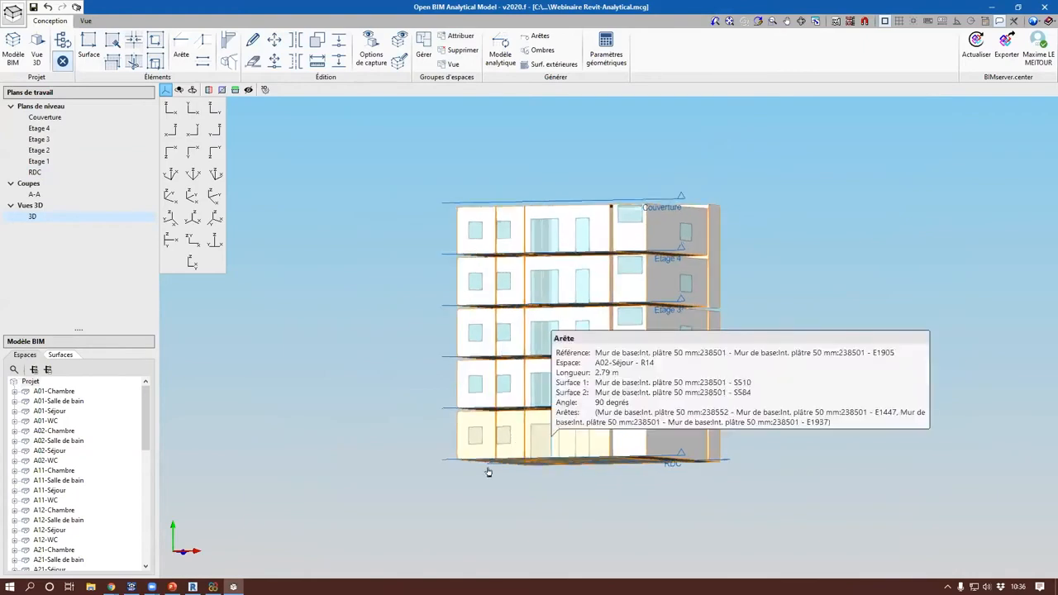
middle_click_drag(461, 493, 860, 512)
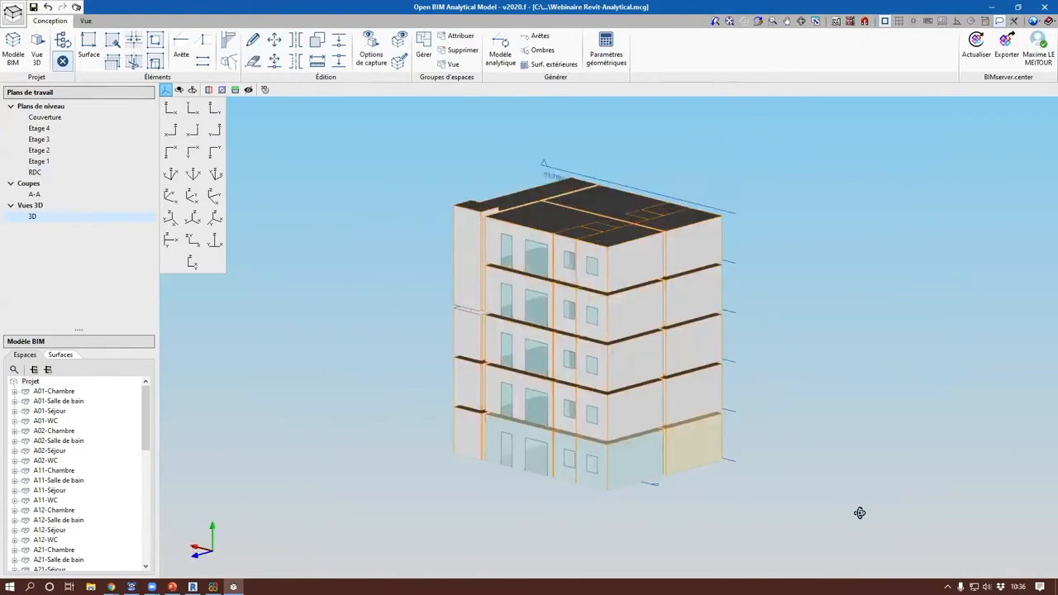
Step: Switch the space group representation of the 3D view to Calcul RT2012
left_click(452, 65)
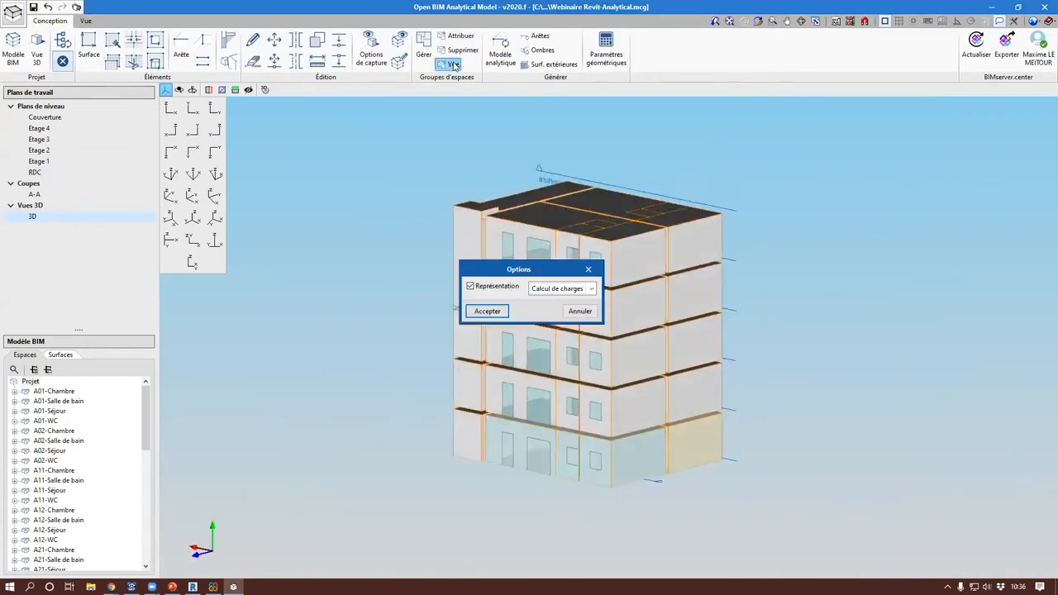
left_click(568, 290)
left_click(560, 310)
left_click(493, 311)
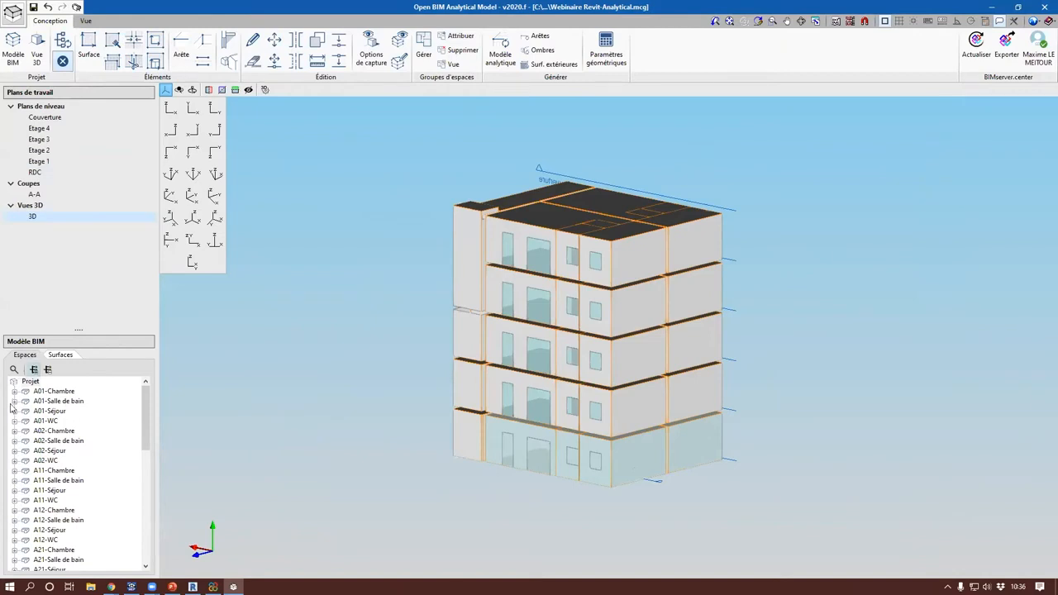
Step: Examine the A01 bedroom and bathroom in the BIM model's space list, including the bedroom's individual floor and wall surfaces
left_click(51, 391)
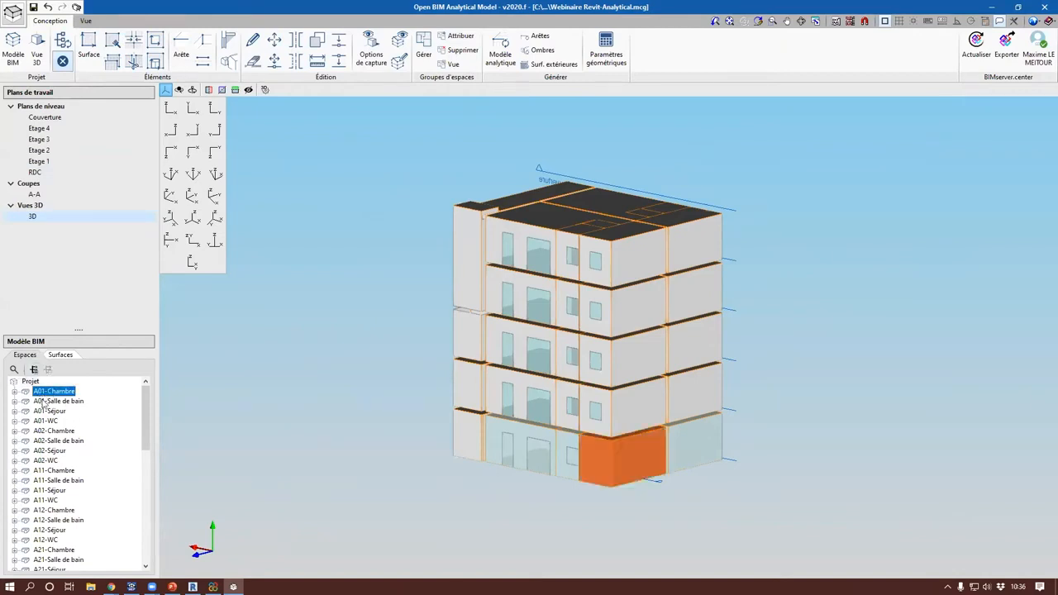
left_click(43, 402)
left_click(15, 392)
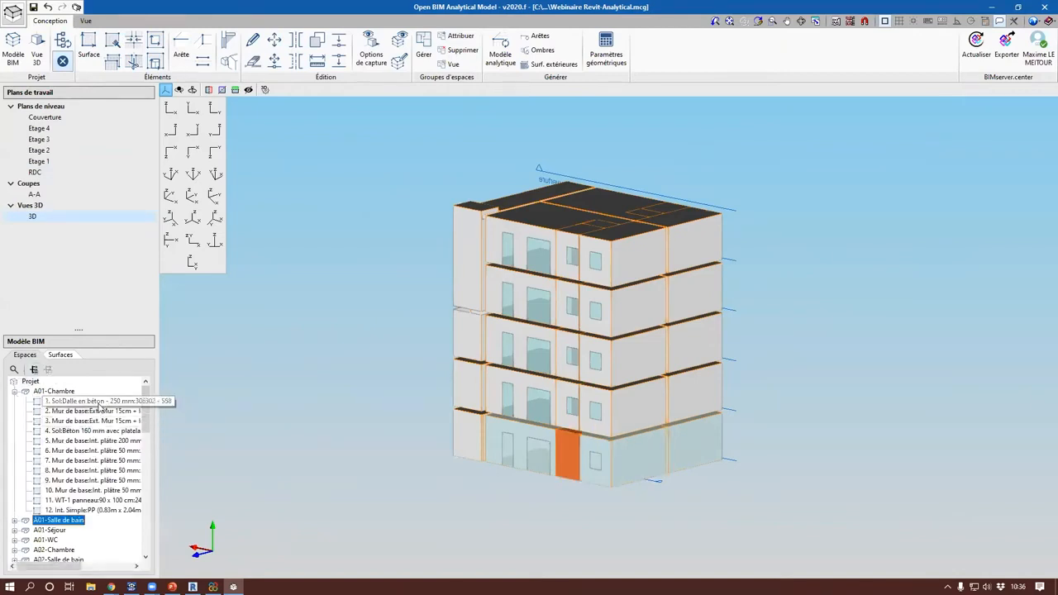
left_click(86, 402)
left_click(87, 440)
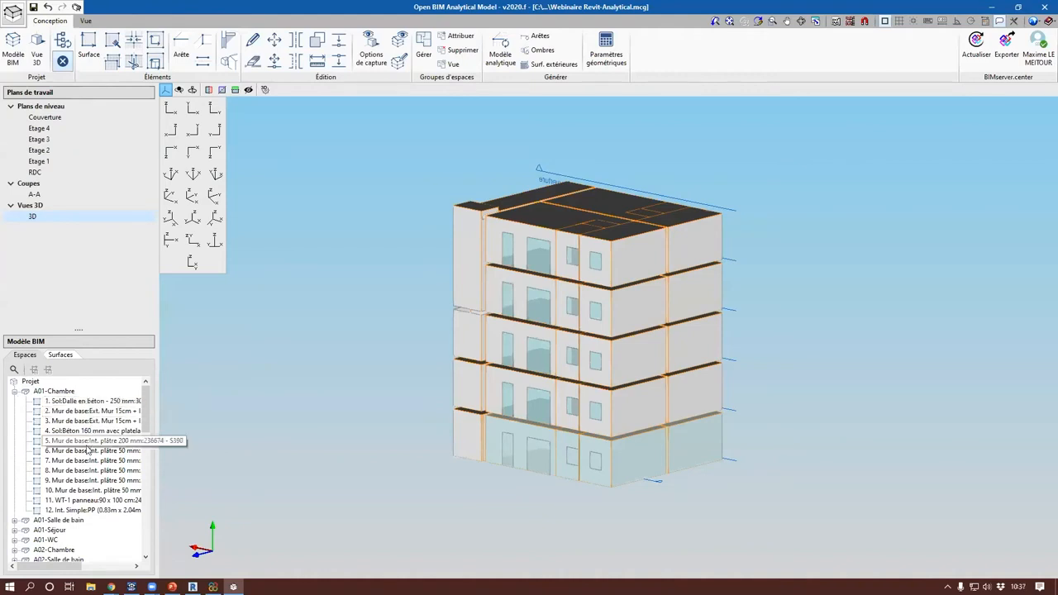
left_click(87, 451)
left_click(86, 461)
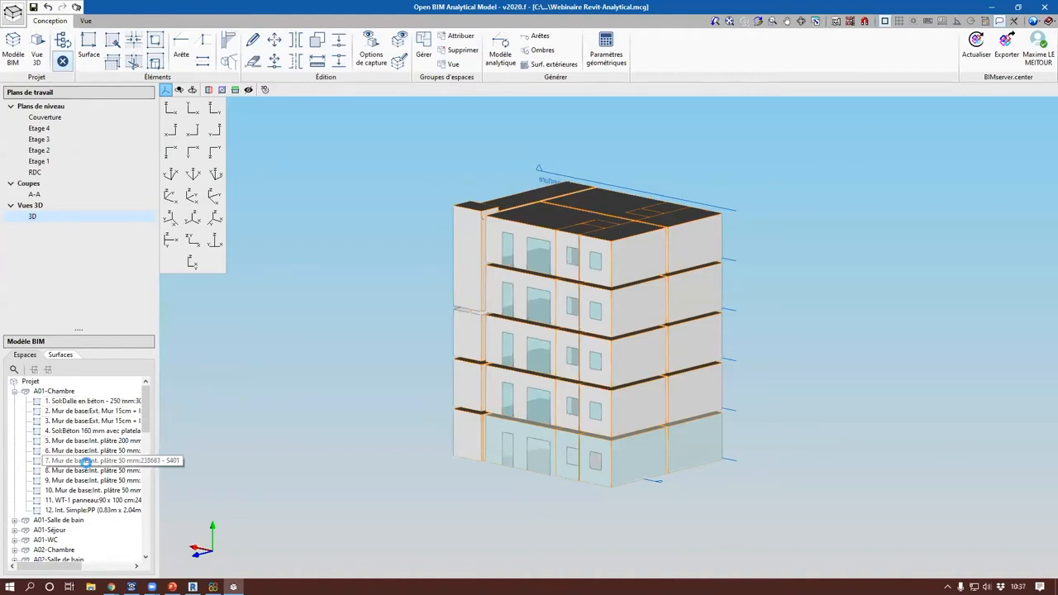
left_click(88, 485)
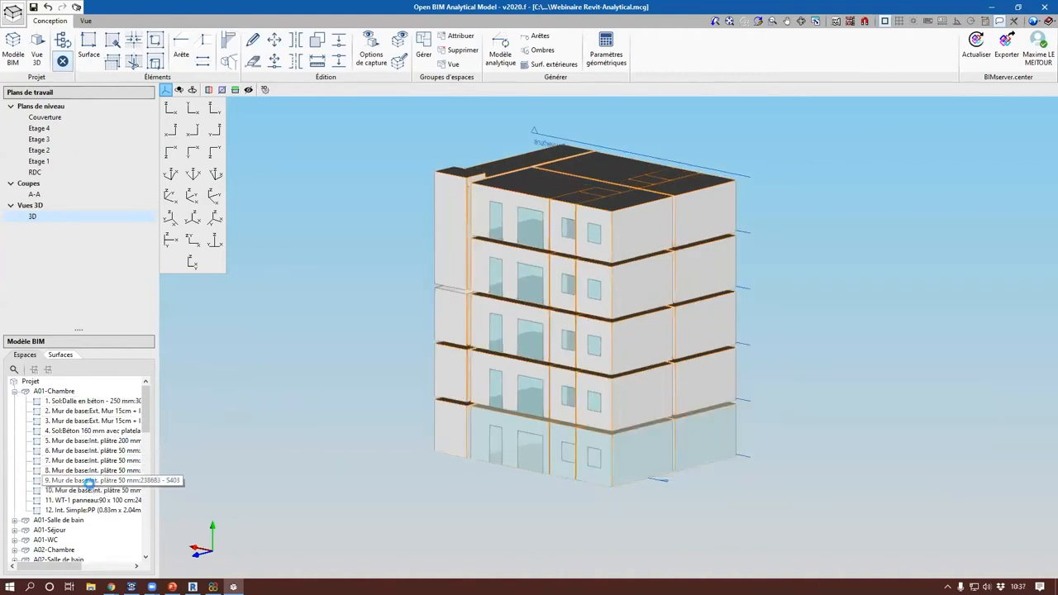
key("Up")
key("Up")
key("Up")
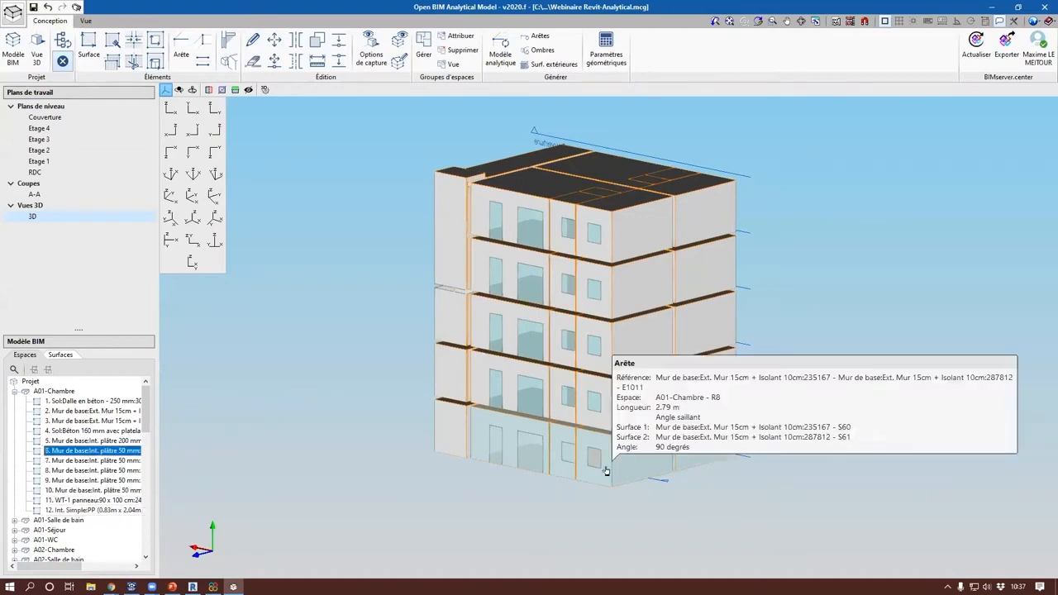
scroll(606, 470, "up", 3)
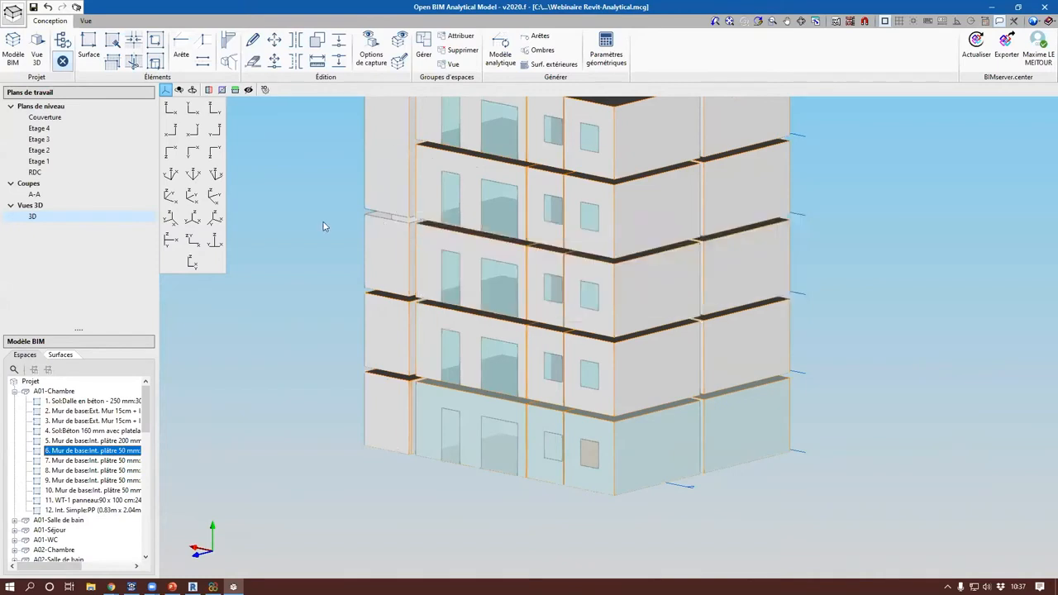
scroll(324, 227, "down", 2)
middle_click_drag(323, 227, 331, 302)
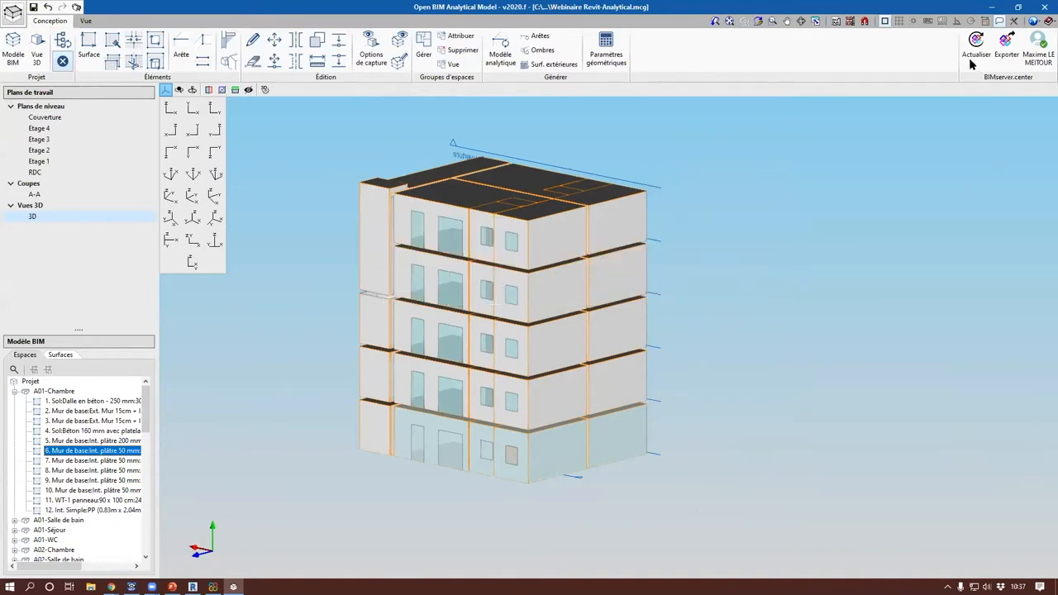
Step: Export the model to BIMserver.center with the file name "Modèle analytique" and check the BIMserver.center Sync window
left_click(1006, 54)
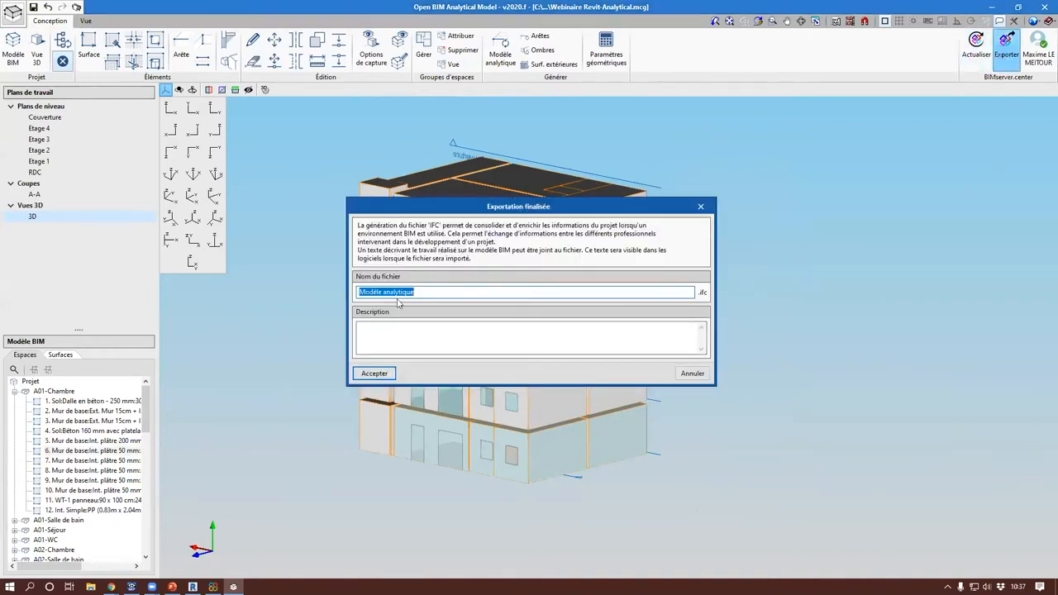
left_click(370, 374)
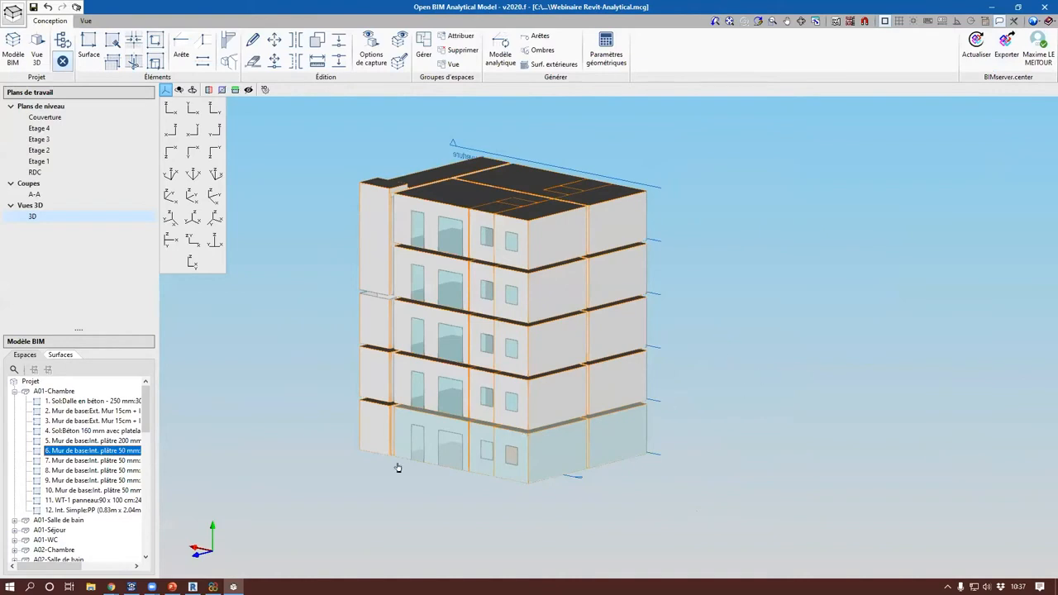
left_click(213, 587)
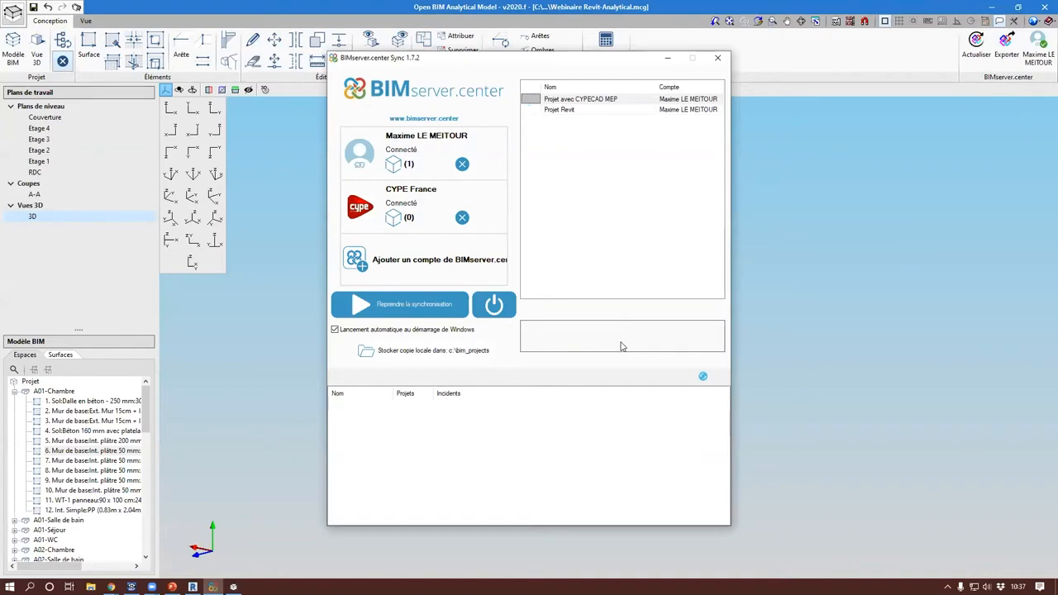
left_click(668, 58)
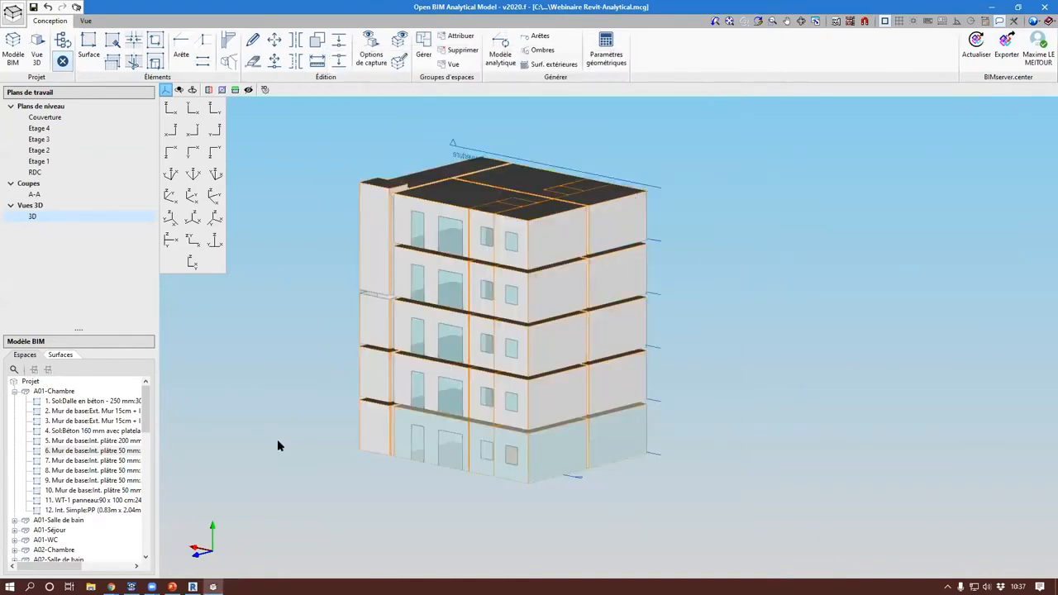
Step: Switch to BIMserver.center in Chrome, refresh the Projet Revit page and show the Modèle analytique in its 3D viewer
mouse_move(111, 587)
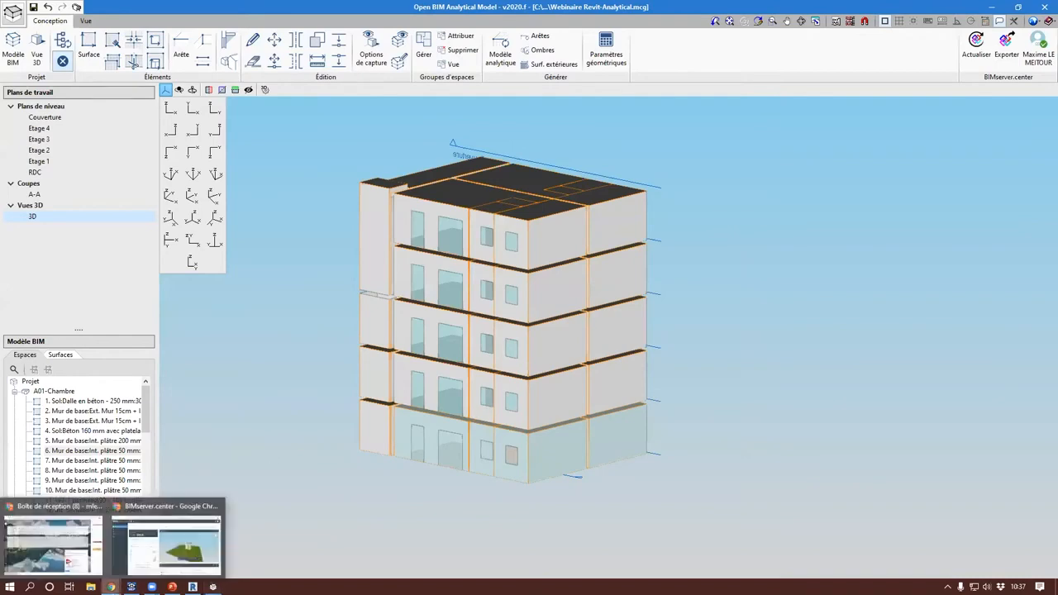
left_click(168, 546)
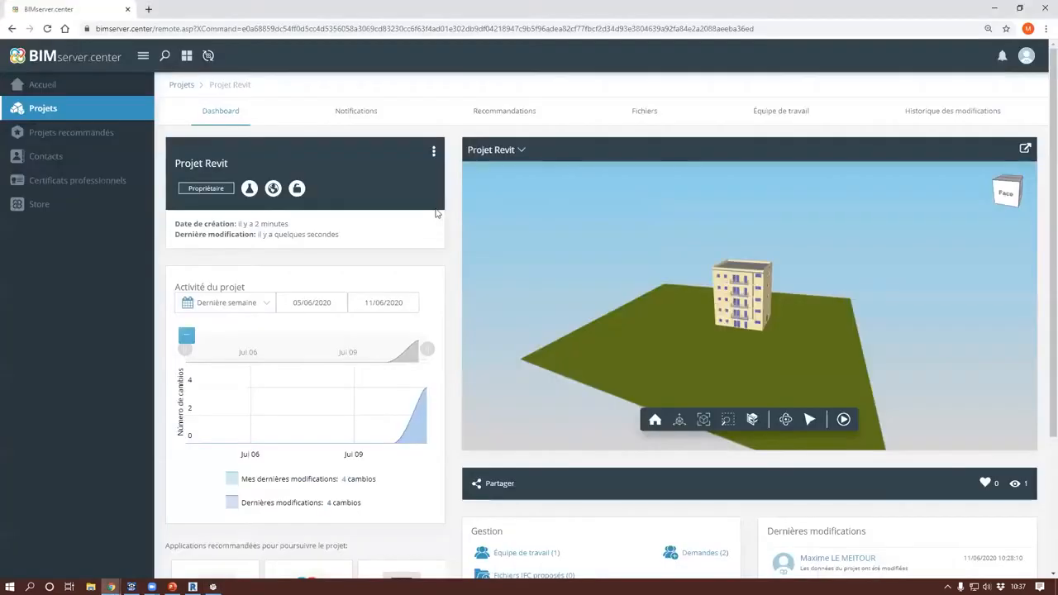
left_click(48, 29)
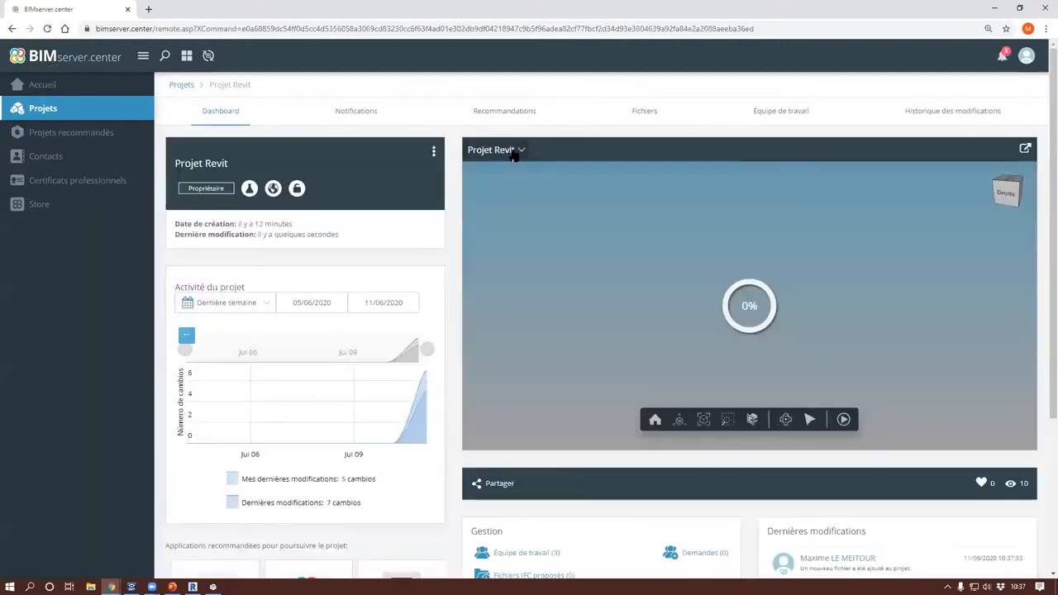
left_click(519, 150)
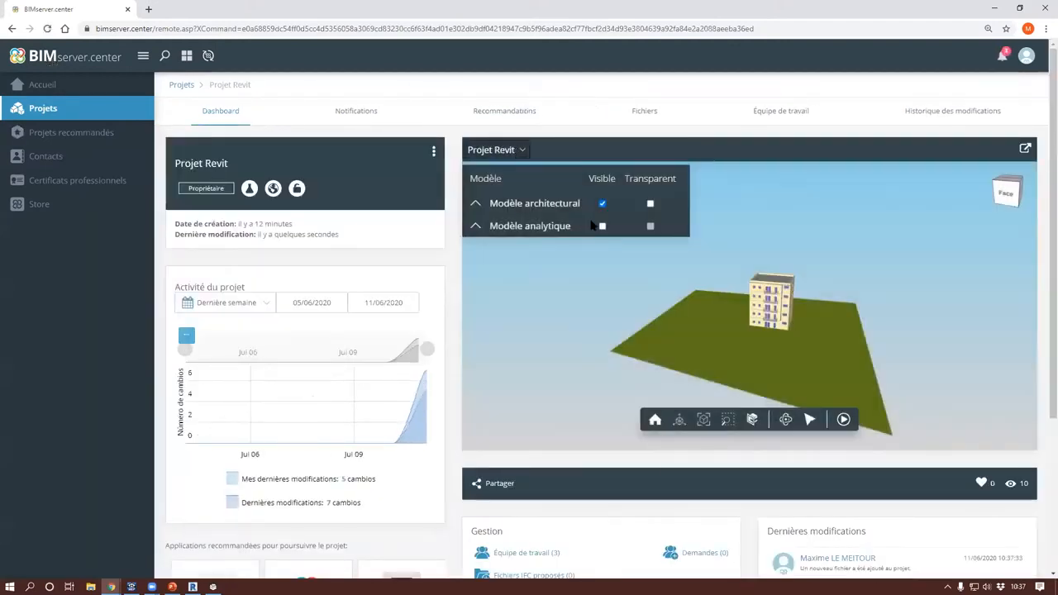
left_click(603, 226)
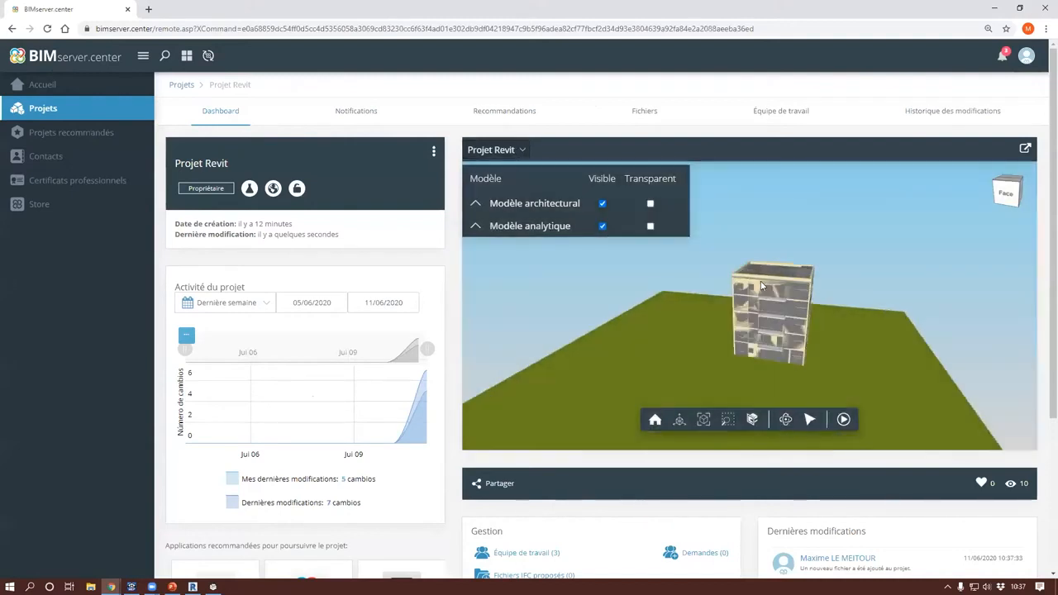
Step: Make the Modèle architectural transparent, then hide it, and examine the analytical model on its own in the 3D viewer
left_click(651, 203)
scroll(794, 300, "up", 3)
scroll(812, 358, "up", 2)
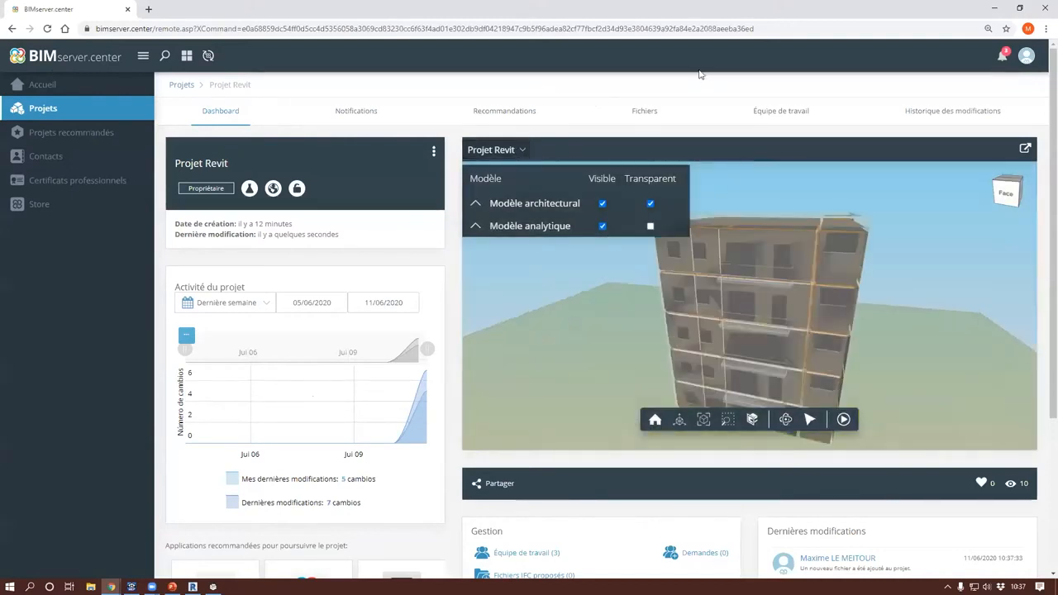
left_click(601, 204)
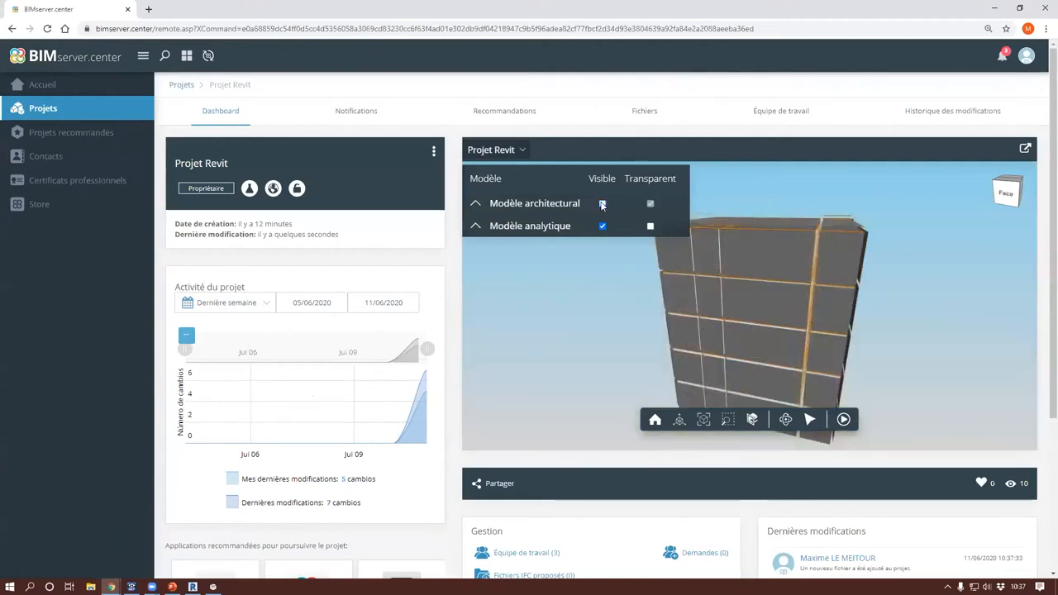
left_click_drag(876, 310, 861, 311)
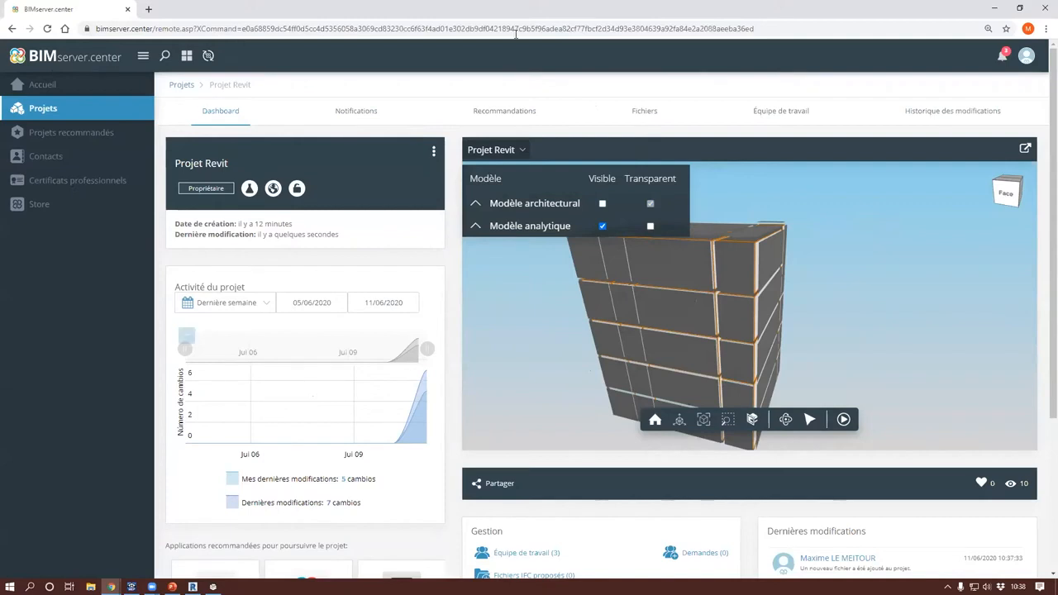
left_click(496, 149)
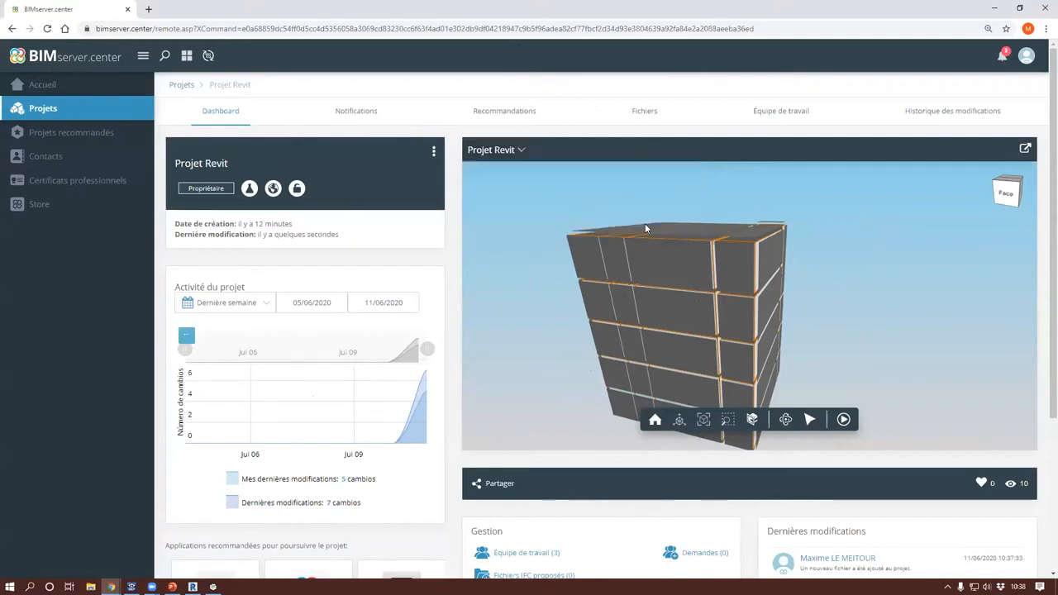
scroll(635, 230, "up", 3)
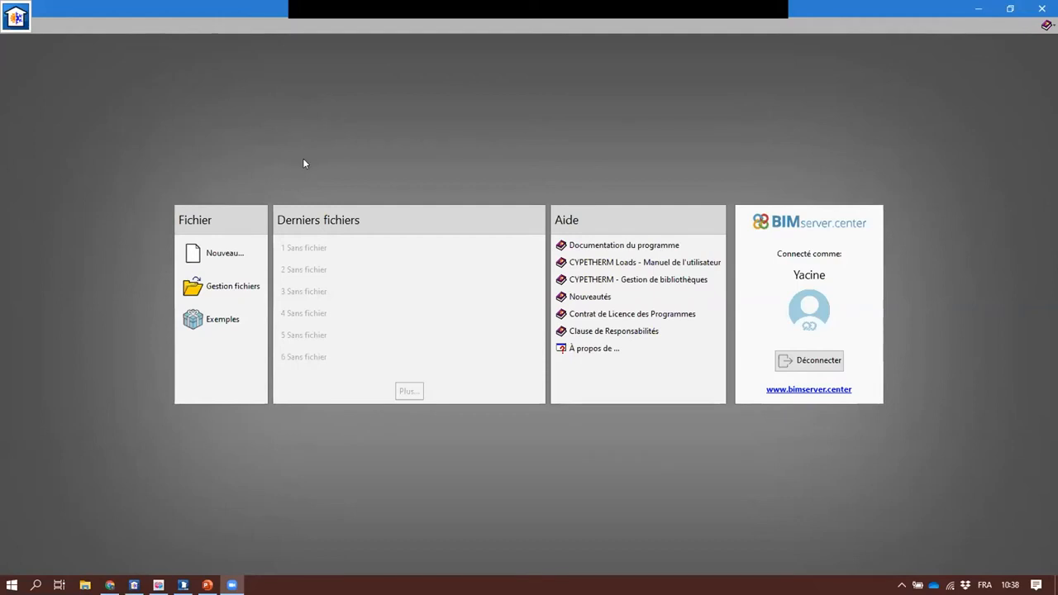
Step: In CYPETHERM Loads, create a new job with the file name "Calcul de charges"
left_click(219, 253)
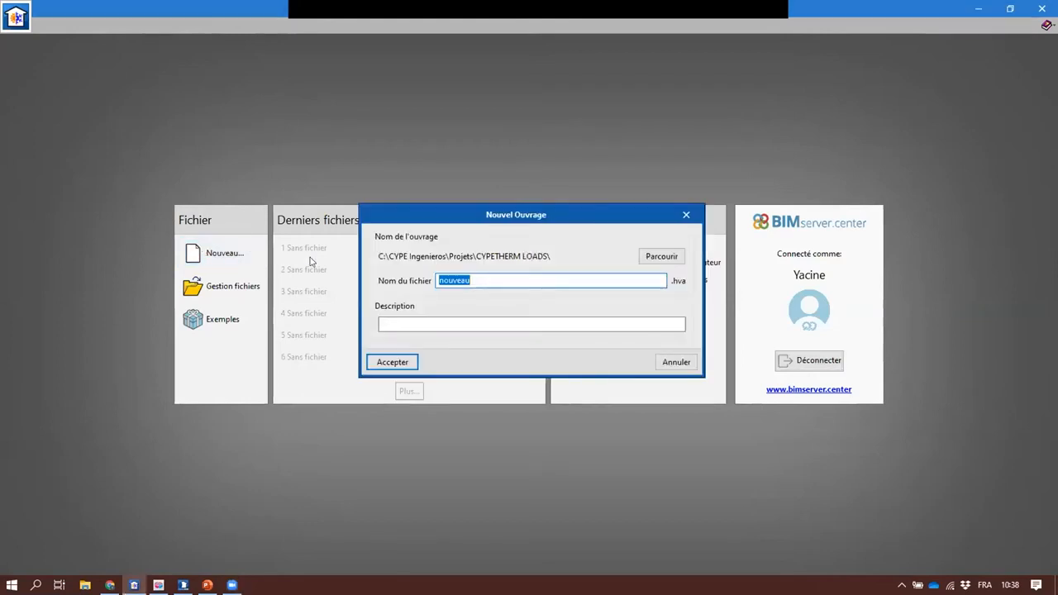
type("Calc")
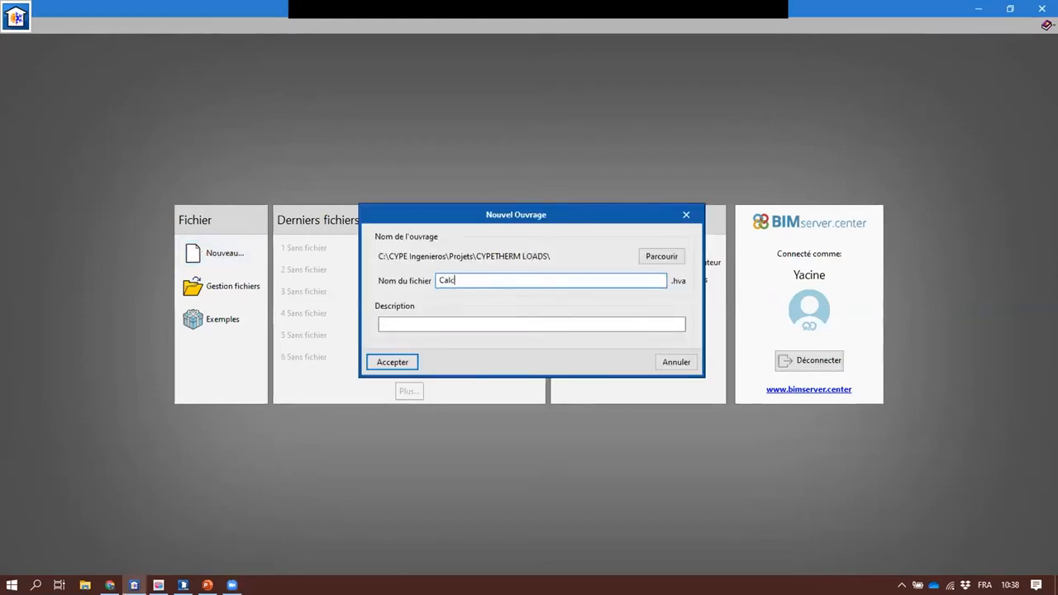
type("ul de charges")
left_click(393, 363)
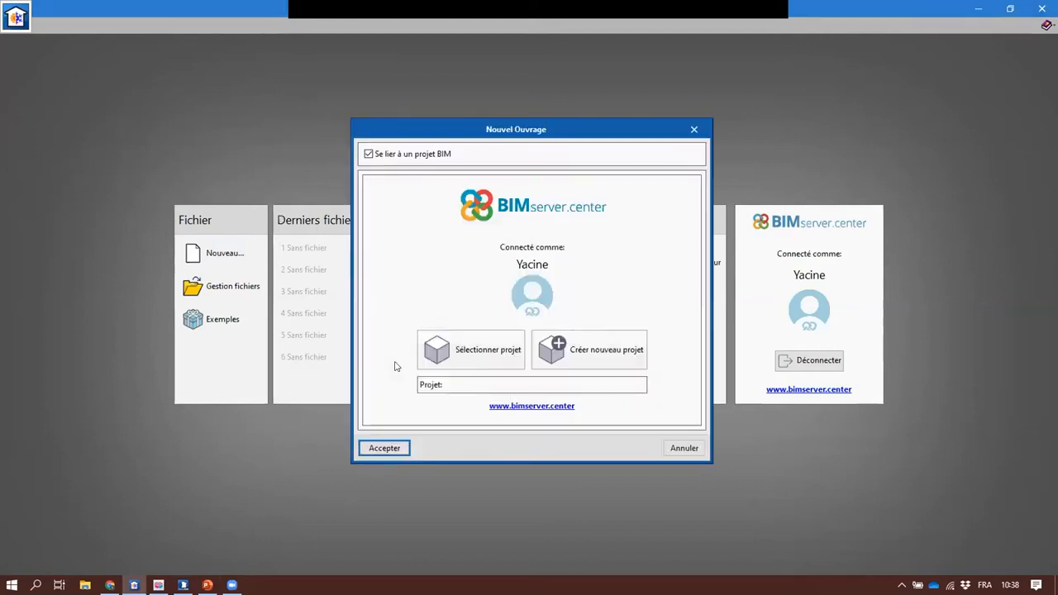
Step: Link the new job to the BIMserver.center project "Projet Revit"
left_click(470, 349)
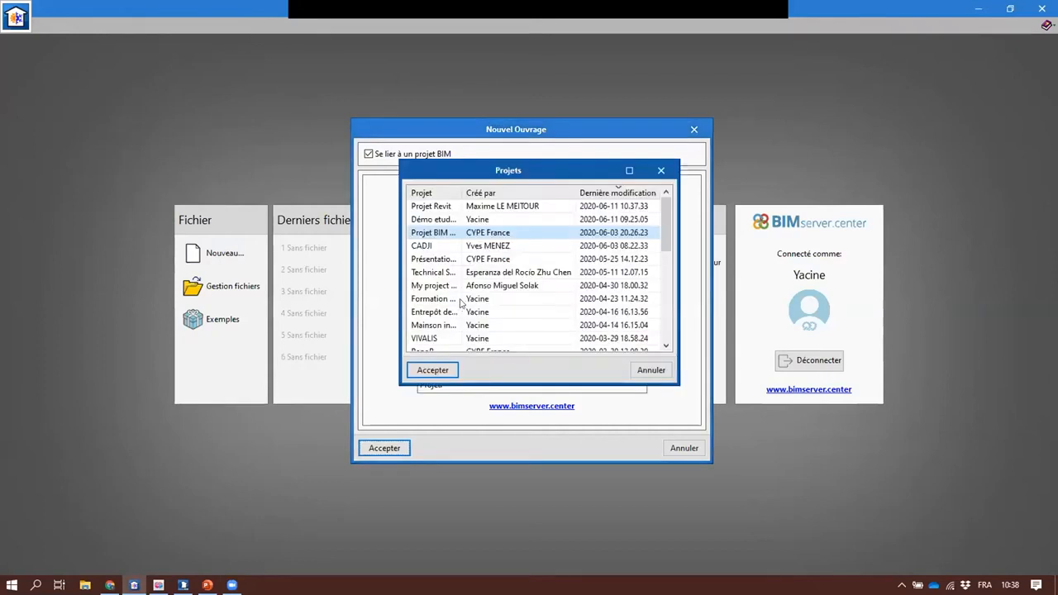
left_click_drag(463, 193, 514, 193)
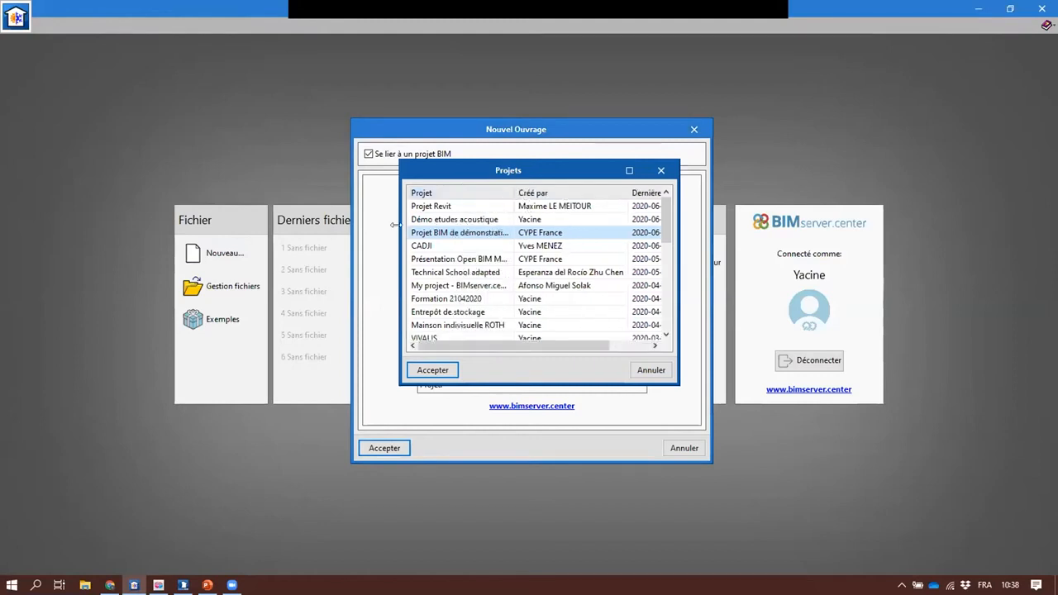
left_click(446, 206)
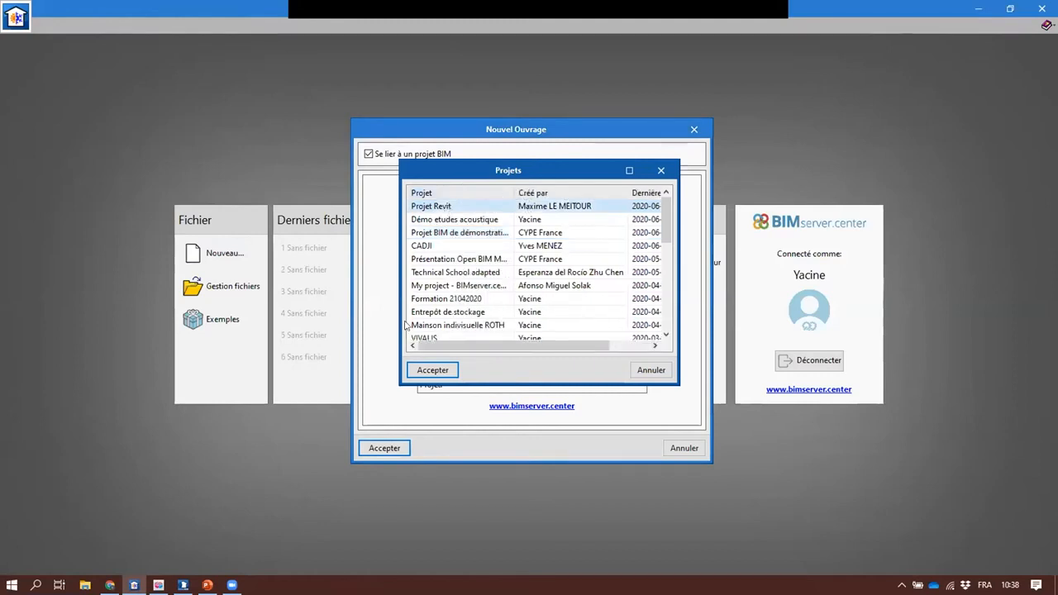
left_click(429, 370)
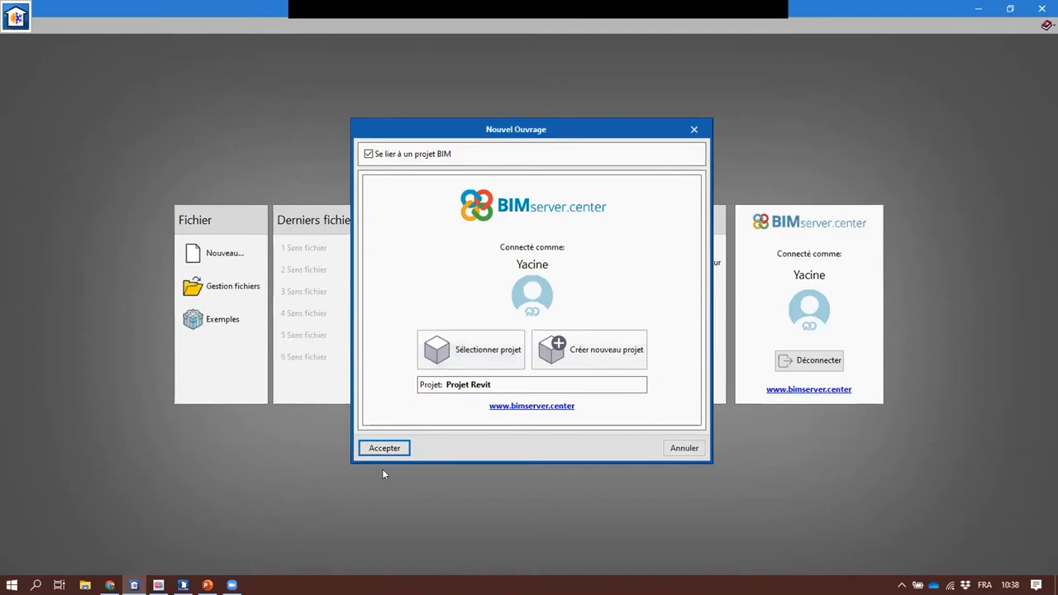
left_click(386, 448)
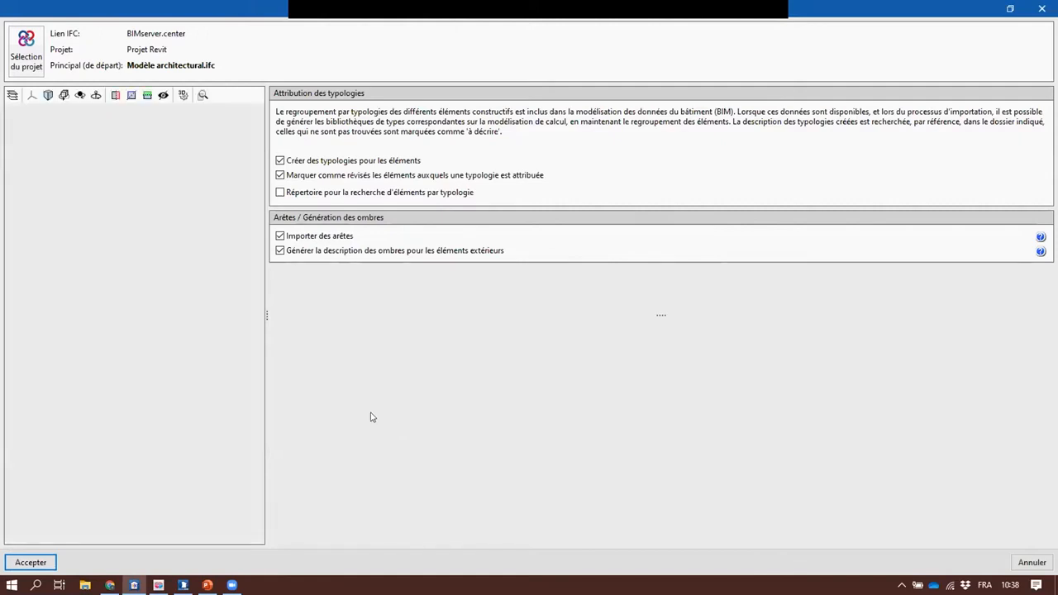
Step: Include the Modèle analytique file from Open BIM Analytical Model in the IFC import
scroll(168, 321, "up", 1)
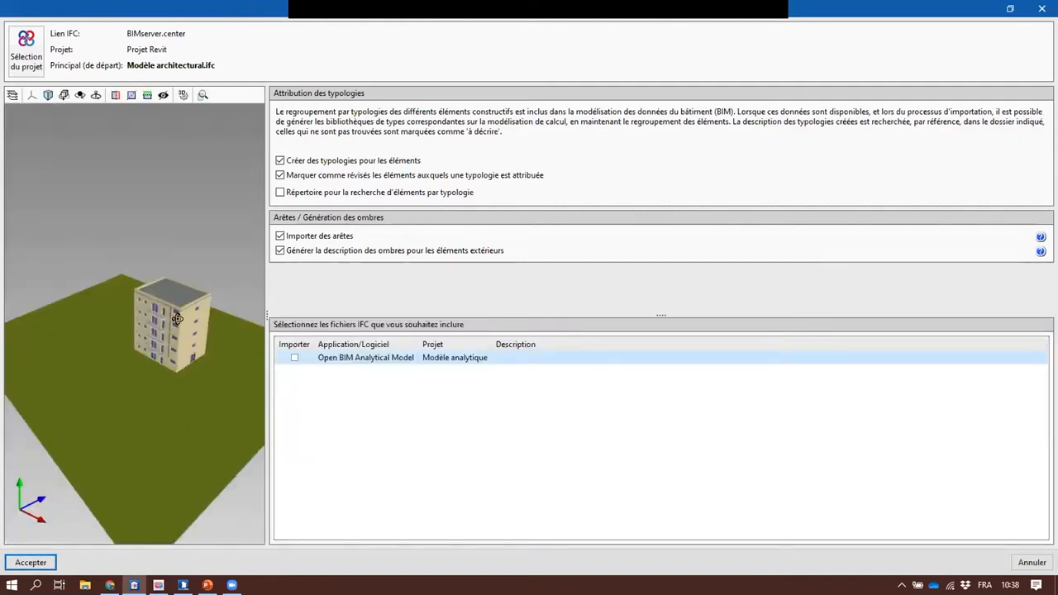
mouse_move(168, 321)
left_mouse_down()
mouse_move(173, 293)
mouse_move(172, 307)
left_mouse_up()
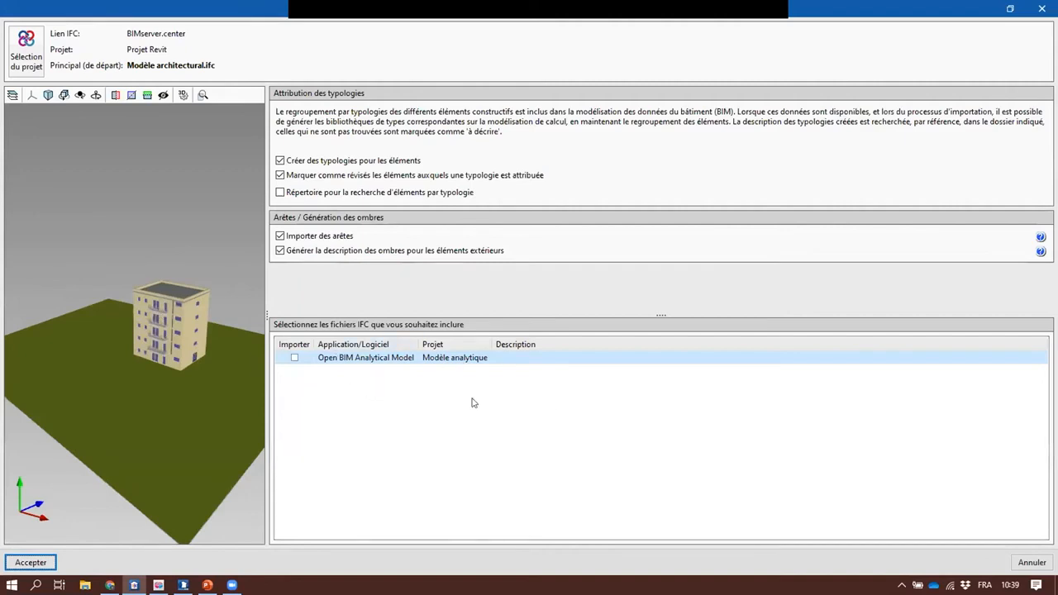
left_click(294, 359)
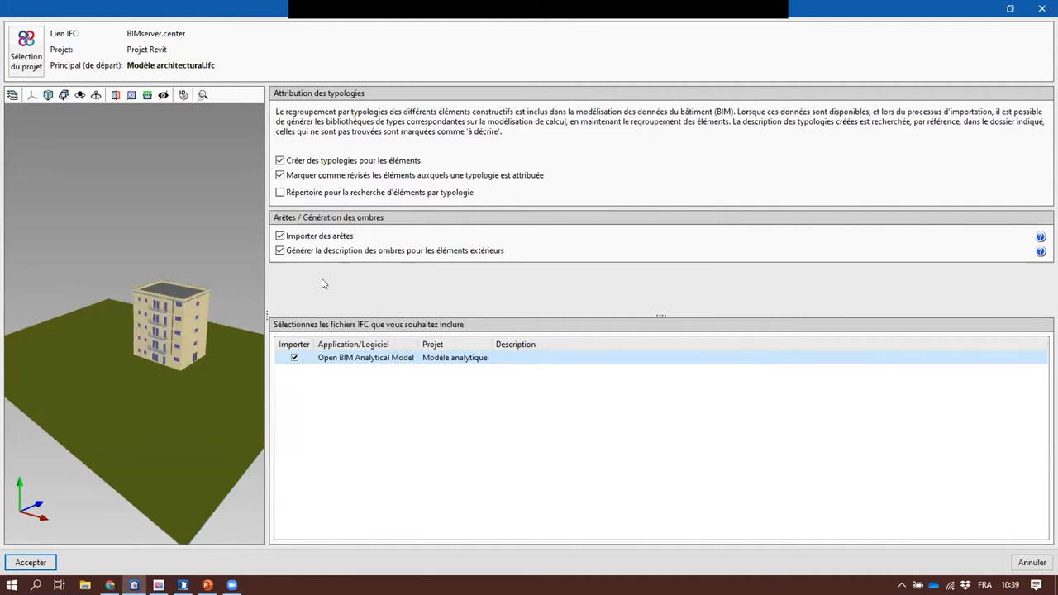
Step: Set the typology search directory to the desktop's Bibiliothèque folder and import the model with the Calcul de charges zones
left_click(280, 193)
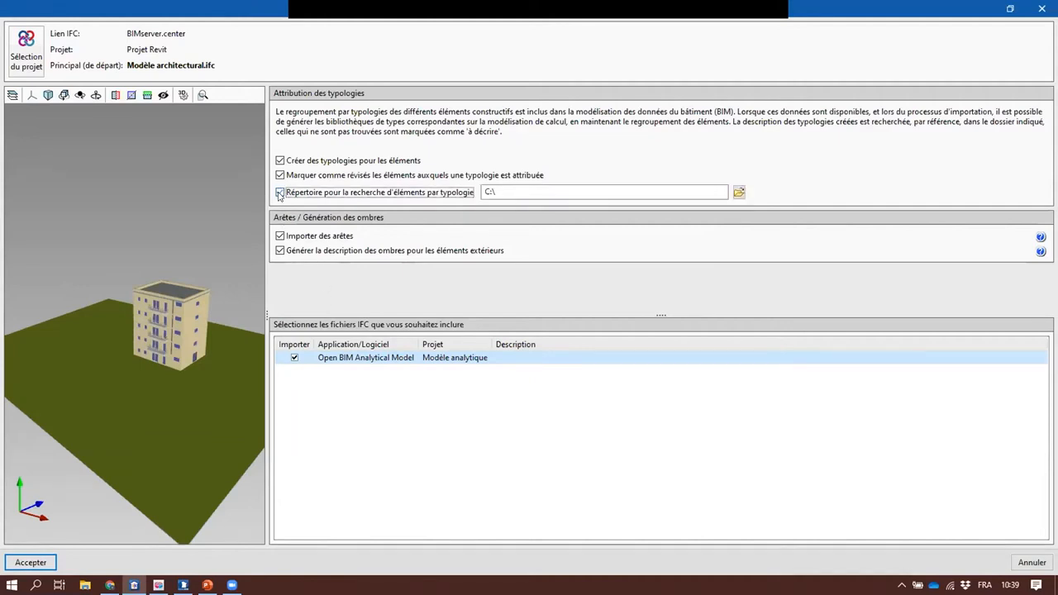
left_click(738, 192)
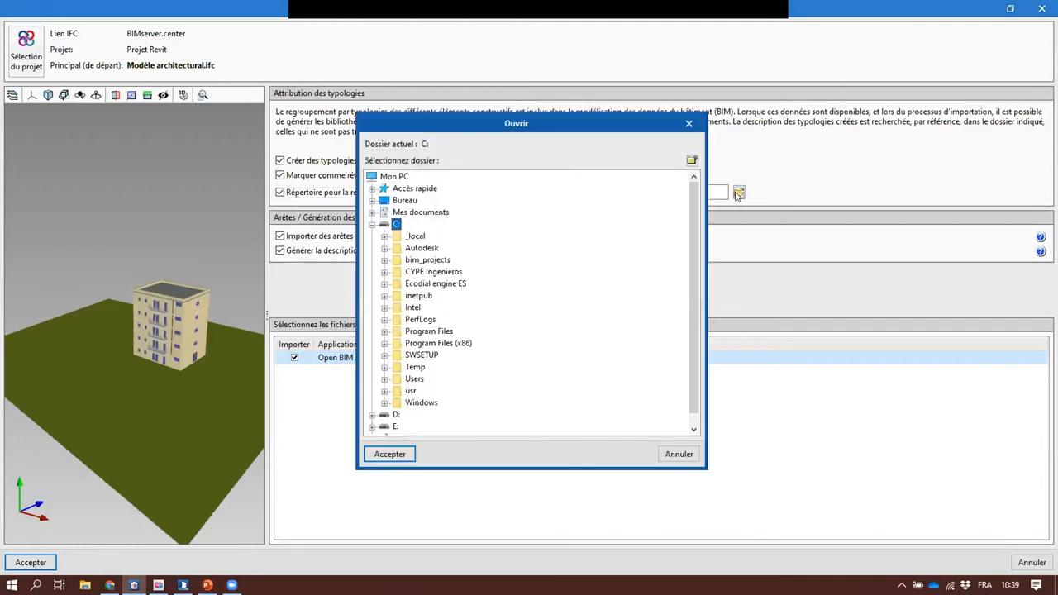
left_click(404, 201)
left_click(372, 201)
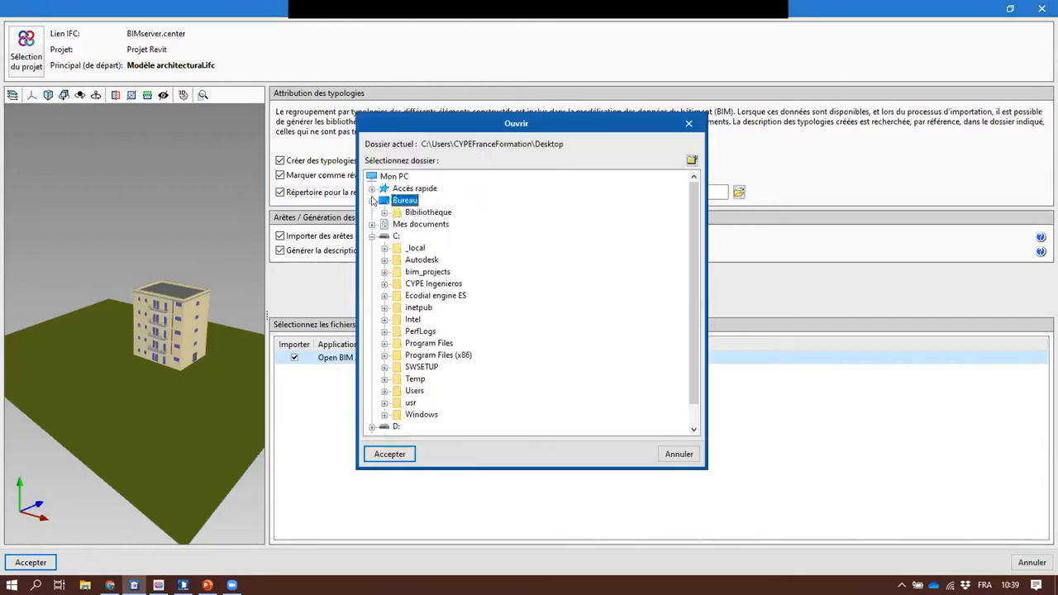
left_click(417, 214)
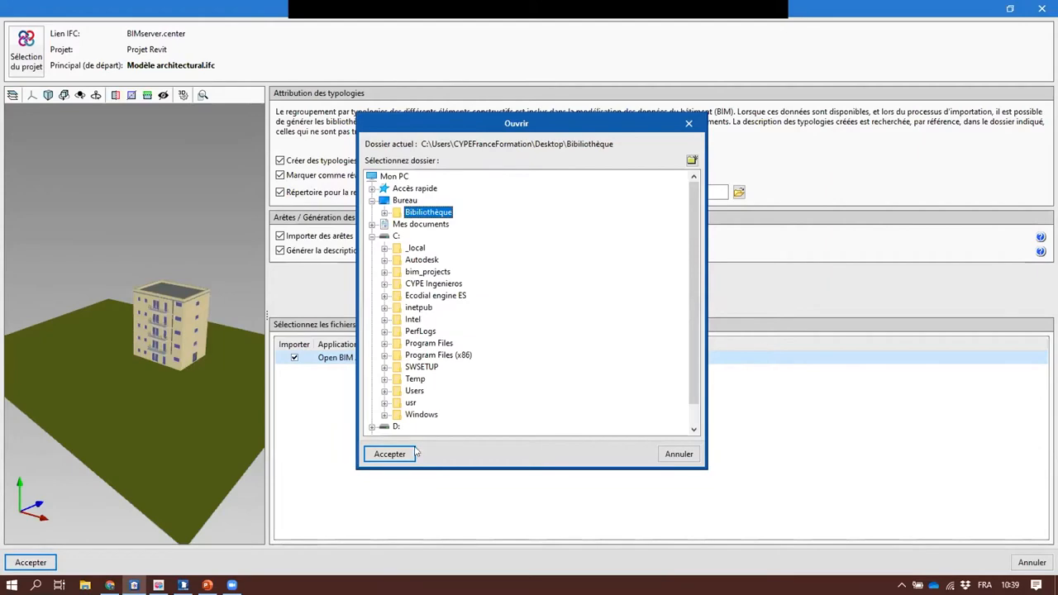
left_click(407, 454)
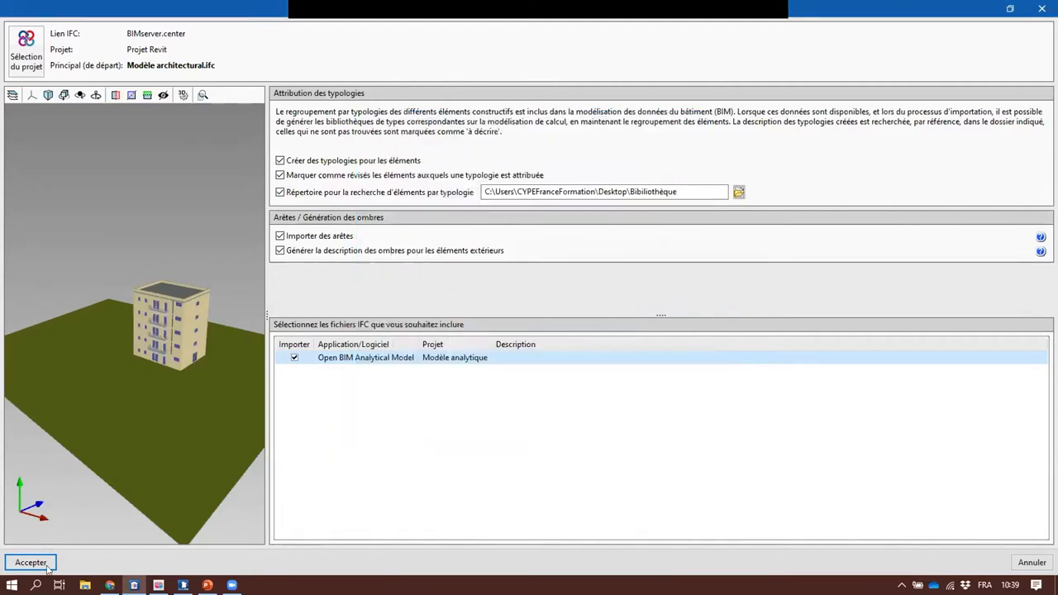
left_click(46, 565)
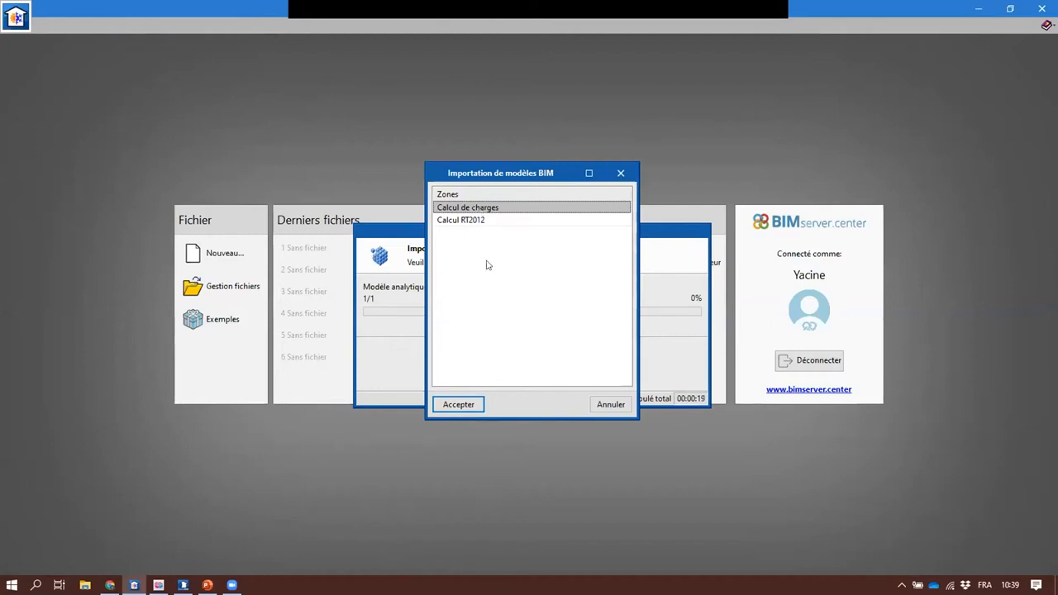
left_click(468, 405)
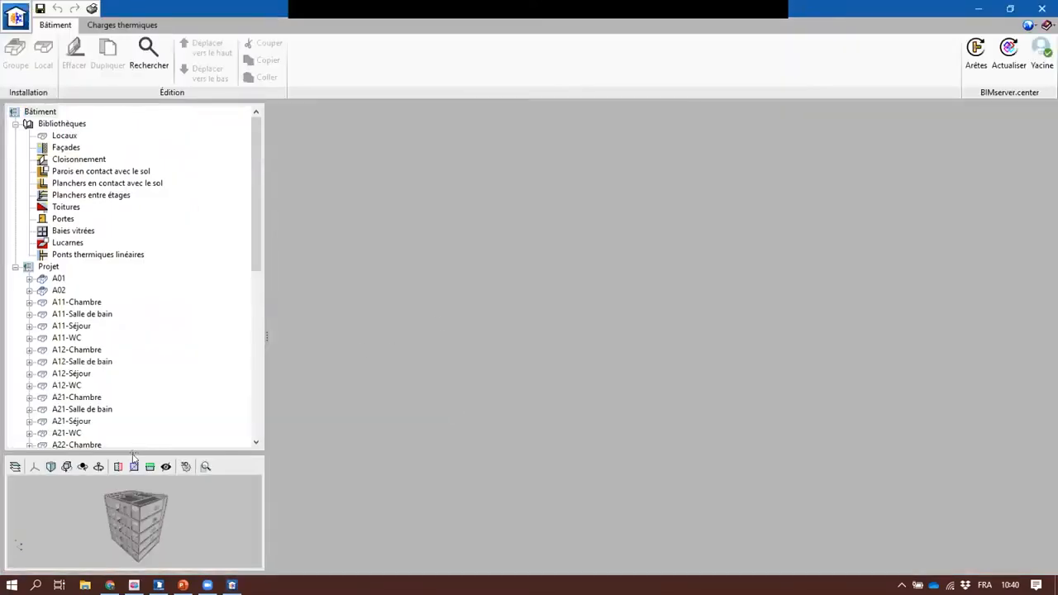
Step: Examine the imported building from several sides in an enlarged 3D preview
left_click_drag(132, 454, 135, 369)
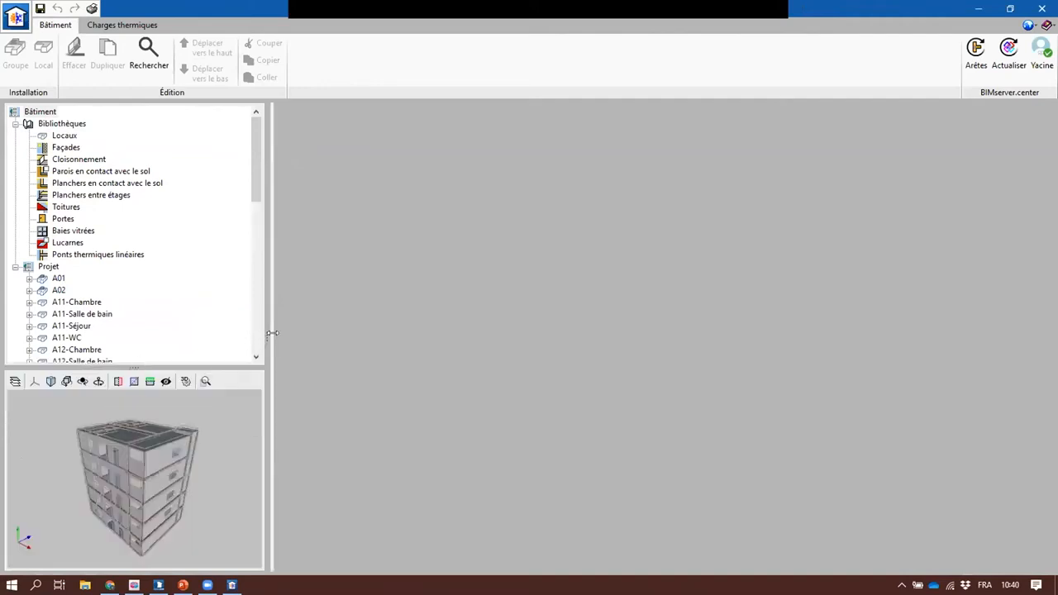
left_click_drag(273, 333, 286, 334)
left_click_drag(143, 468, 169, 453)
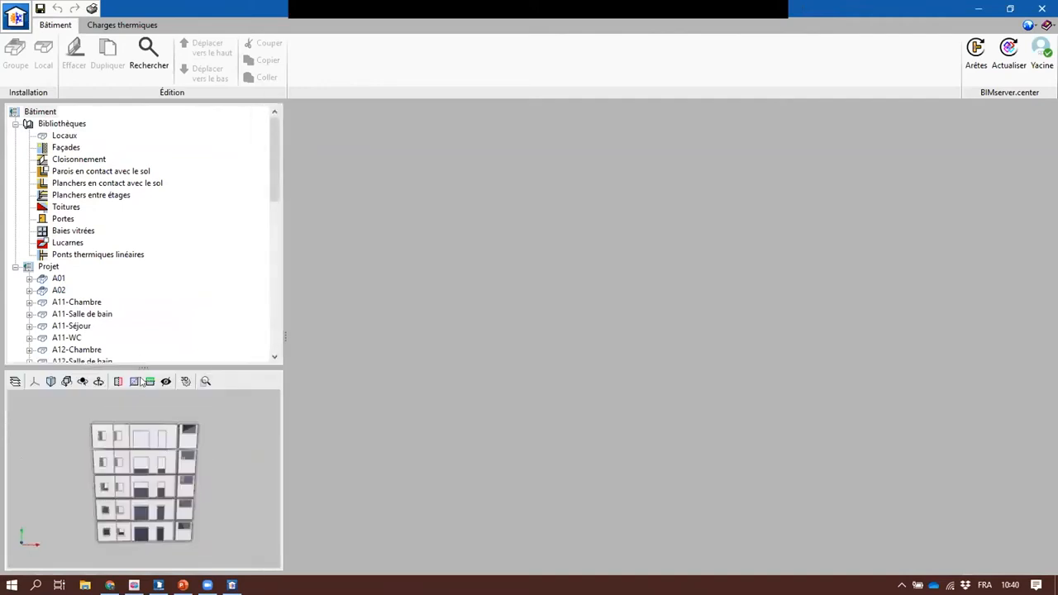
left_click_drag(143, 367, 121, 445)
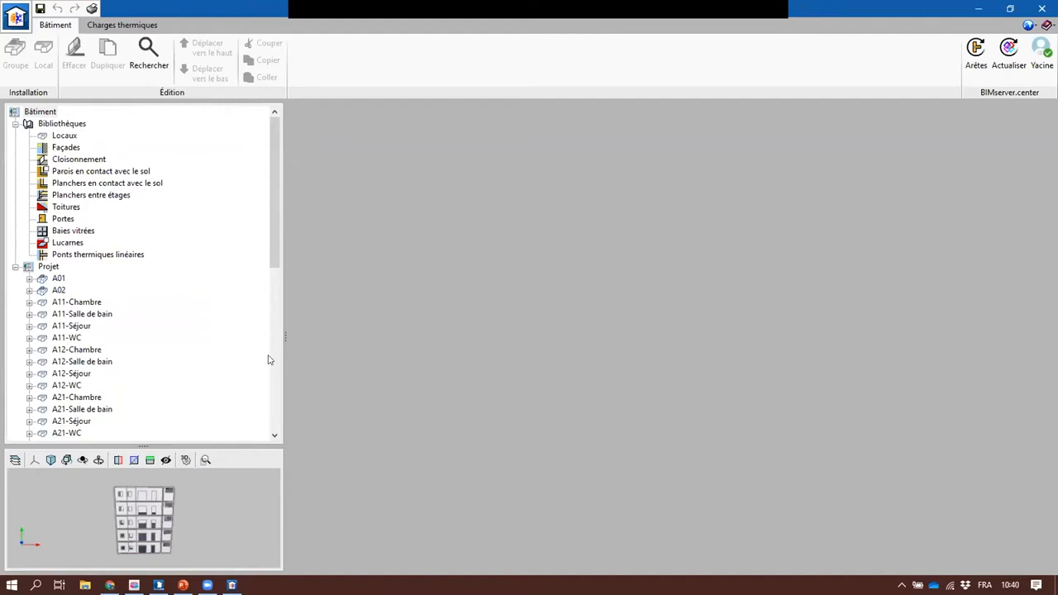
Step: Examine the settings of the Chambre room type in the Locaux library
left_click(66, 135)
double_click(335, 142)
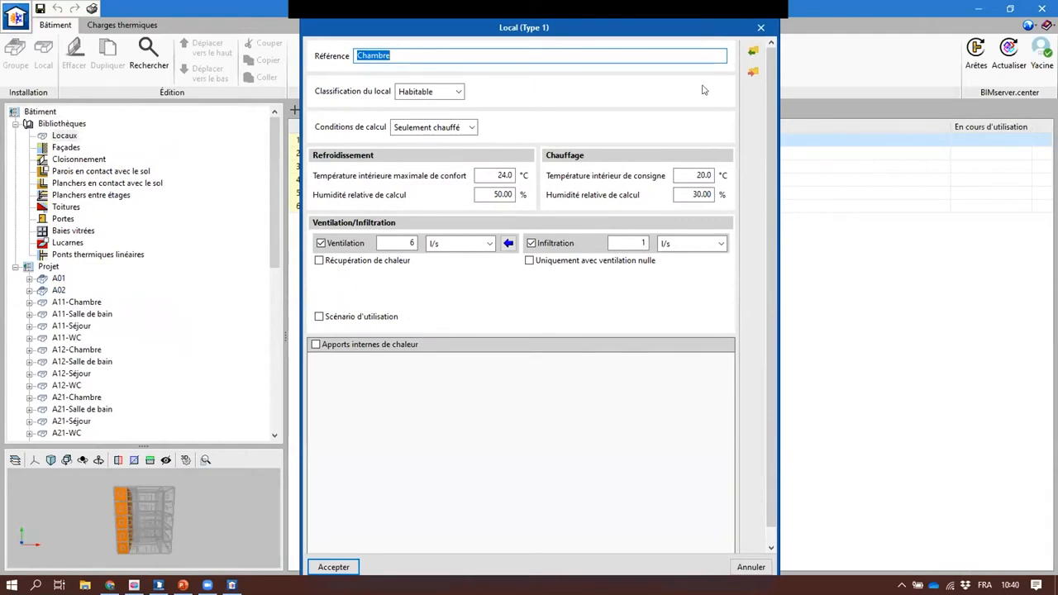
left_click(761, 27)
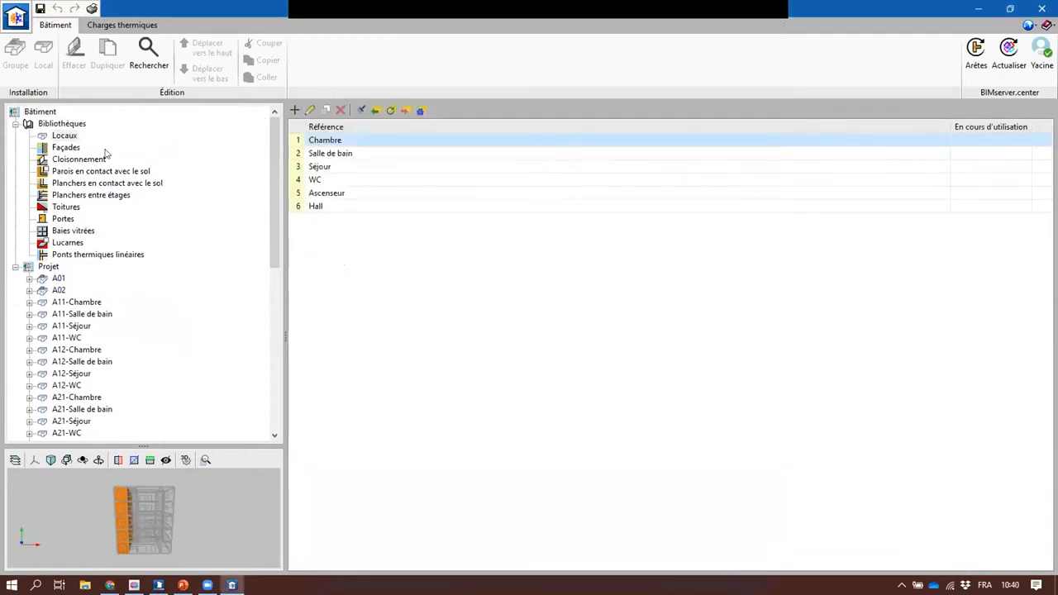
Step: Examine the layers of the façade Mur de base:Ext. Mur 15cm + Isolant 10cm and the library's linear thermal bridges
left_click(58, 147)
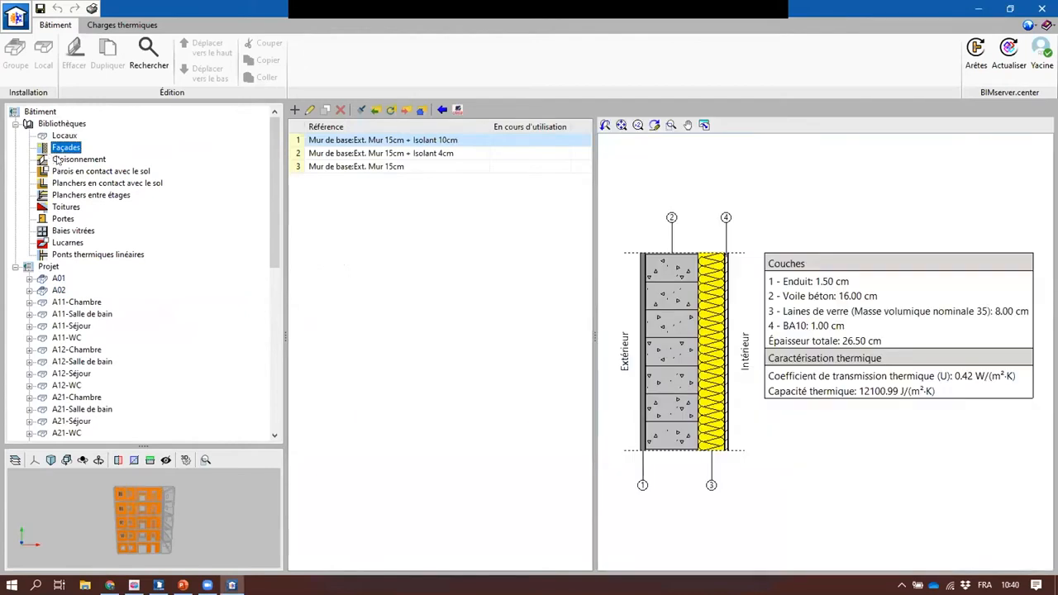
double_click(420, 146)
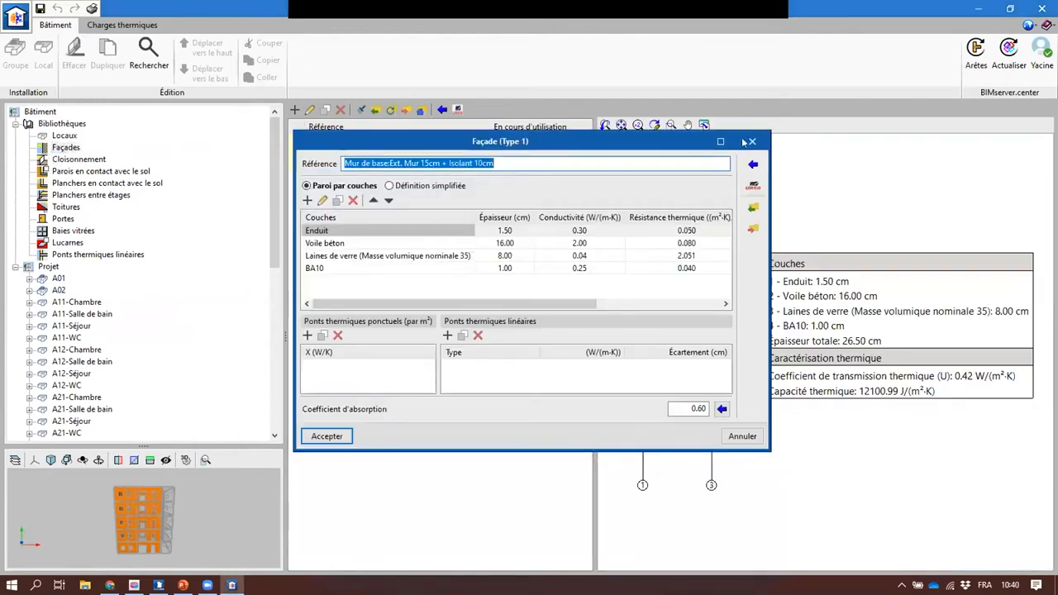
left_click(751, 141)
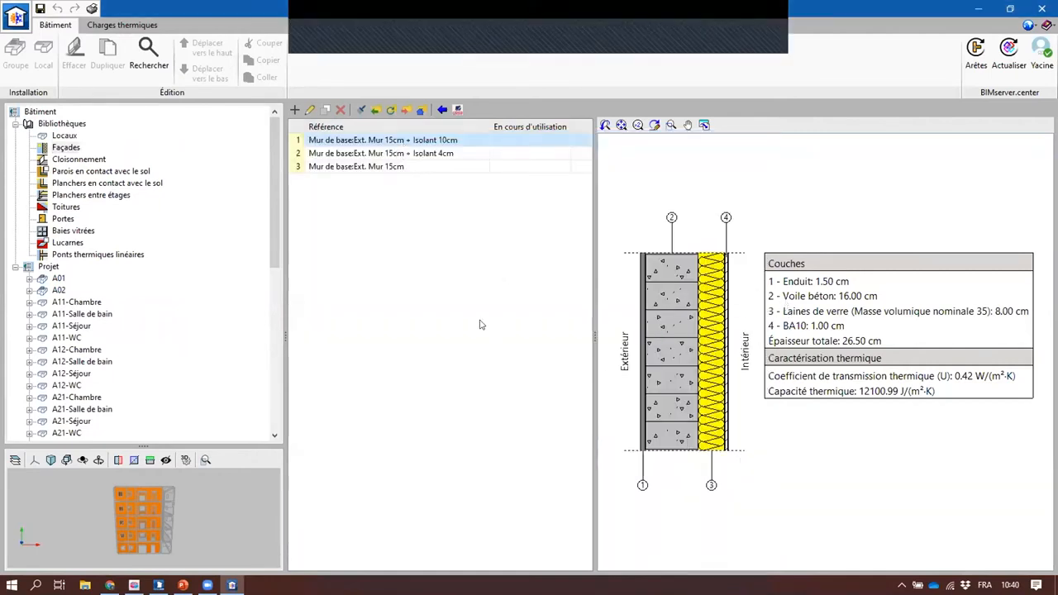
left_click(69, 255)
scroll(334, 302, "down", 2)
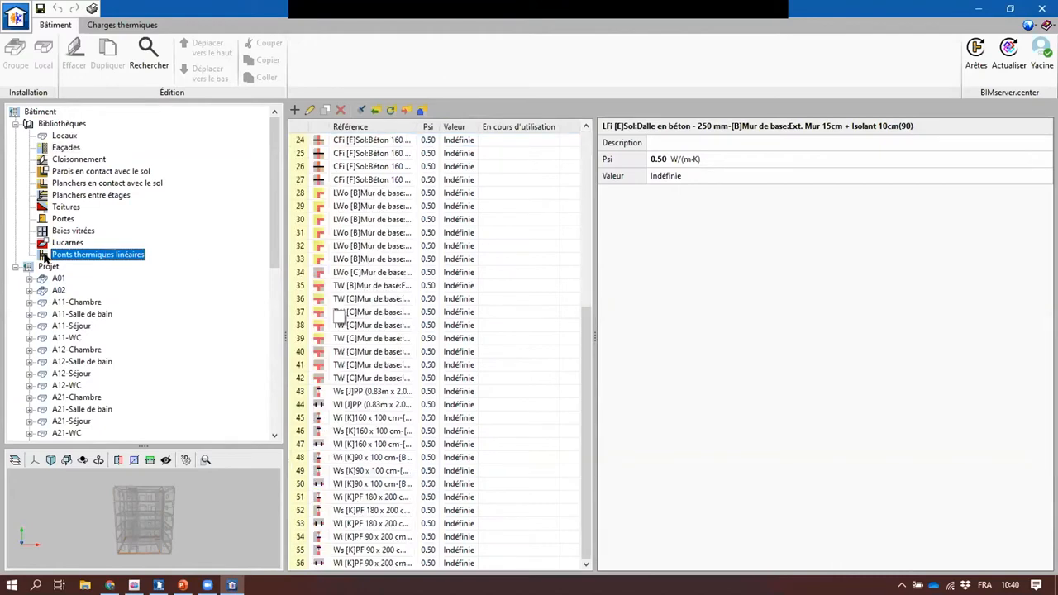
Step: Expand groups A01 and A02 in the project tree and review the rooms of the whole building
left_click(58, 279)
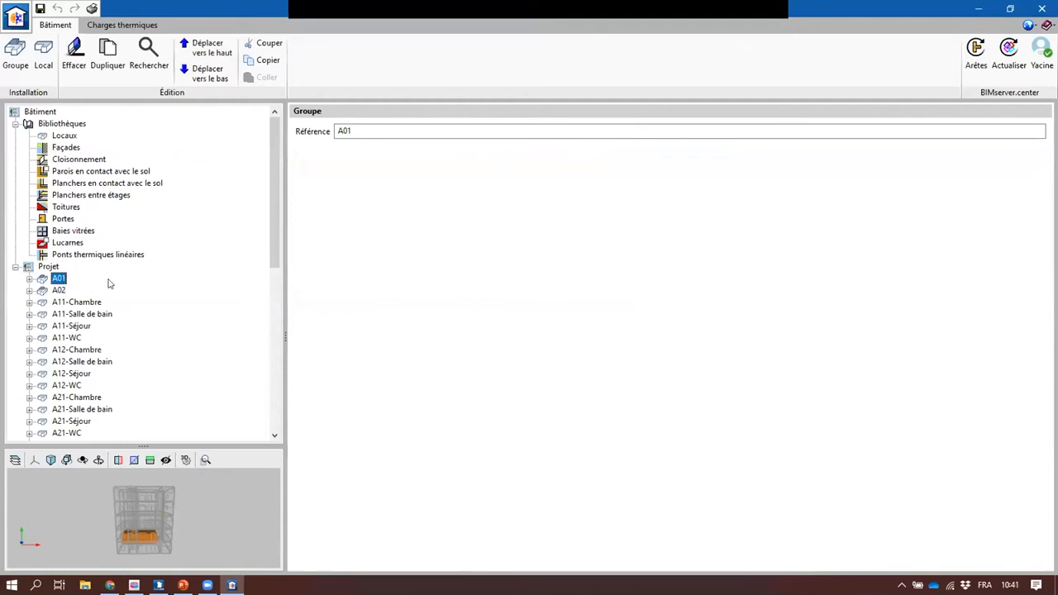
left_click(29, 279)
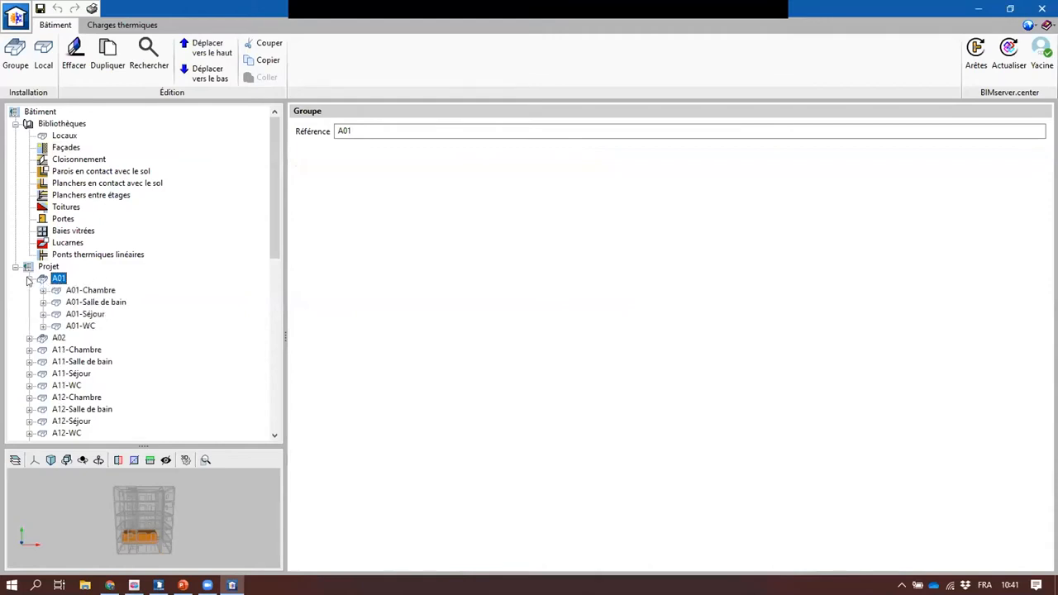
left_click(29, 339)
scroll(100, 332, "down", 5)
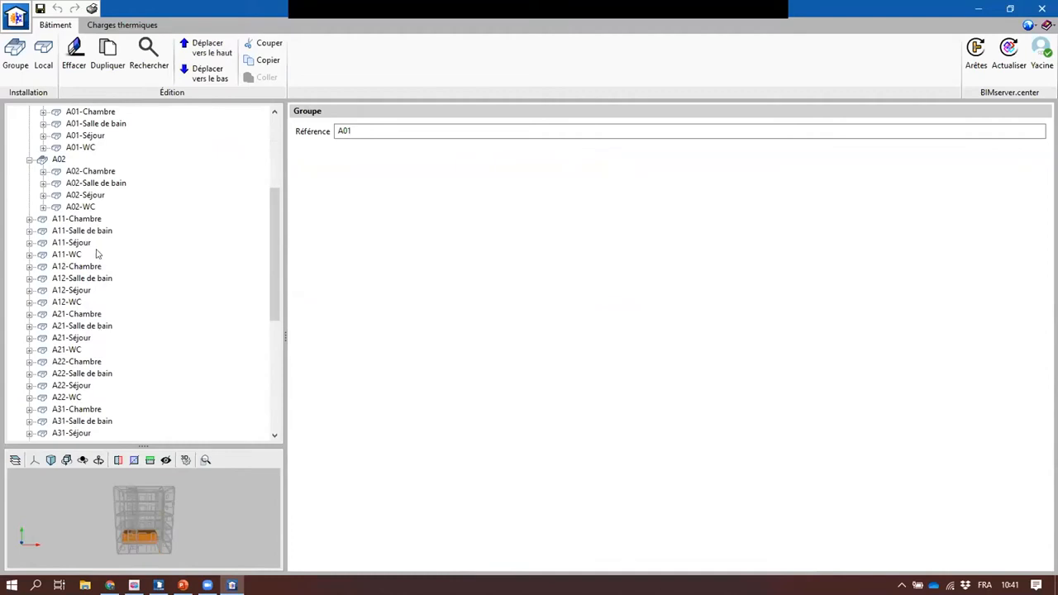
scroll(96, 254, "down", 7)
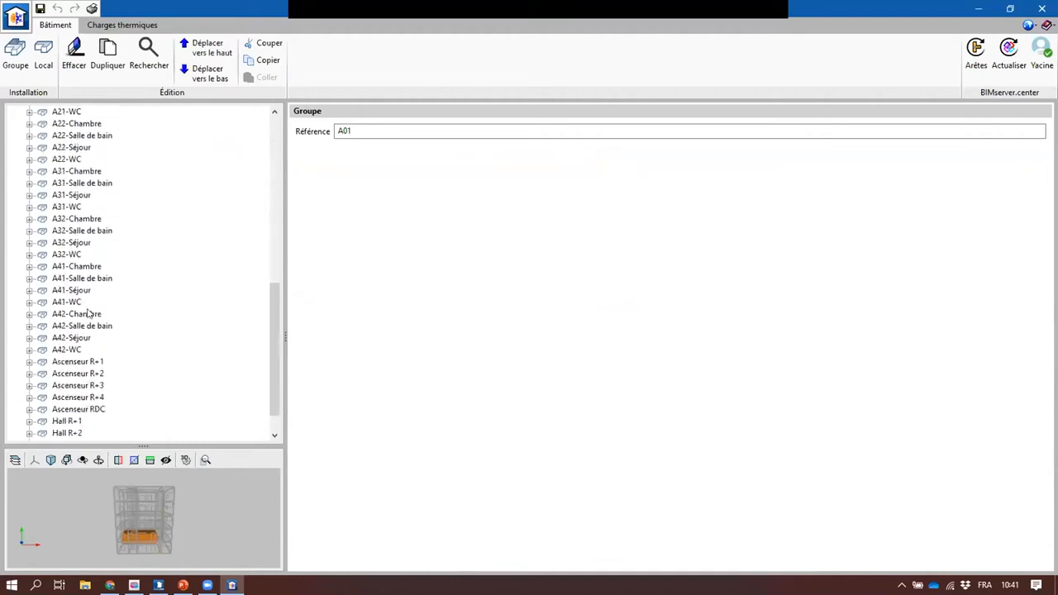
scroll(89, 312, "up", 12)
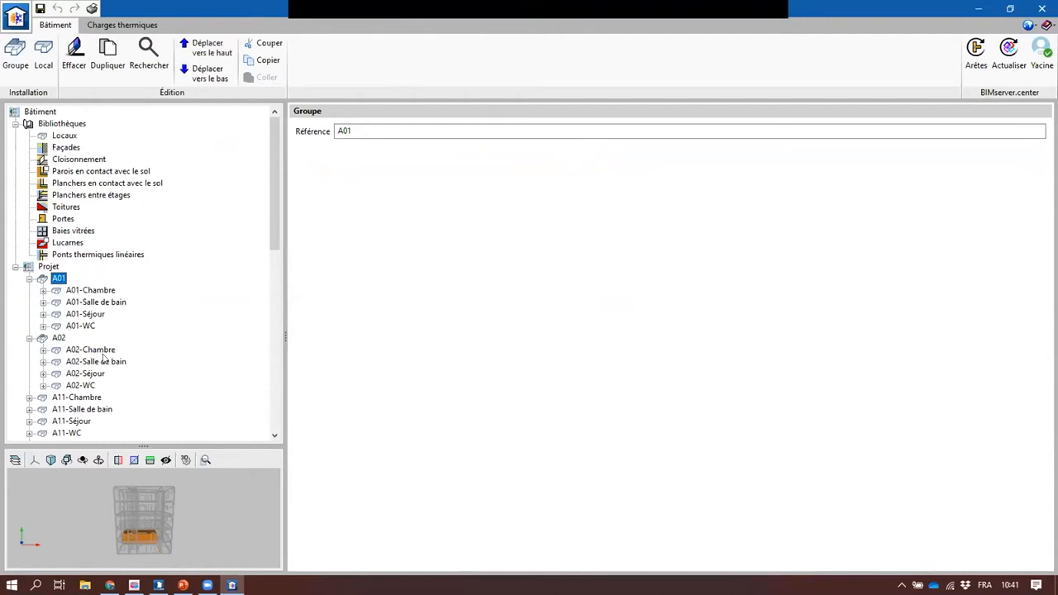
scroll(104, 358, "down", 2)
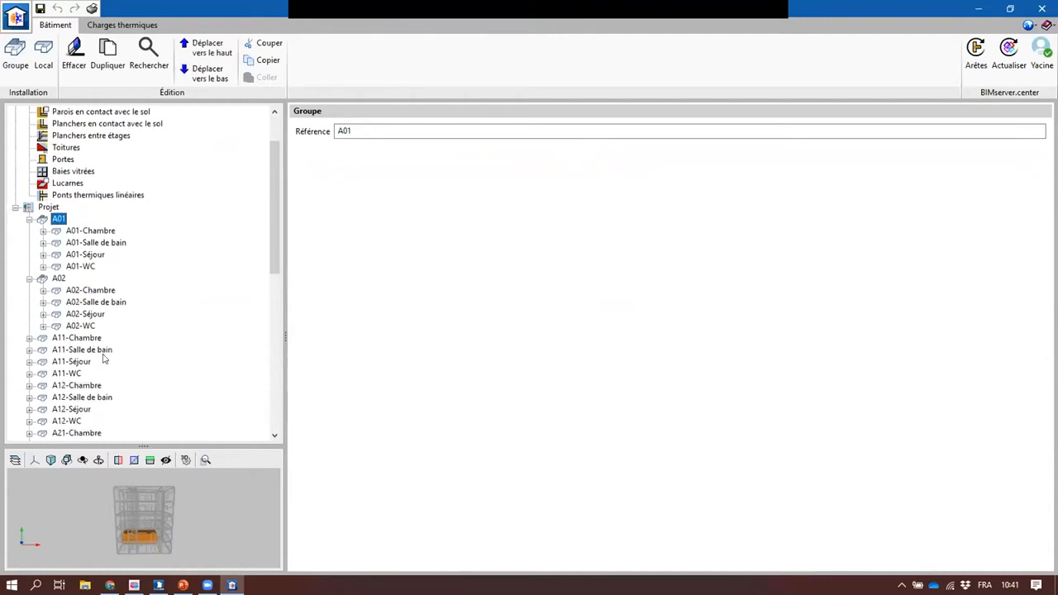
left_click(23, 73)
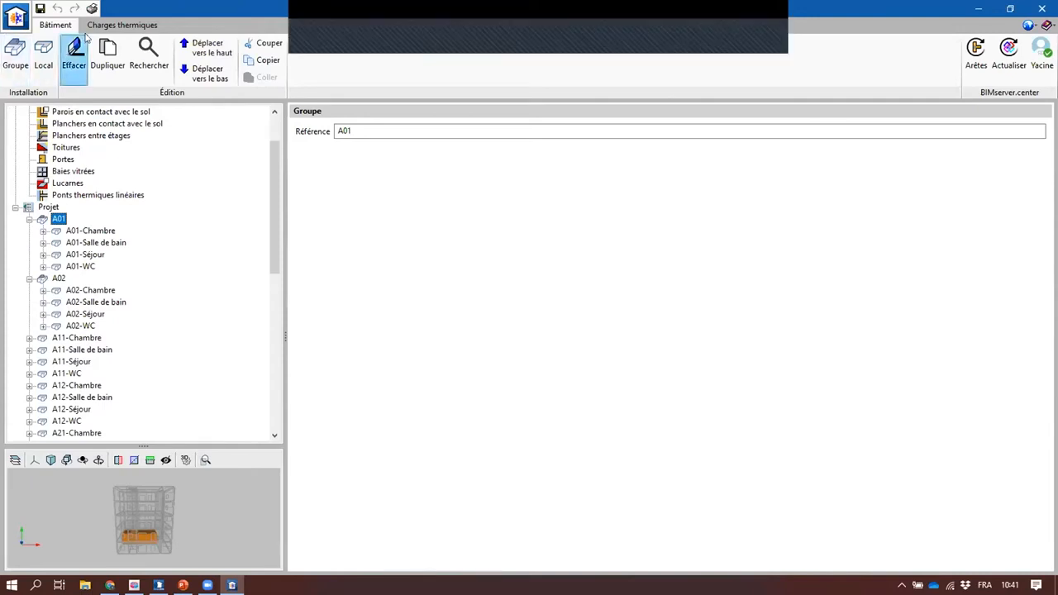
Step: Open the thermal loads location data and set the country to France in the ASHRAE weather data
left_click(118, 25)
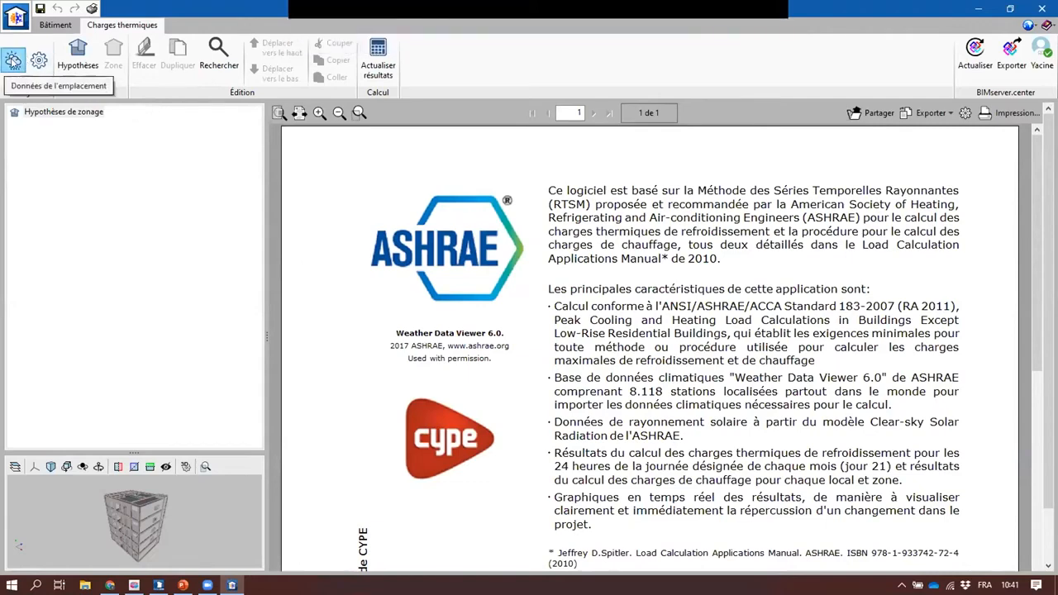
left_click(14, 60)
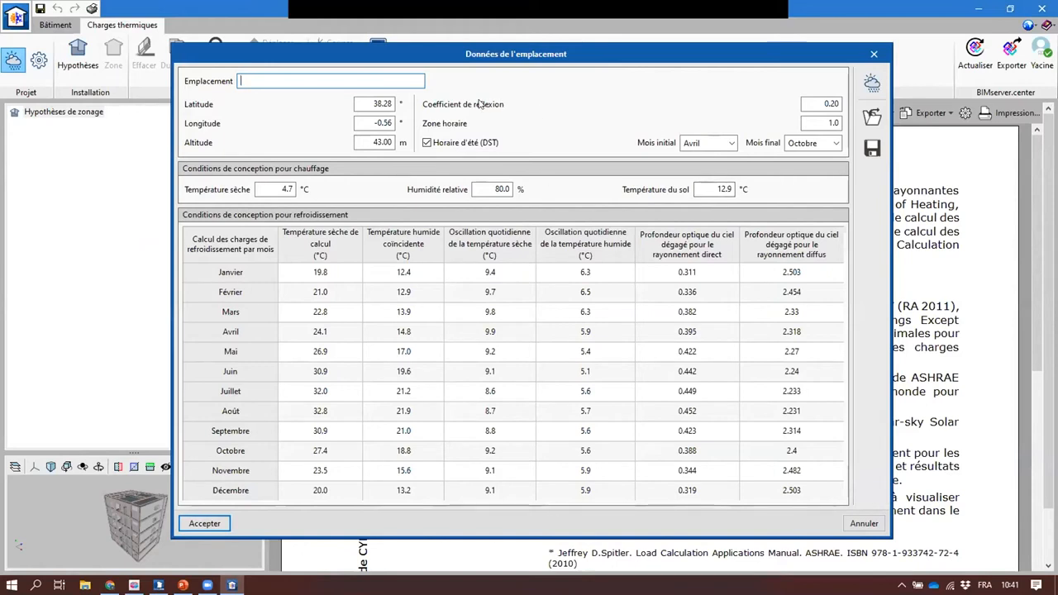
left_click(860, 80)
left_click(706, 200)
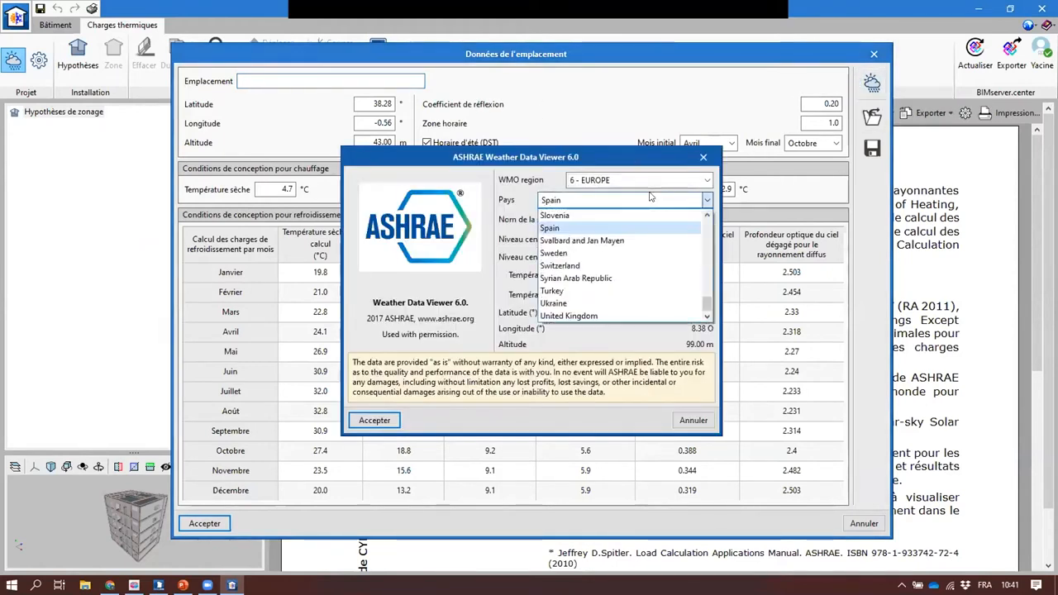
scroll(705, 297, "up", 10)
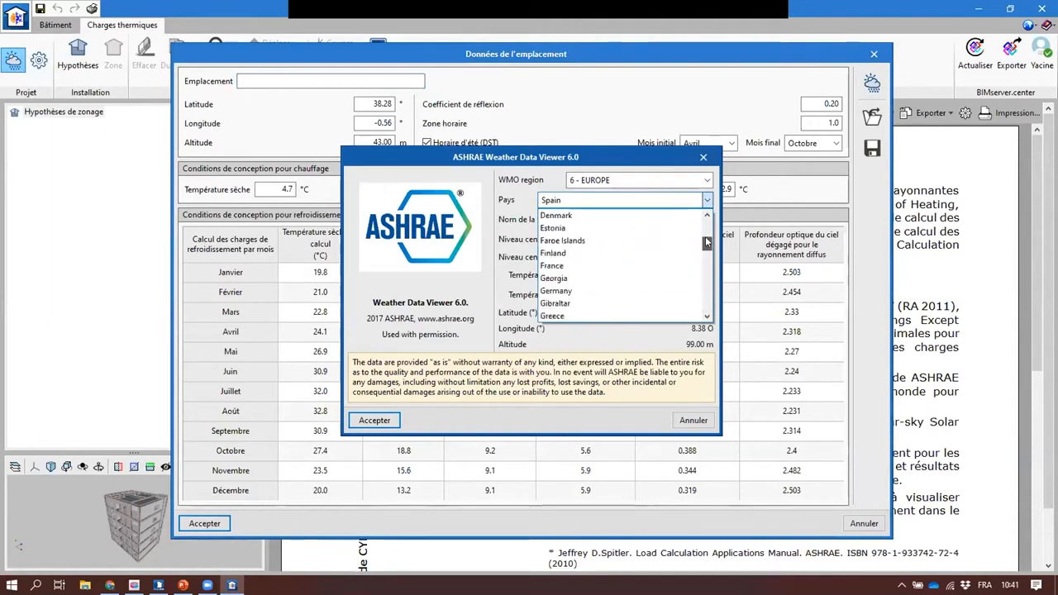
left_click(570, 266)
Step: Look for the project's weather station among the French stations, moving on to the names beginning with L
left_click(633, 221)
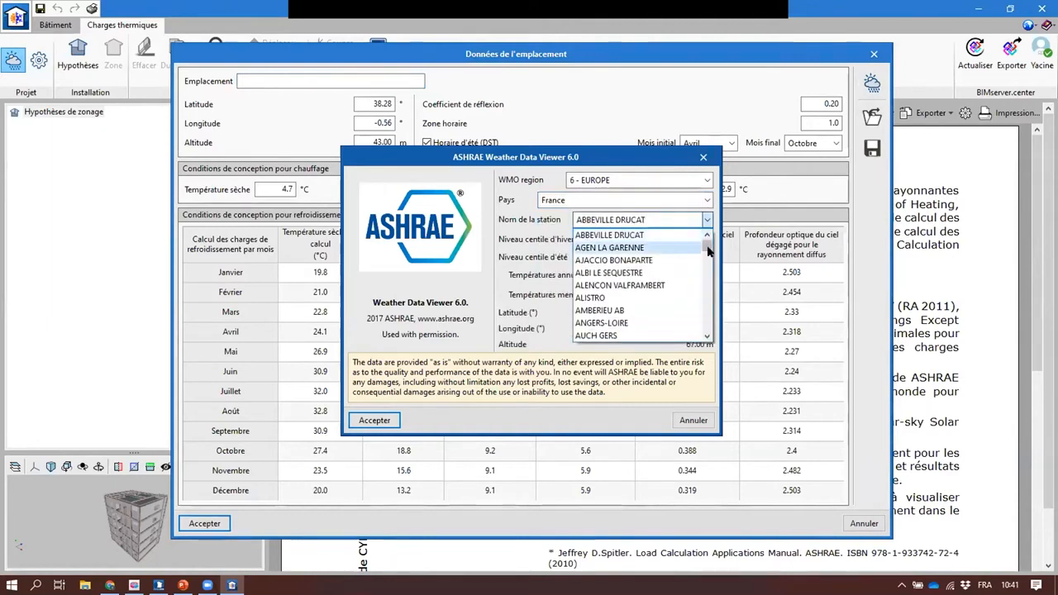
left_click_drag(708, 244, 707, 271)
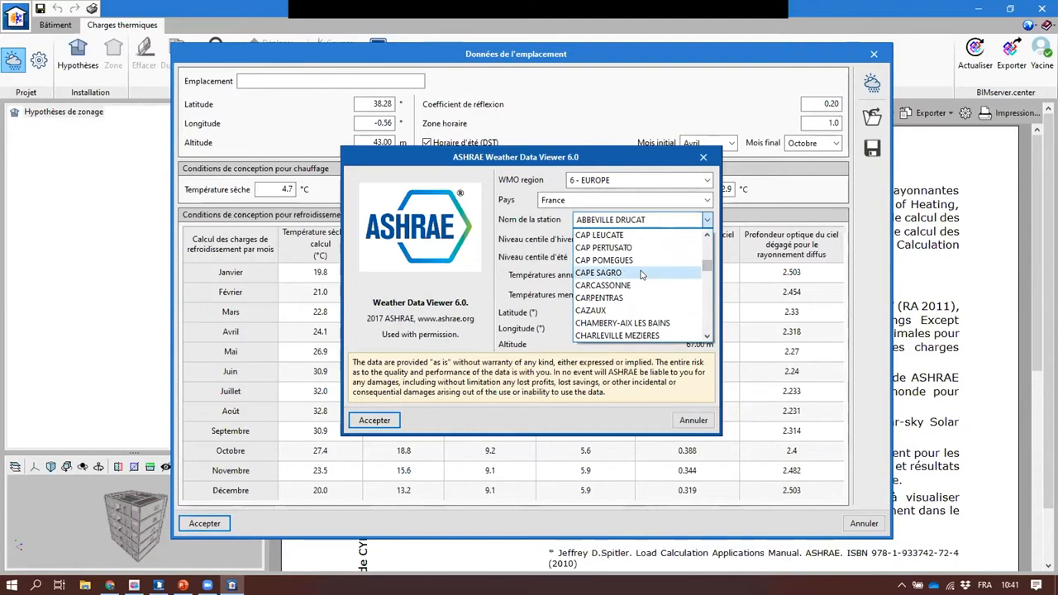
key("i")
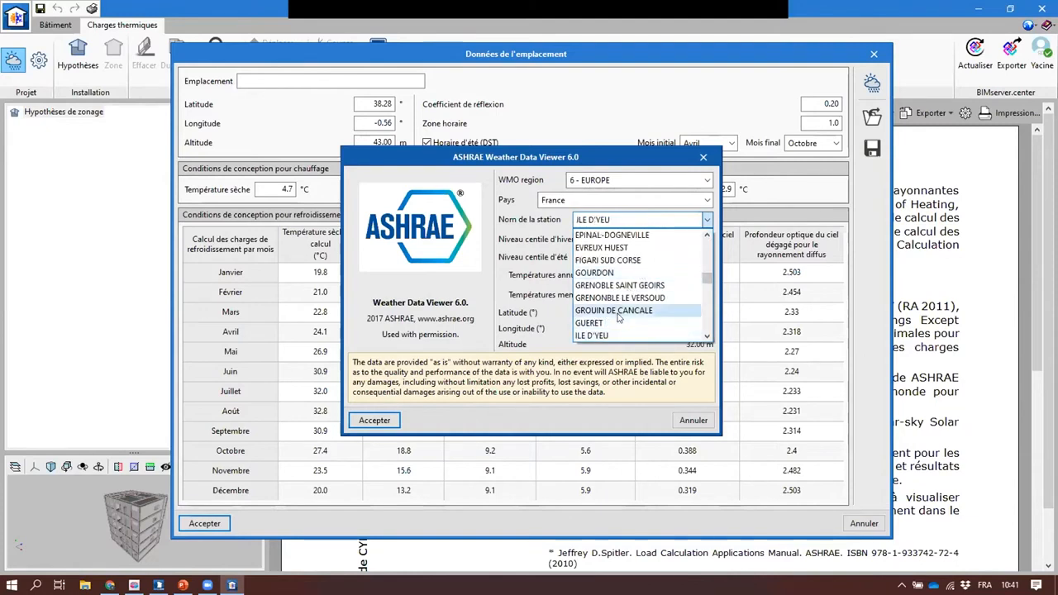
key("i")
key("i")
key("i")
key("i")
scroll(618, 317, "down", 3)
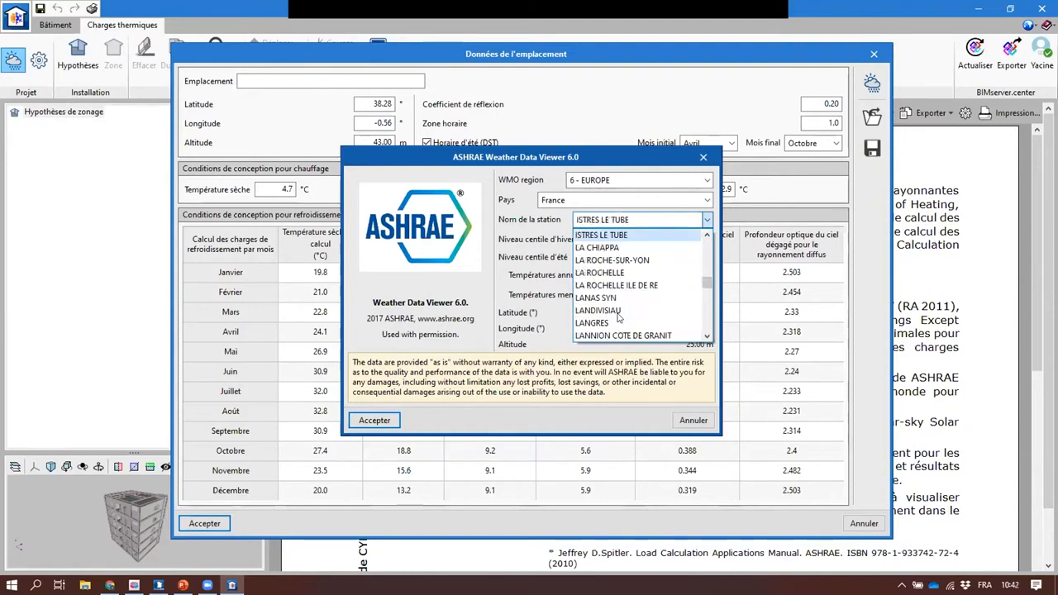
Step: Choose the RENNES ST JACQUES weather station in France and apply its climate data as the project's location data
left_click_drag(704, 278, 704, 279)
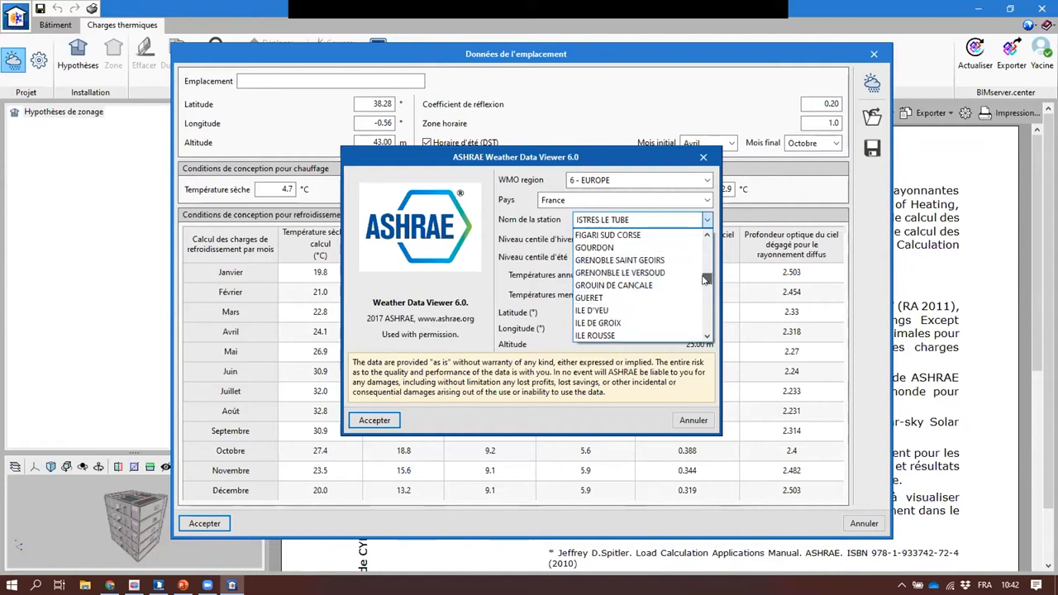
left_click(707, 336)
left_click(707, 337)
left_click(707, 336)
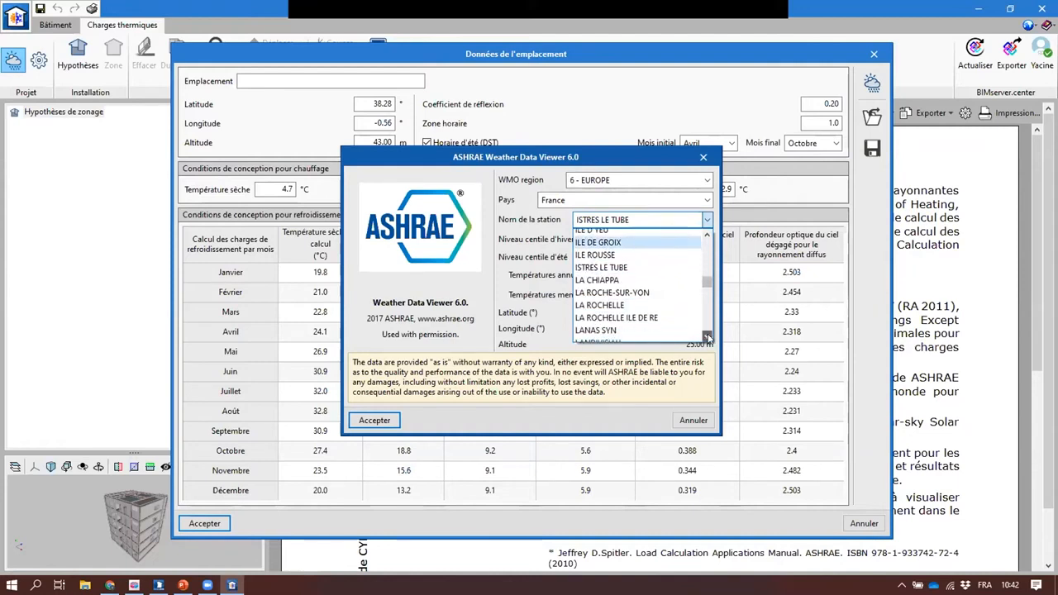
left_click(707, 336)
left_click(707, 336)
left_click(707, 336)
left_click(707, 336)
left_click(707, 336)
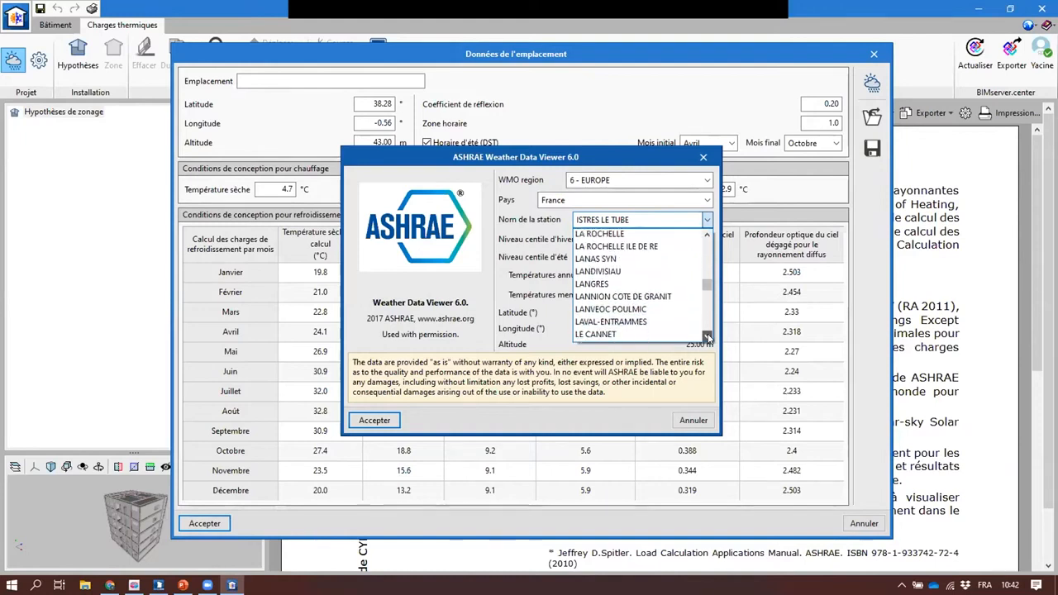
left_click(707, 337)
left_click(707, 336)
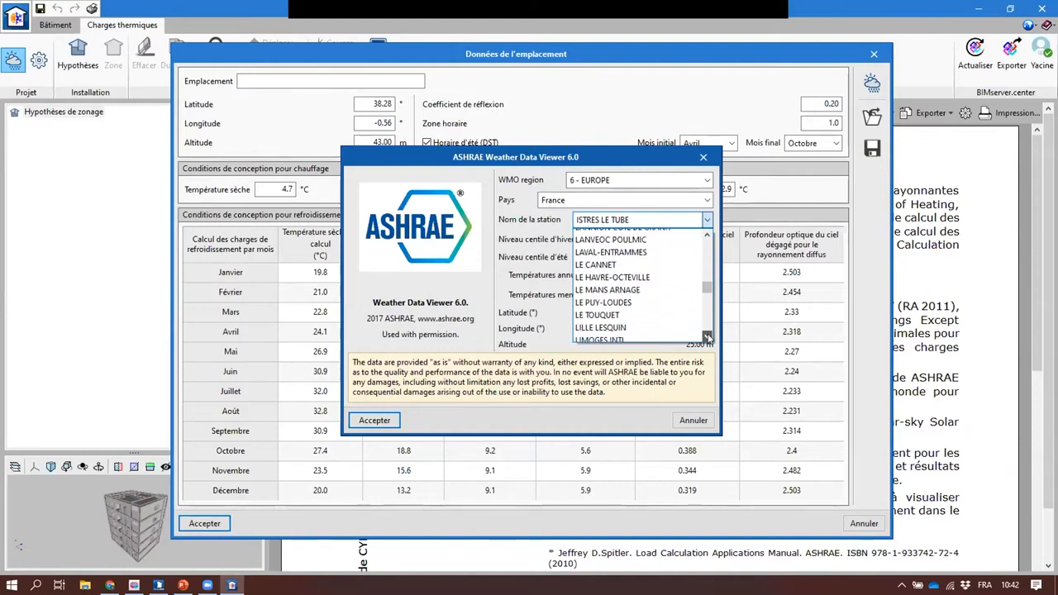
key("r")
key("r")
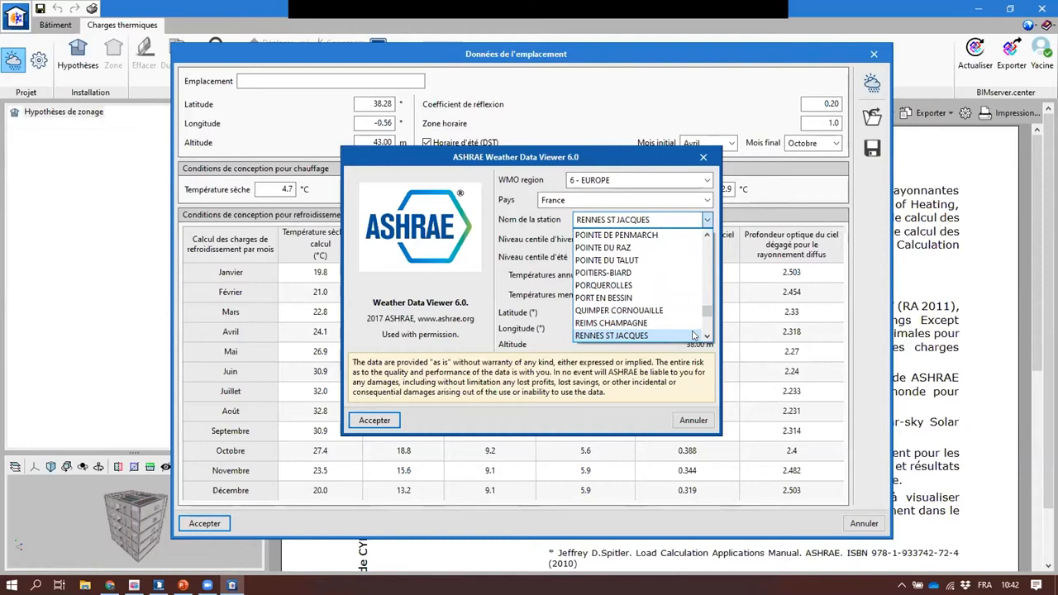
left_click(649, 335)
left_click(367, 421)
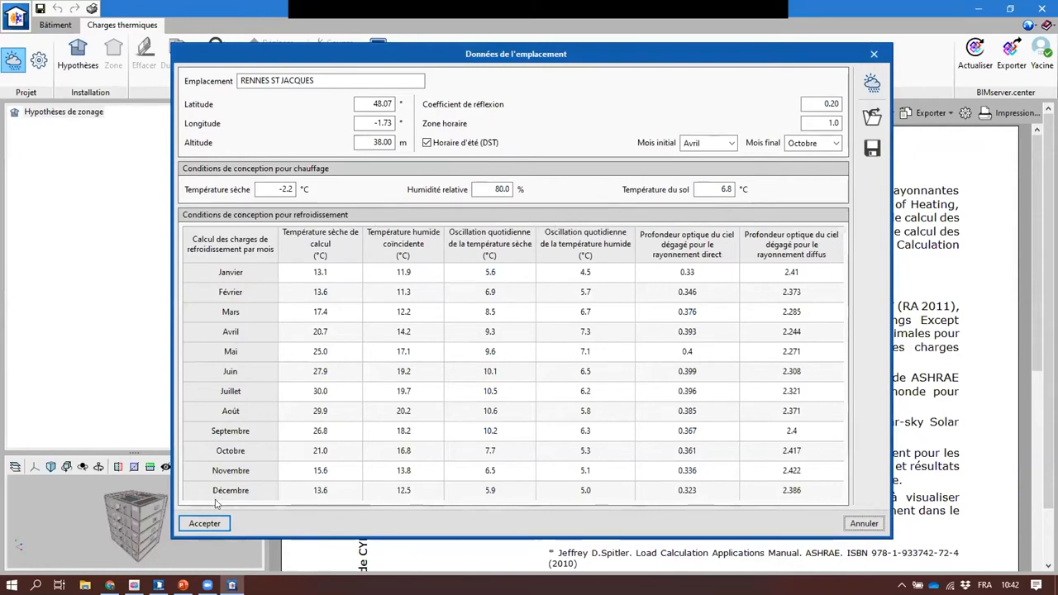
left_click(204, 523)
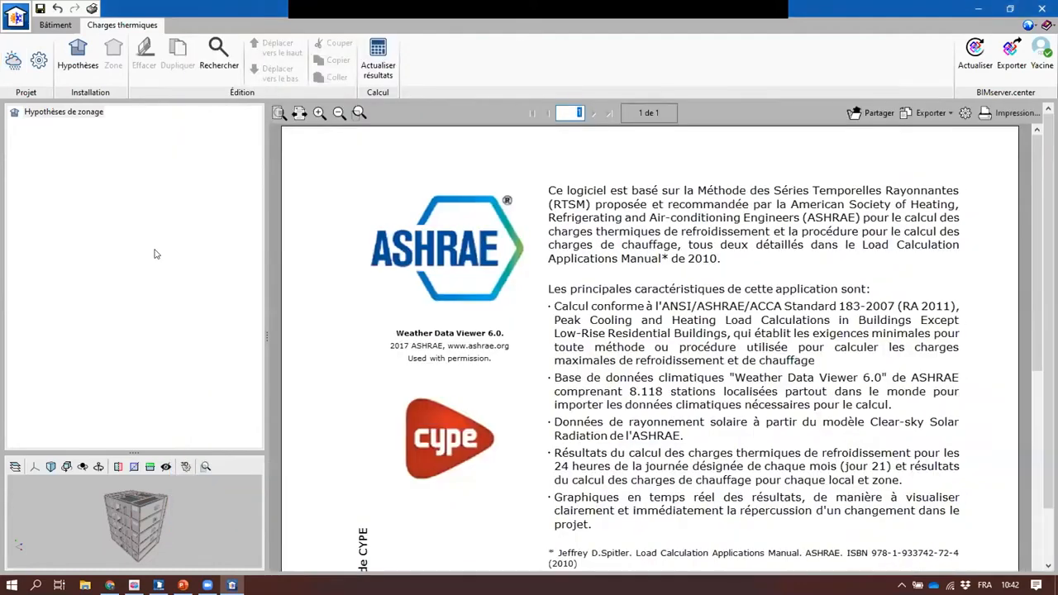
Step: Set the heating load calculation method to Norme EN 12831, accepting its default correction and reheat factors
left_click(39, 62)
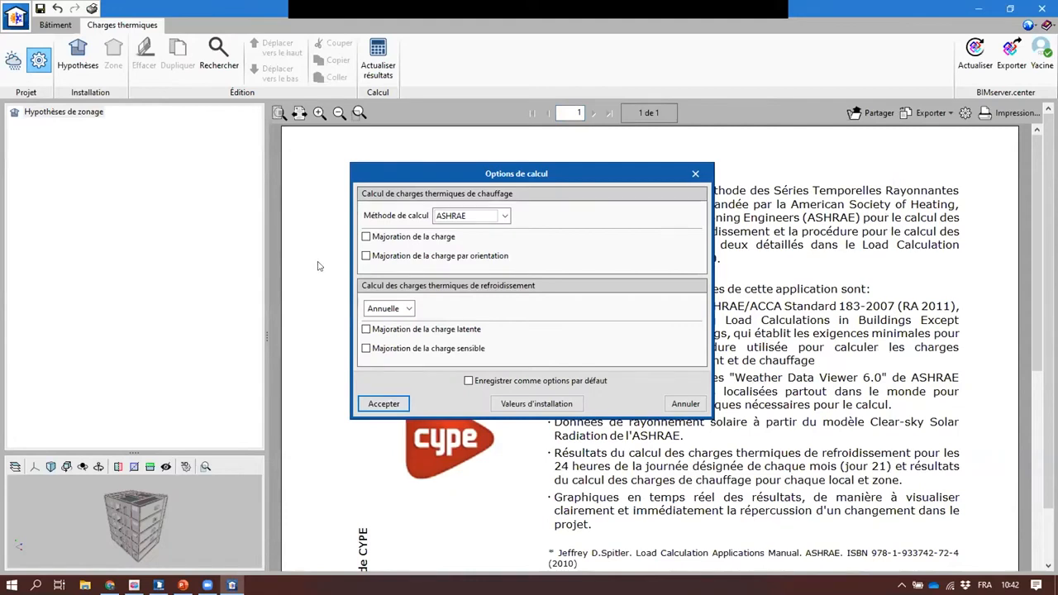
left_click(503, 216)
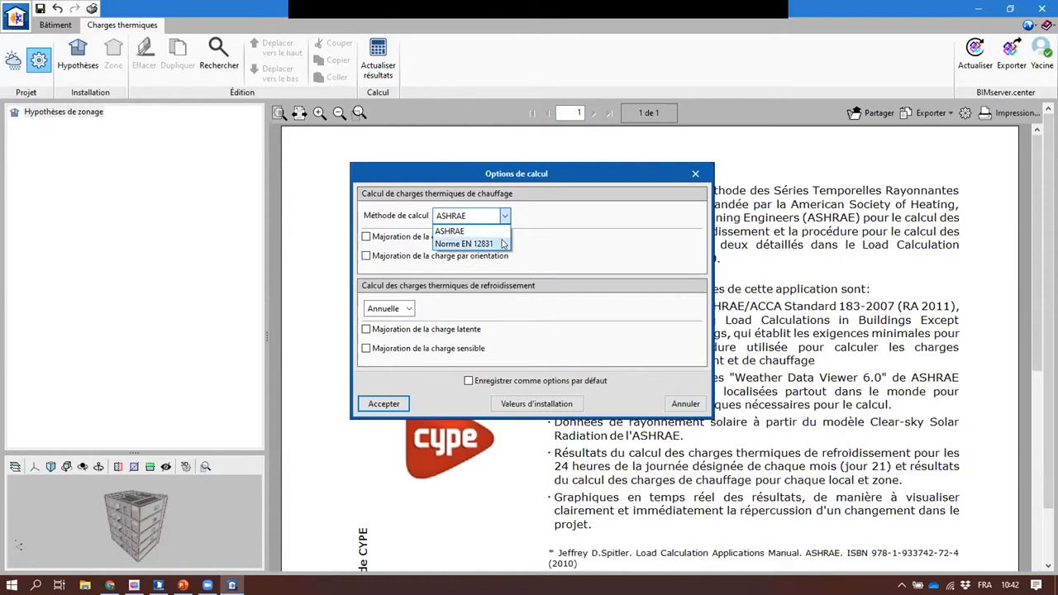
left_click(502, 243)
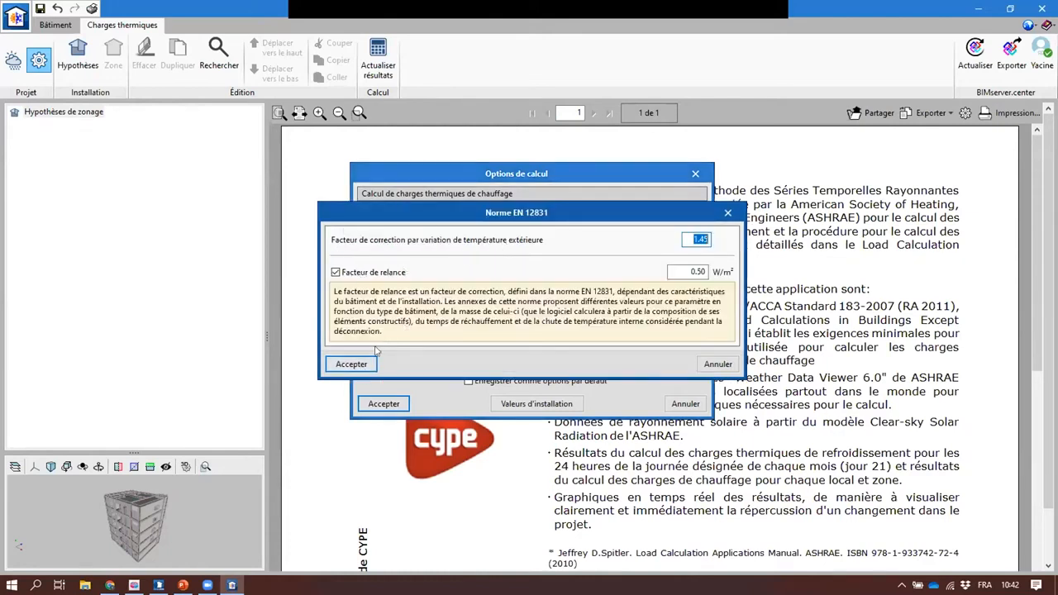
left_click(366, 364)
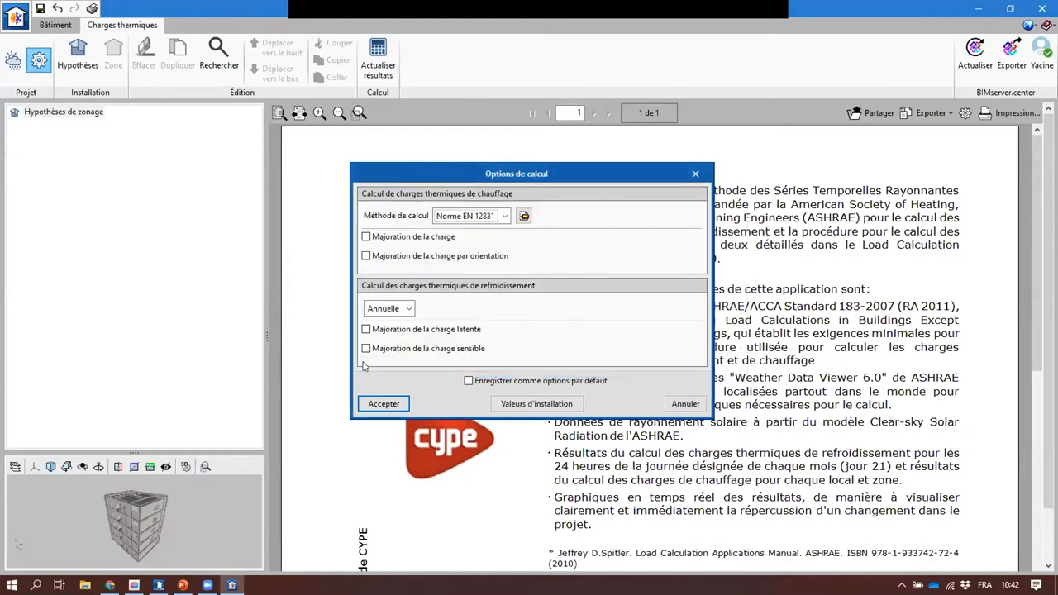
left_click(383, 405)
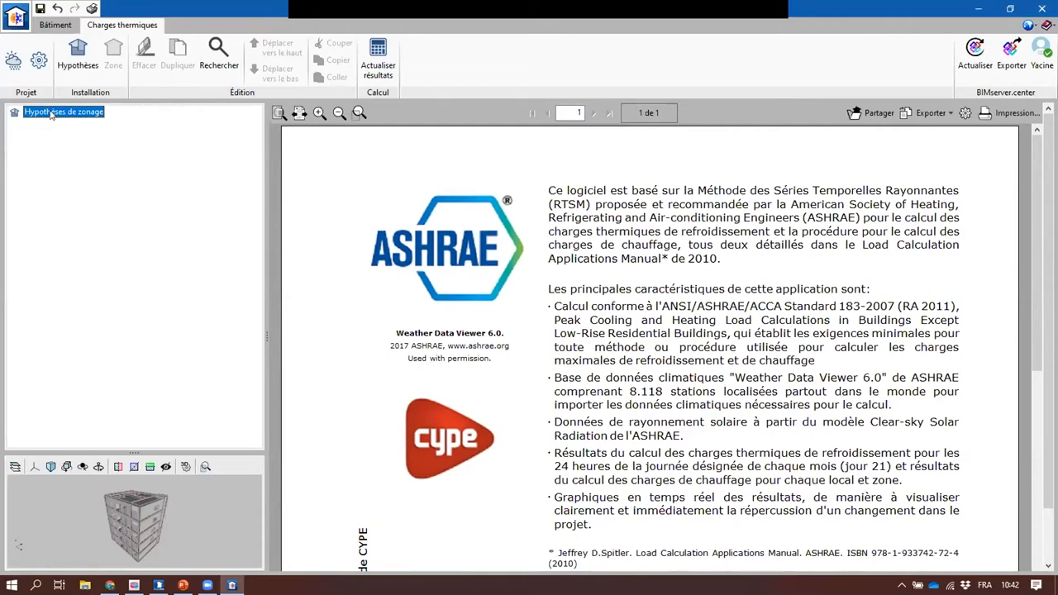
Step: Create a zoning hypothesis with the default reference and add a zone to it containing the room groups A01 and A02
left_click(78, 56)
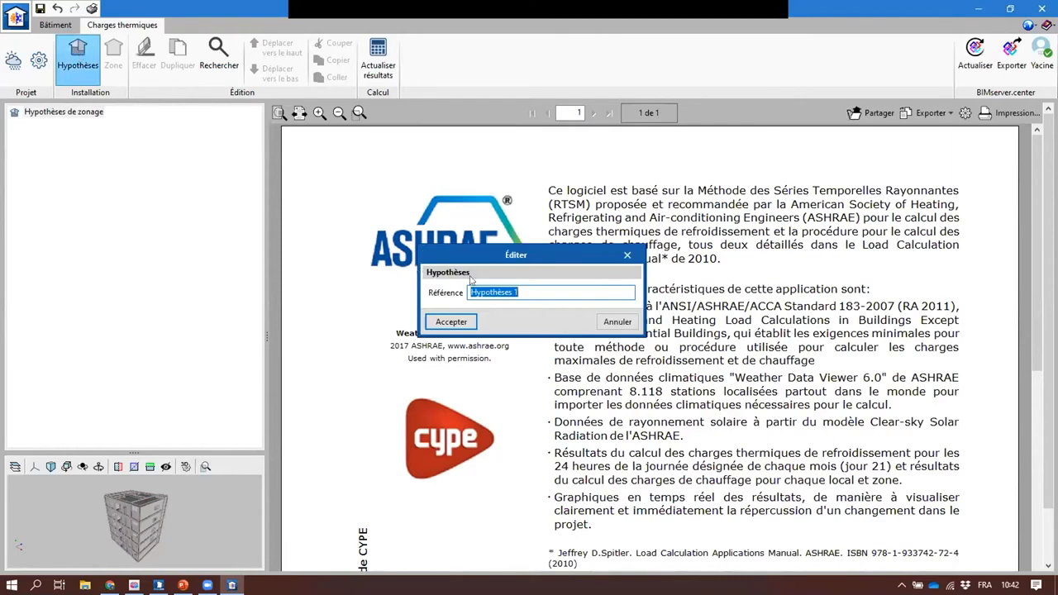
left_click(451, 322)
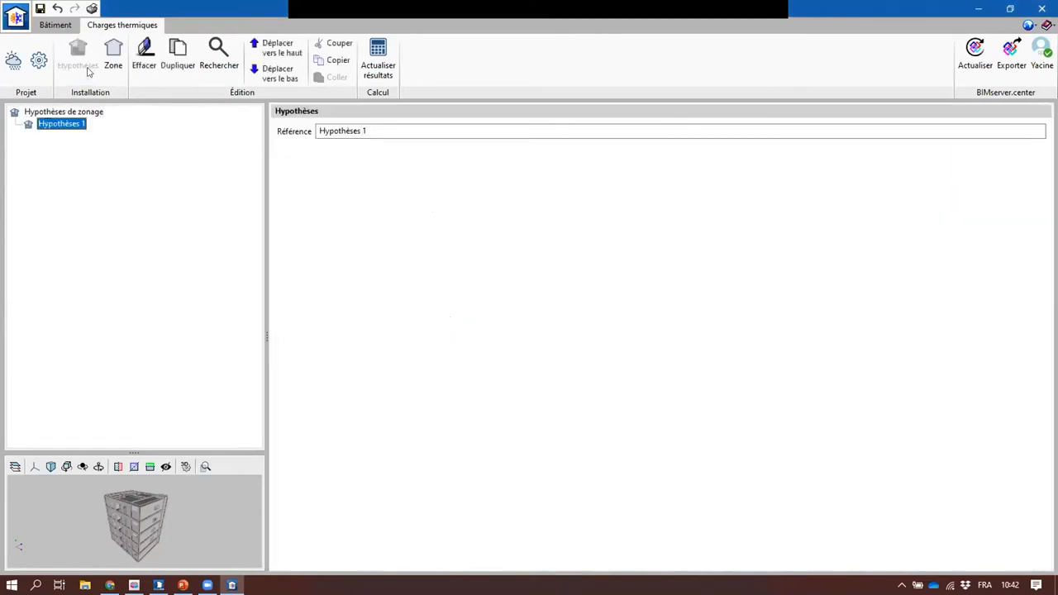
left_click(113, 56)
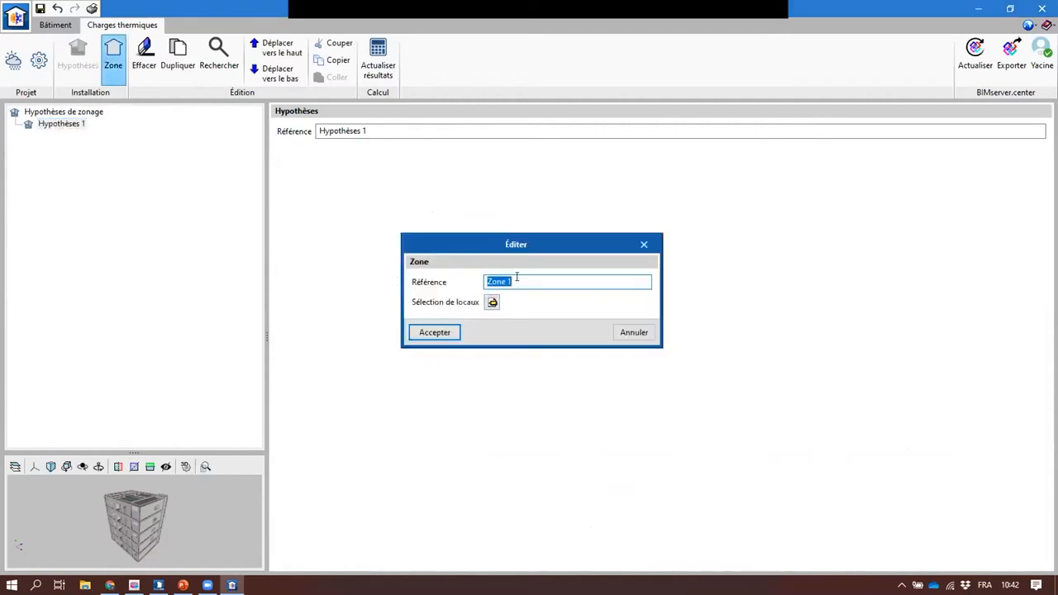
left_click(492, 302)
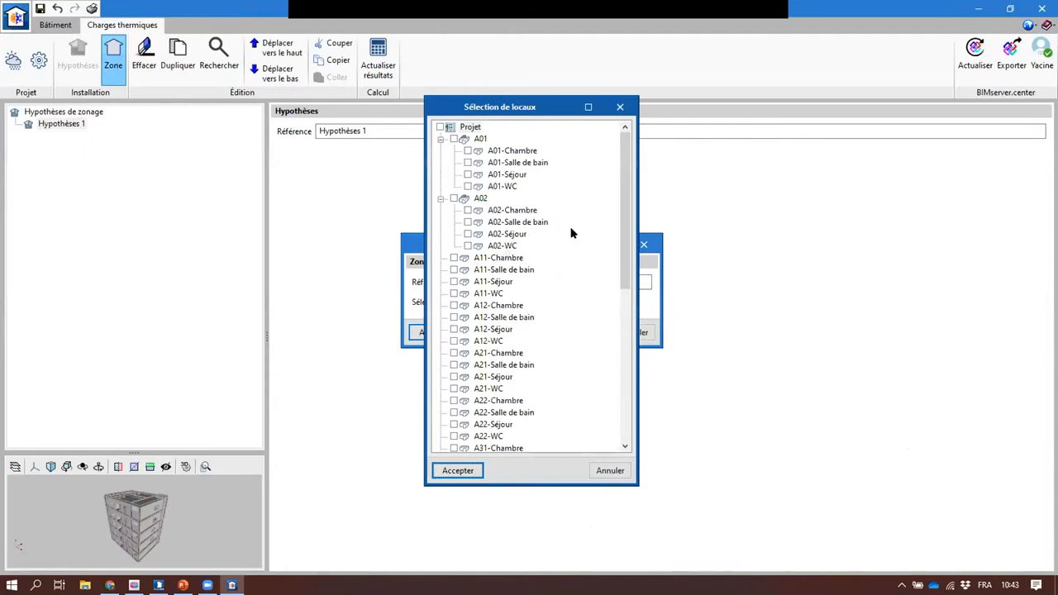
left_click(453, 139)
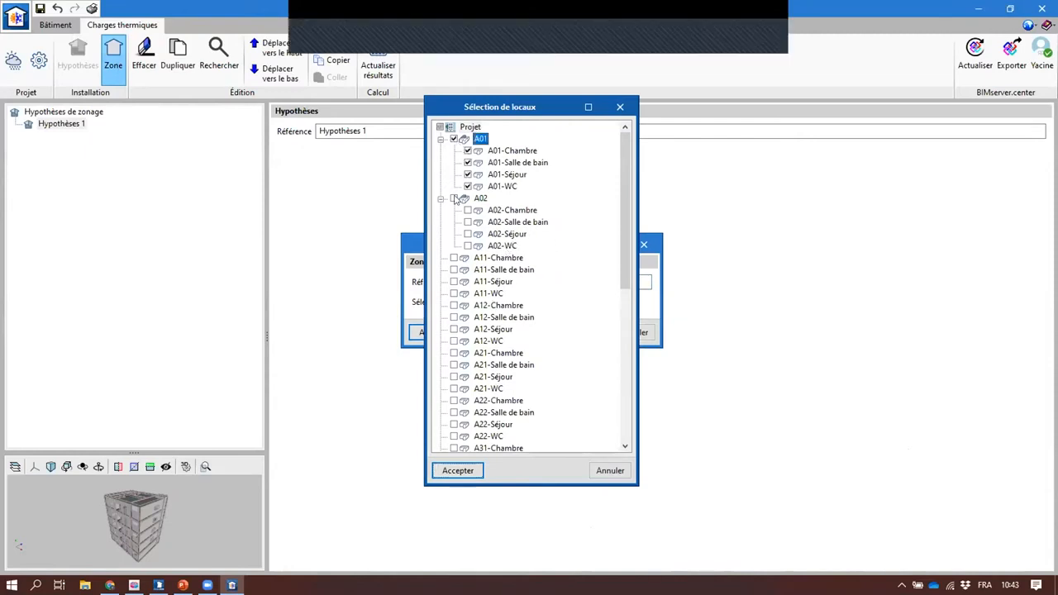
left_click(453, 198)
left_click(481, 471)
left_click(458, 334)
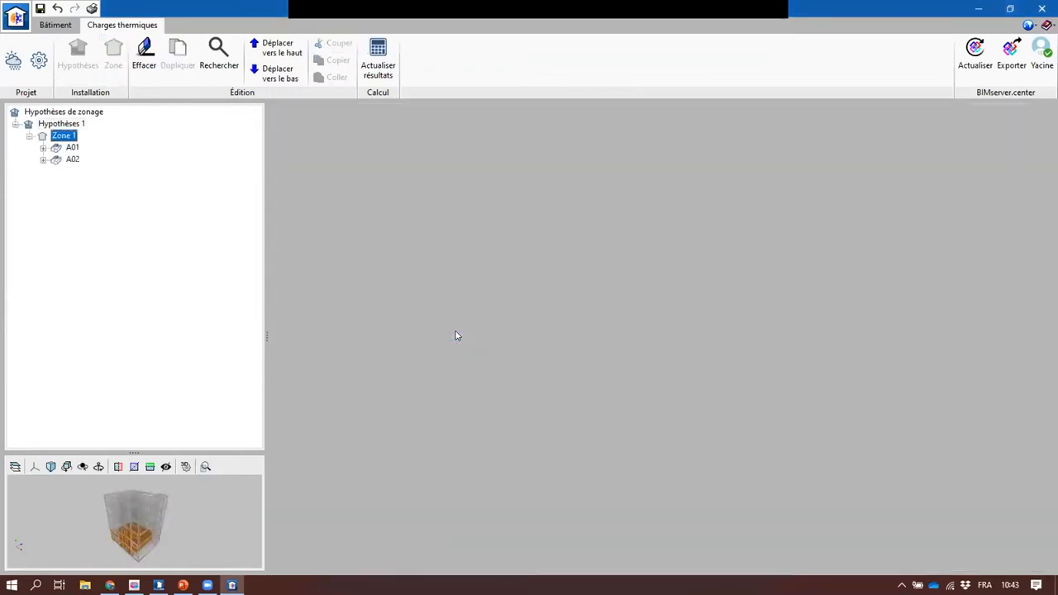
Step: Calculate the thermal loads and display the zone's results as Description du calcul
left_click(71, 146)
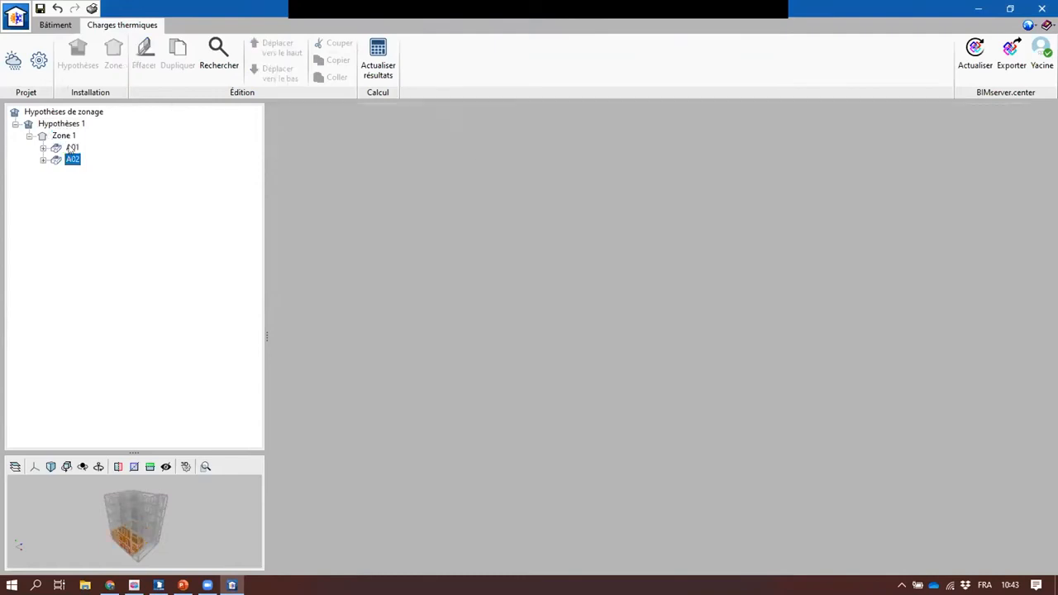
left_click(67, 137)
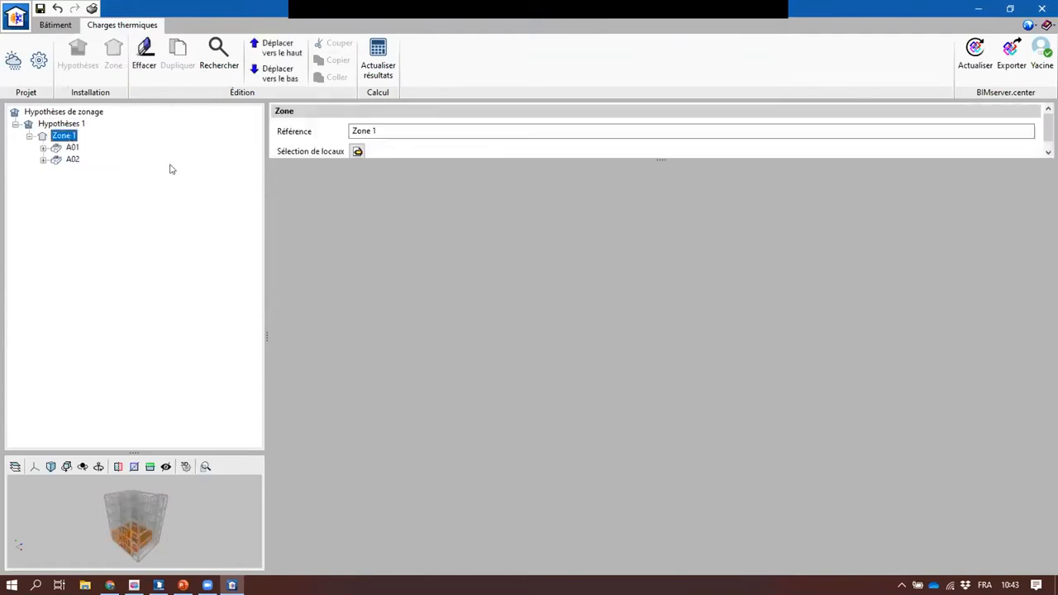
left_click(377, 54)
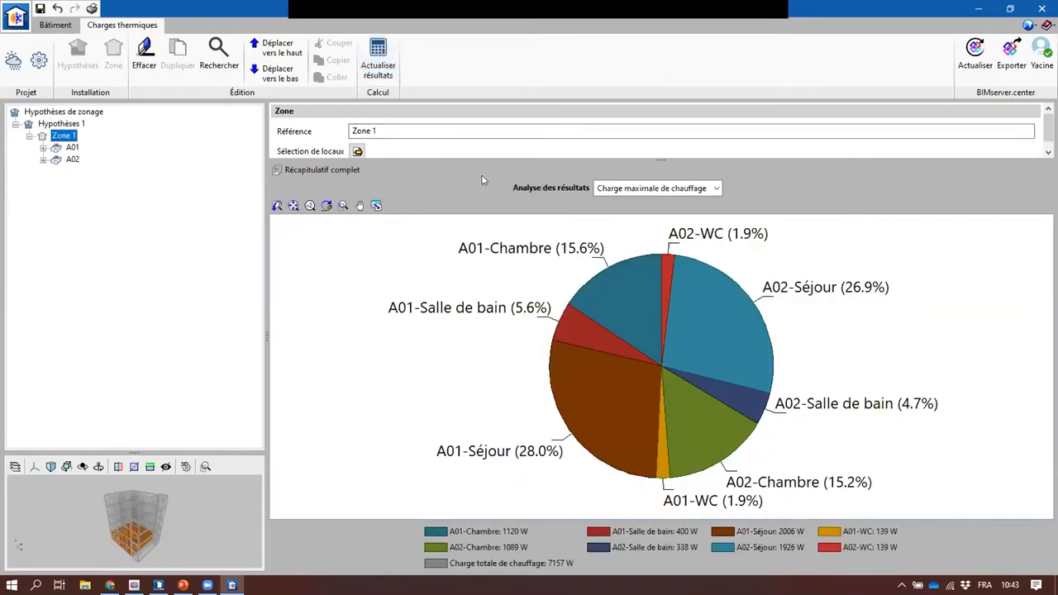
left_click(682, 187)
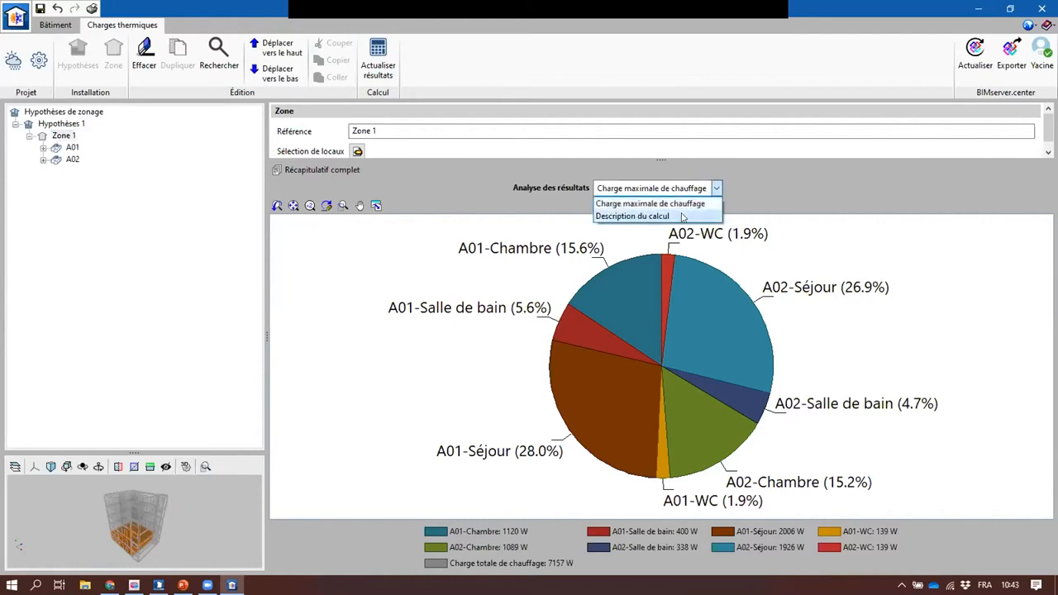
left_click(683, 217)
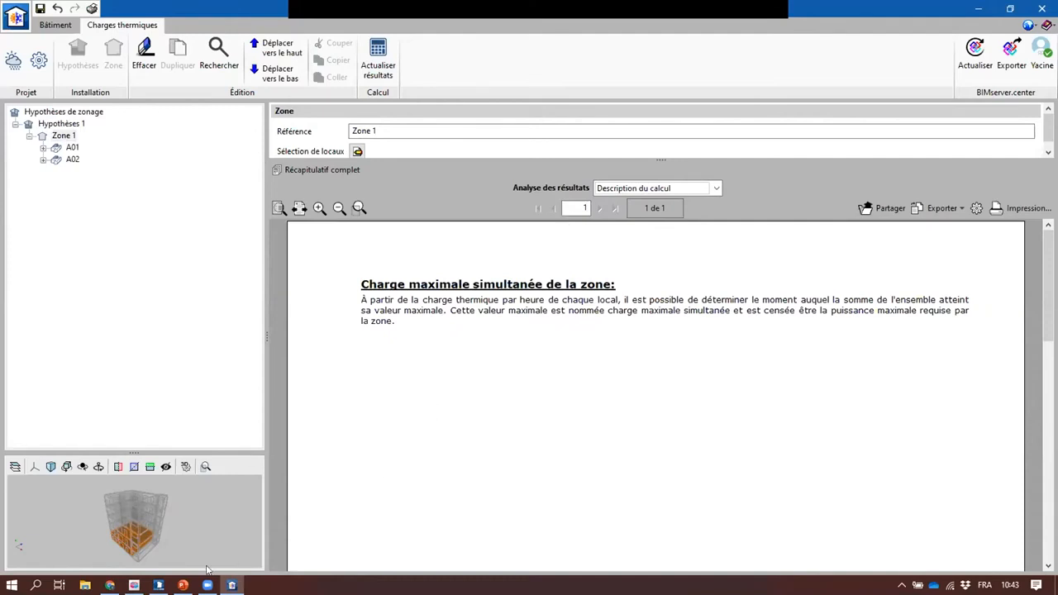
Step: Switch to PowerPoint to view the Démonstration 2 slide
left_click(183, 586)
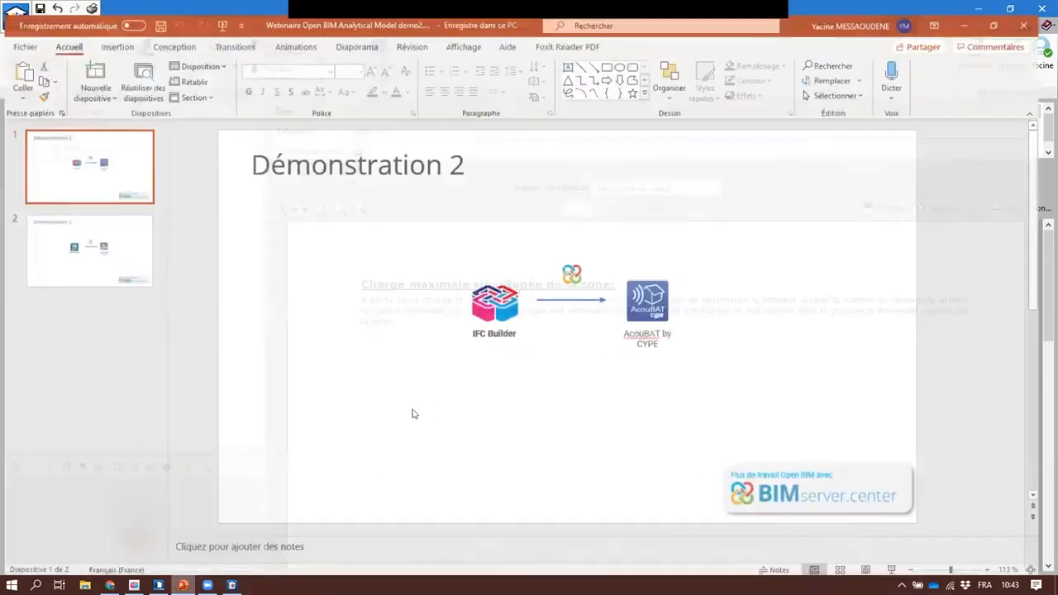
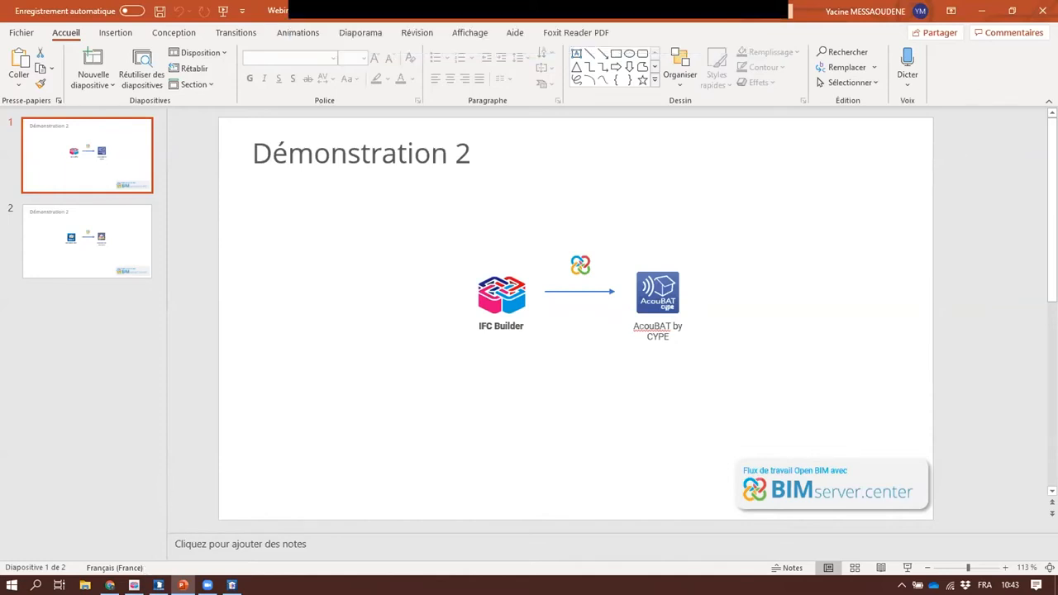
Step: Switch to IFC Builder and examine the building from several sides in a 3D view of all levels
left_click(134, 585)
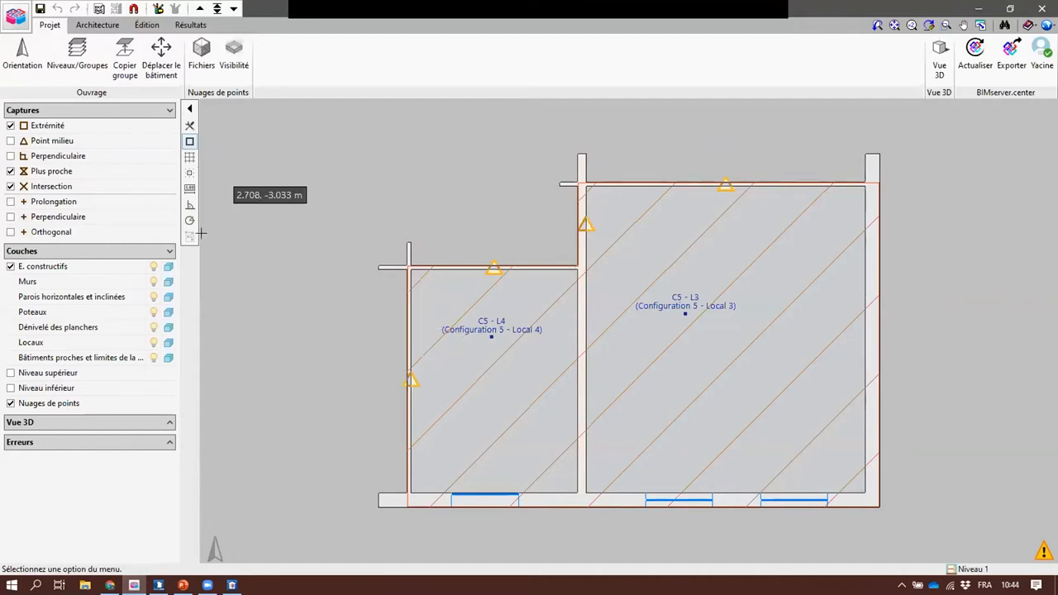
left_click(939, 55)
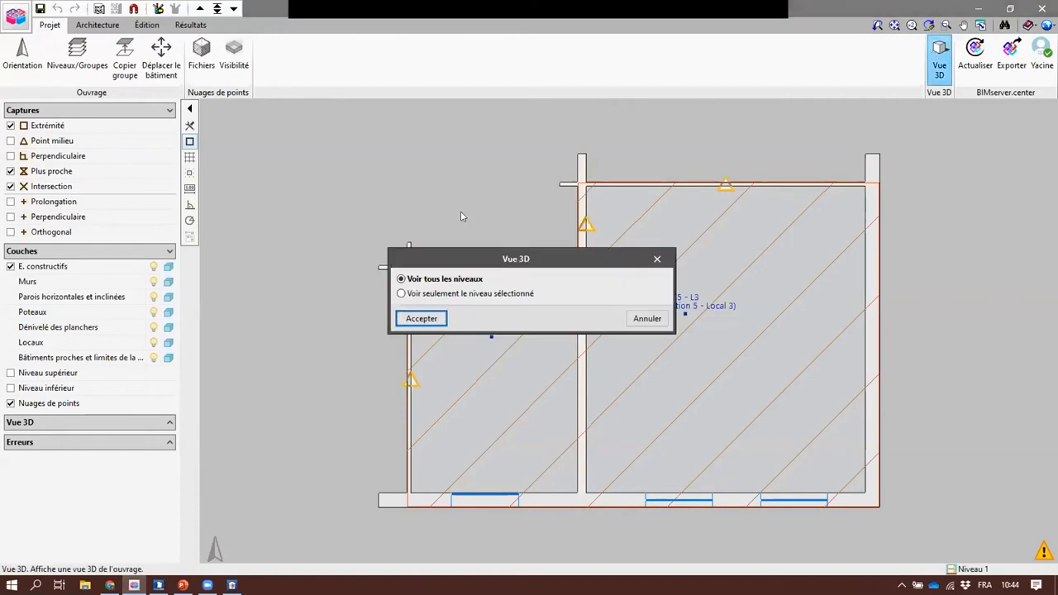
left_click(420, 319)
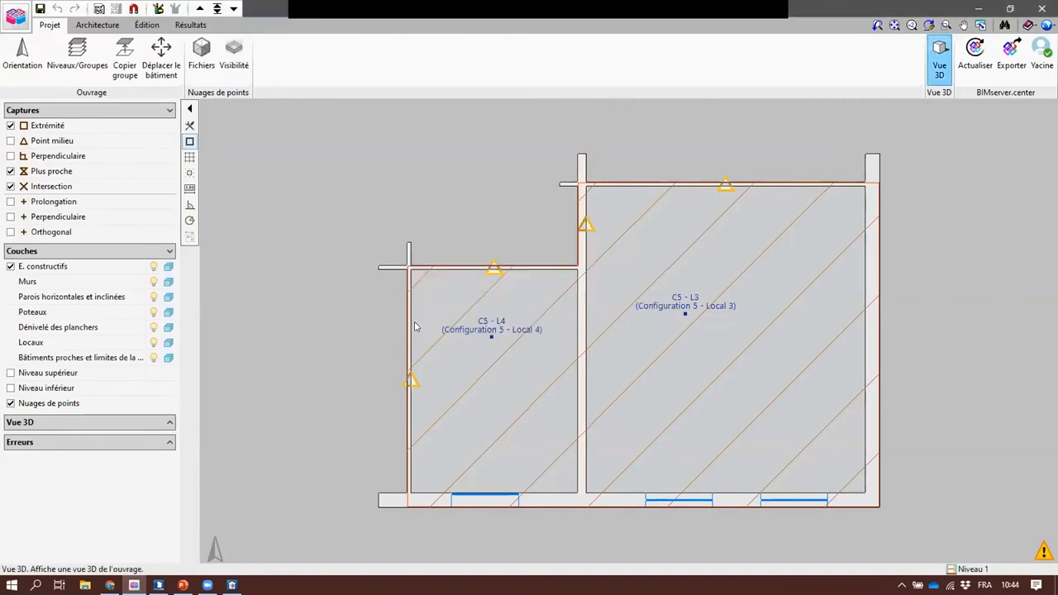
left_click(708, 134)
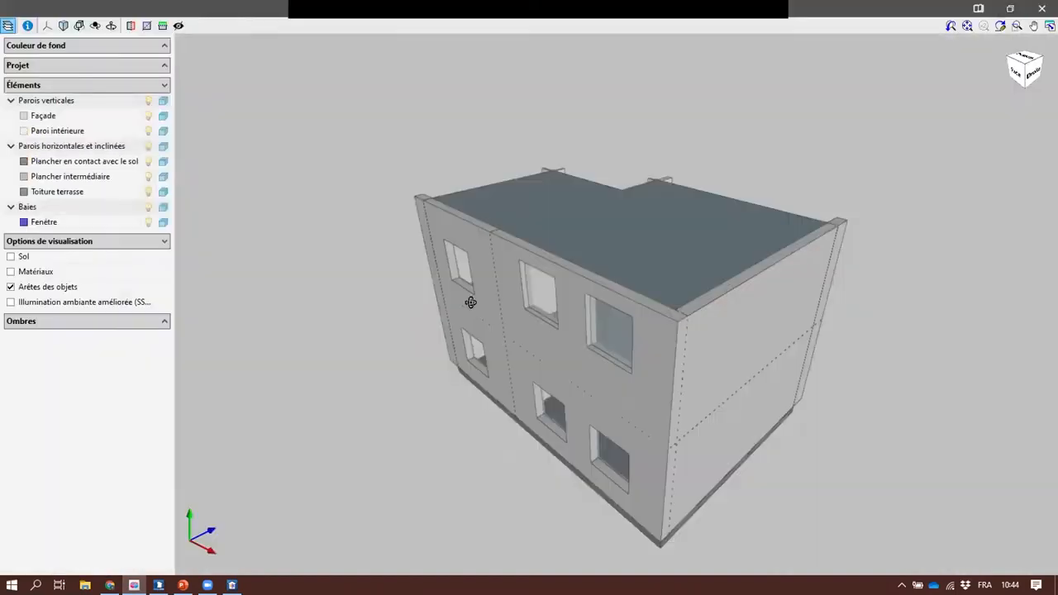
left_click_drag(471, 303, 802, 311)
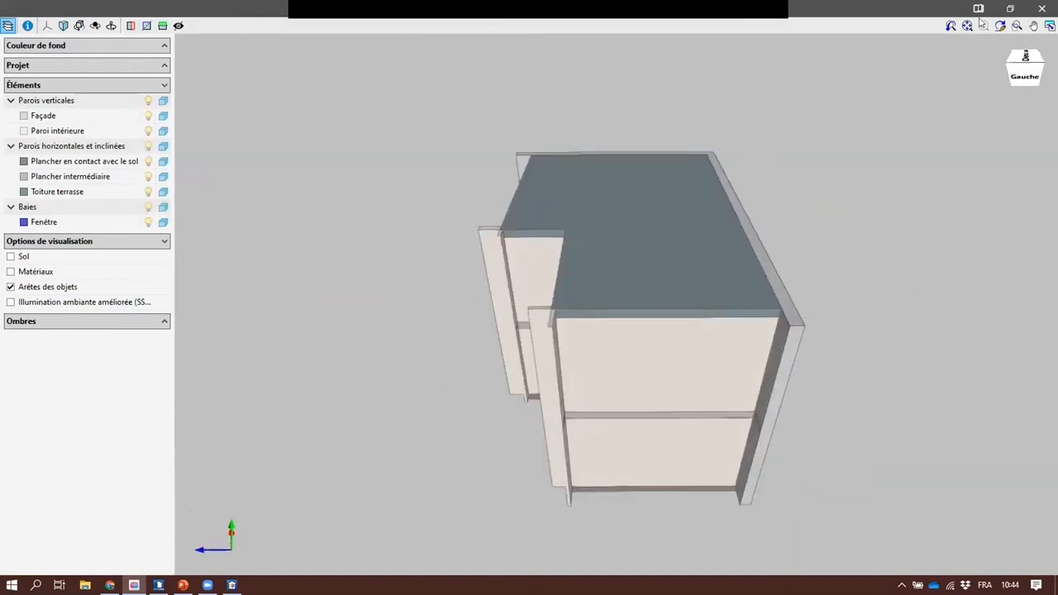
left_click(1042, 8)
middle_click_drag(468, 364, 452, 353)
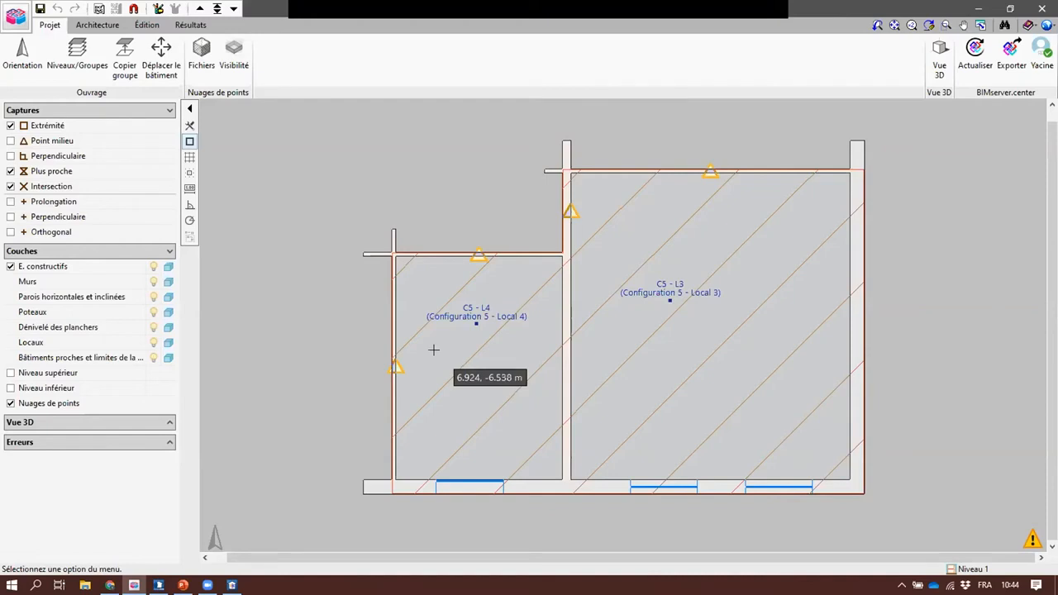
scroll(446, 353, "up", 2)
scroll(446, 353, "down", 3)
middle_click_drag(447, 353, 436, 363)
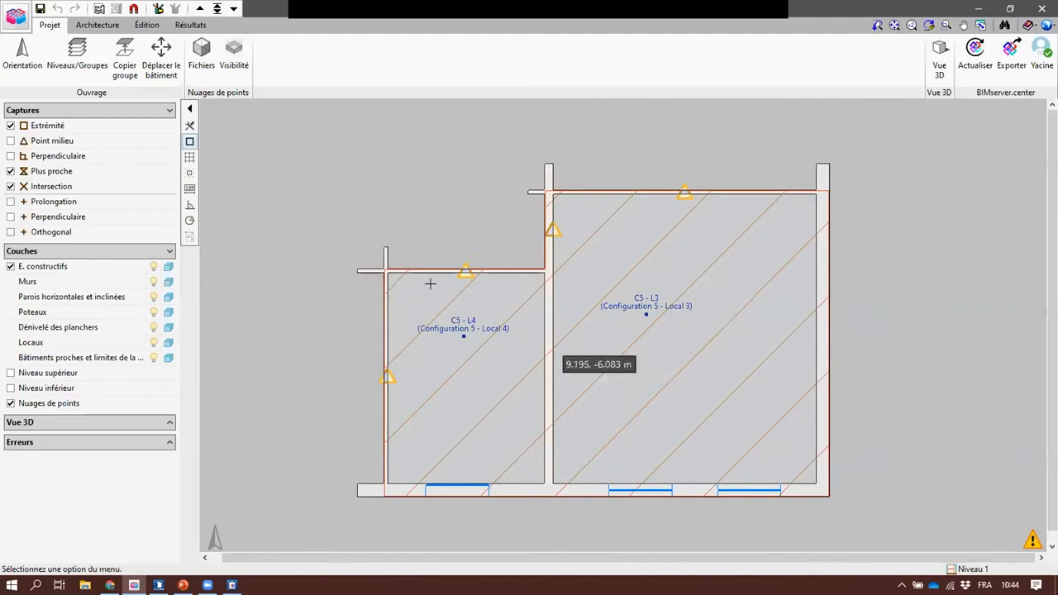
Step: Split the wall between Local 4 and Local 3 partway along and shift its facade-side segment towards Local 4
left_click(96, 25)
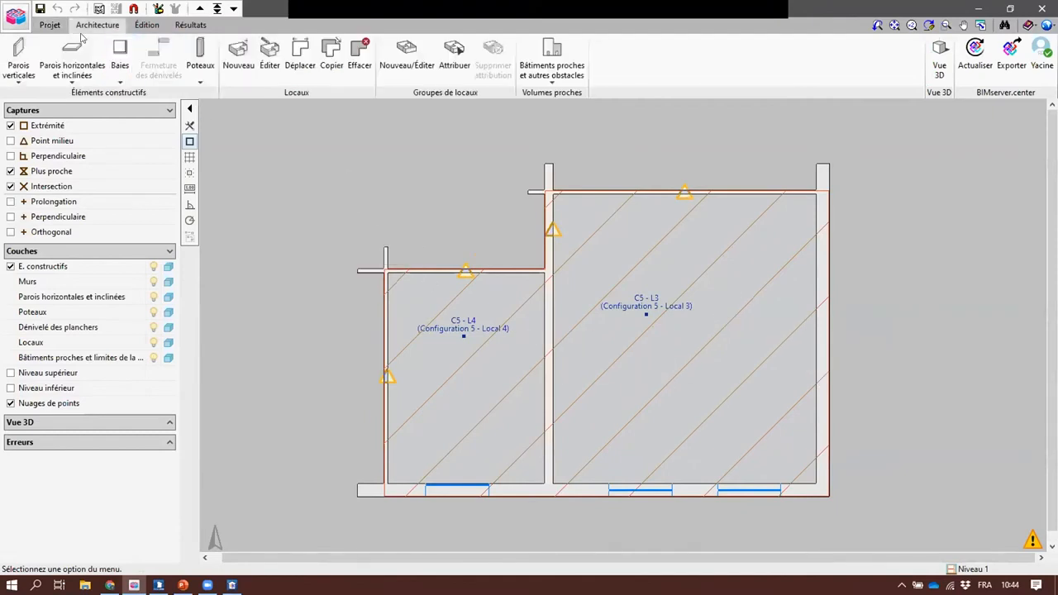
left_click(18, 62)
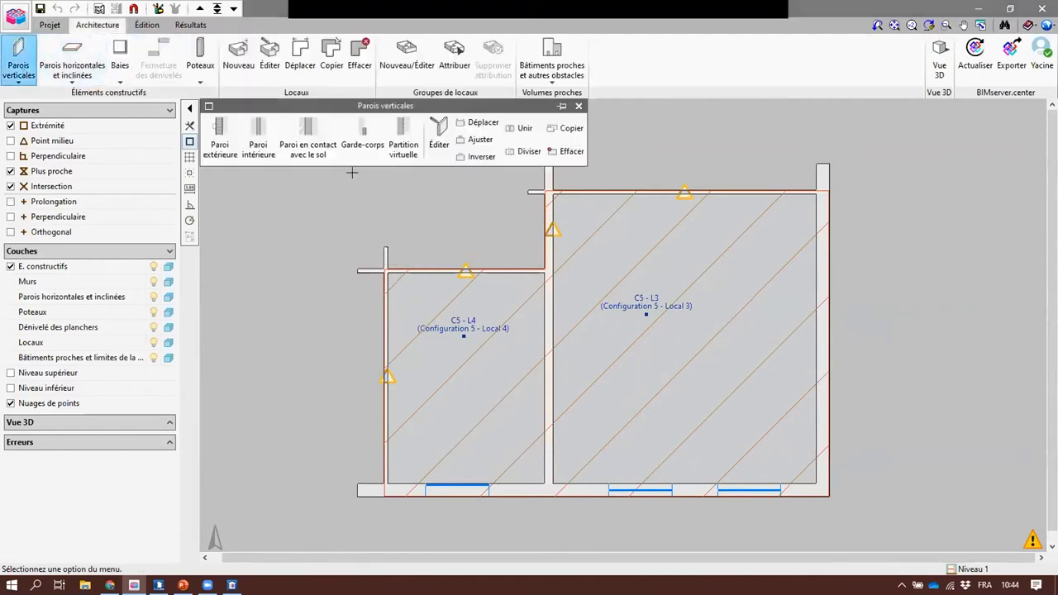
left_click(511, 152)
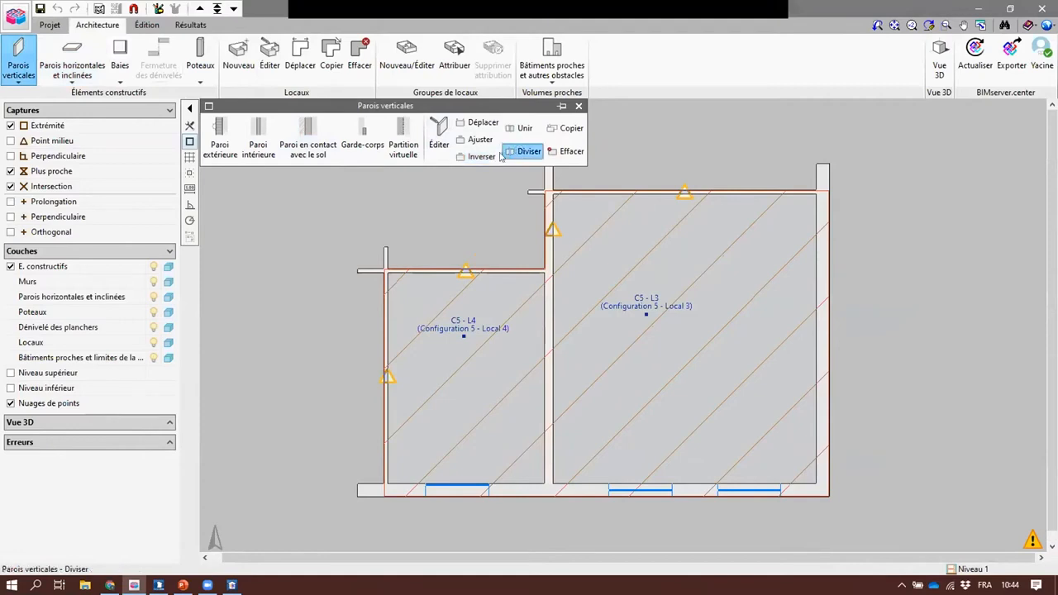
left_click(551, 395)
left_click(459, 120)
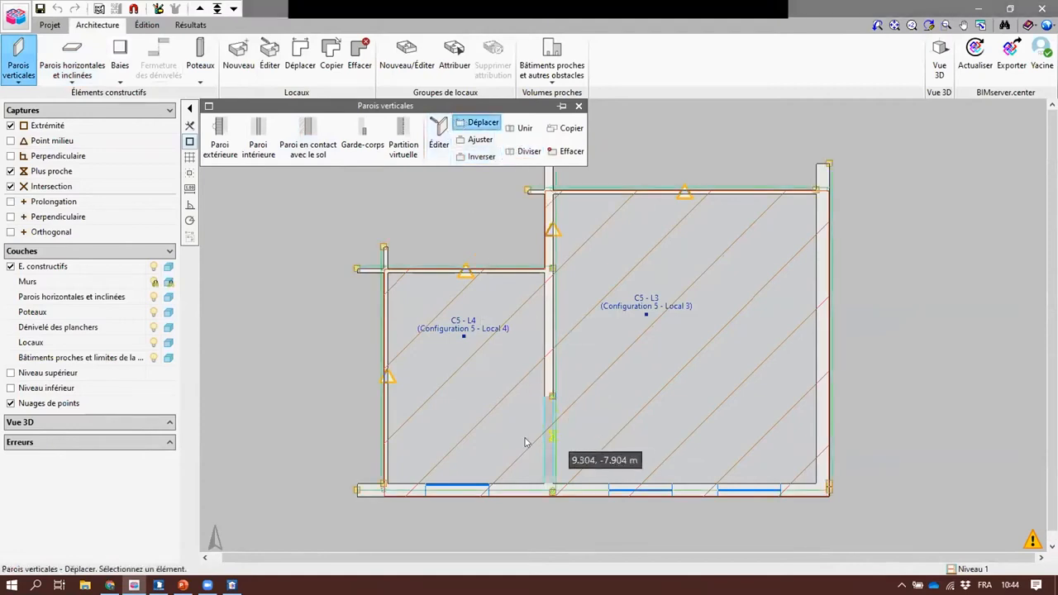
left_click(533, 446)
left_click(515, 432)
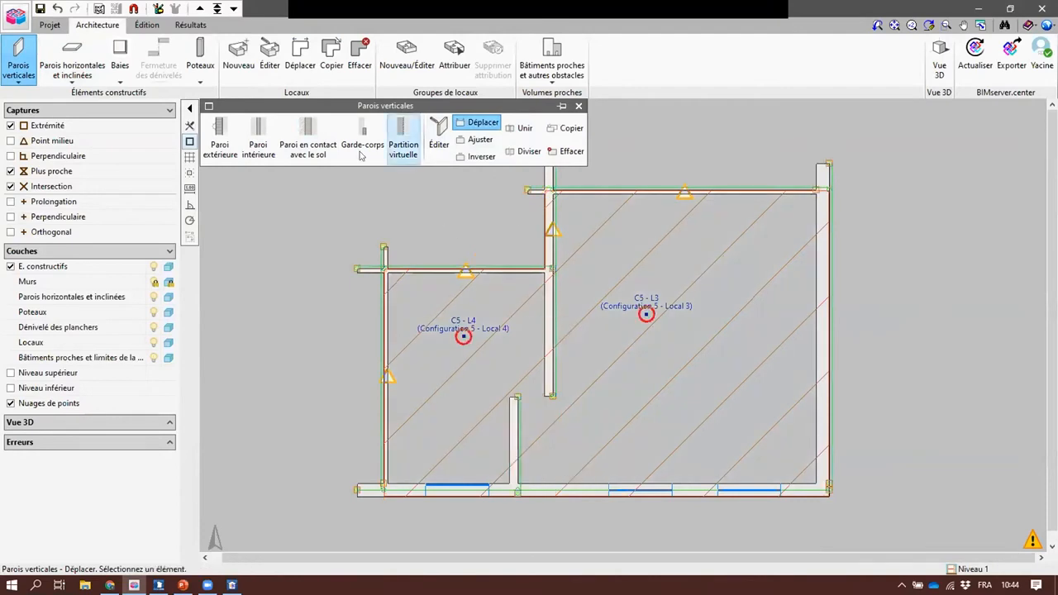
Step: Draw a short interior wall with orthogonal tracking, joining the ends of the two offset segments between Local 4 and Local 3
left_click(258, 137)
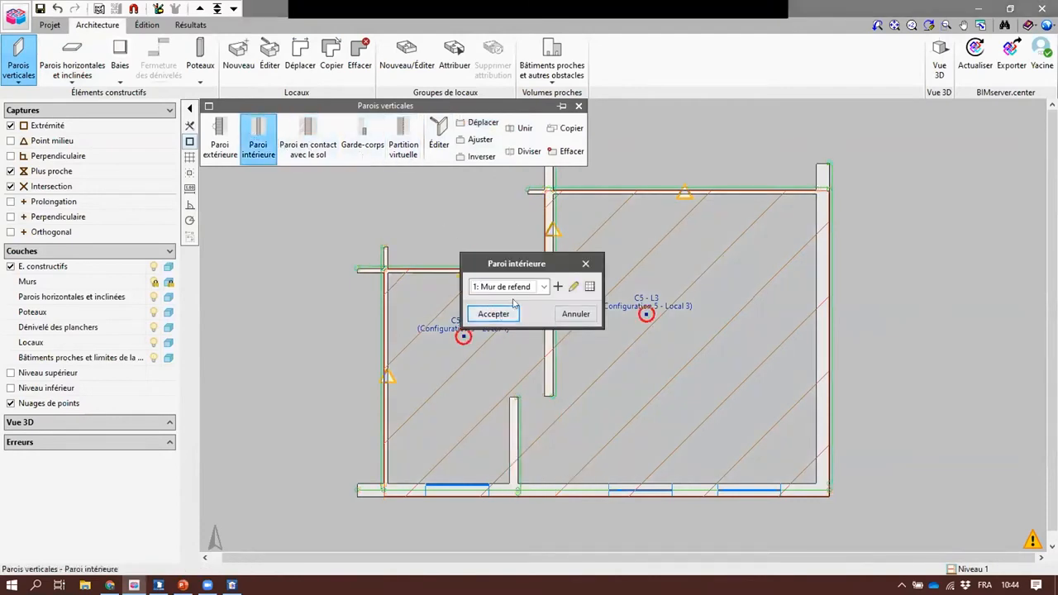
left_click(508, 287)
left_click(506, 313)
left_click(493, 314)
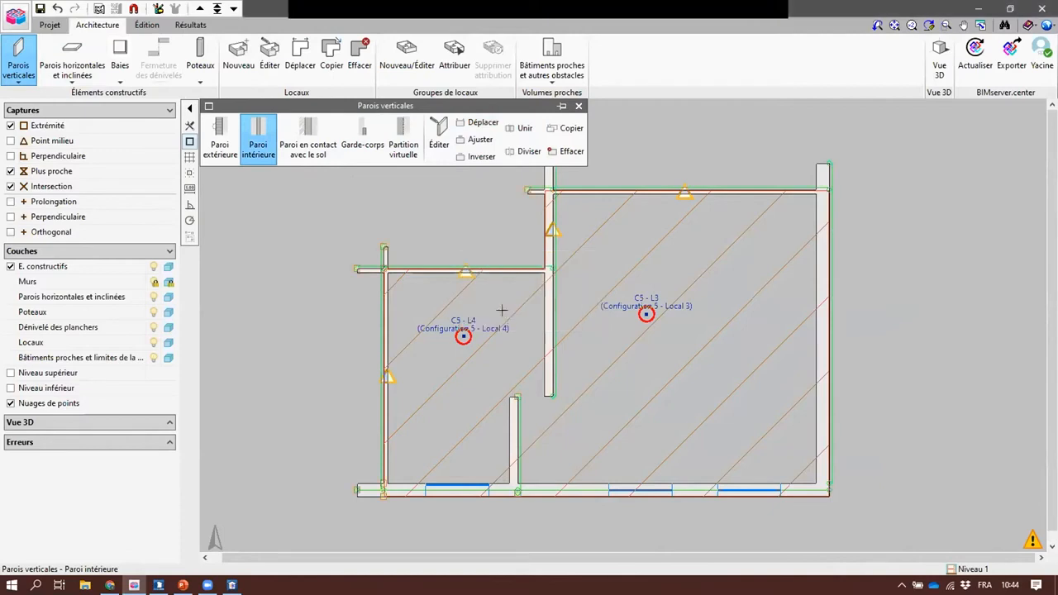
scroll(537, 402, "up", 5)
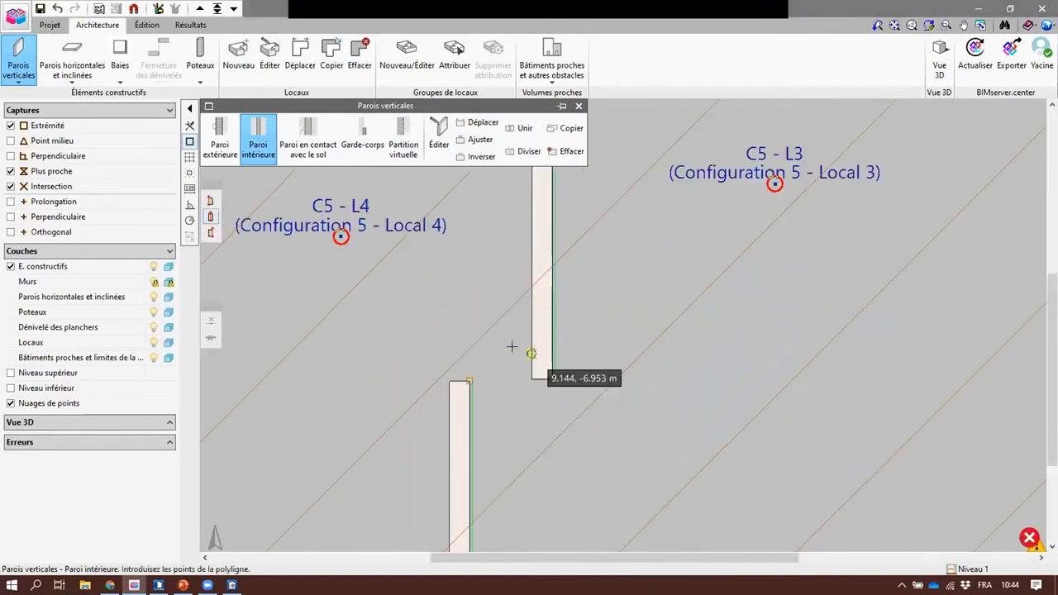
left_click(189, 205)
left_click(468, 380)
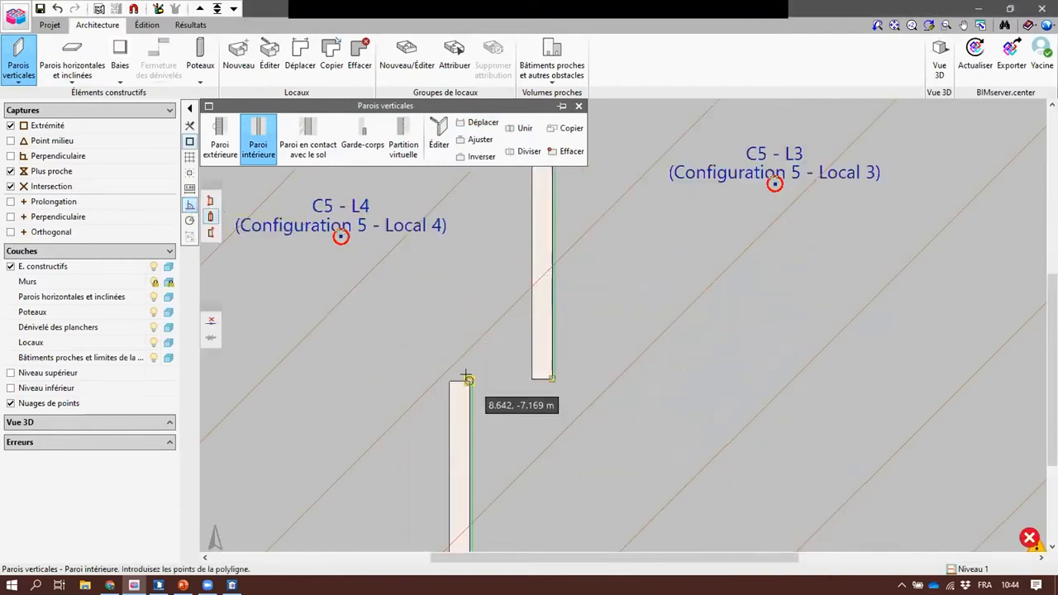
left_click(550, 379)
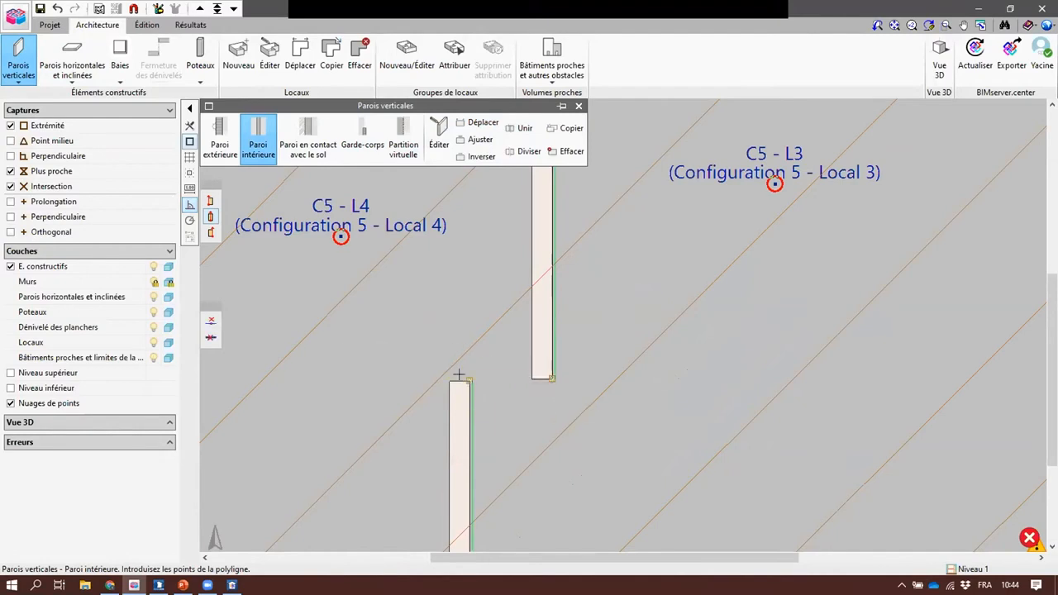
scroll(546, 395, "down", 5)
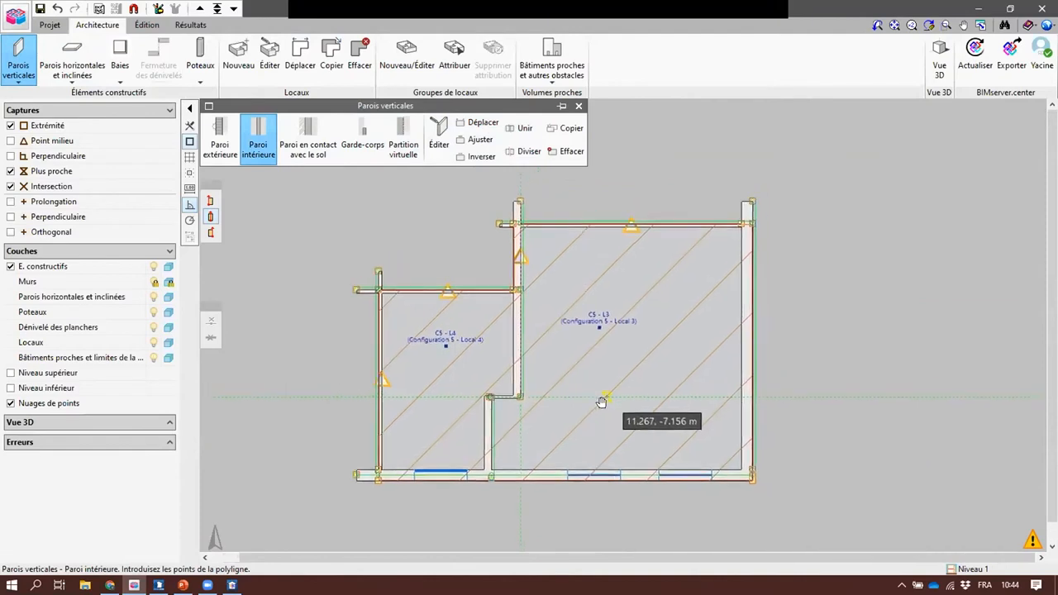
Step: Delete the two windows in Local 3's facade wall
scroll(637, 404, "up", 3)
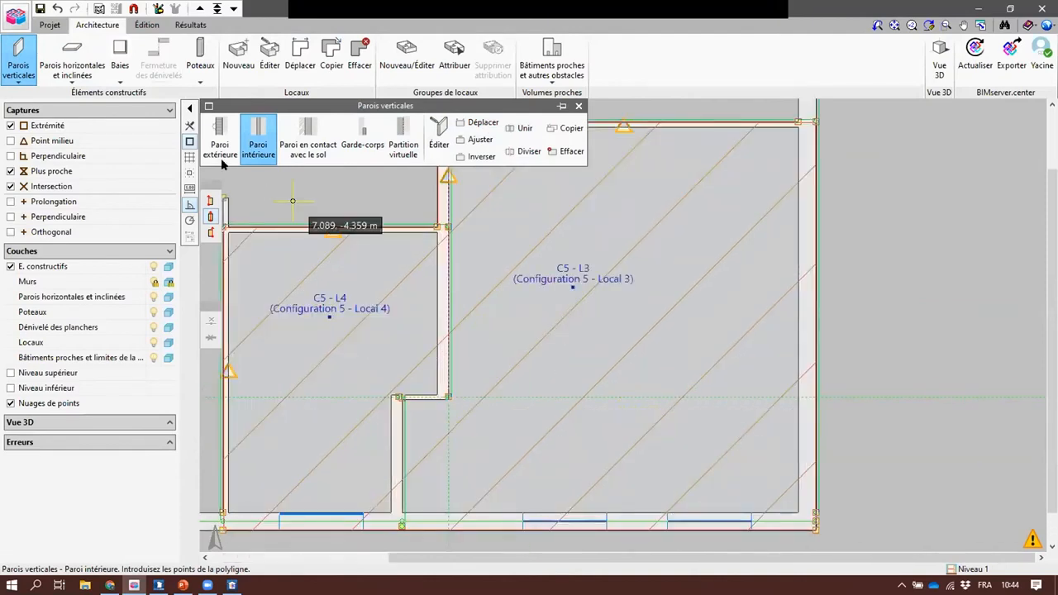
left_click(121, 78)
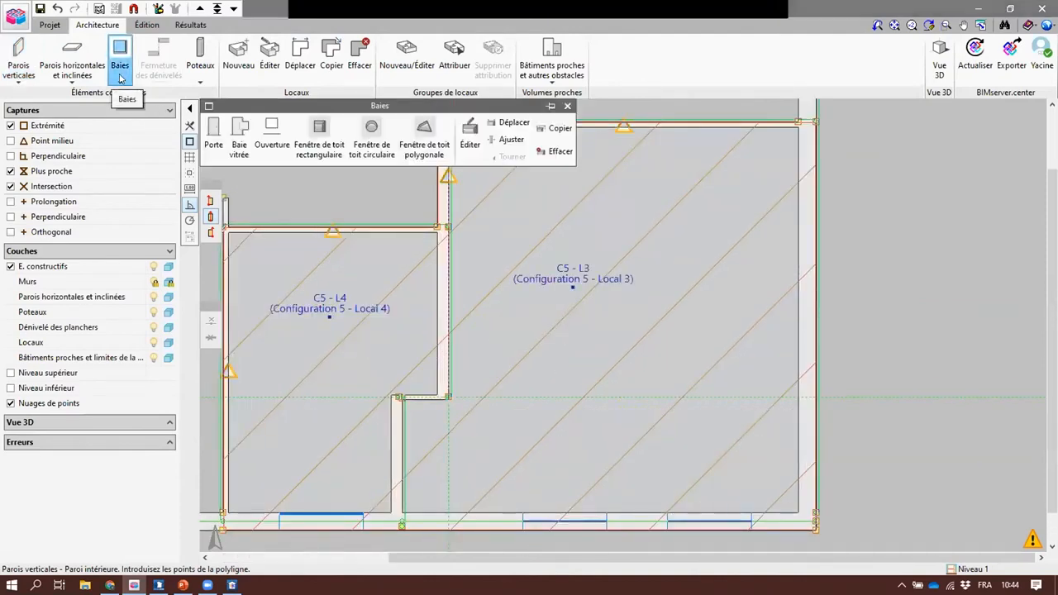
left_click(556, 151)
left_click(584, 519)
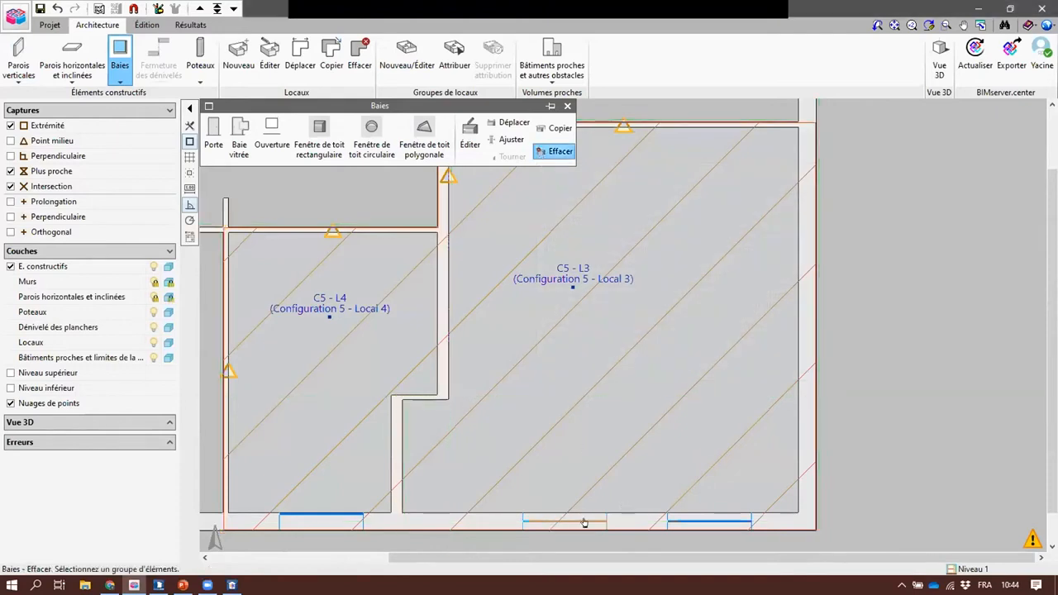
right_click(696, 521)
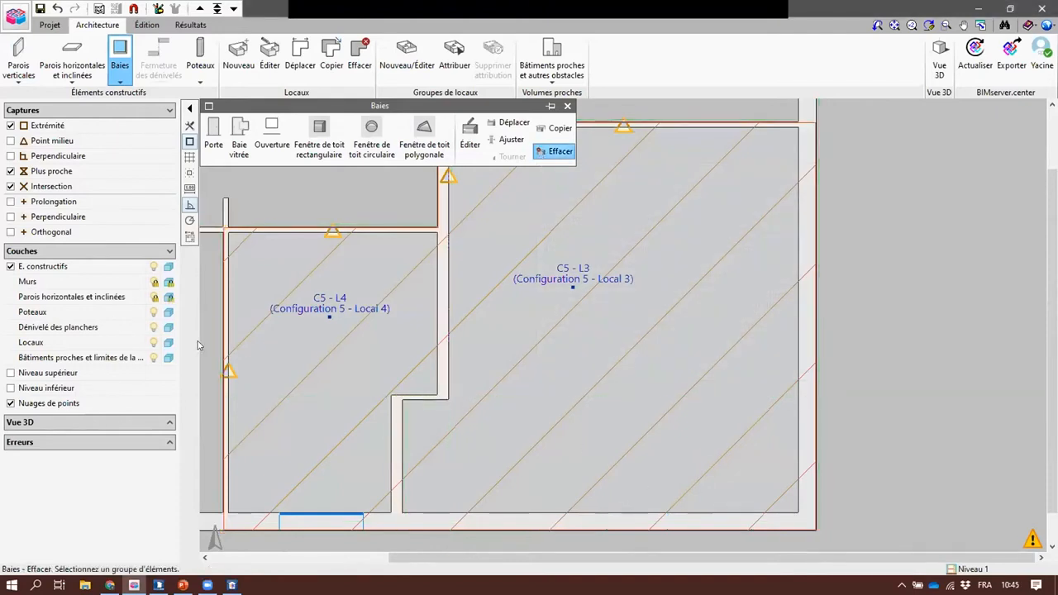
Step: Show the lower level's outlines and create a glazed bay type Baie 1 with no fixed width and a height of 2 m
left_click(71, 388)
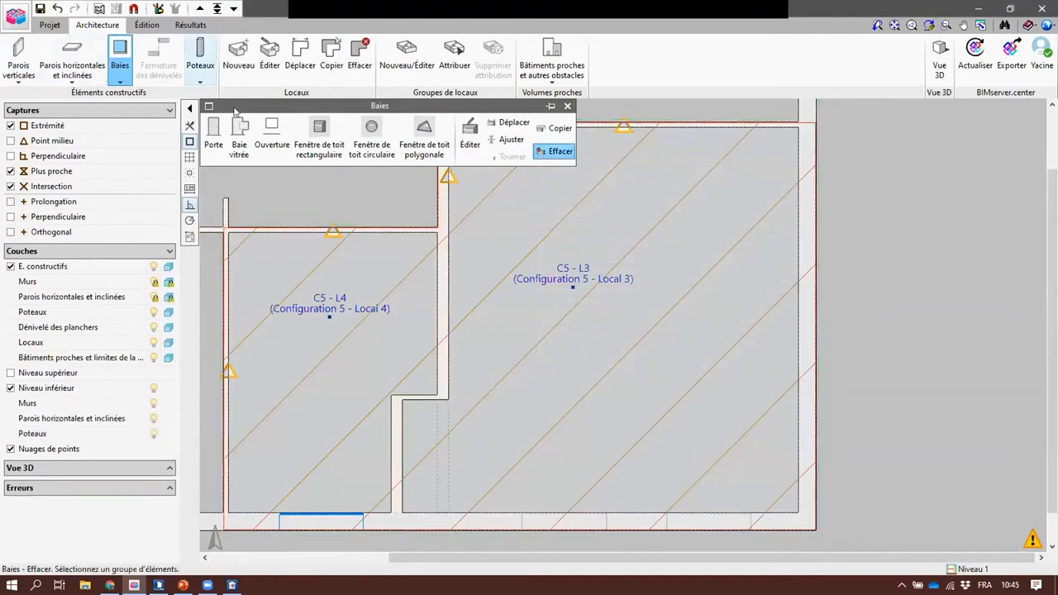
left_click(239, 139)
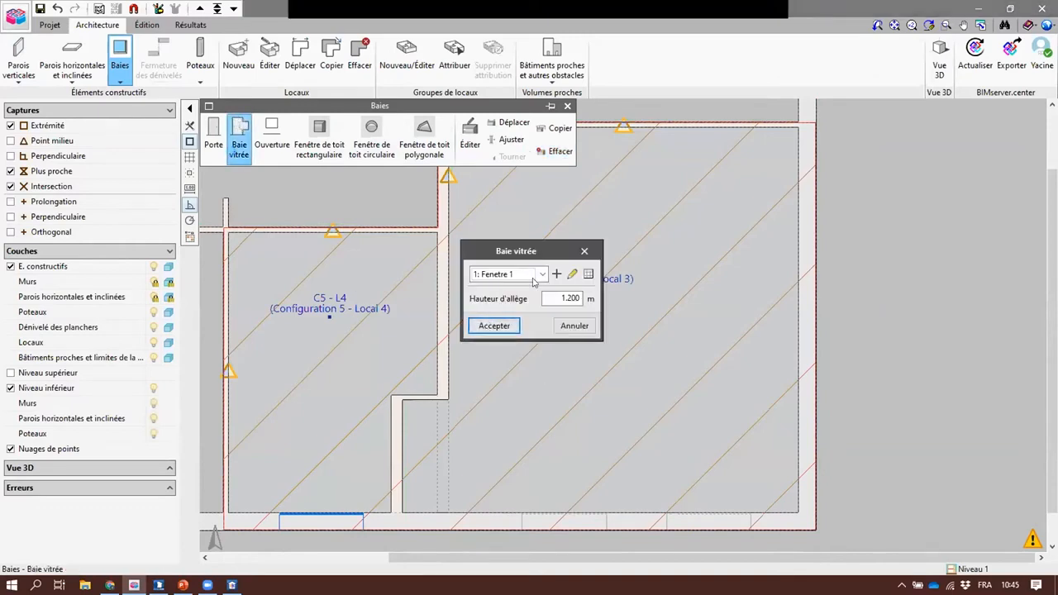
left_click(555, 275)
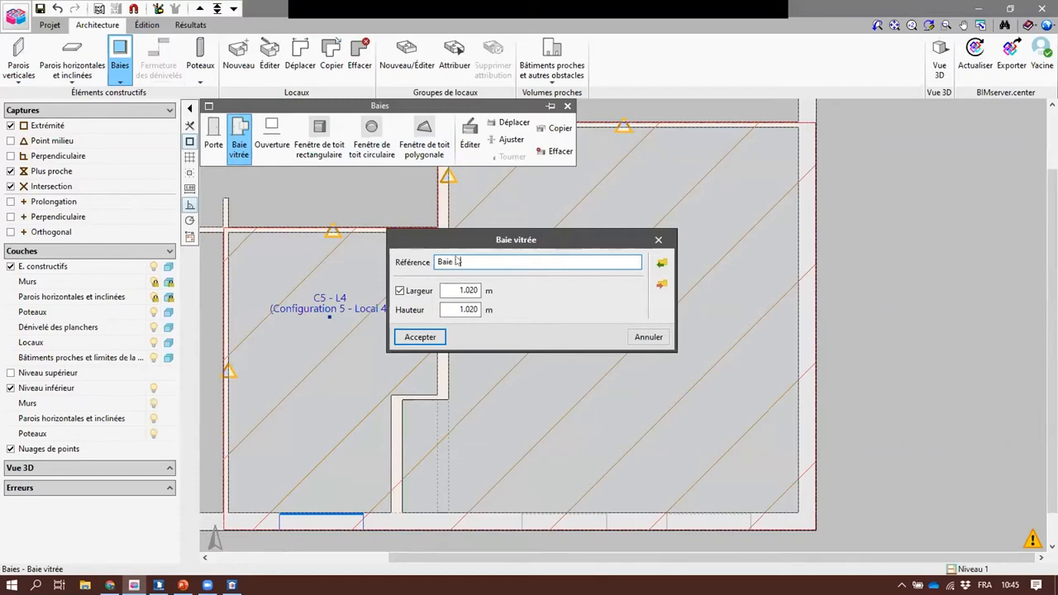
left_click(400, 291)
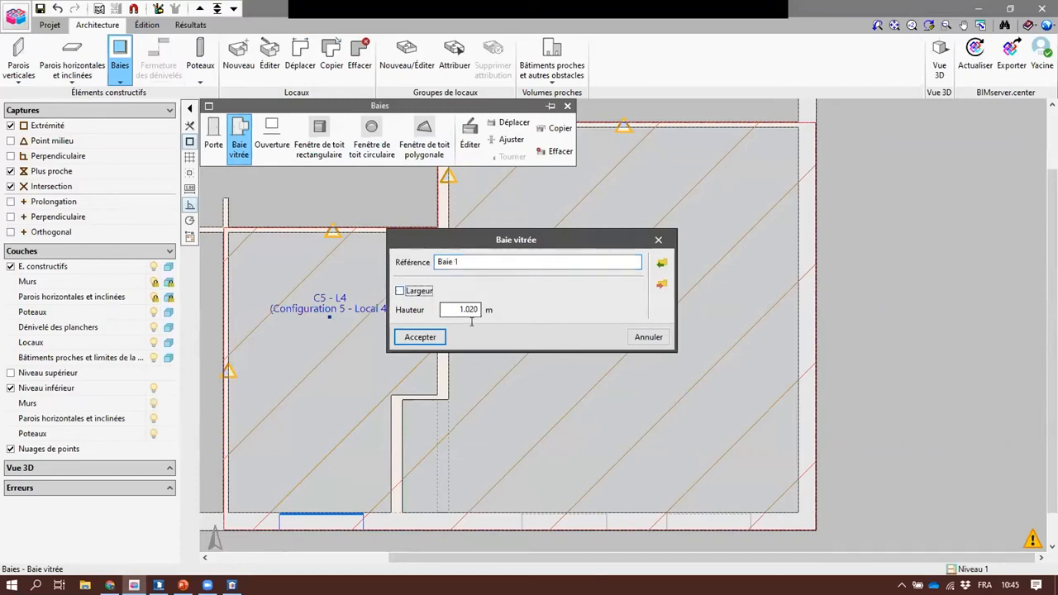
key("Tab")
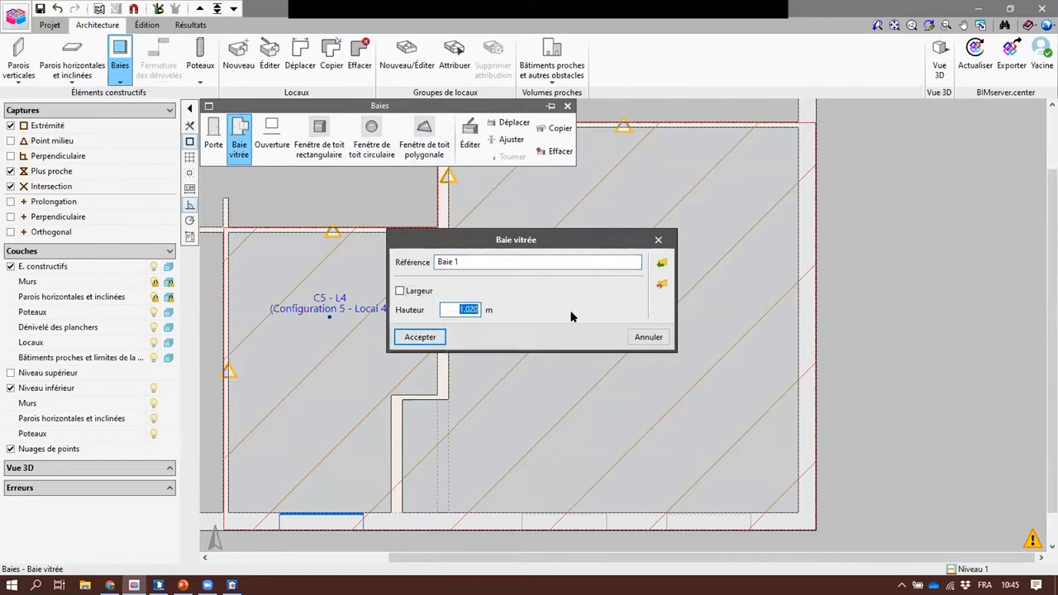
type("2")
left_click(440, 340)
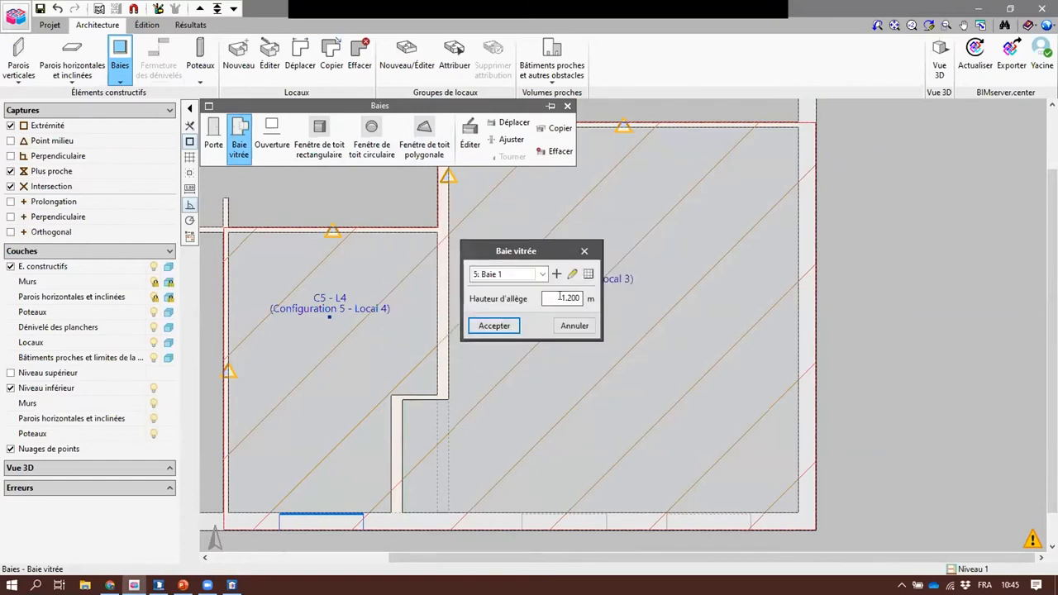
Step: Place Baie 1 with a 0 m sill height in Local 3's facade, spanning the outer edges of the two windows below
left_click_drag(551, 296, 643, 307)
type("0")
left_click(495, 326)
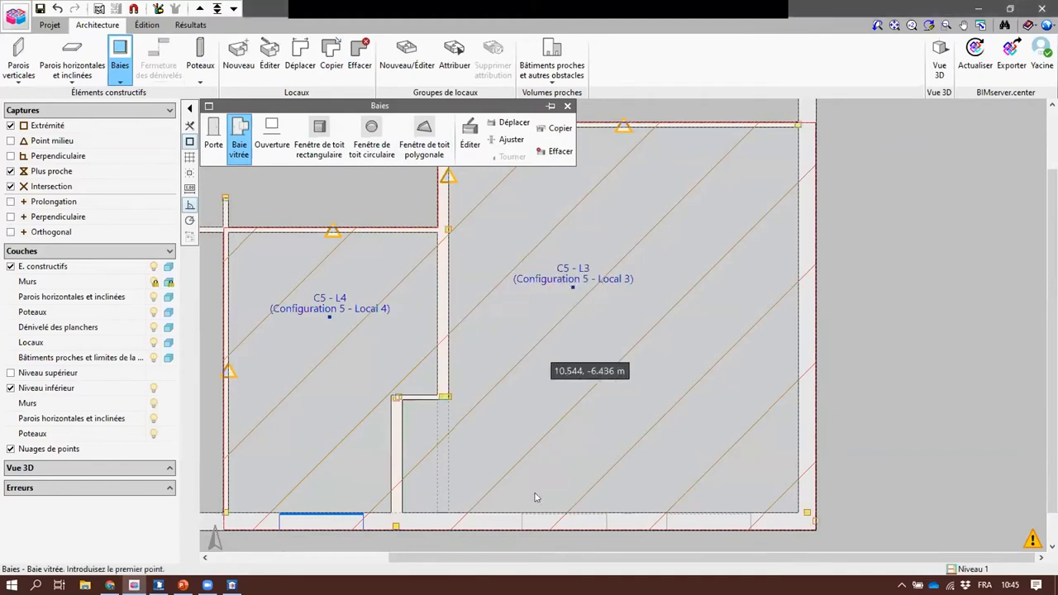
left_click(522, 522)
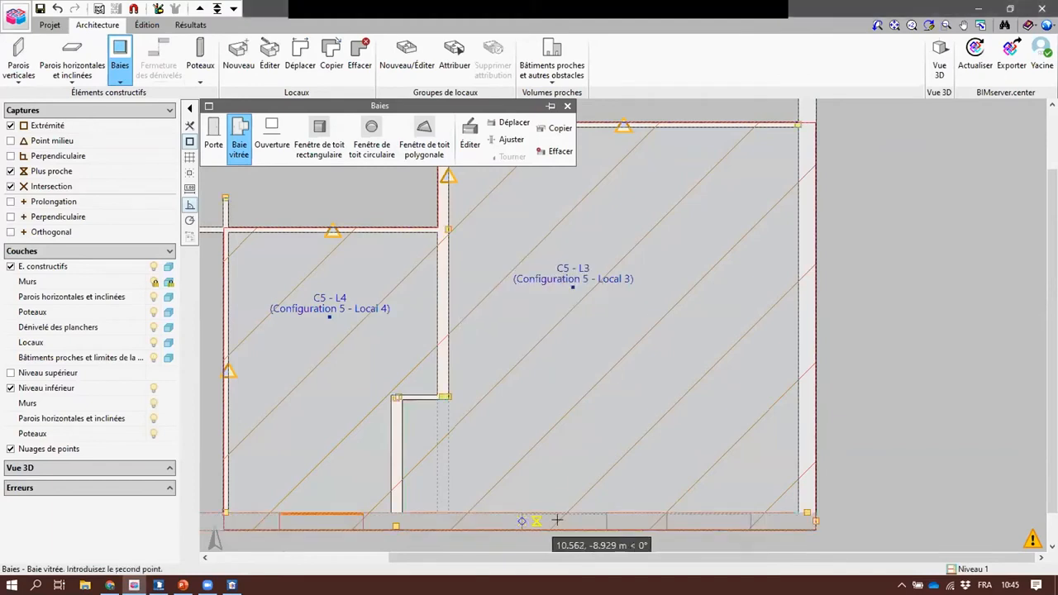
left_click(752, 521)
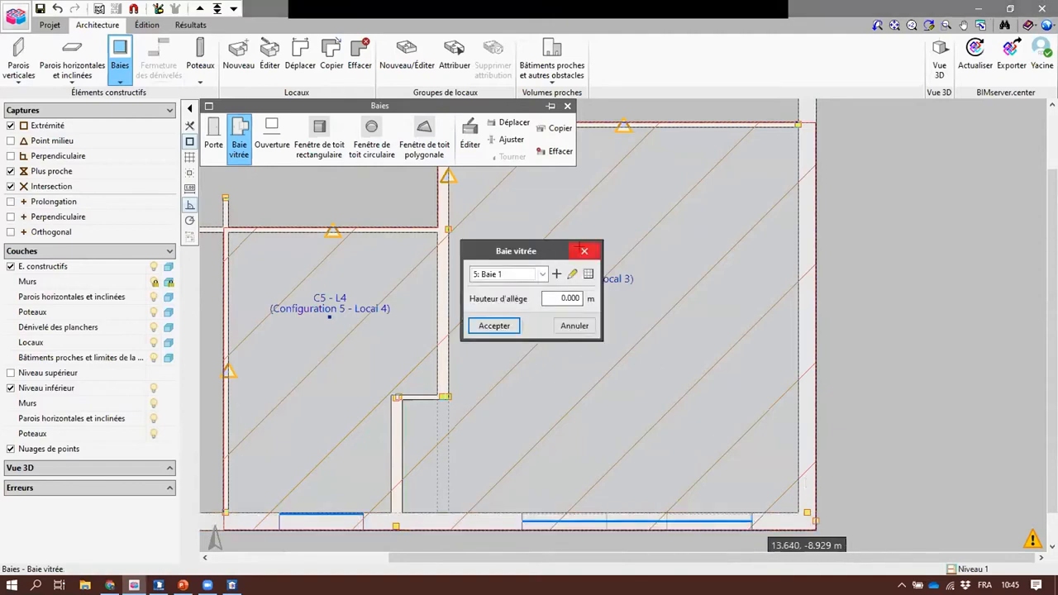
left_click(583, 250)
Step: Examine the facade with the new glazed bay in a 3D view of all levels
left_click(939, 57)
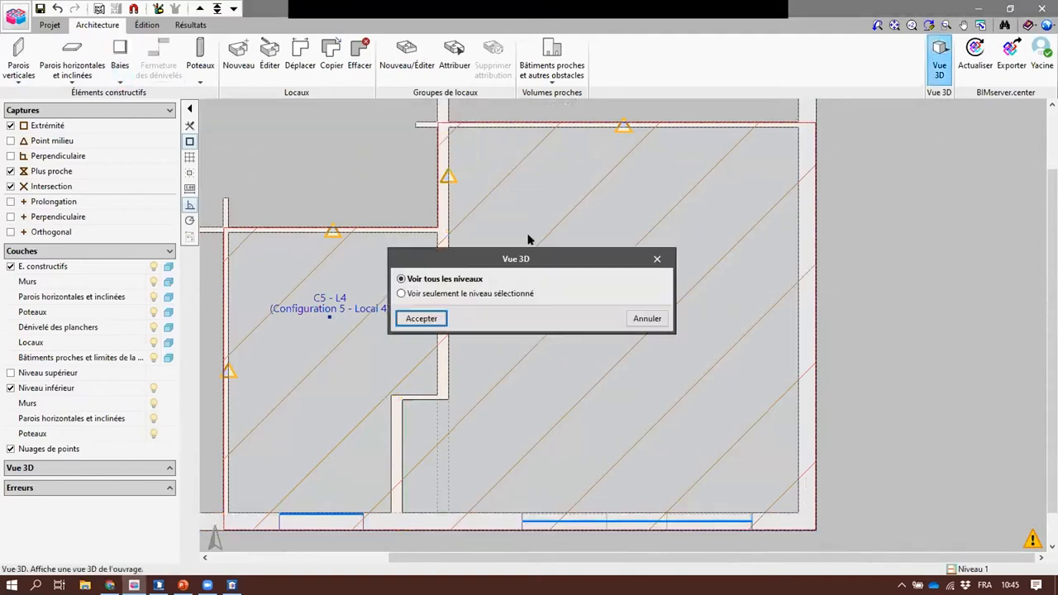
left_click(422, 318)
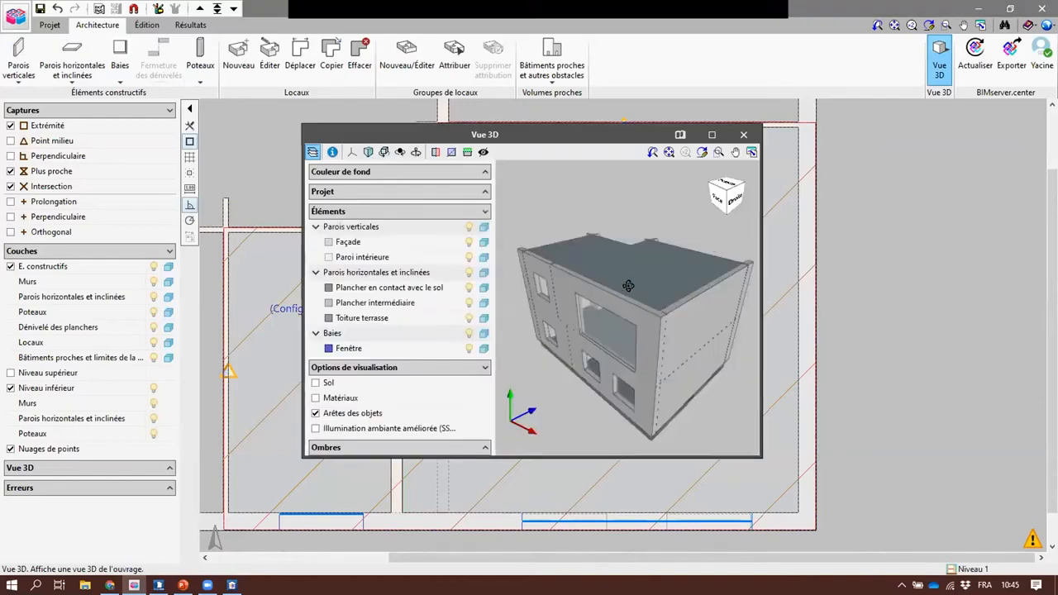
left_click(712, 134)
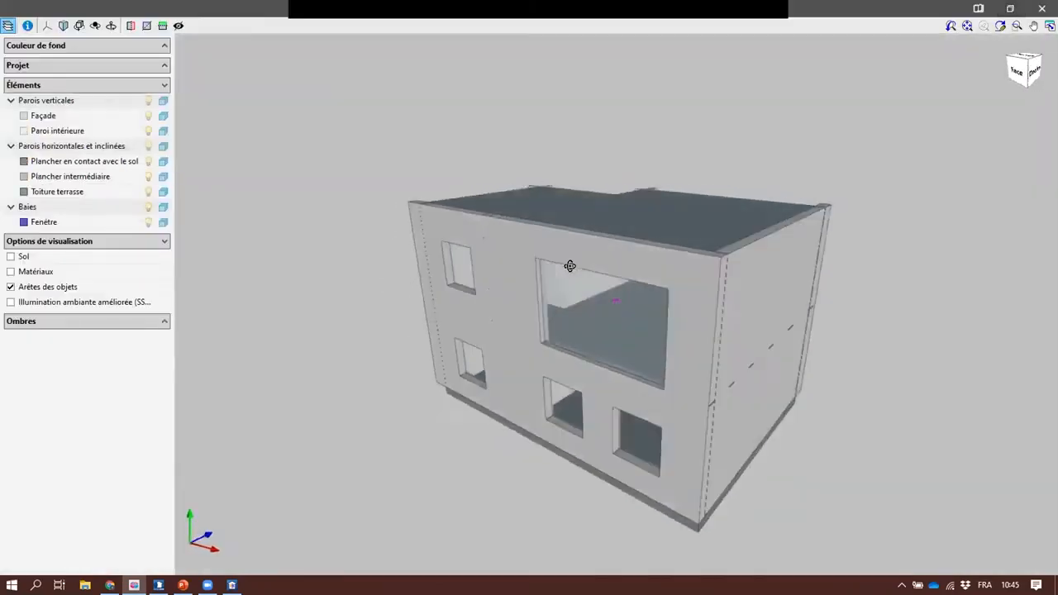
left_click_drag(570, 267, 644, 268)
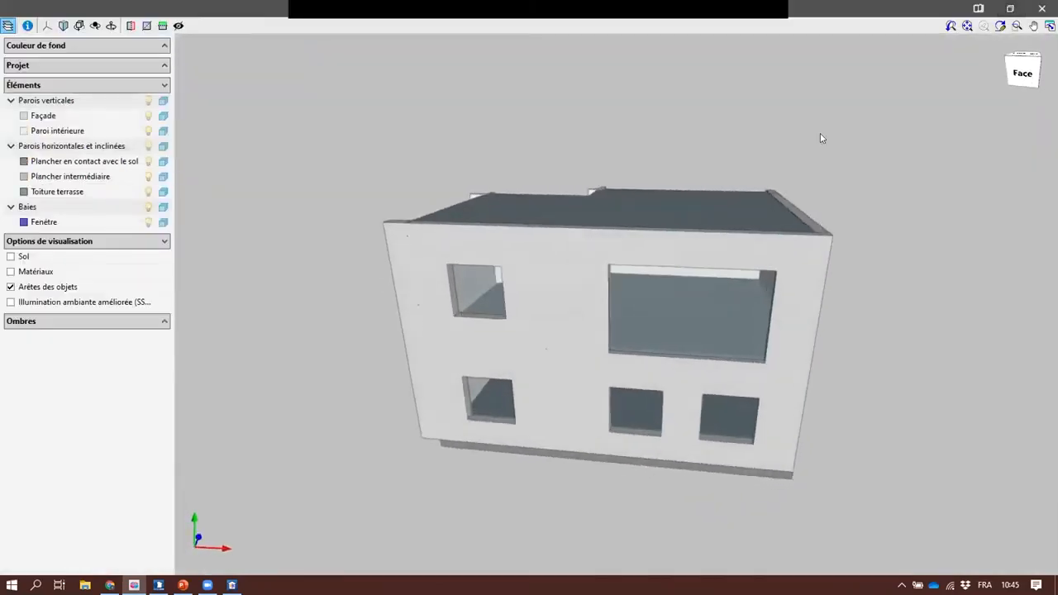
left_click(1038, 8)
Step: Export the model as IFC to the BIMserver.center project Démo etudes acoustique under the file name Configurations géométriques pour AcoubatBIM
scroll(574, 380, "down", 2)
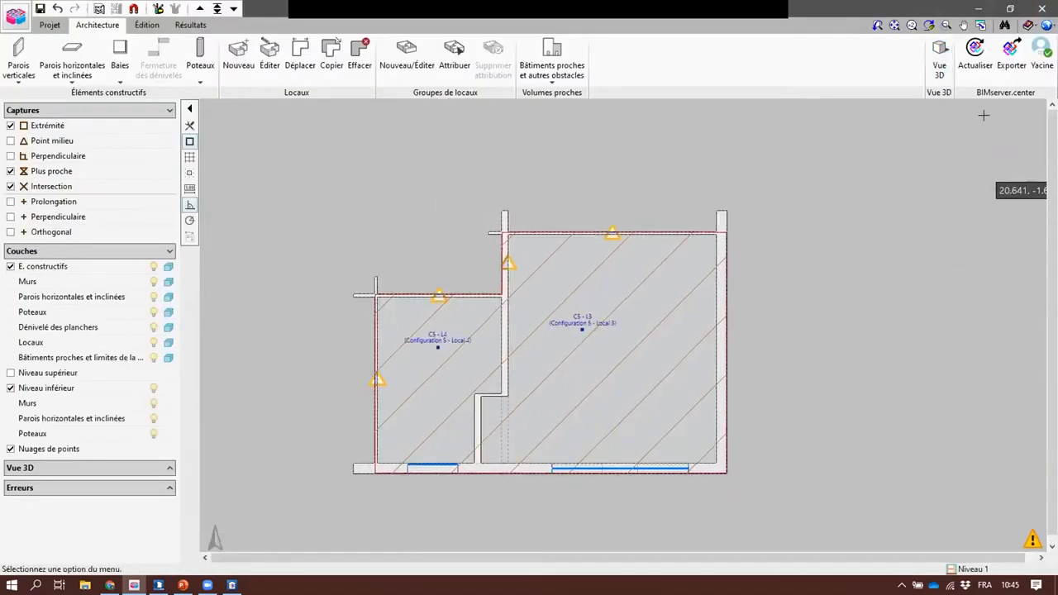
left_click(1003, 57)
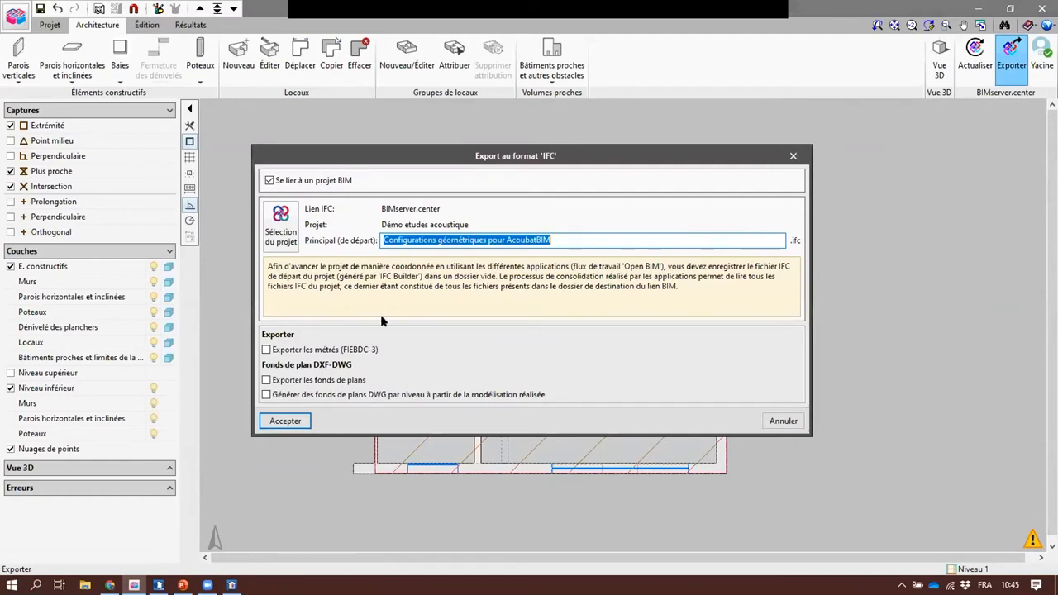
left_click(285, 420)
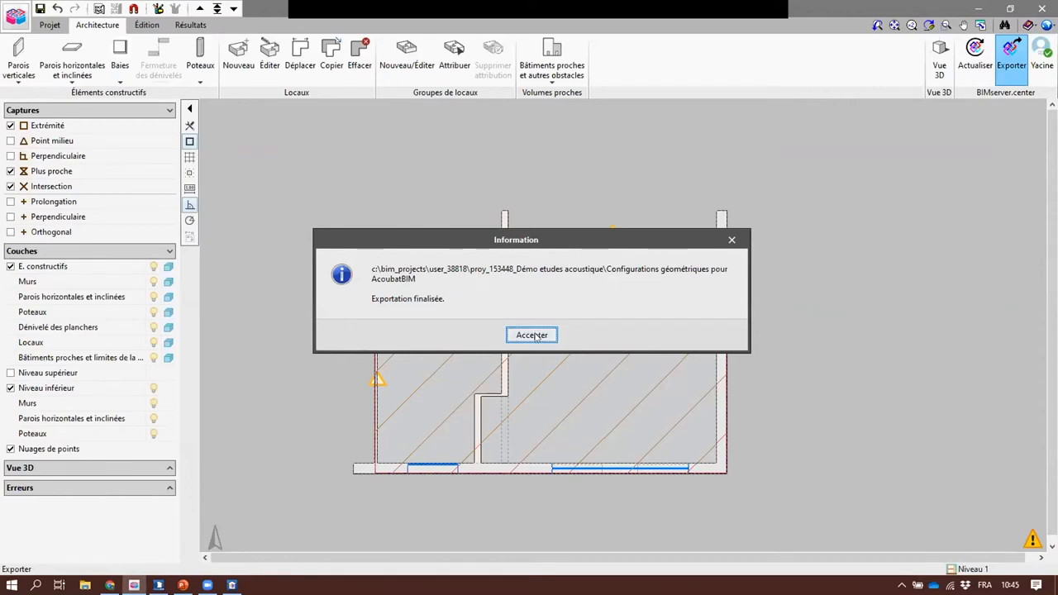
left_click(534, 336)
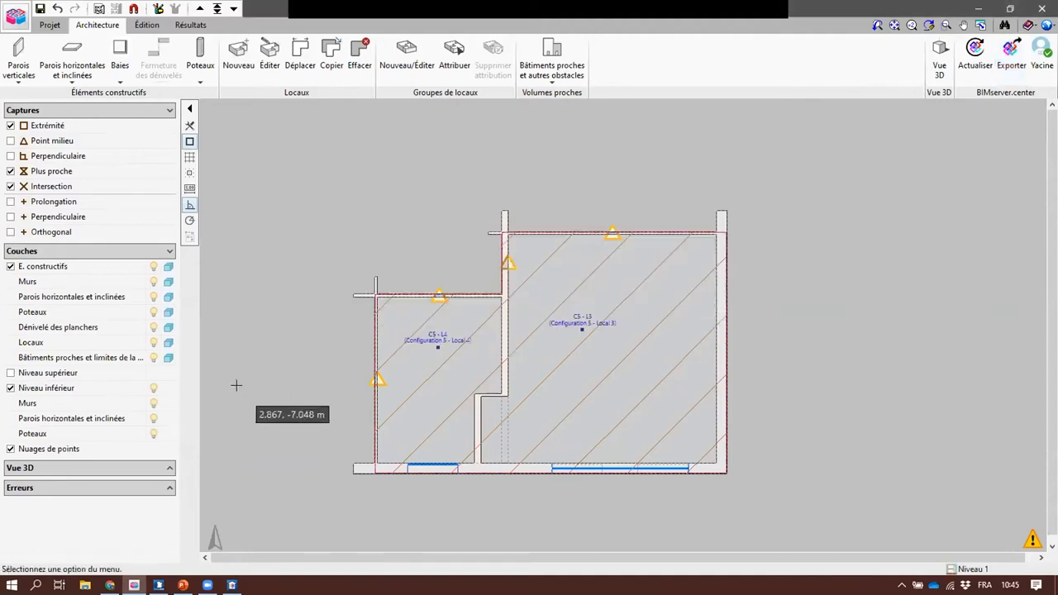
Step: Switch to AcoubatBIM and create a new project file named Simulation acoustique
left_click(158, 585)
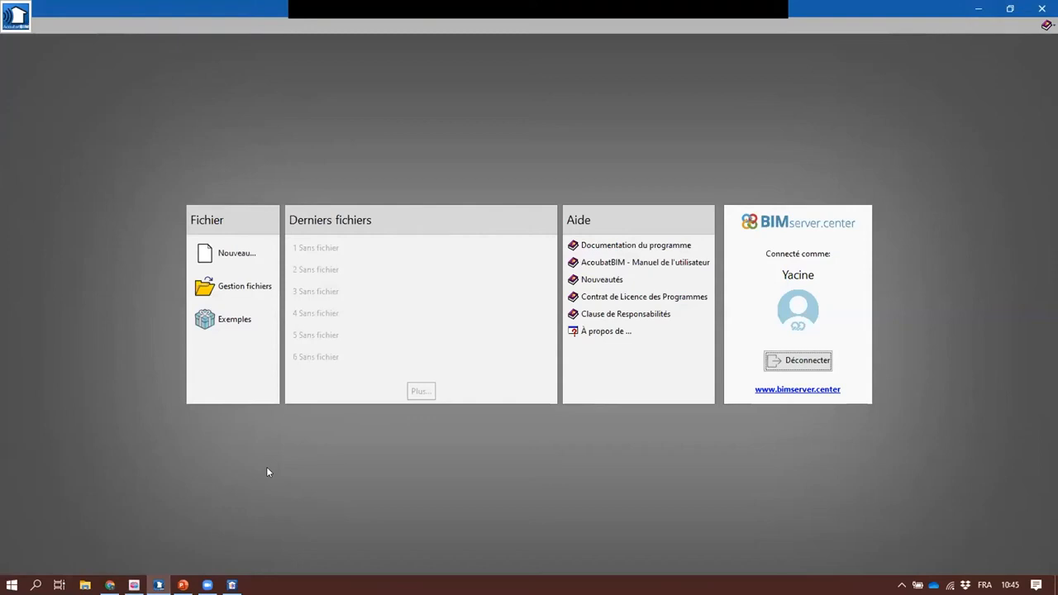
left_click(237, 253)
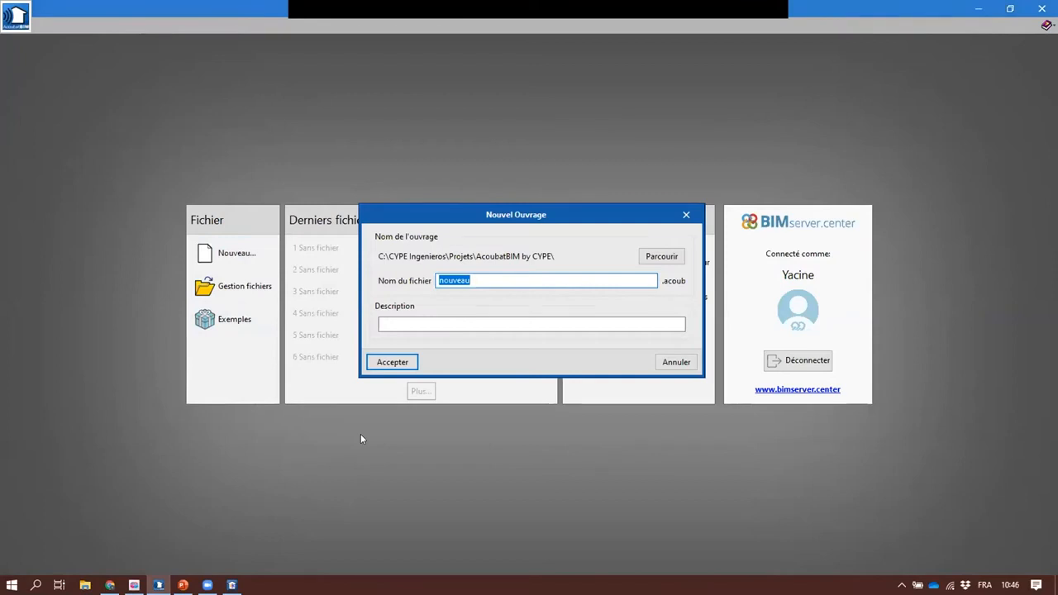
type("Sim")
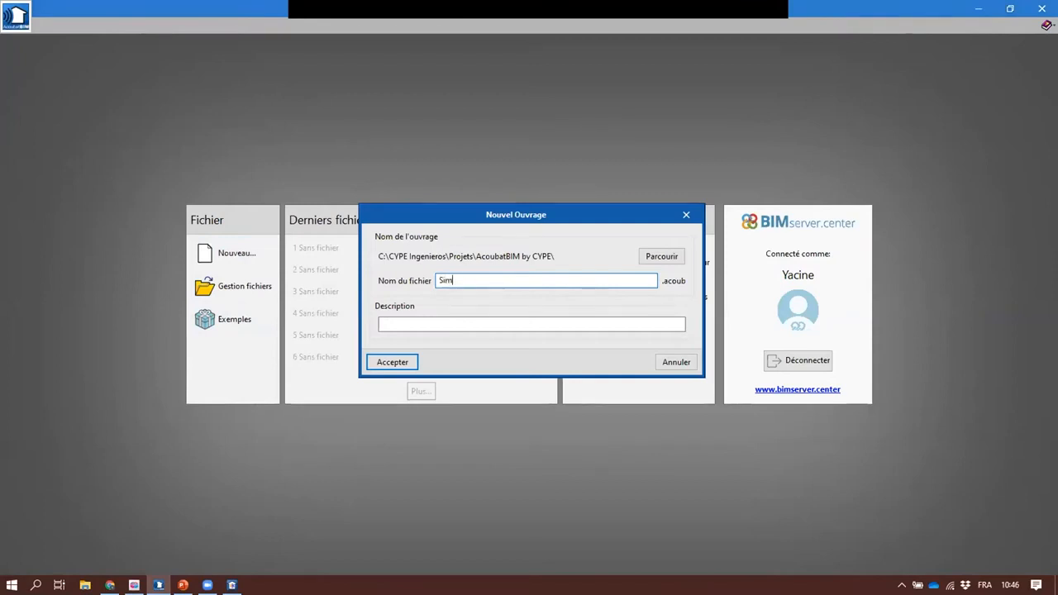
type("ulation acousti")
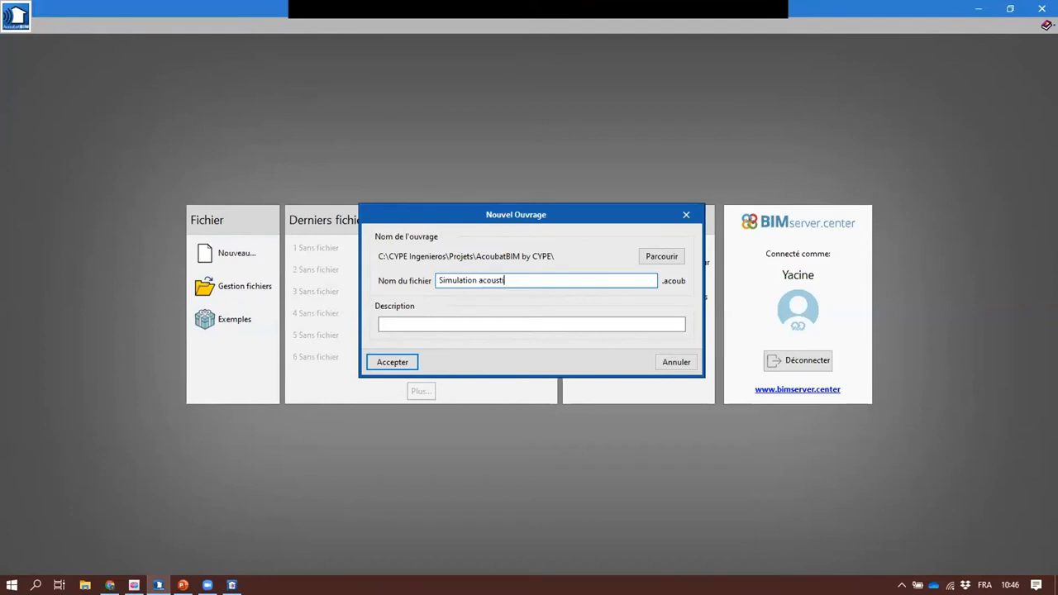
type("que")
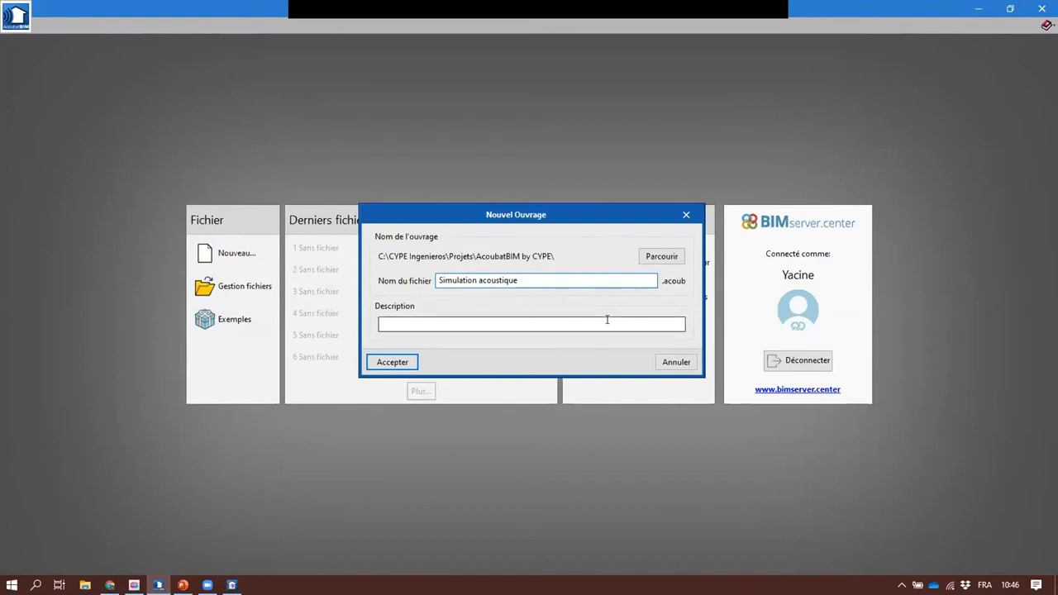
left_click(386, 362)
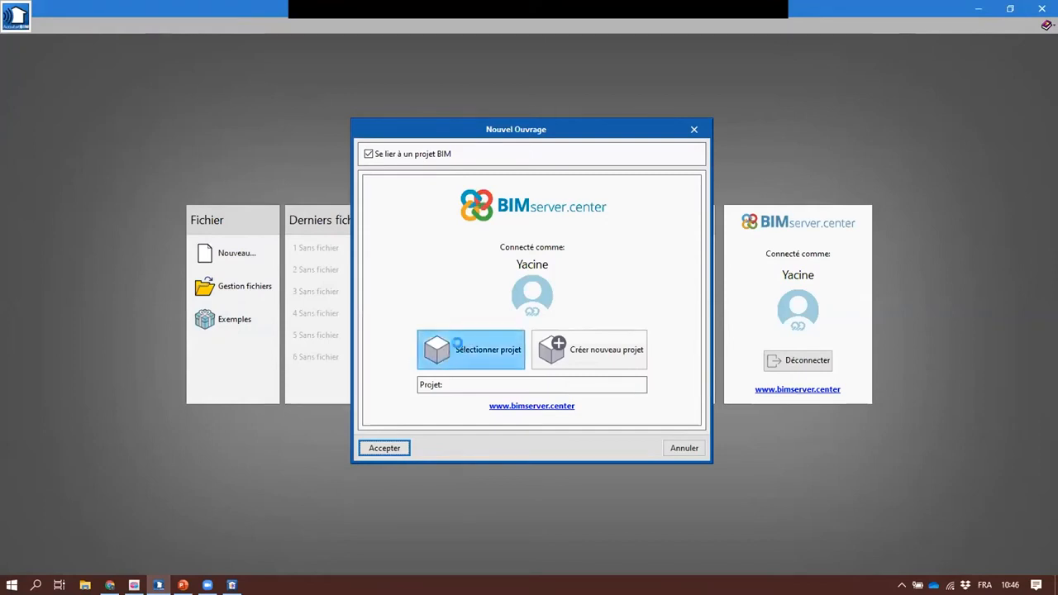
Step: Link the new file to the BIMserver.center project Démo etudes acoustique
left_click(460, 350)
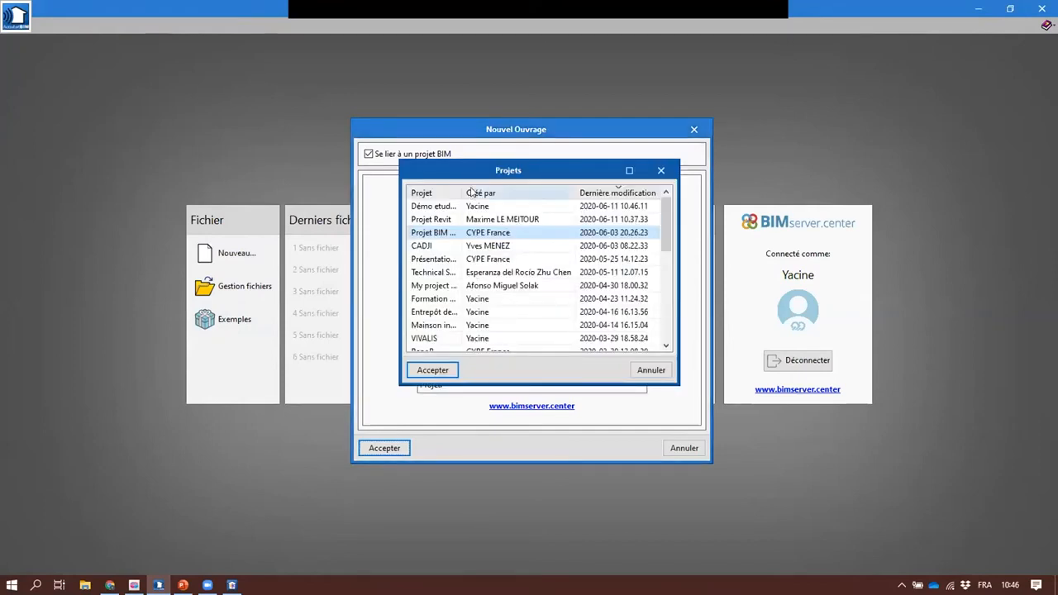
left_click_drag(463, 192, 510, 193)
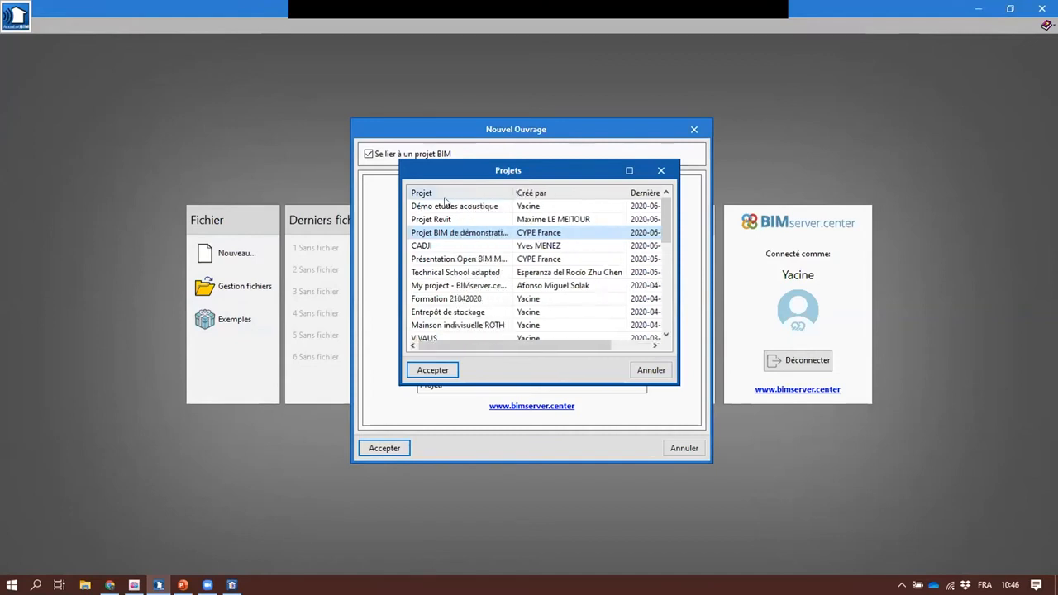
left_click(455, 197)
scroll(468, 289, "down", 2)
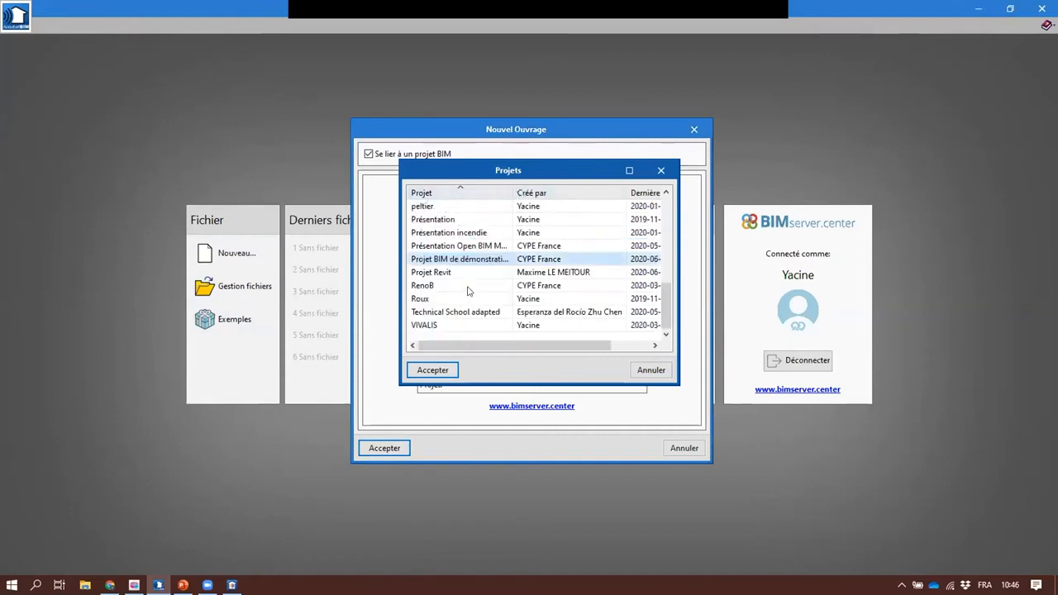
scroll(468, 291, "up", 8)
scroll(459, 272, "down", 2)
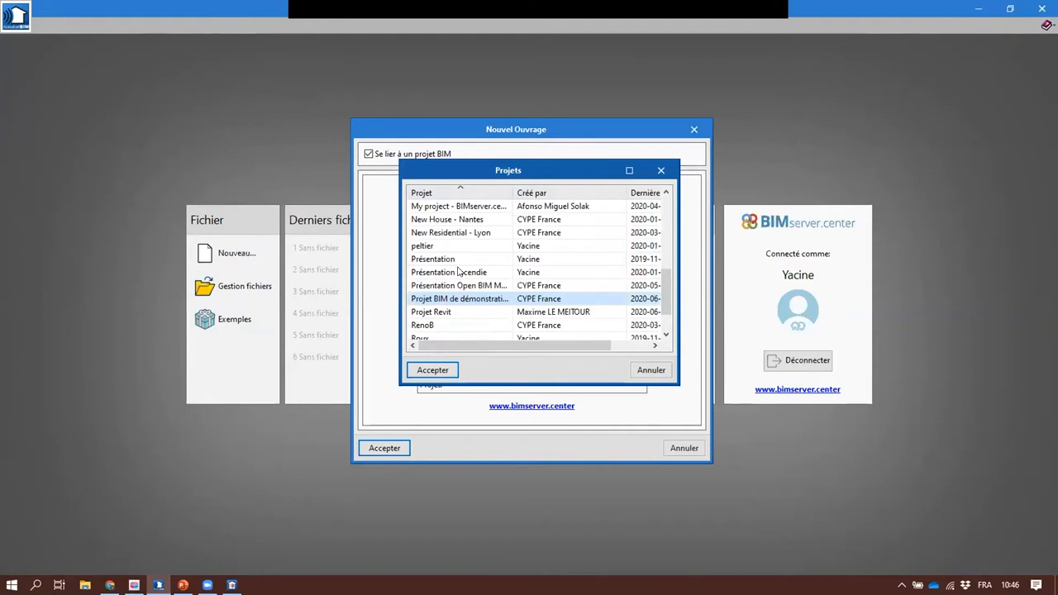
left_click_drag(661, 277, 663, 214)
left_click(444, 222)
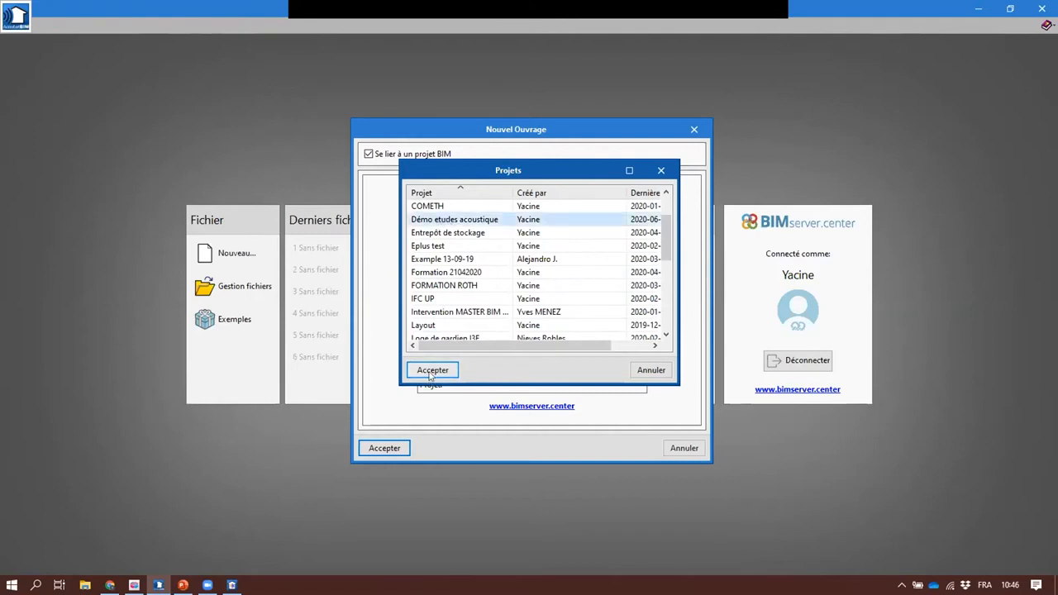
left_click(434, 370)
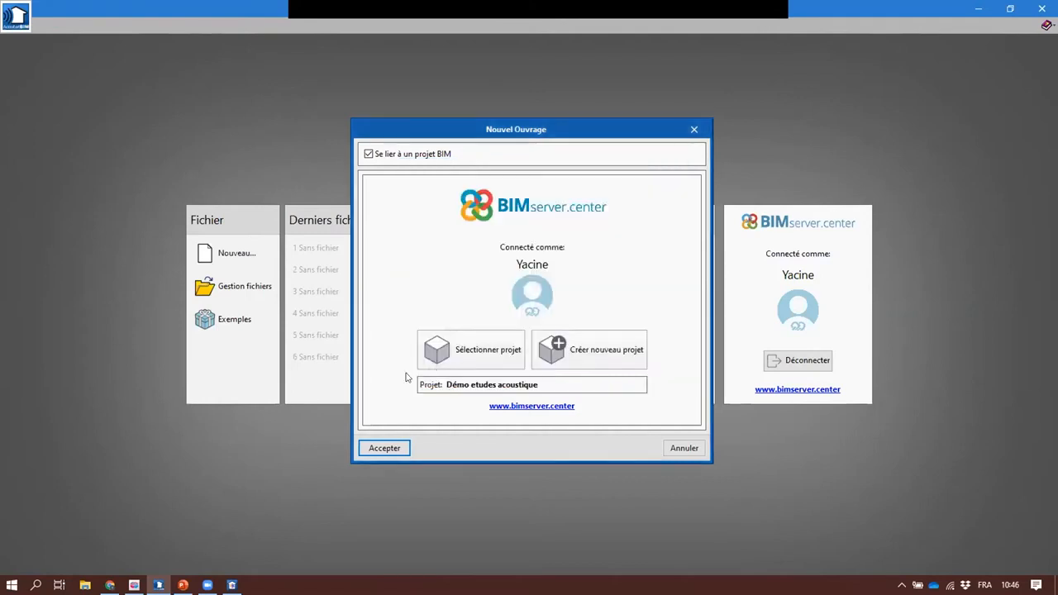
left_click(395, 449)
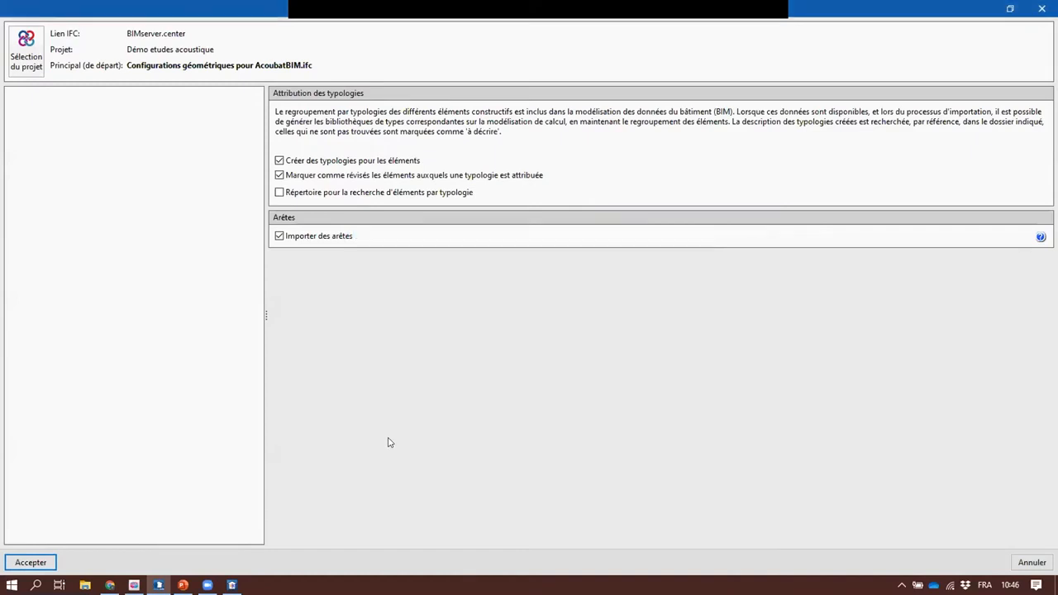
Step: Check the building preview, then import Configurations géométriques pour AcoubatBIM.ifc with typology creation and edge import enabled
scroll(158, 342, "down", 3)
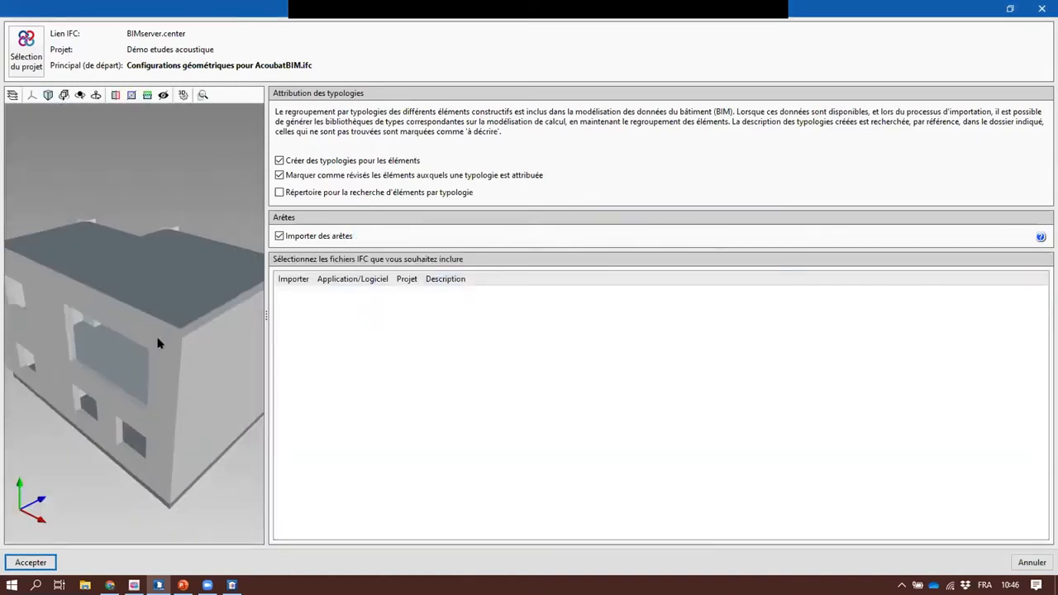
scroll(158, 341, "down", 2)
middle_click_drag(196, 328, 64, 325)
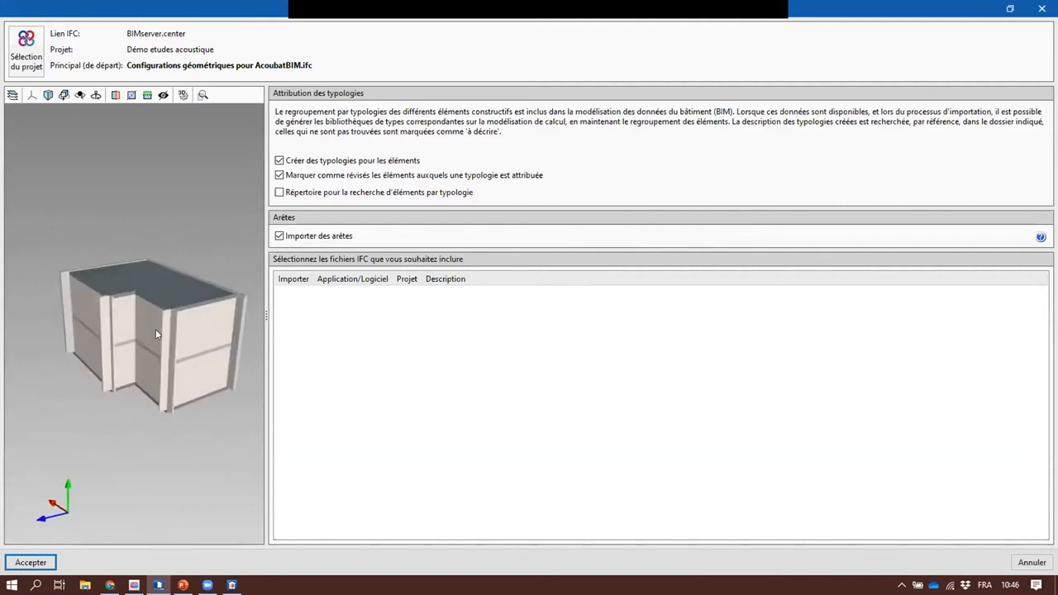
left_click(31, 563)
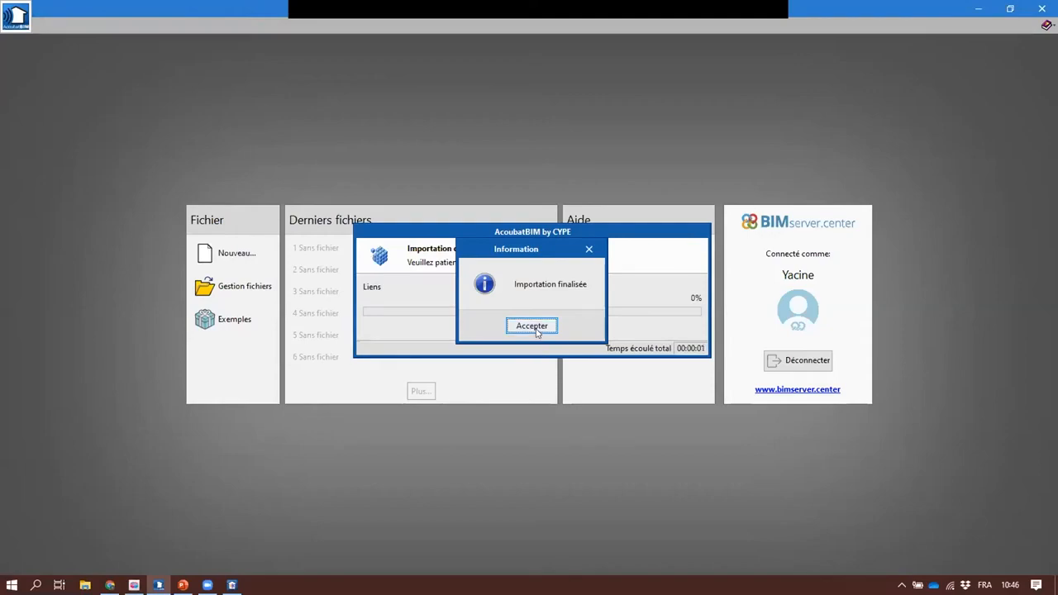
left_click(532, 326)
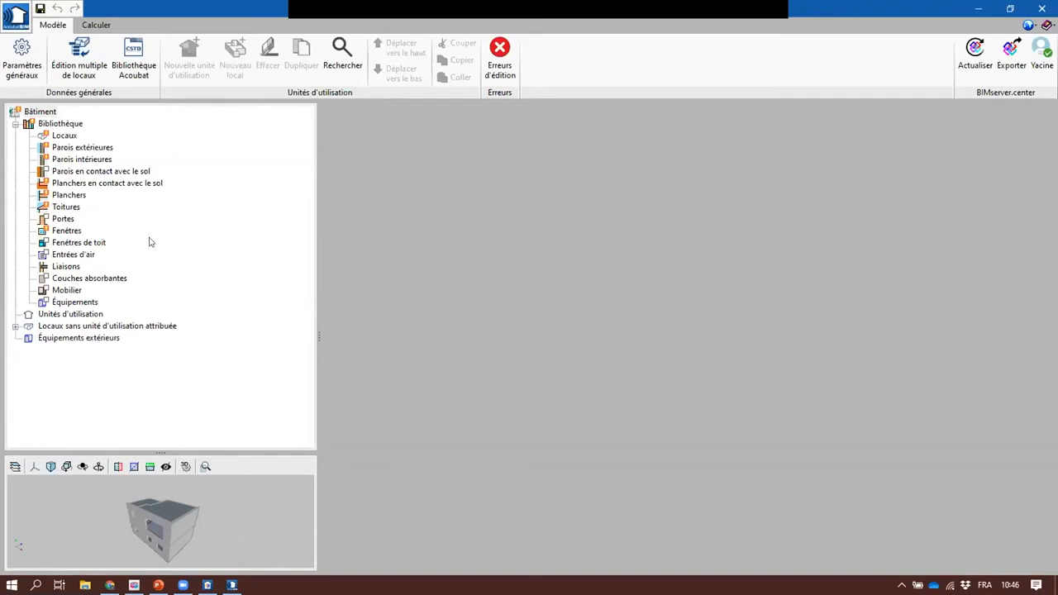
Step: Enlarge the 3D preview to examine the imported building from several sides and review the room types in the library
left_click_drag(157, 449, 159, 357)
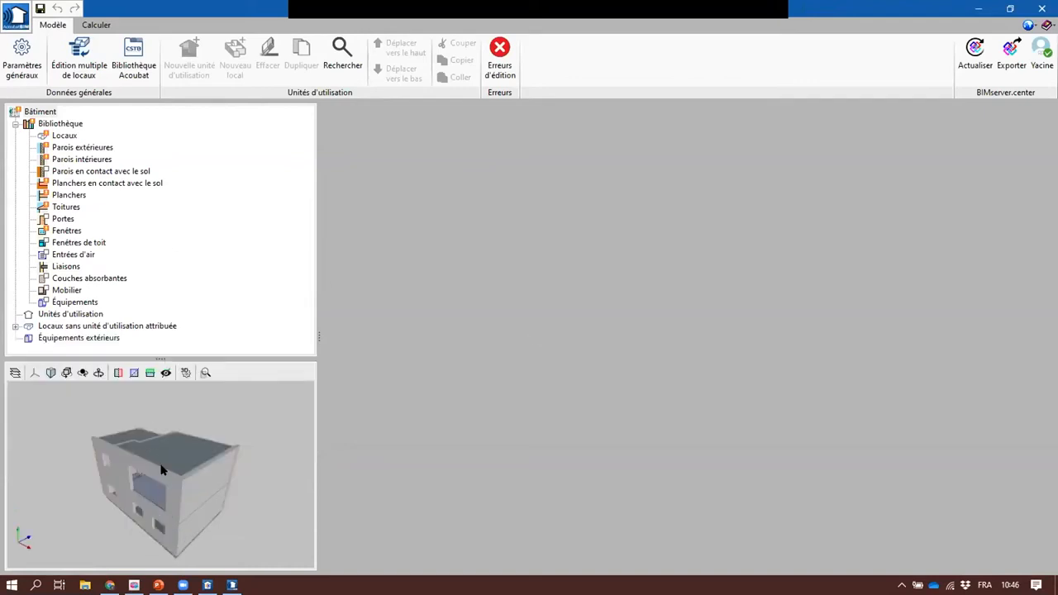
left_click_drag(182, 486, 68, 496)
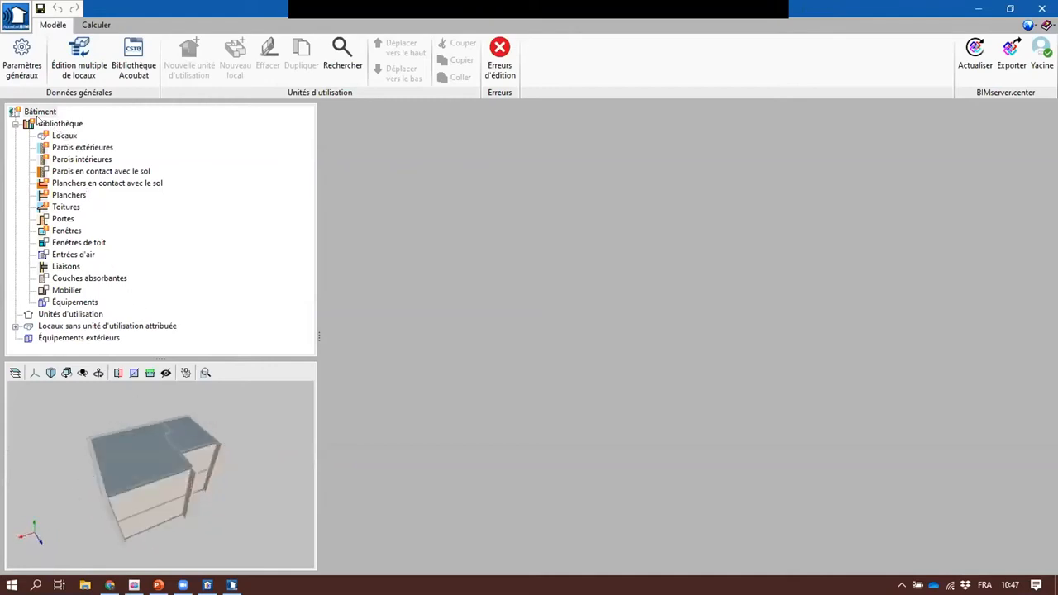
left_click(71, 136)
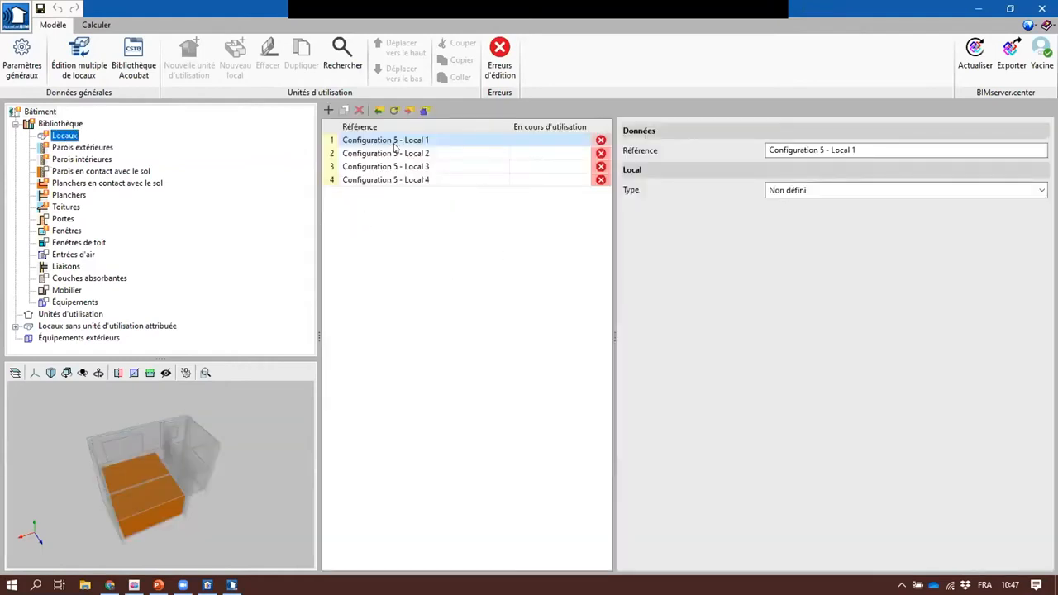
left_click(406, 142)
Step: Open the CSTB database for the exterior wall type's base element, view its product categories and close it without choosing one
left_click(69, 148)
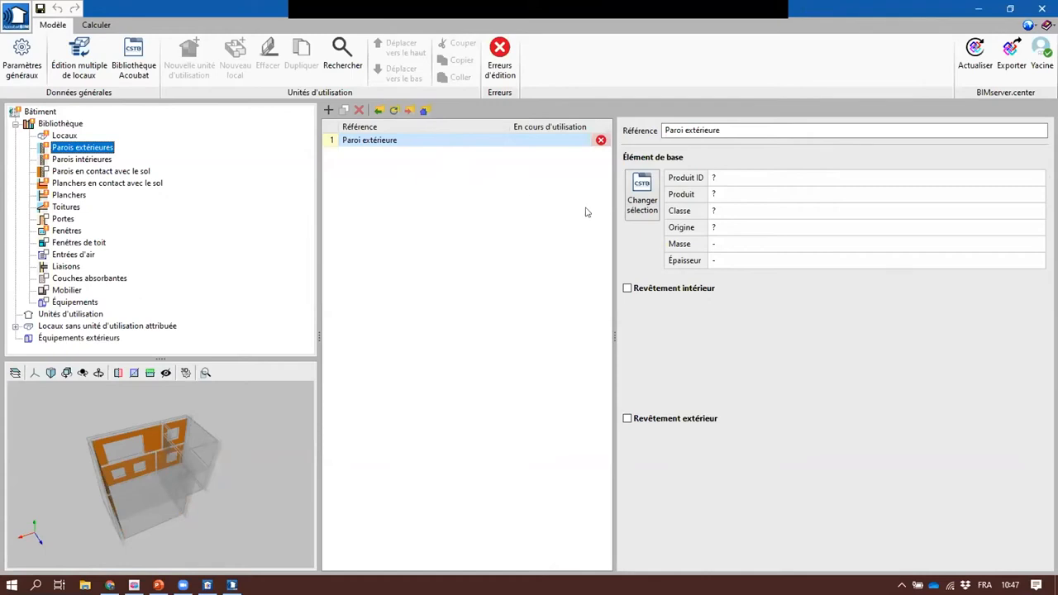
left_click(633, 204)
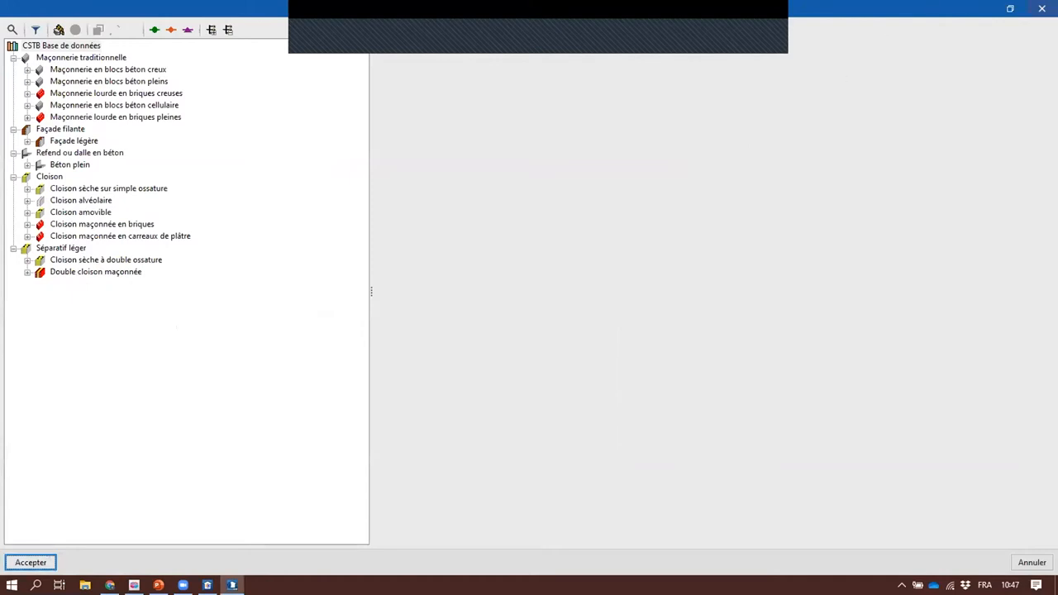
key("Escape")
Step: Browse the window manufacturers in the CSTB database for Fenetre 1 and view the library's junction types
left_click(67, 230)
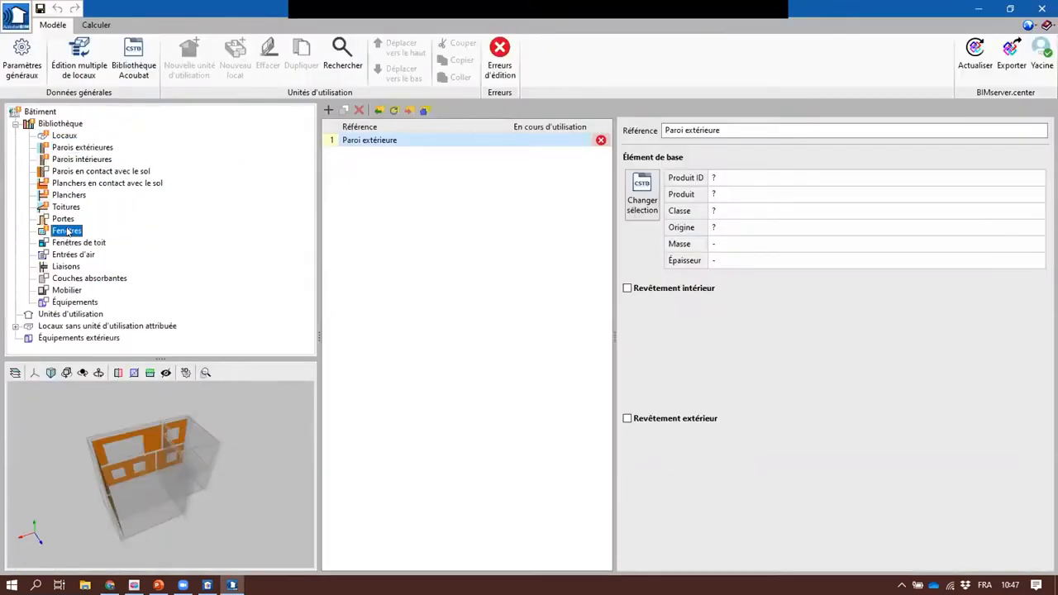
left_click(641, 182)
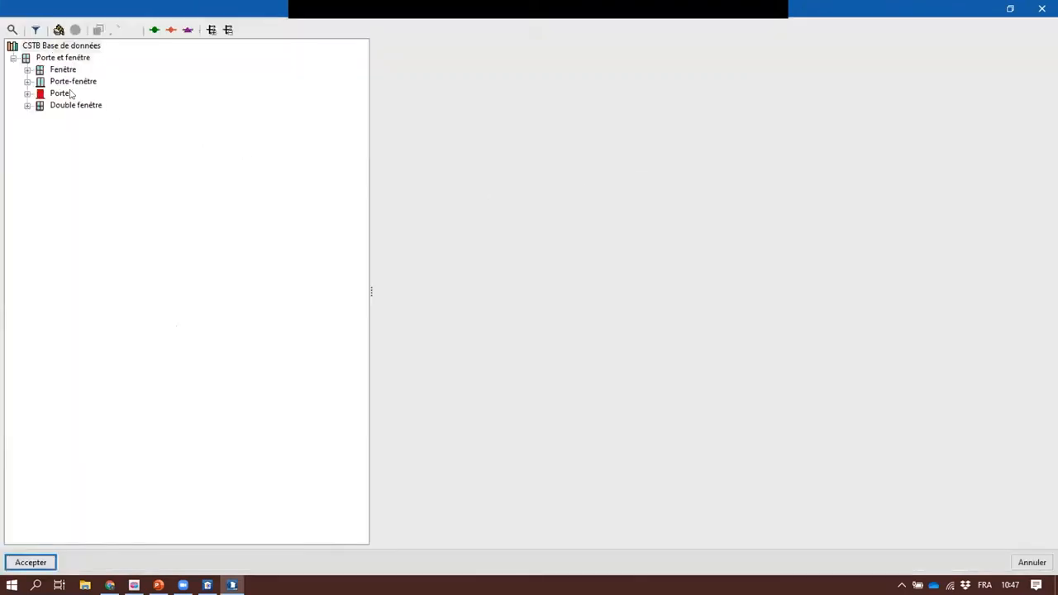
left_click(27, 69)
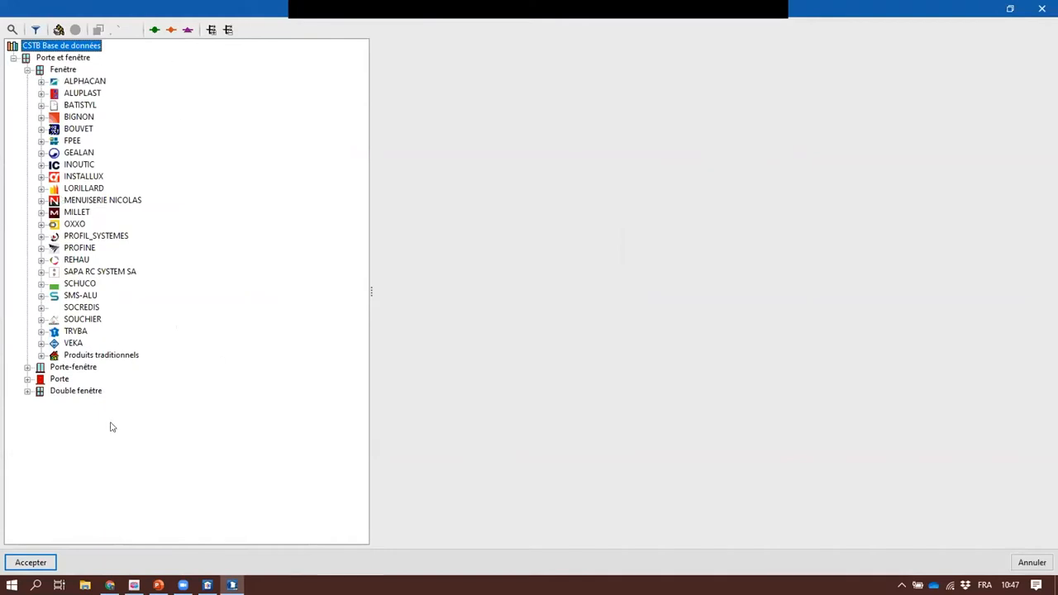
left_click(1042, 8)
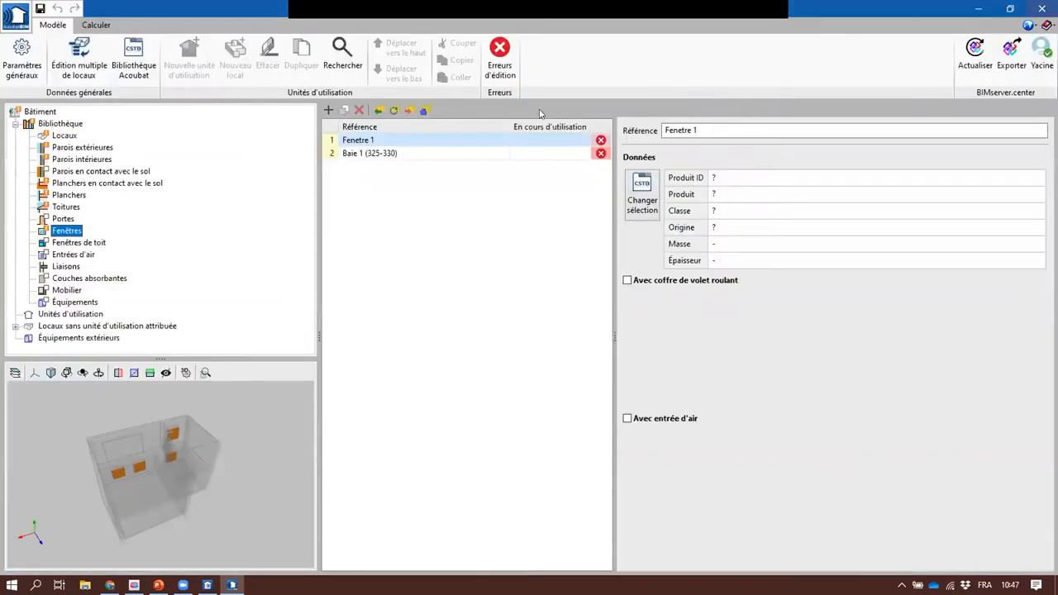
left_click(66, 266)
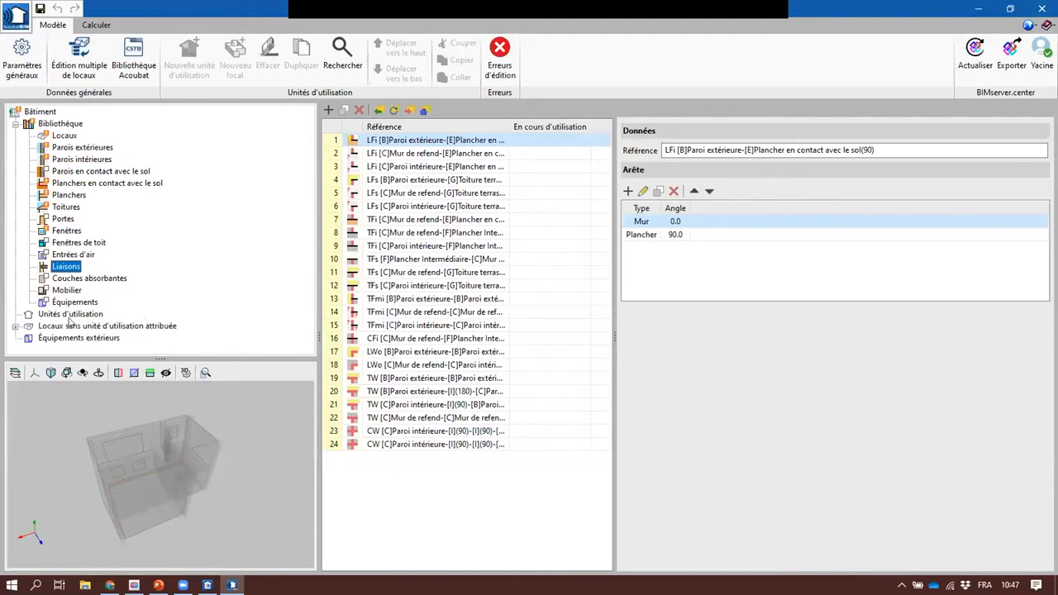
Step: Examine the data and walls of room S01 - C5 - L1, including interior wall S01_W03, in the list and 3D preview
left_click(15, 326)
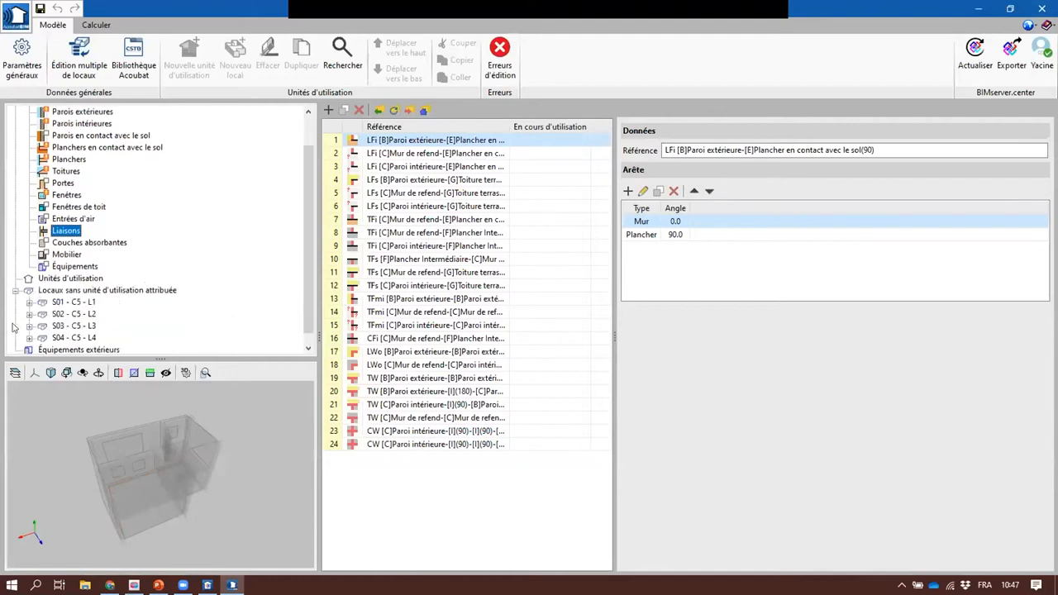
left_click(61, 292)
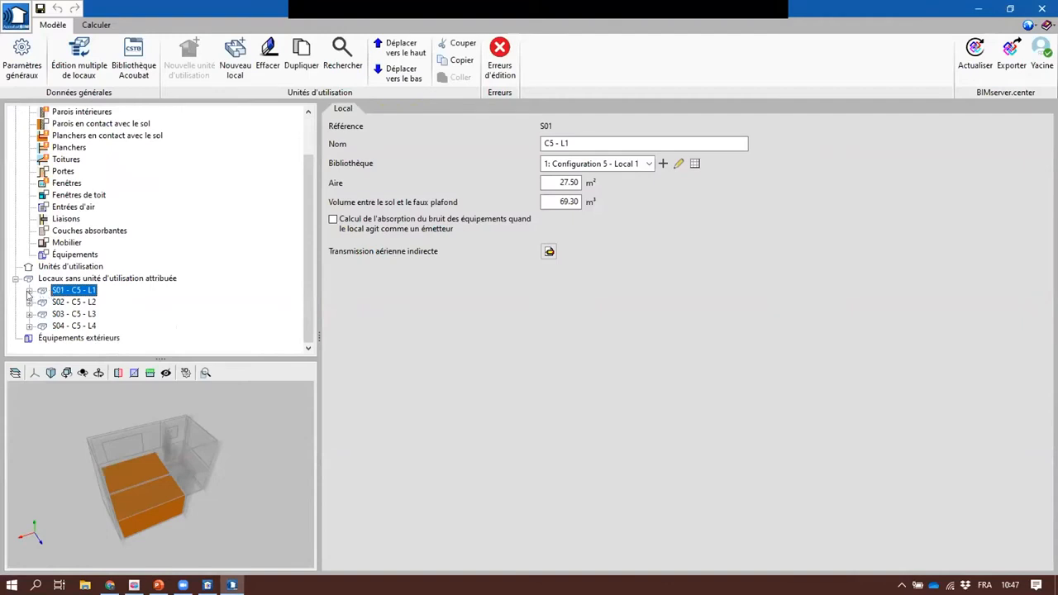
left_click(29, 291)
scroll(90, 310, "down", 2)
left_click(77, 242)
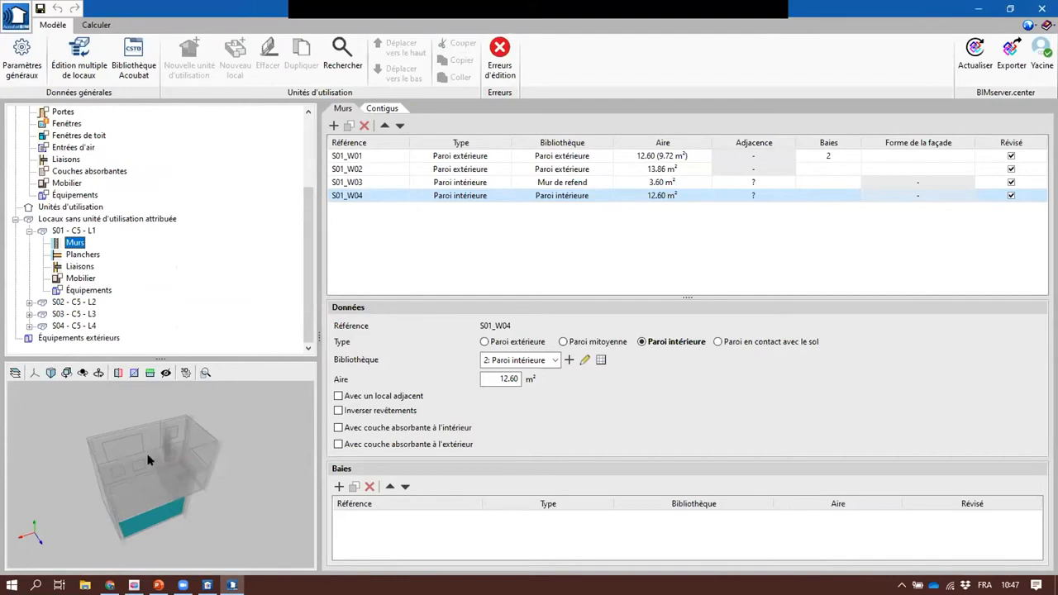
mouse_move(148, 460)
left_mouse_down()
mouse_move(149, 441)
mouse_move(172, 459)
mouse_move(149, 474)
left_mouse_up()
left_click(389, 183)
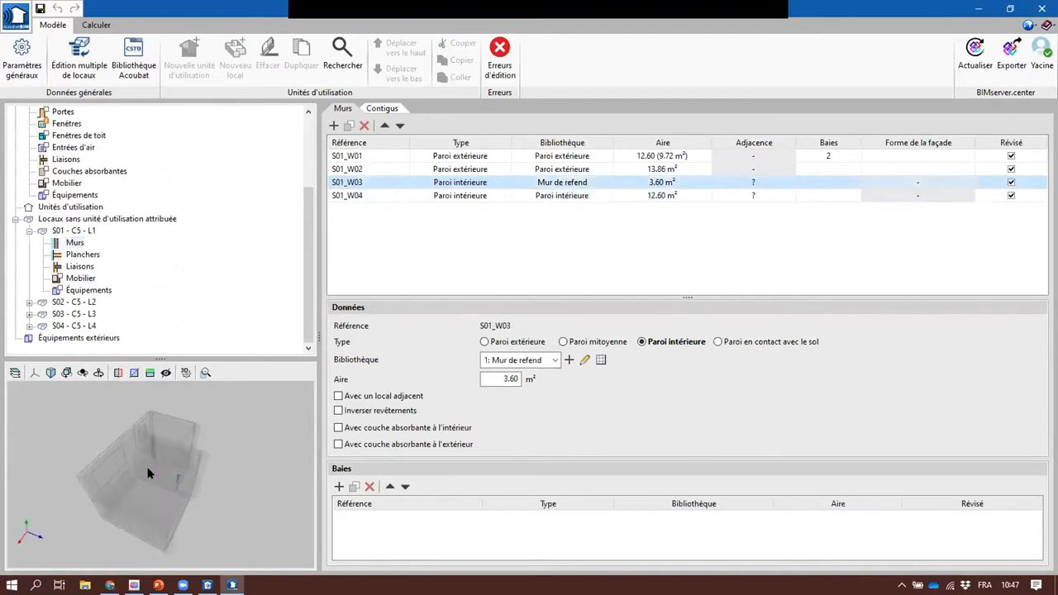
Step: Examine the floor and junctions of room S01 - C5 - L1, highlighting junction S01_J05 in the 3D preview
left_click(83, 255)
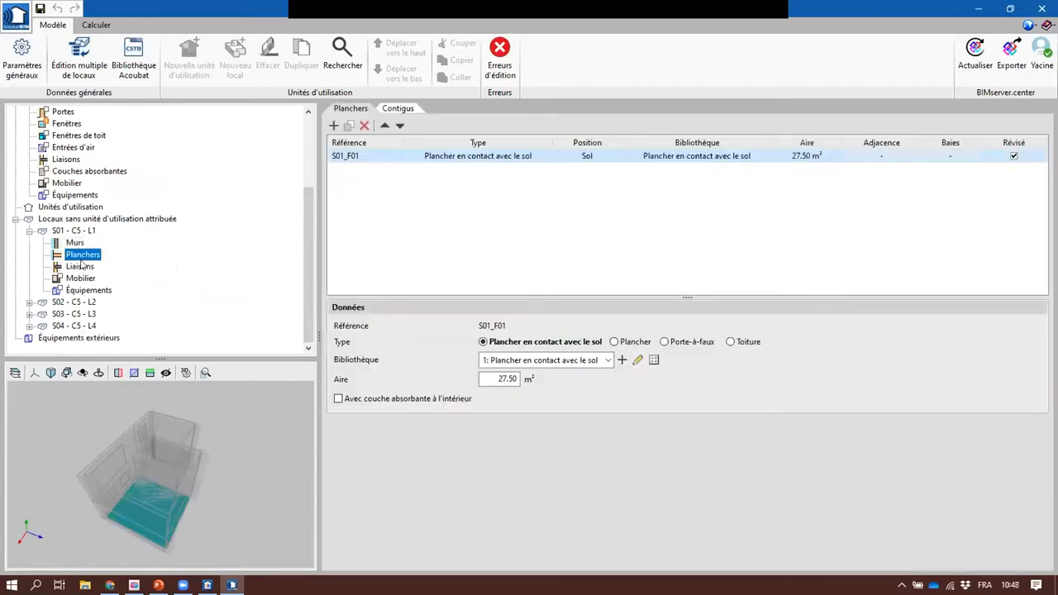
left_click(80, 266)
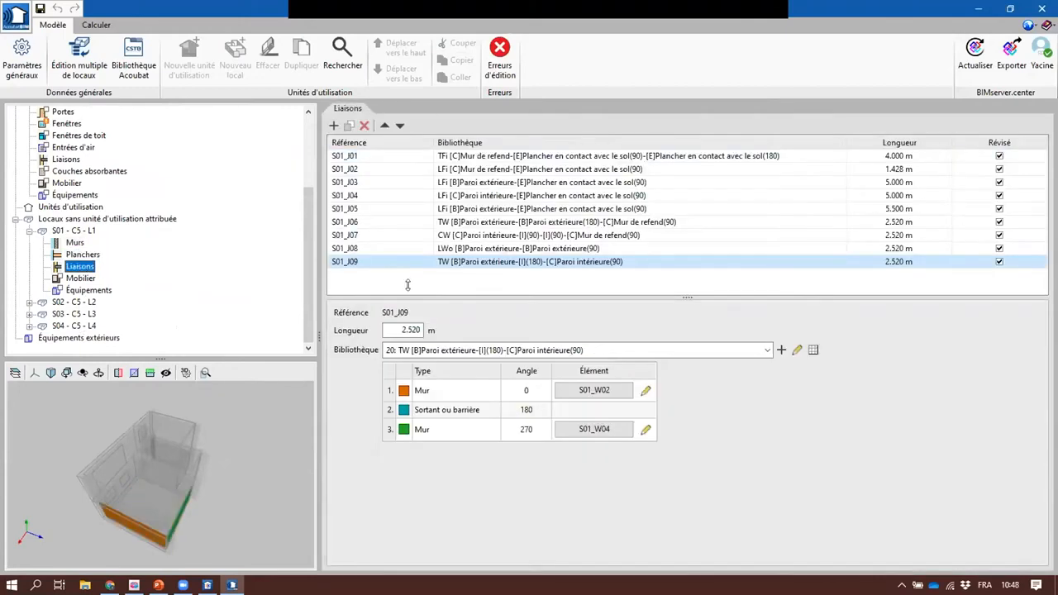
left_click_drag(182, 468, 145, 443)
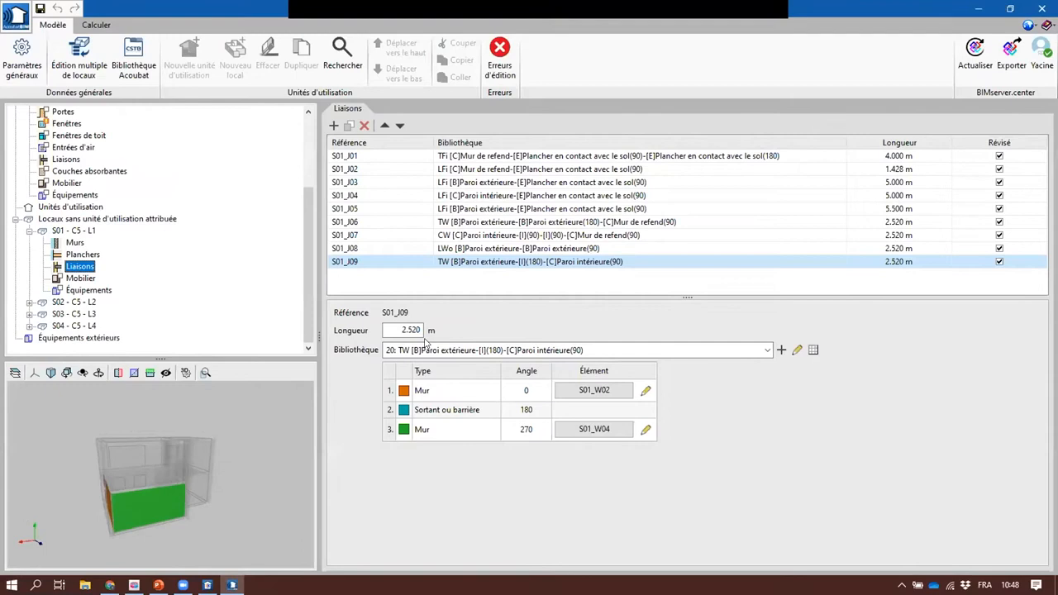
left_click(488, 206)
left_click_drag(193, 475, 161, 477)
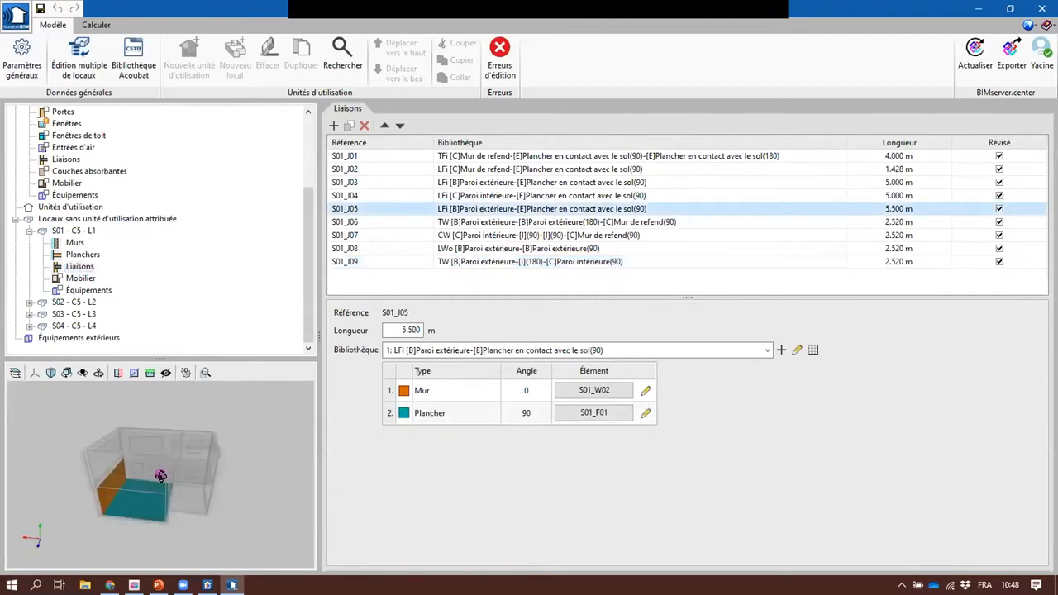
Step: Examine junctions S01_J04, S01_J07 and S01_J06 of room S01 - C5 - L1 in the list and 3D preview
left_click(478, 196)
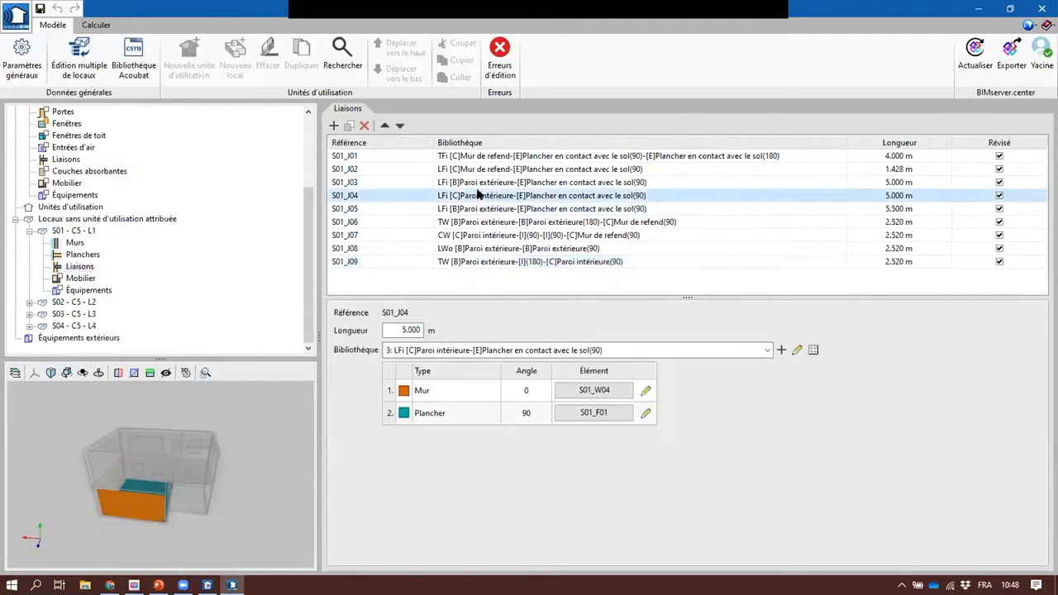
left_click(473, 238)
left_click(482, 221)
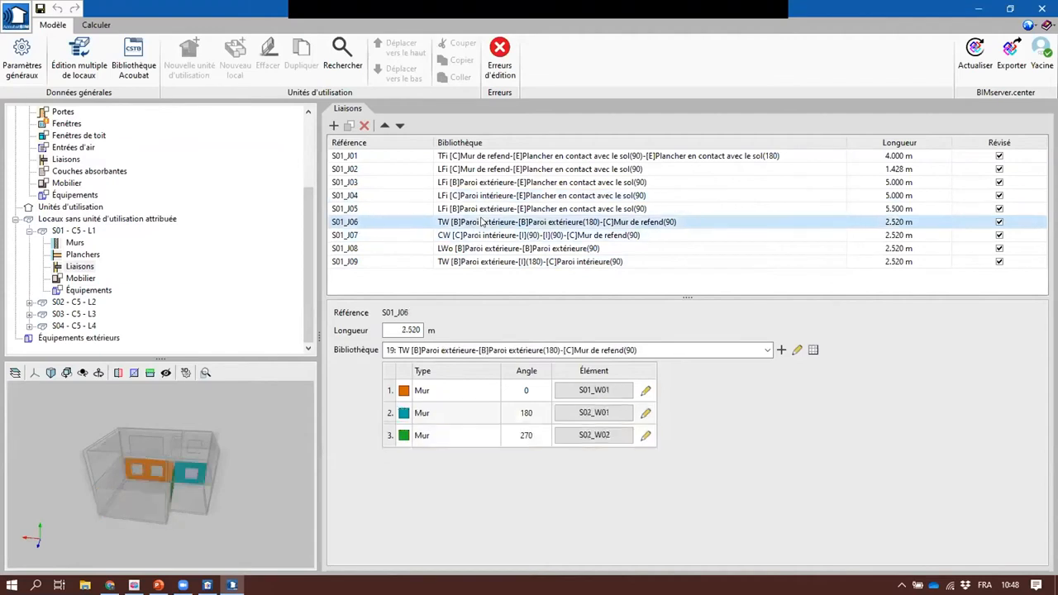
mouse_move(246, 474)
left_mouse_down()
mouse_move(153, 498)
mouse_move(191, 460)
mouse_move(178, 468)
mouse_move(192, 478)
left_mouse_up()
scroll(192, 478, "down", 1)
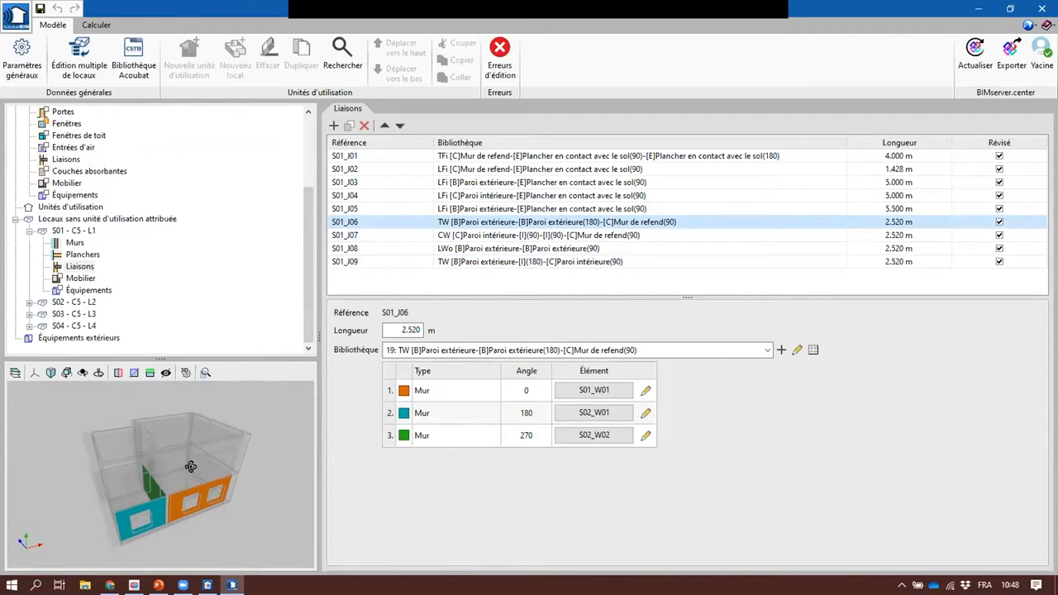
left_click_drag(161, 468, 190, 469)
left_click_drag(319, 333, 325, 330)
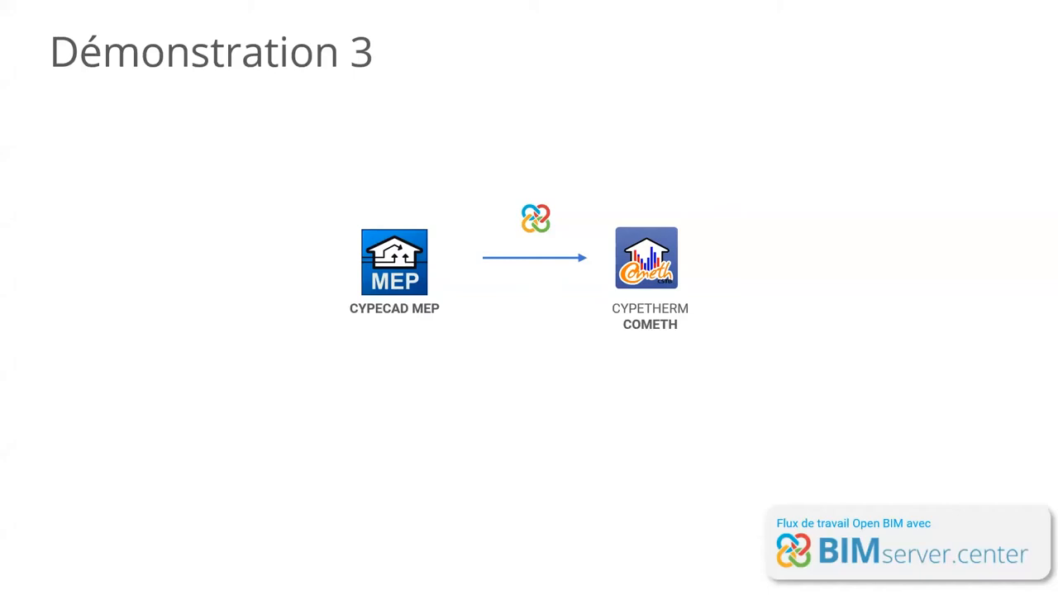
Step: Leave the slideshow, switch to CYPECAD MEP, look at the office building in the 3D view and close that view
key("Escape")
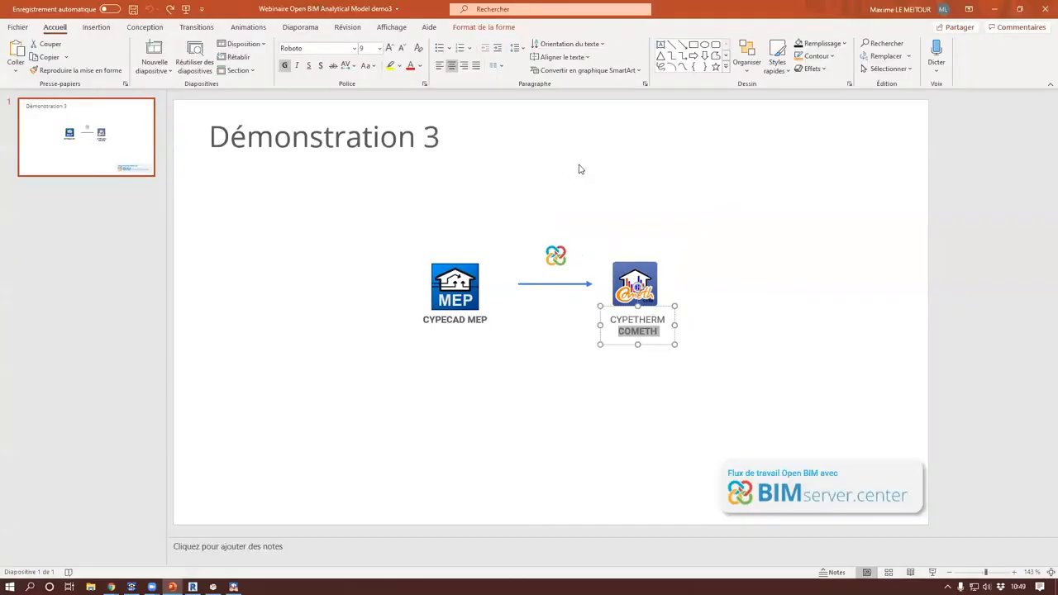
left_click(992, 9)
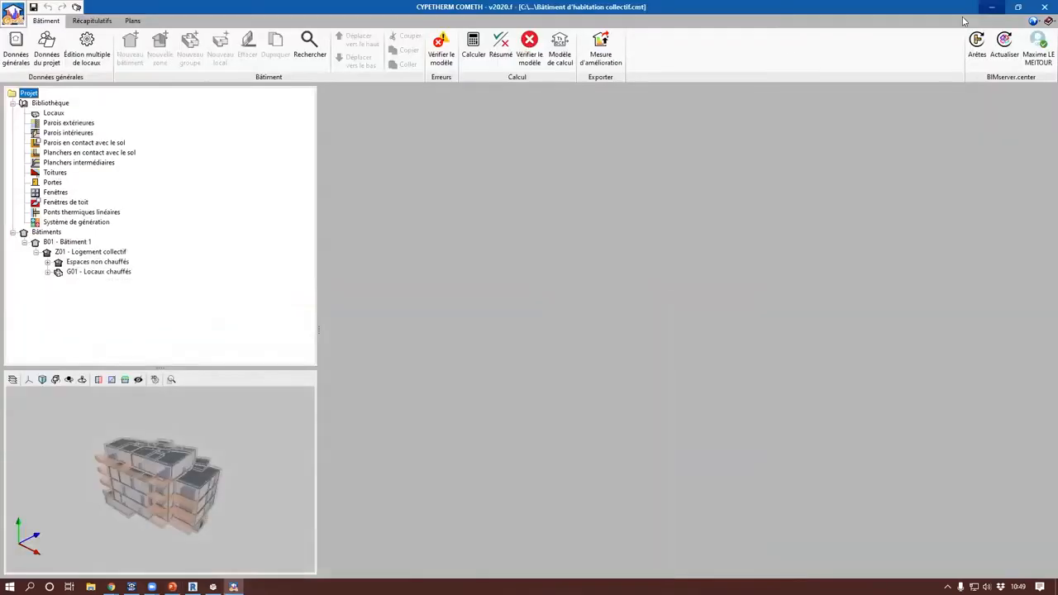
left_click(132, 586)
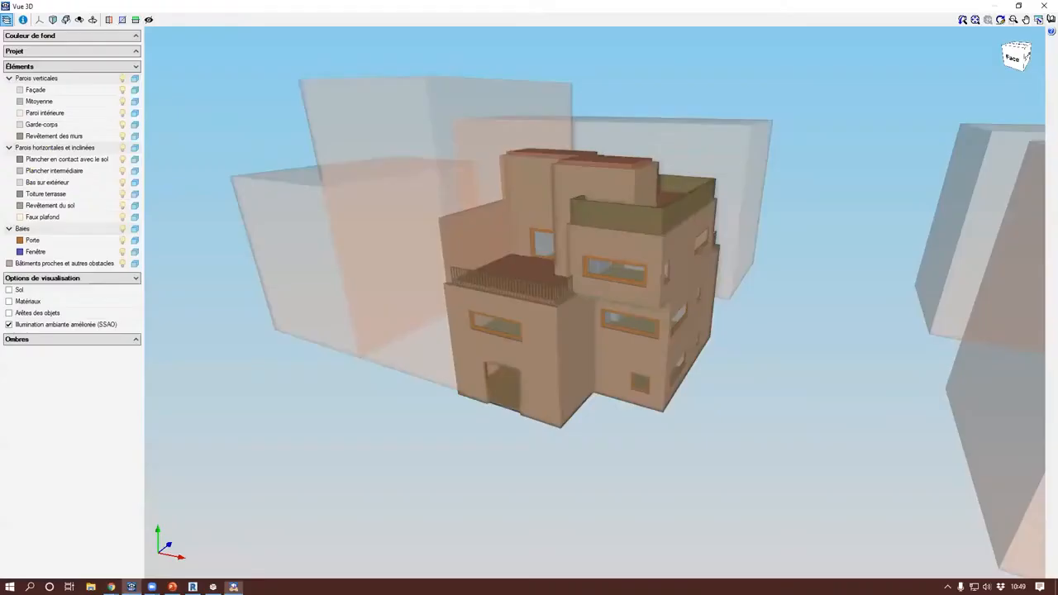
scroll(505, 367, "down", 1)
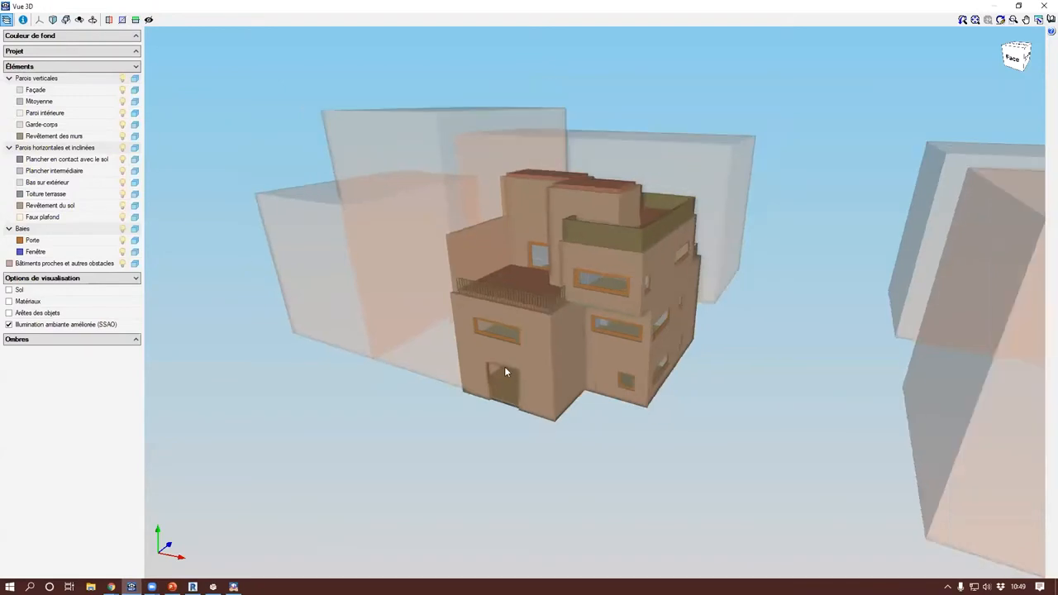
left_click(1045, 6)
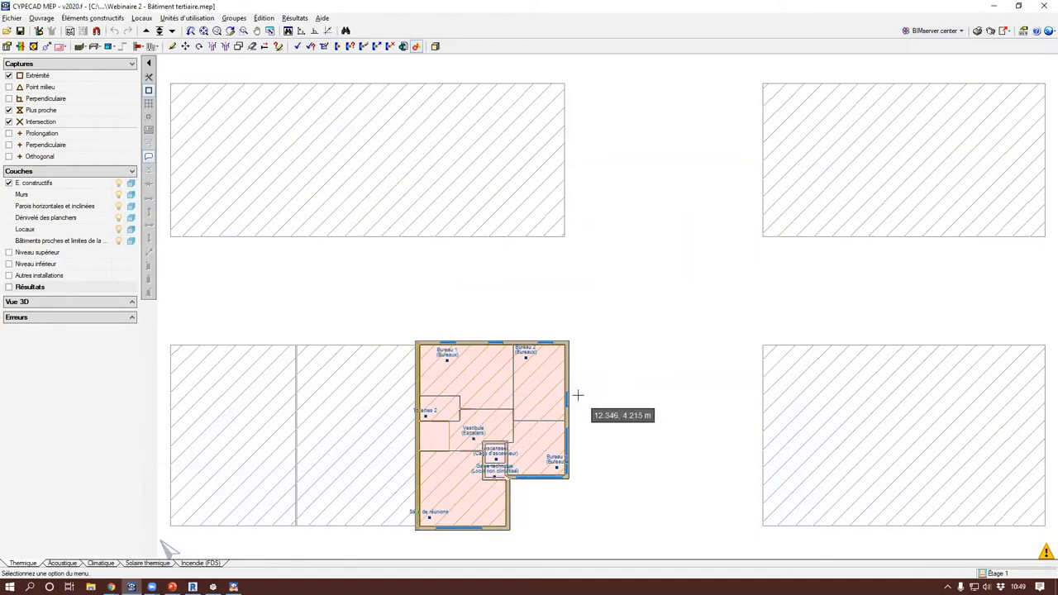
Step: Examine the floor plans of RDC, Étage 1 and Étage 2, ending on Étage 1
left_click(160, 31)
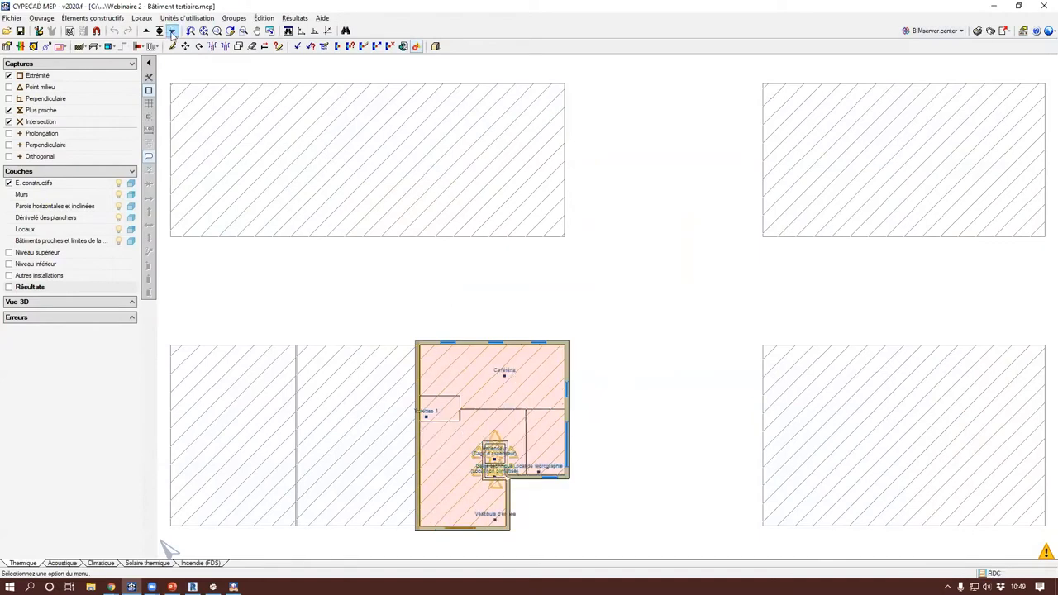
scroll(549, 415, "up", 1)
middle_click_drag(549, 415, 598, 319)
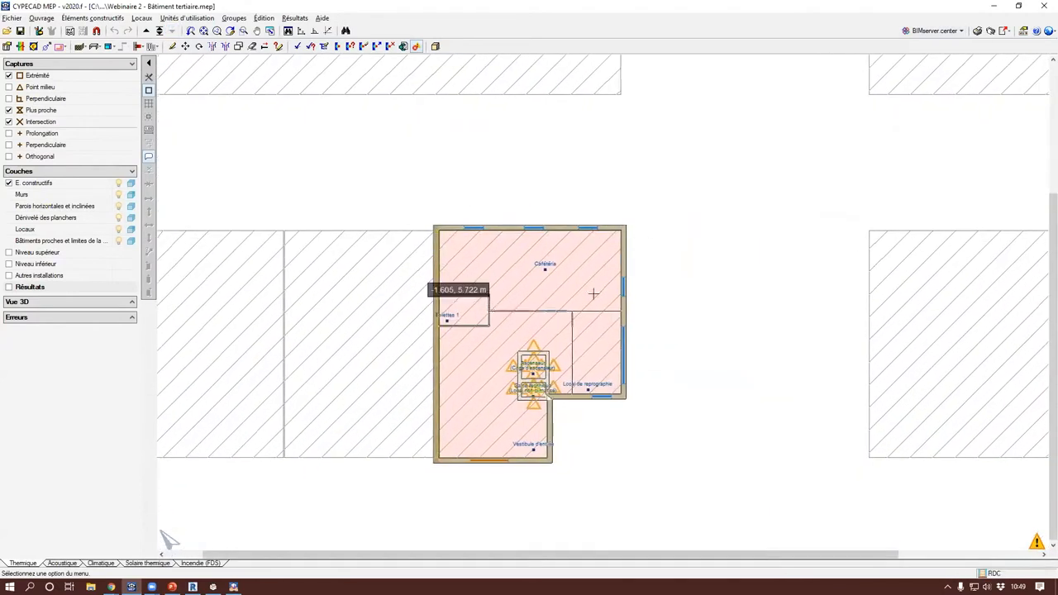
left_click(147, 30)
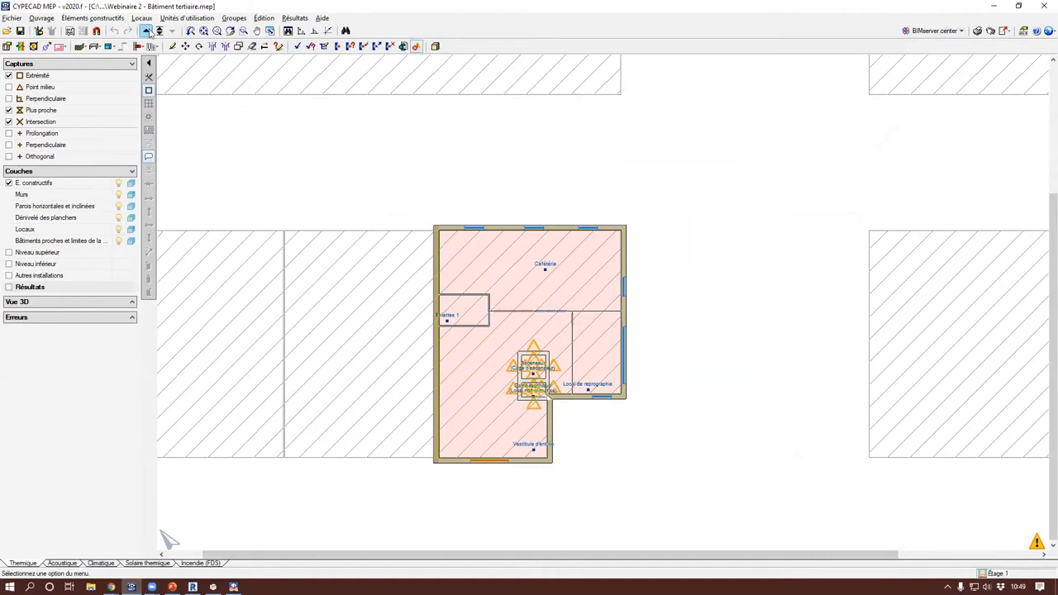
left_click(147, 31)
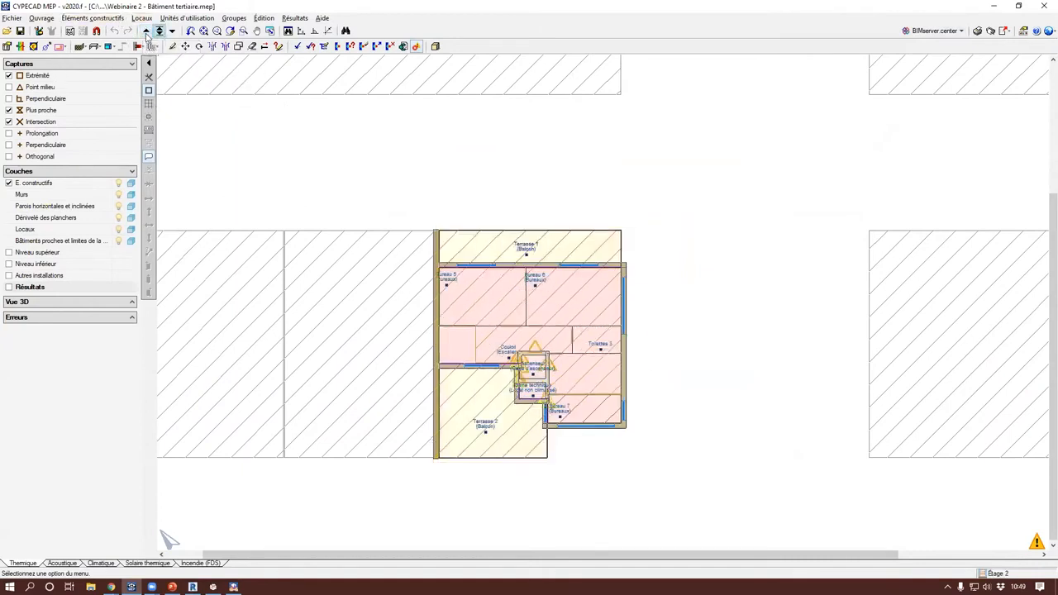
left_click(171, 30)
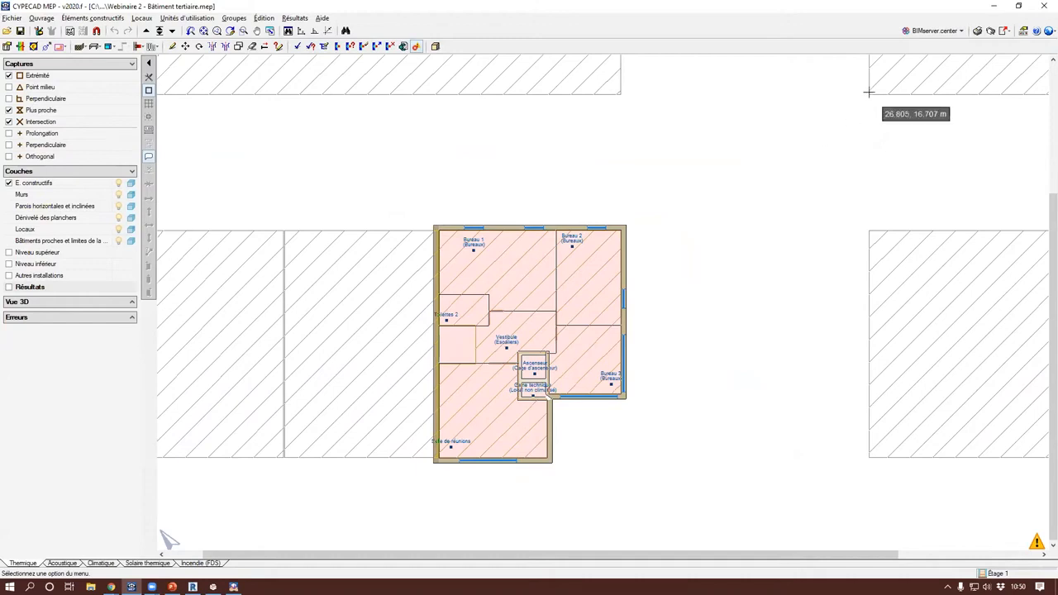
Step: Start the IFC export to the linked BIMserver.center project and shorten the main file name to Modèle architectural
left_click(927, 34)
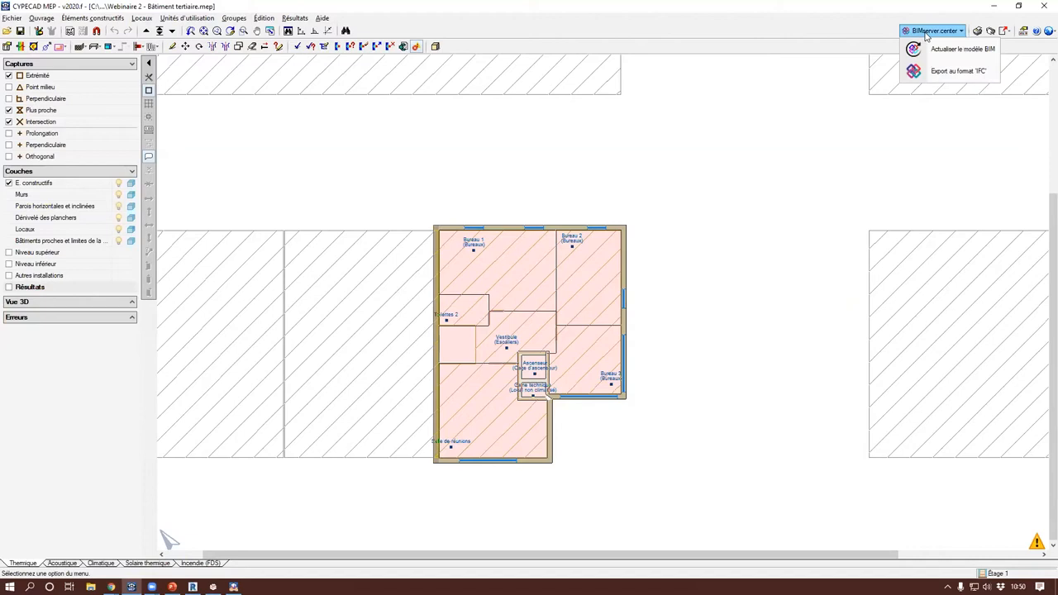
left_click(952, 72)
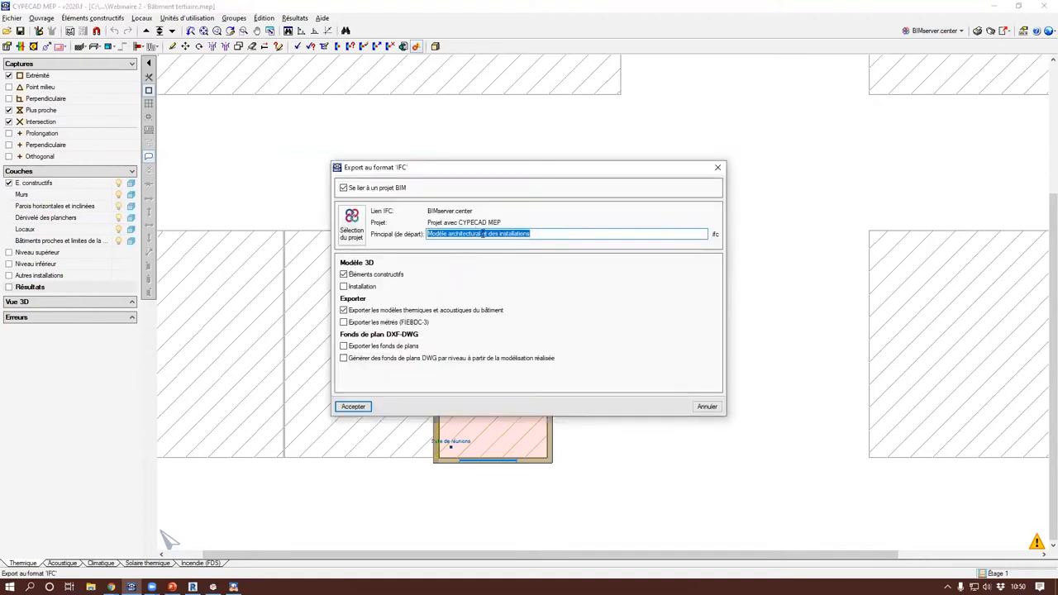
left_click(482, 234)
left_click_drag(553, 234, 480, 236)
key("BackSpace")
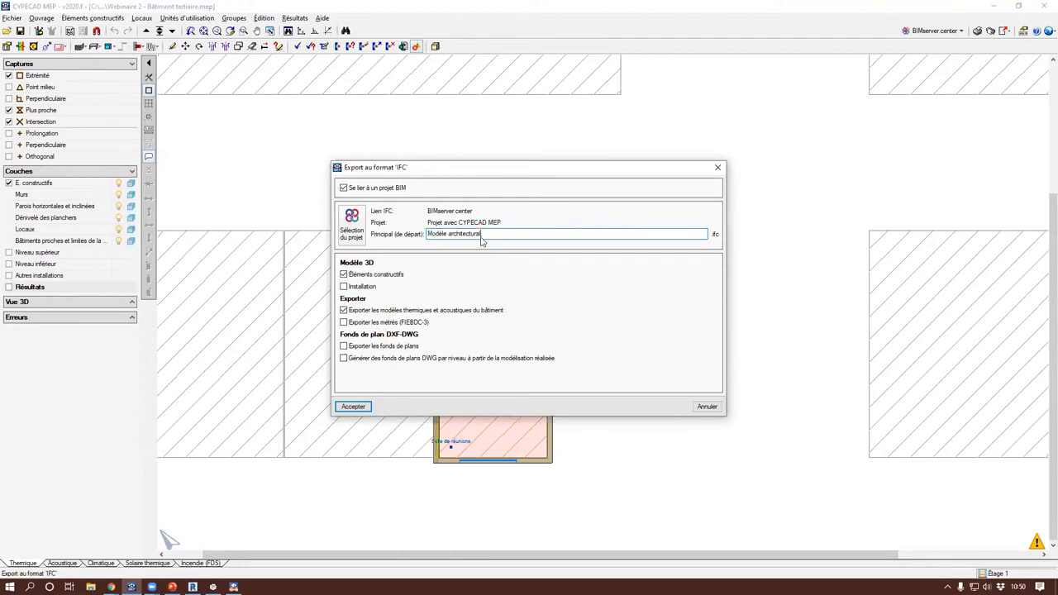
Step: Clear the construction elements and the thermal and acoustic models from the export options and accept the IFC export
left_click(370, 275)
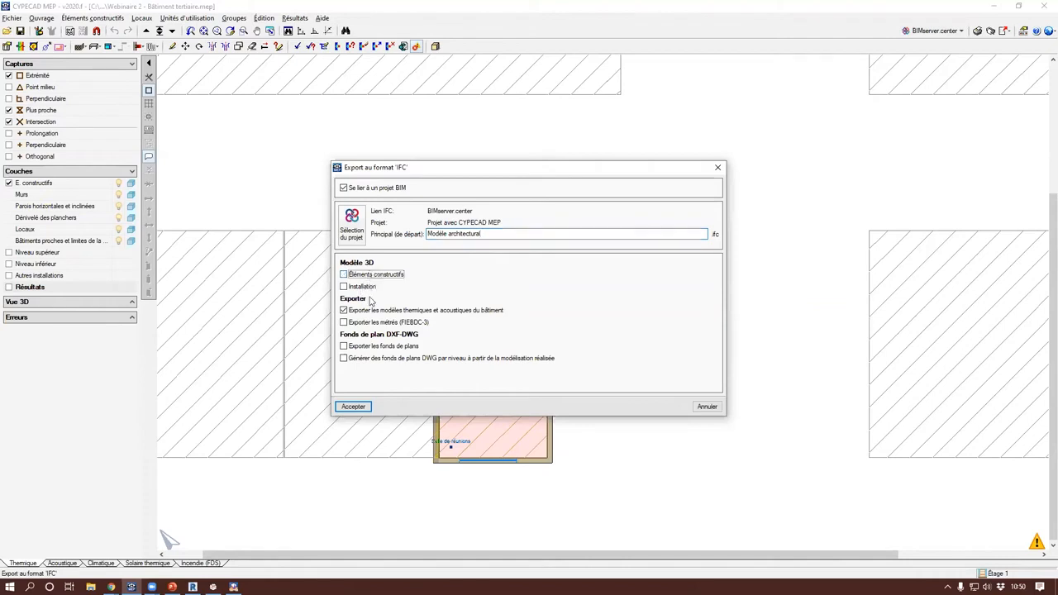
left_click(367, 312)
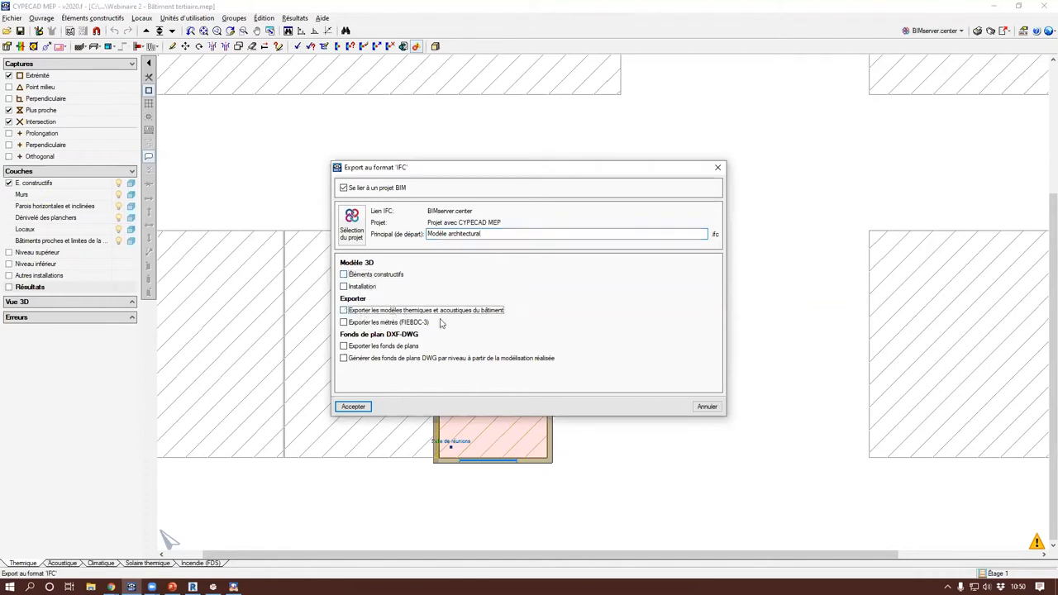
left_click(357, 408)
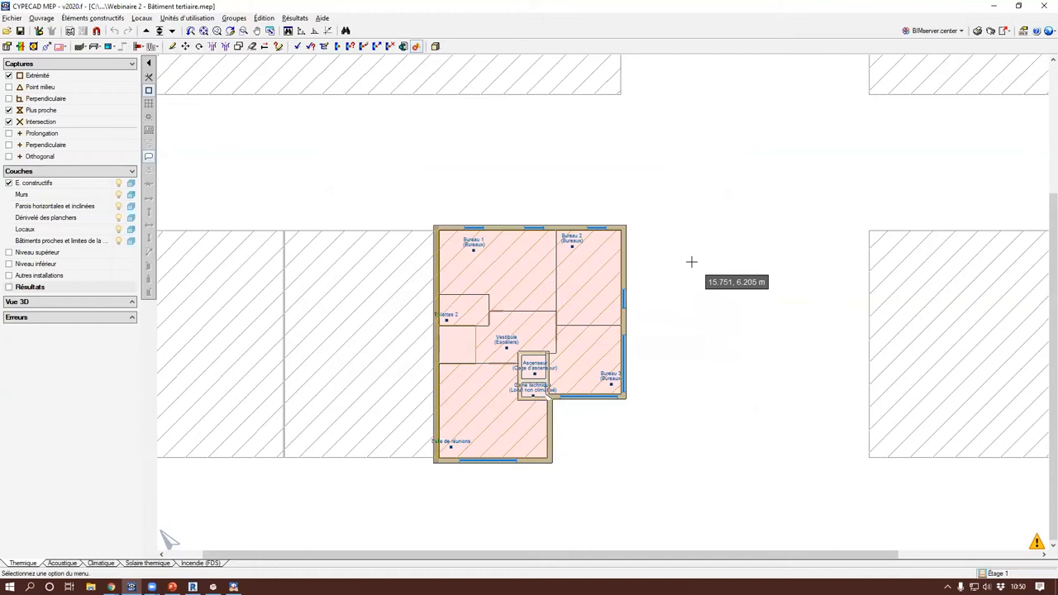
Step: Switch to CYPETHERM COMETH, save the current project and create a new one named Projet CYPECAD MEP
left_click(233, 587)
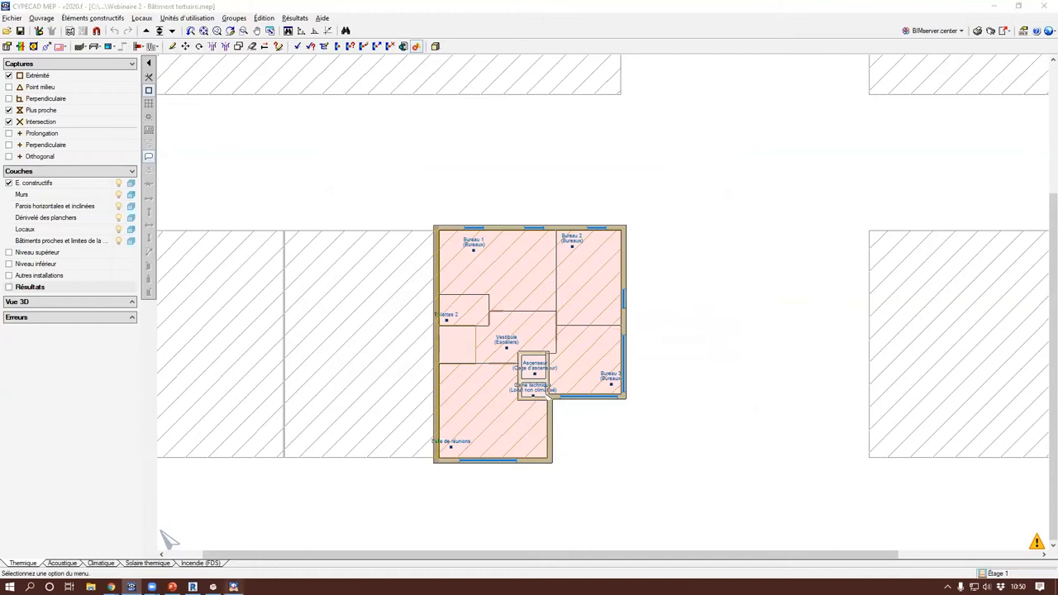
left_click(13, 25)
left_click(44, 38)
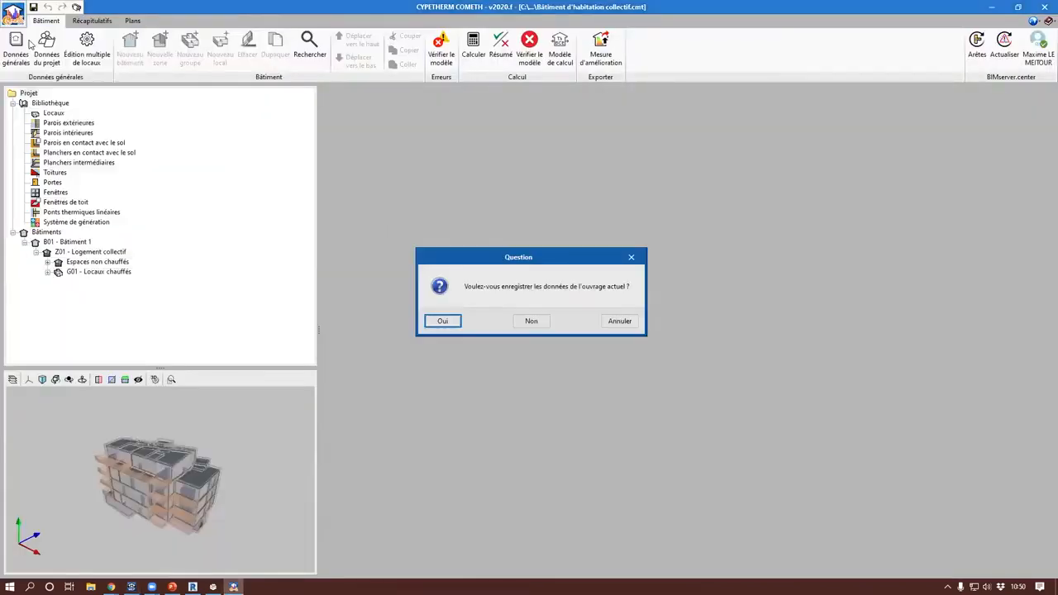
left_click(442, 320)
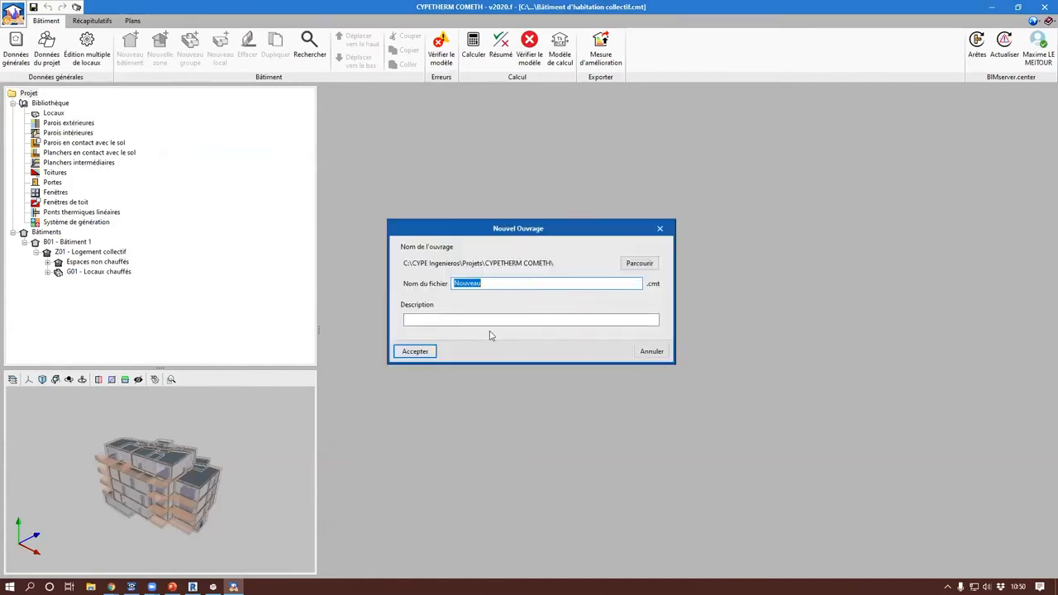
type("Projet CYPECAD MEP")
key("Return")
Step: Link the new project to the BIMserver.center project Projet avec CYPECAD MEP and accept its creation
left_click(496, 343)
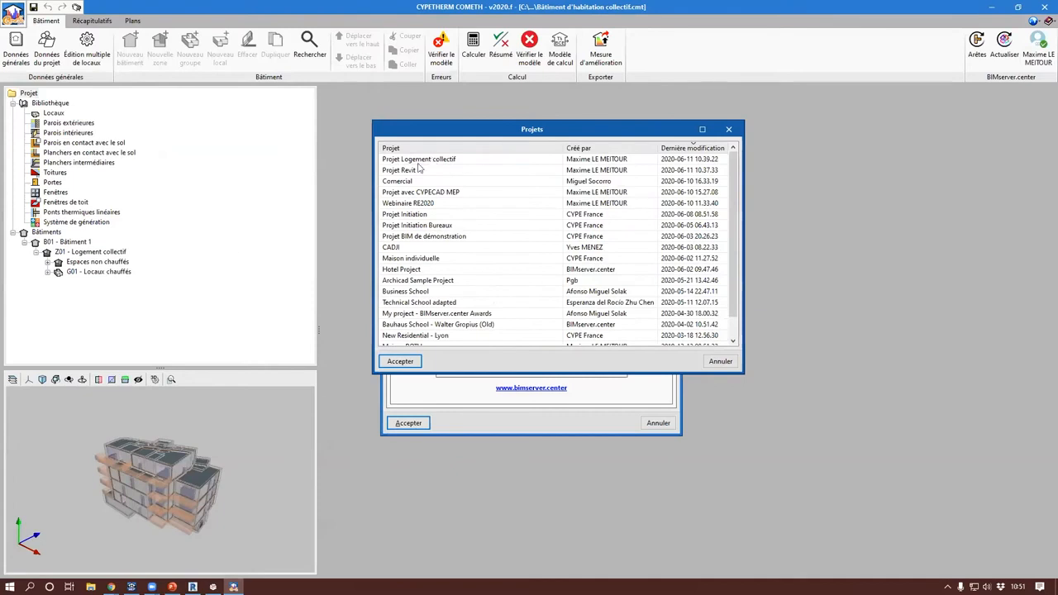
scroll(463, 190, "down", 1)
scroll(482, 301, "up", 1)
left_click(415, 194)
double_click(438, 197)
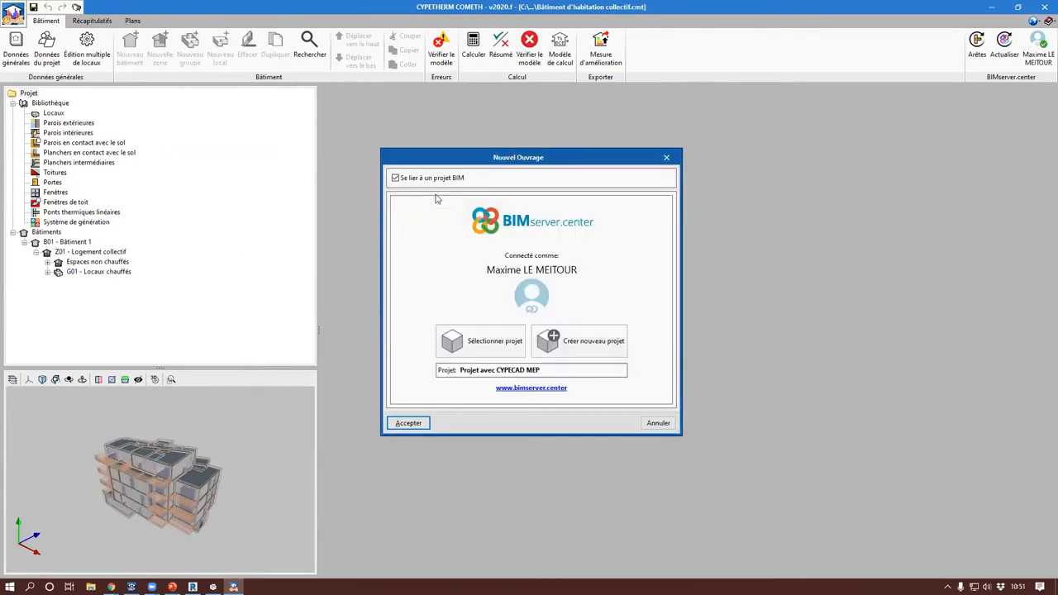
left_click(418, 425)
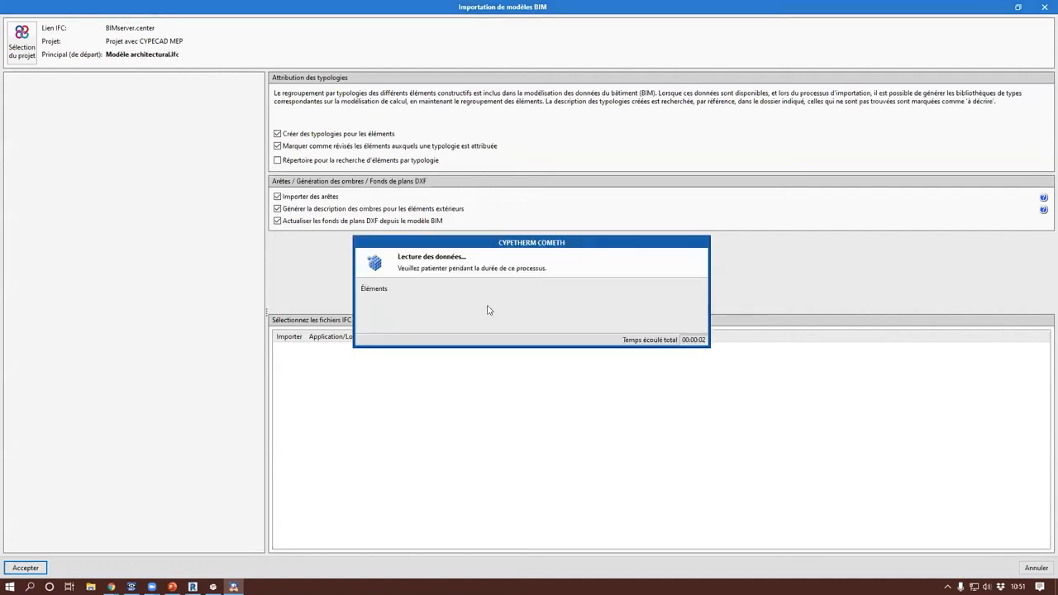
Step: Inspect Modèle architectural.ifc in the import preview and import it with the default typology, edge, shadow and DXF options
left_click_drag(131, 308, 84, 336)
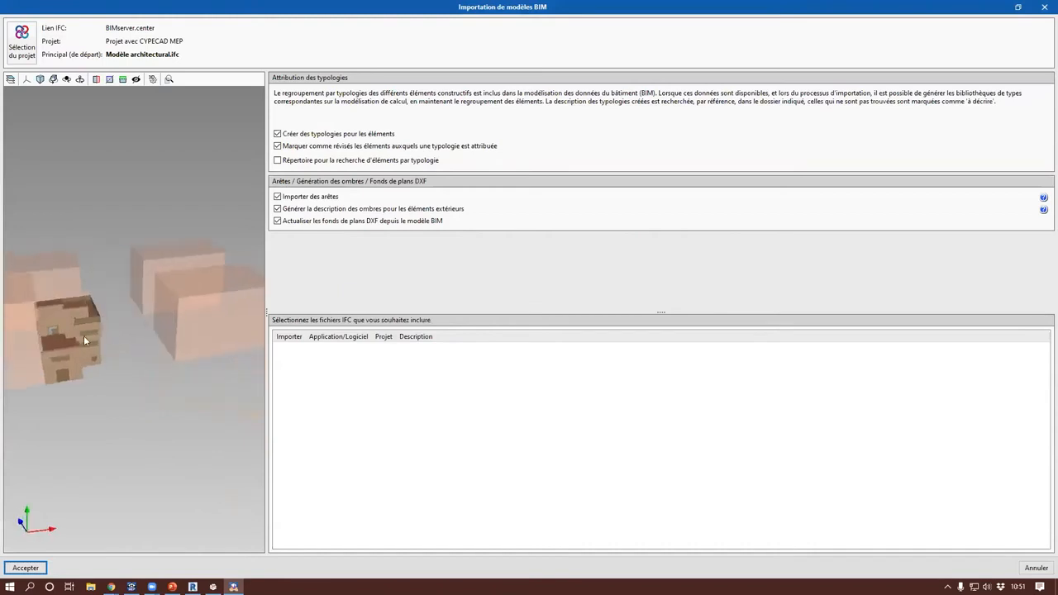
scroll(70, 335, "up", 3)
scroll(69, 336, "down", 1)
scroll(139, 303, "down", 1)
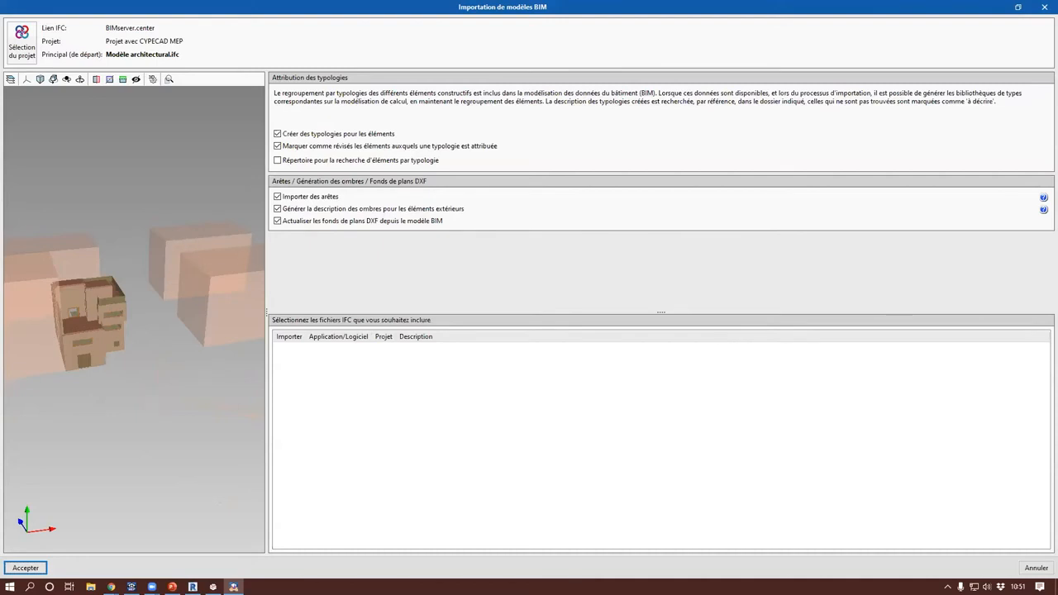
left_click(25, 569)
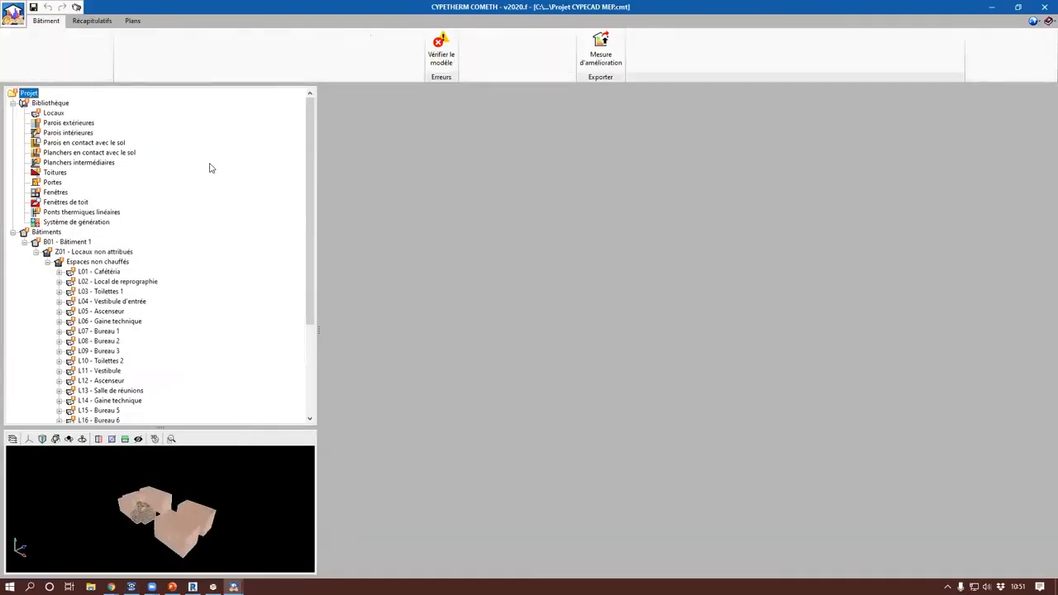
Step: Enable enhanced ambient lighting (SSAO) for the 3D preview
left_click(154, 439)
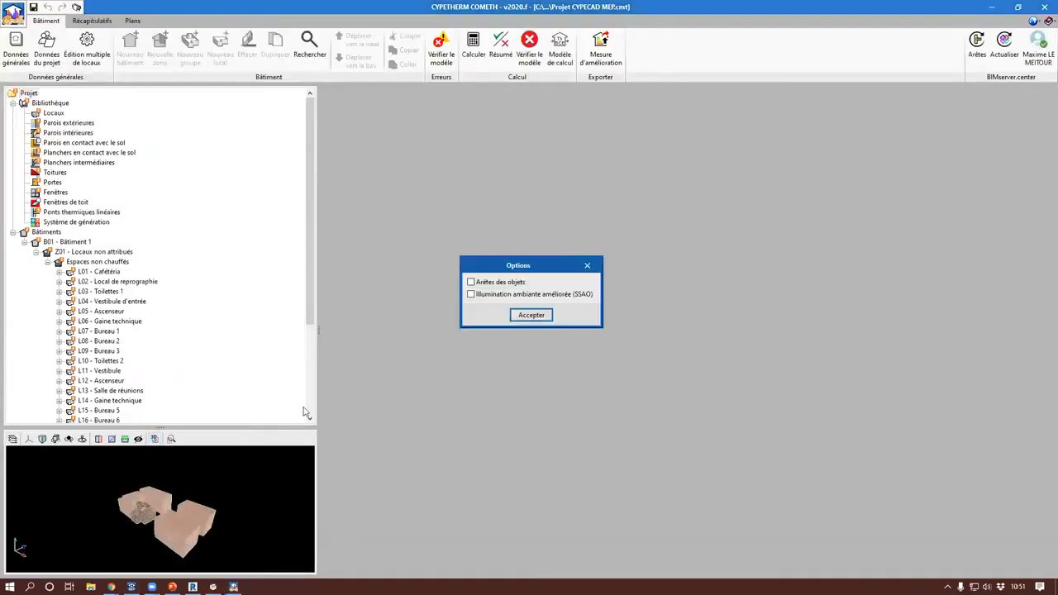
left_click(513, 295)
left_click(532, 315)
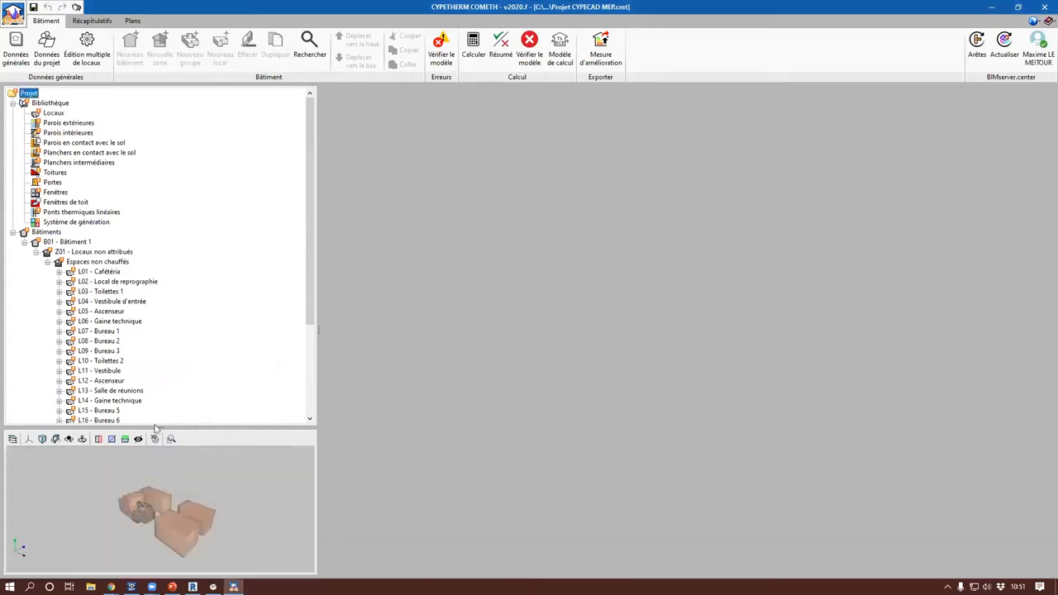
Step: Enlarge the 3D preview in height and width, focus it on the building, and look through the project's library and rooms
left_click_drag(159, 428, 165, 253)
scroll(179, 407, "up", 3)
middle_click_drag(156, 442, 226, 417)
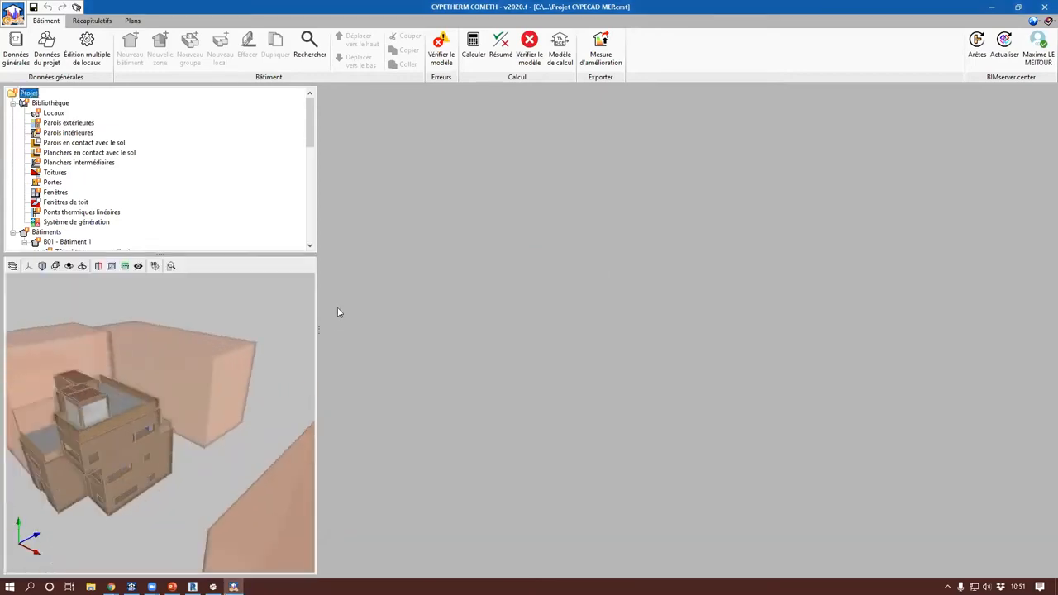
left_click_drag(319, 331, 504, 327)
scroll(91, 203, "down", 3)
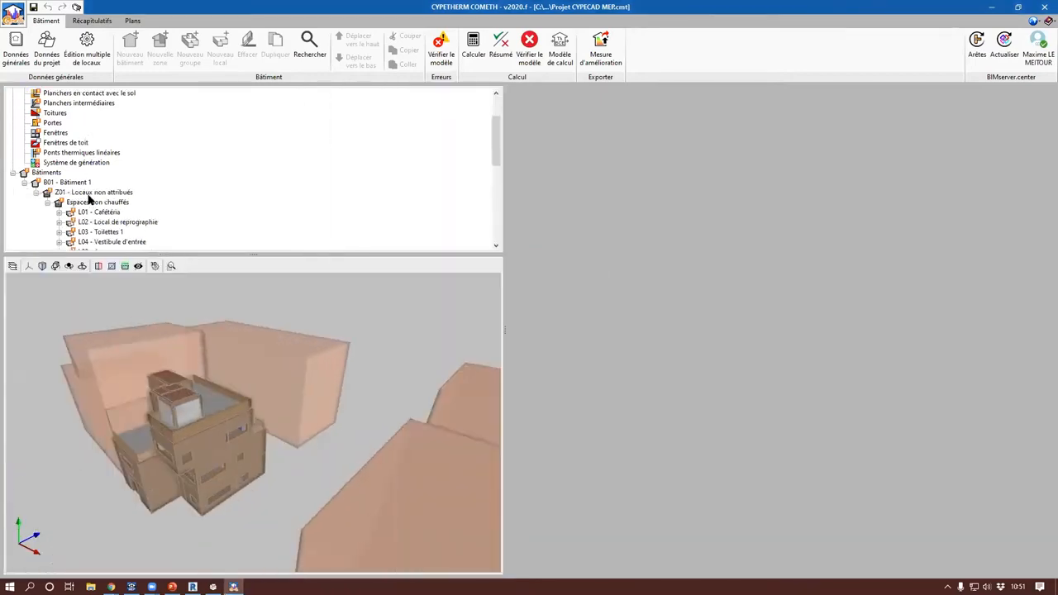
scroll(90, 203, "up", 3)
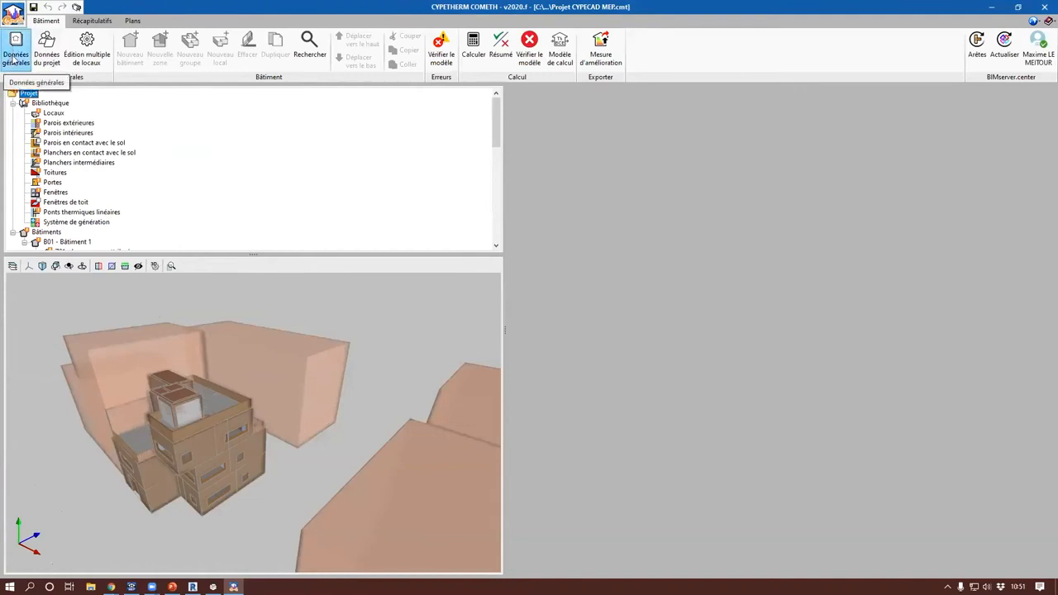
scroll(58, 157, "down", 3)
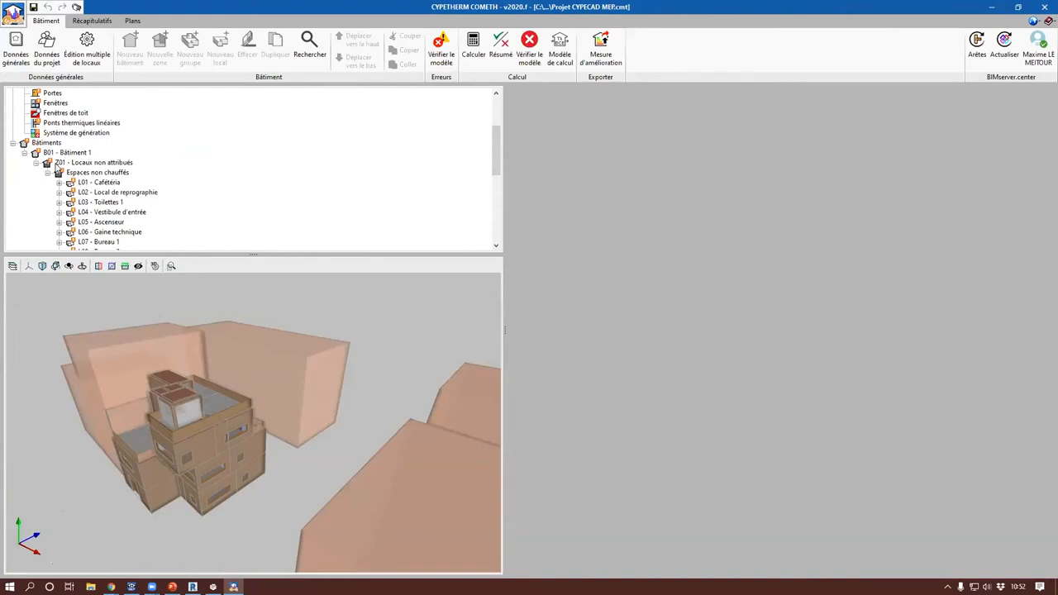
Step: Examine the data of zone Z01 - Locaux non attribués and its usage scenario settings, leaving them unchanged
left_click(57, 163)
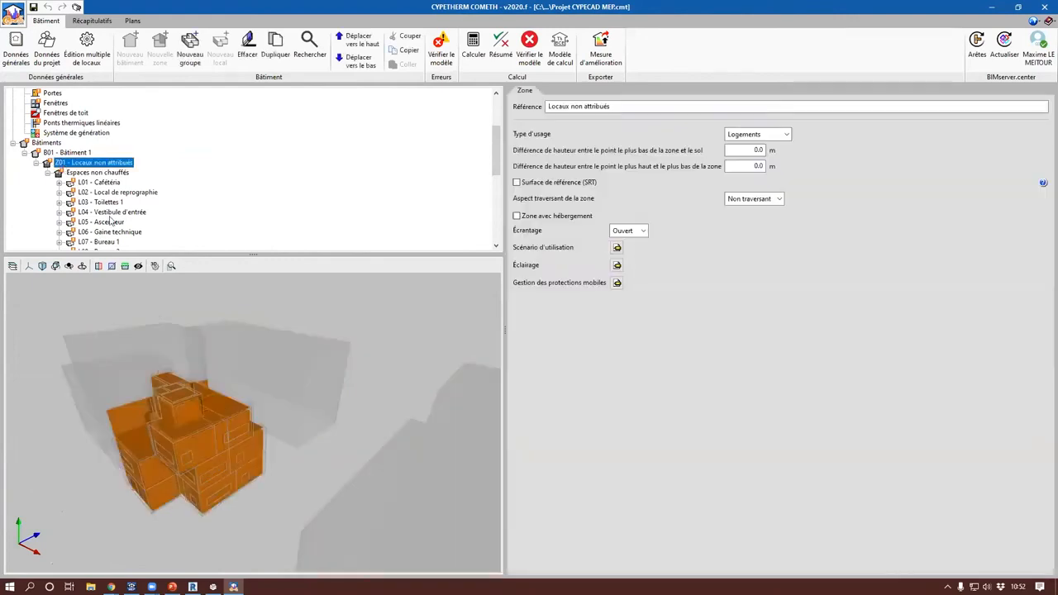
left_click(617, 248)
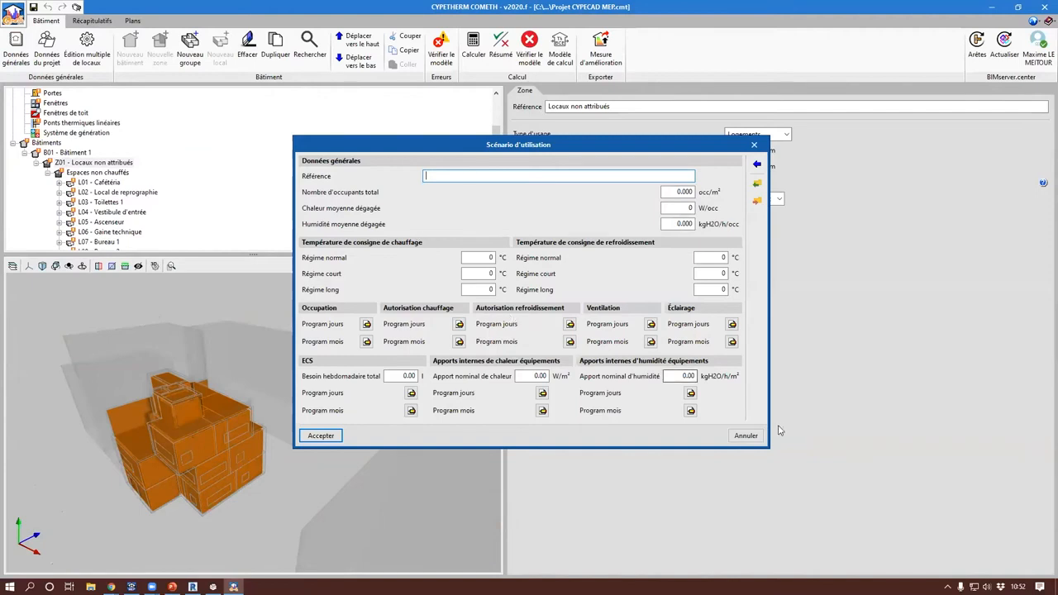
left_click(748, 436)
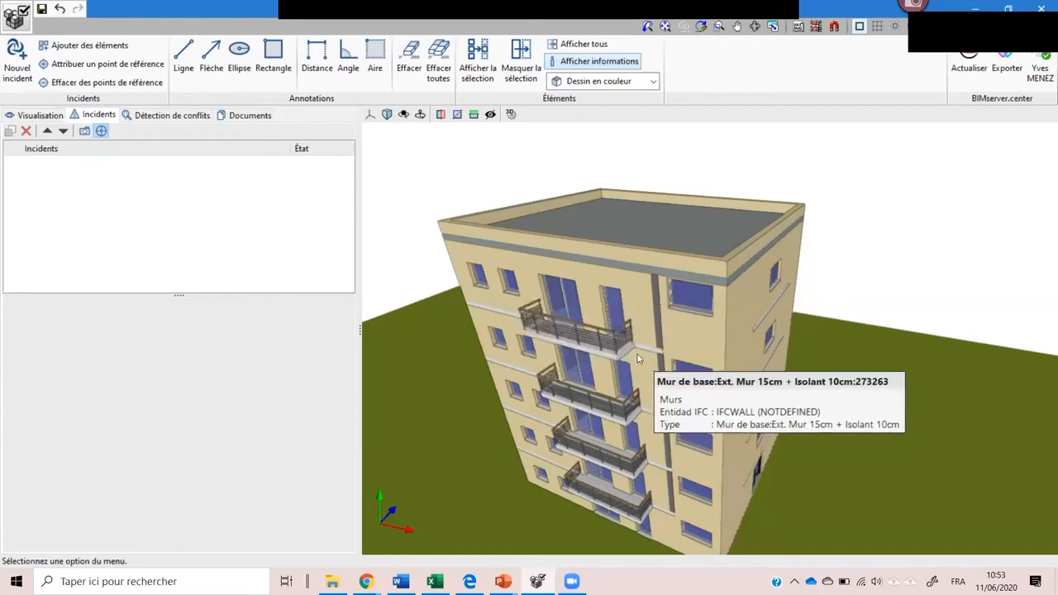
Step: In Open BIM Model Checker, create an incident titled "supprimer fenetre" for the top-floor PF 90 x 200 cm window above the balcony
scroll(631, 356, "down", 1)
scroll(631, 356, "down", 2)
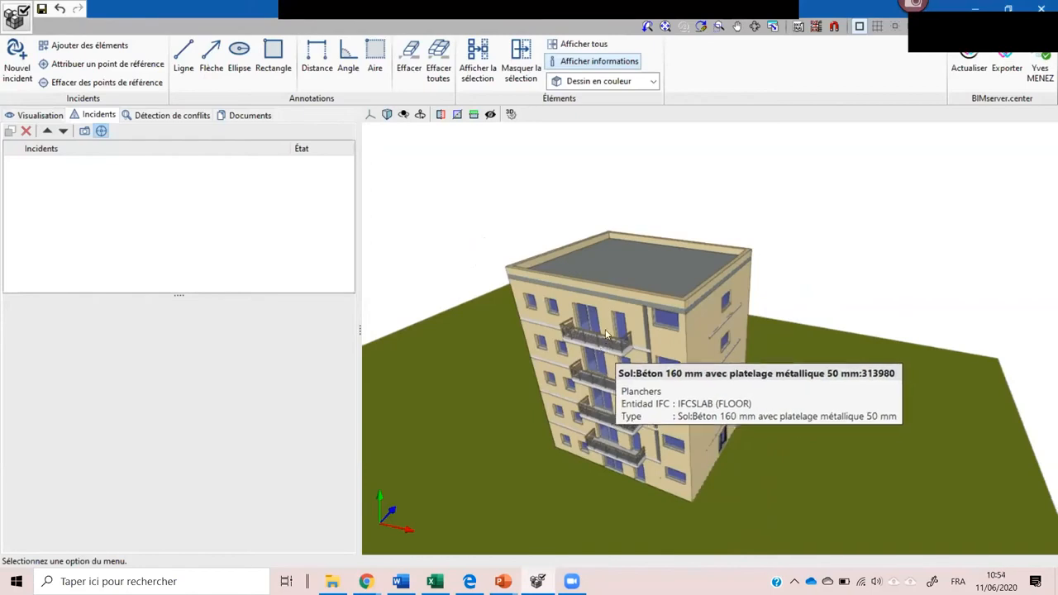
scroll(622, 331, "up", 5)
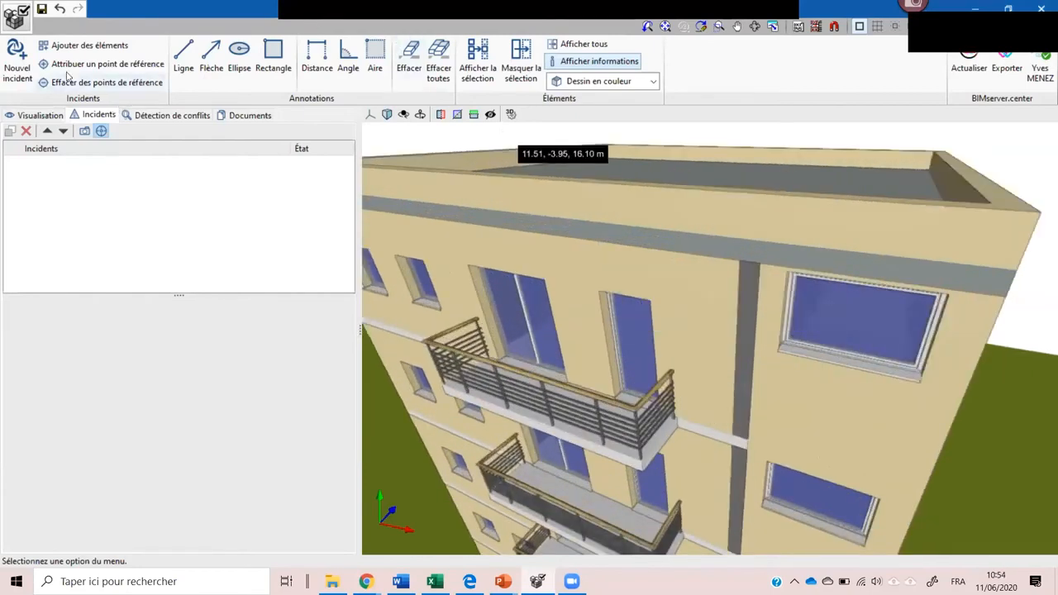
left_click(17, 57)
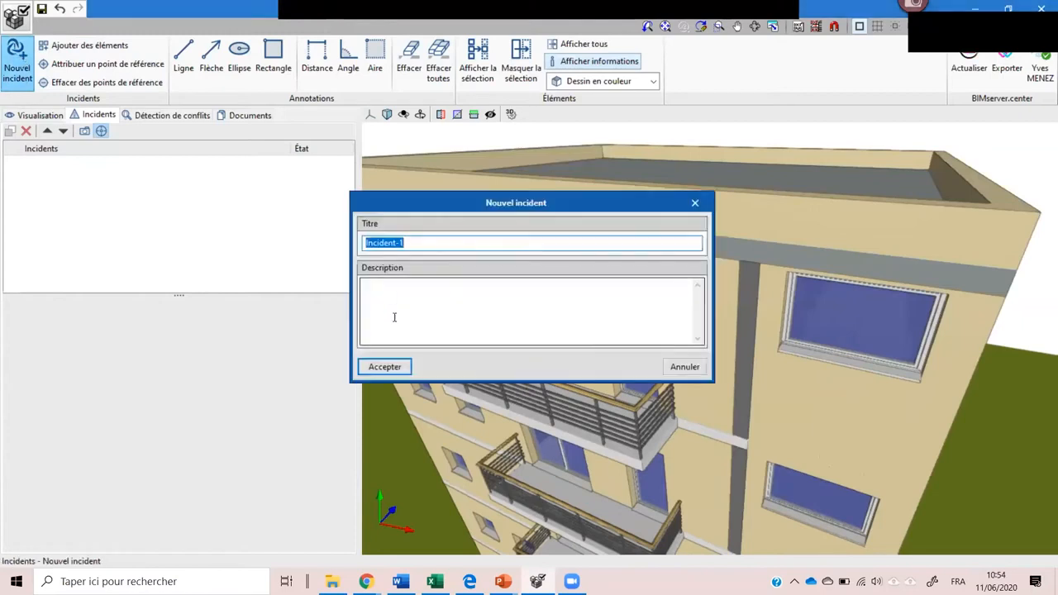
type("suppriumer fene")
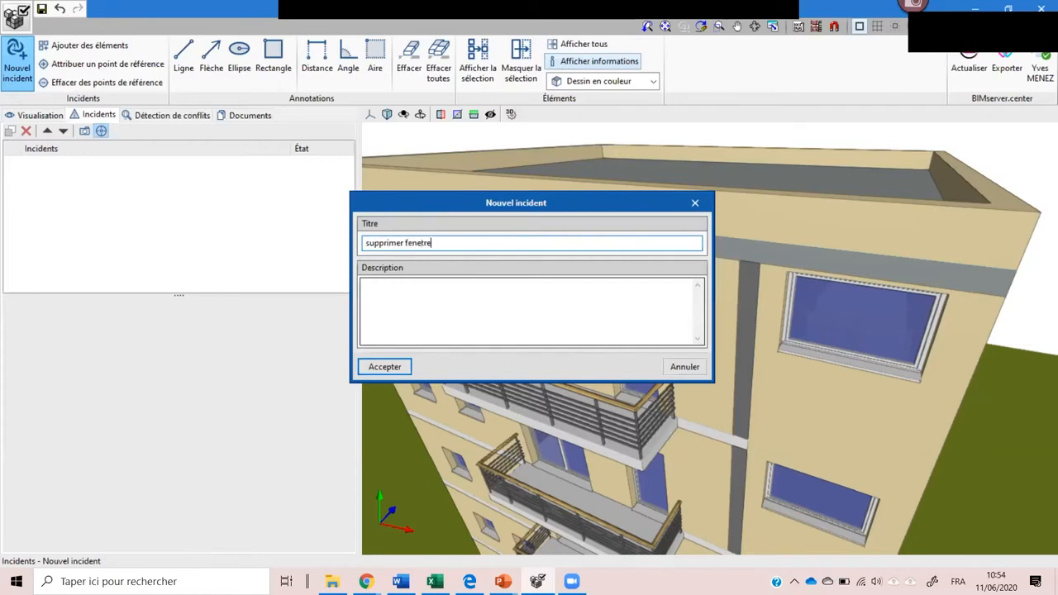
type("tre")
left_click(385, 366)
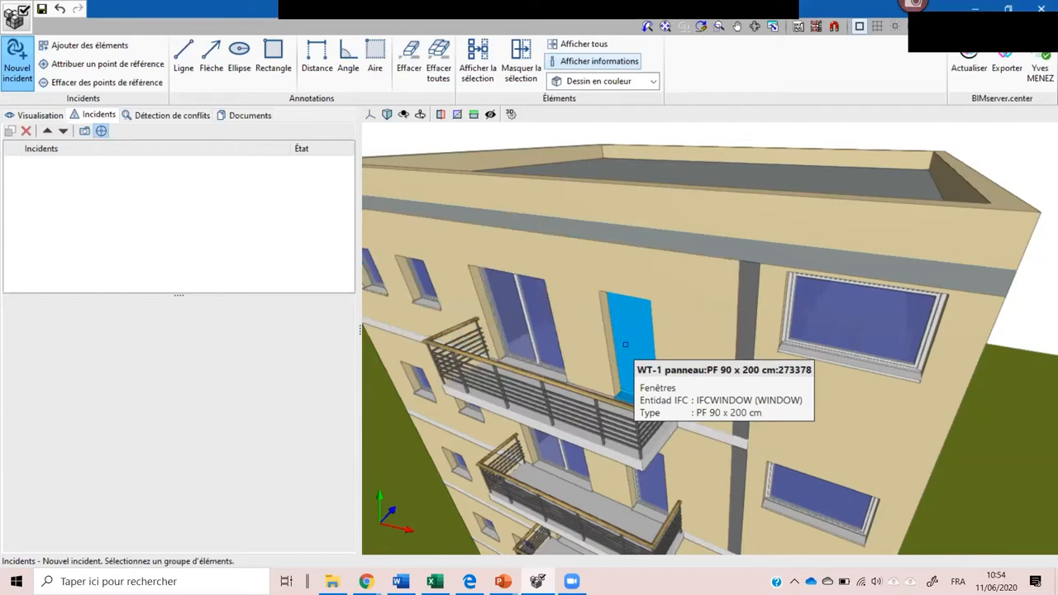
left_click(626, 345)
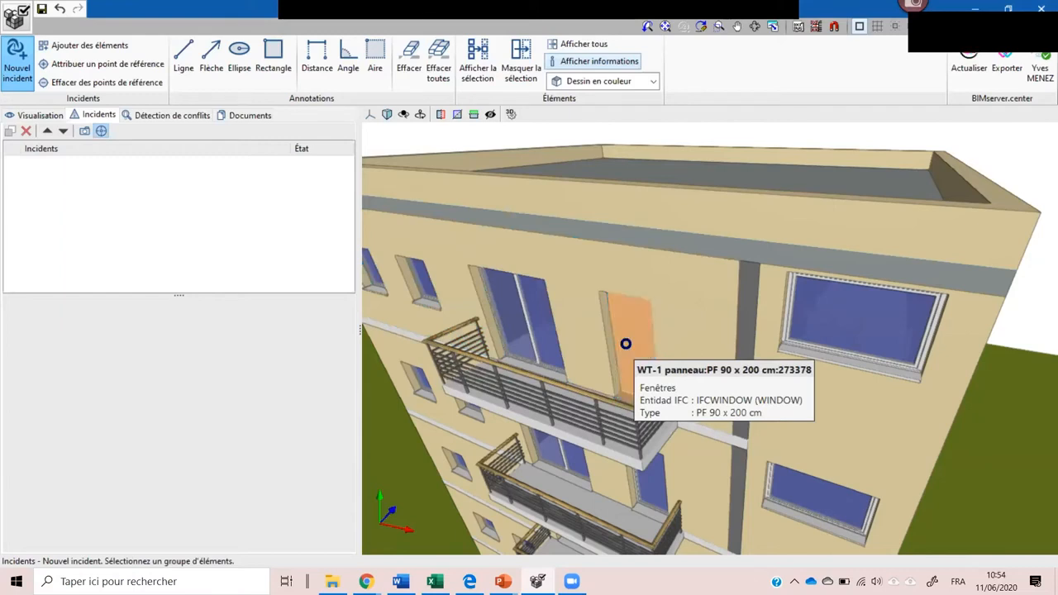
right_click(626, 344)
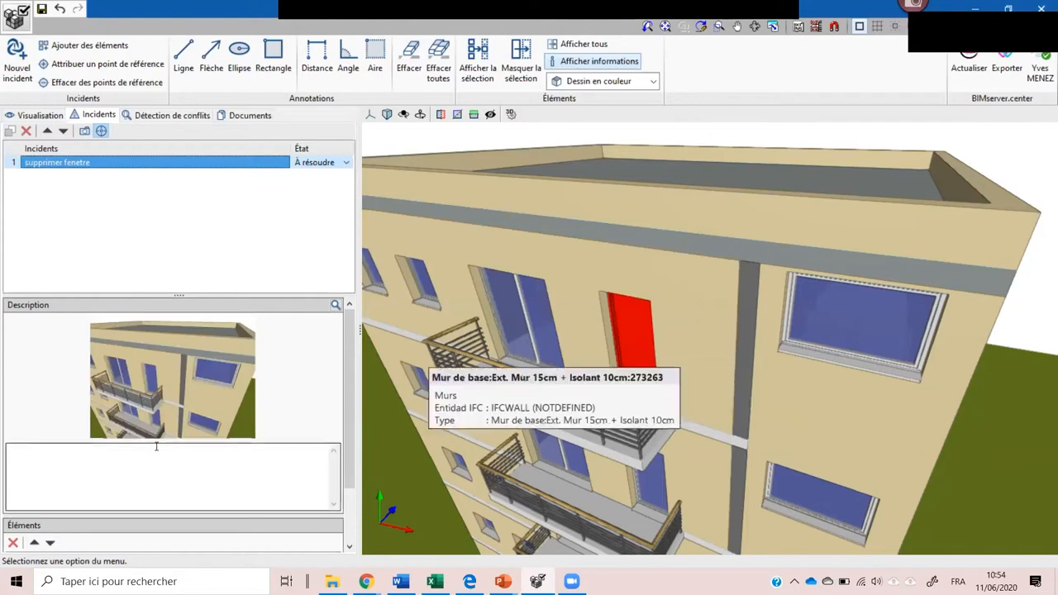
Step: Replace the incident's image with the current view and describe it as "merci de supprimer cette fenetre"
left_click(84, 130)
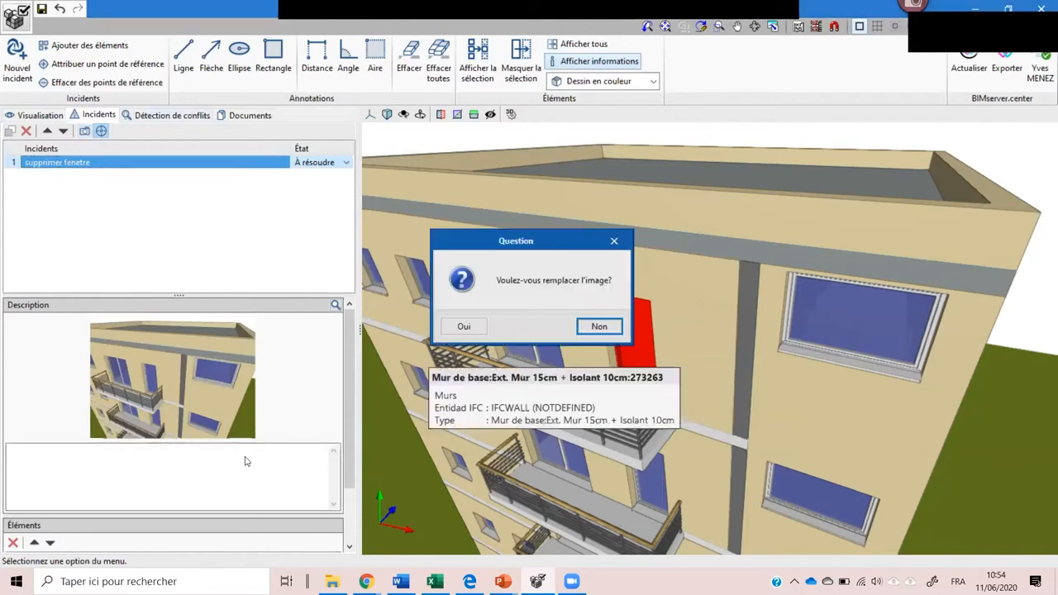
left_click(456, 331)
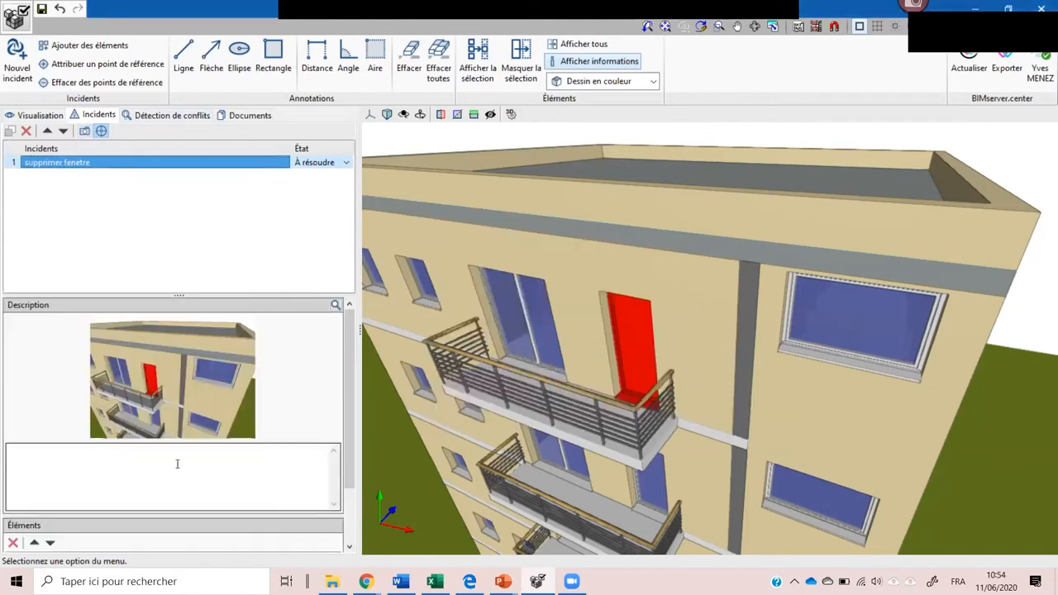
left_click(179, 456)
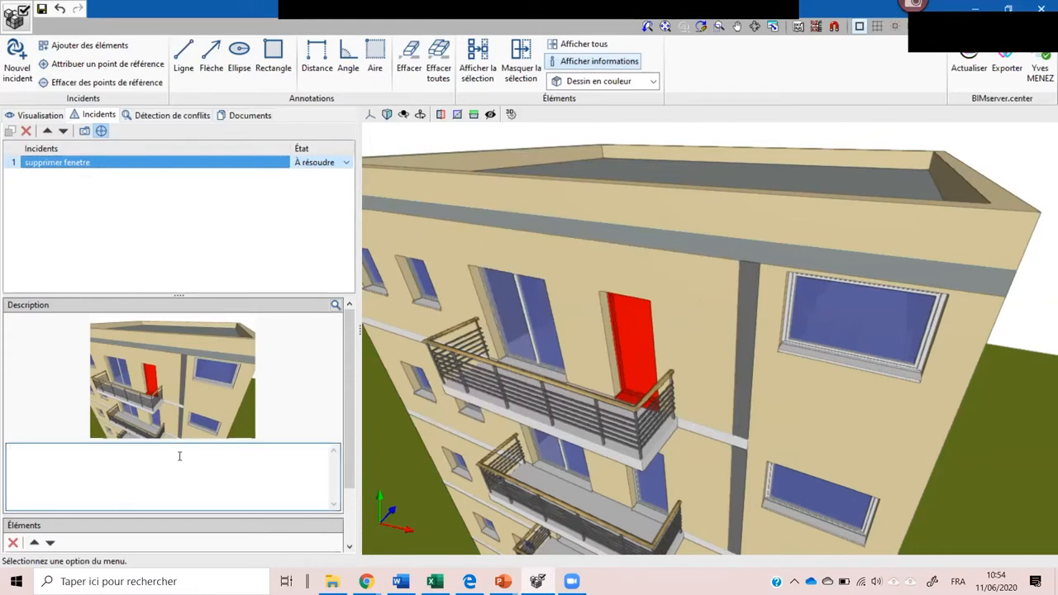
type("merci de supprimer cette f")
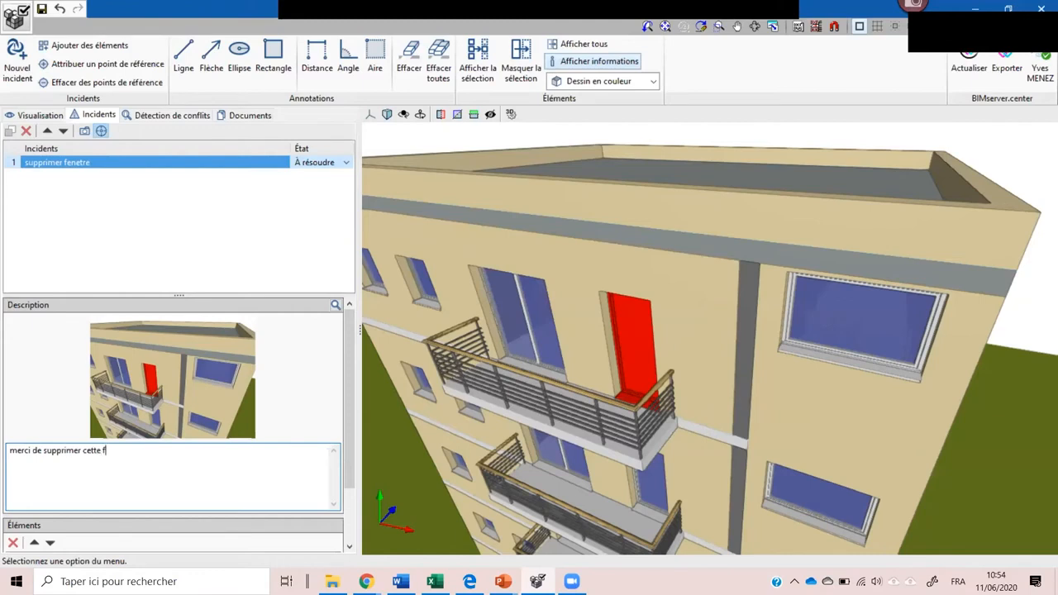
type("enetre")
left_click_drag(349, 447, 347, 491)
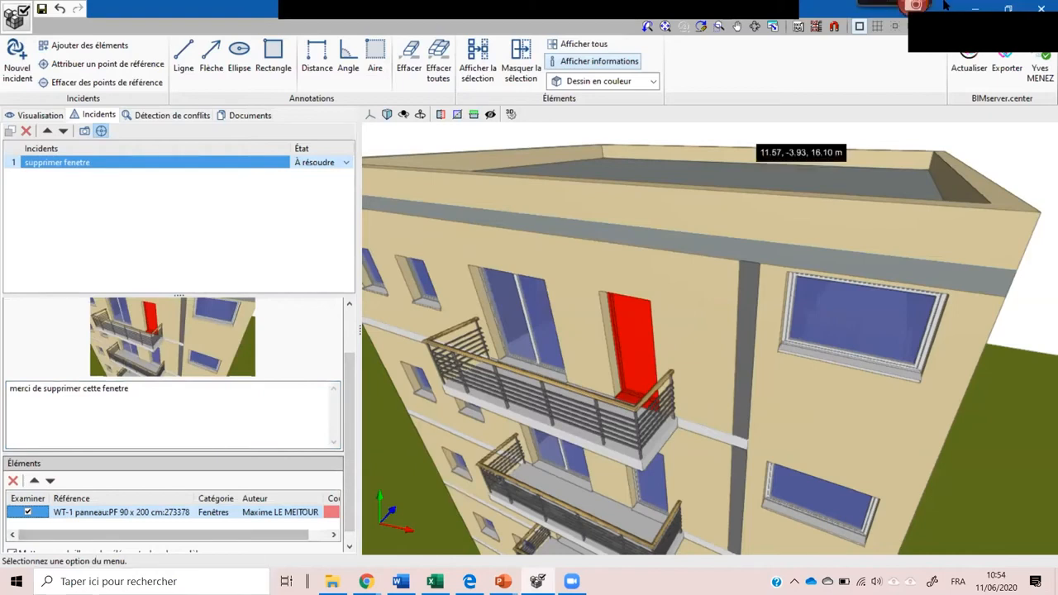
Step: Export the incident to the BIMserver.center project as an IFC file named "commentaire" followed by the reviewer's first name
left_click(1003, 66)
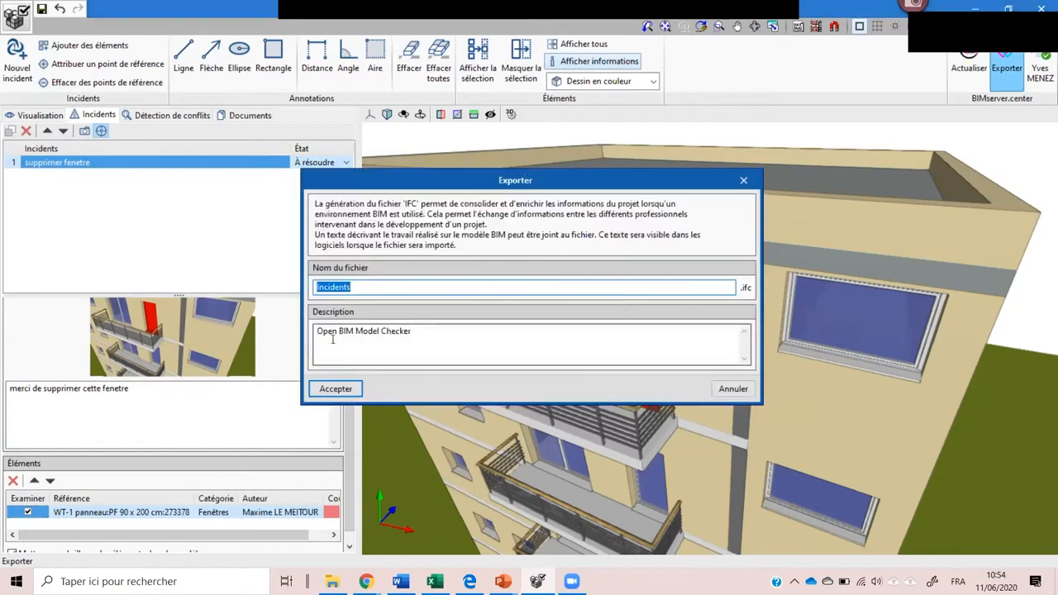
type("commentaire yves")
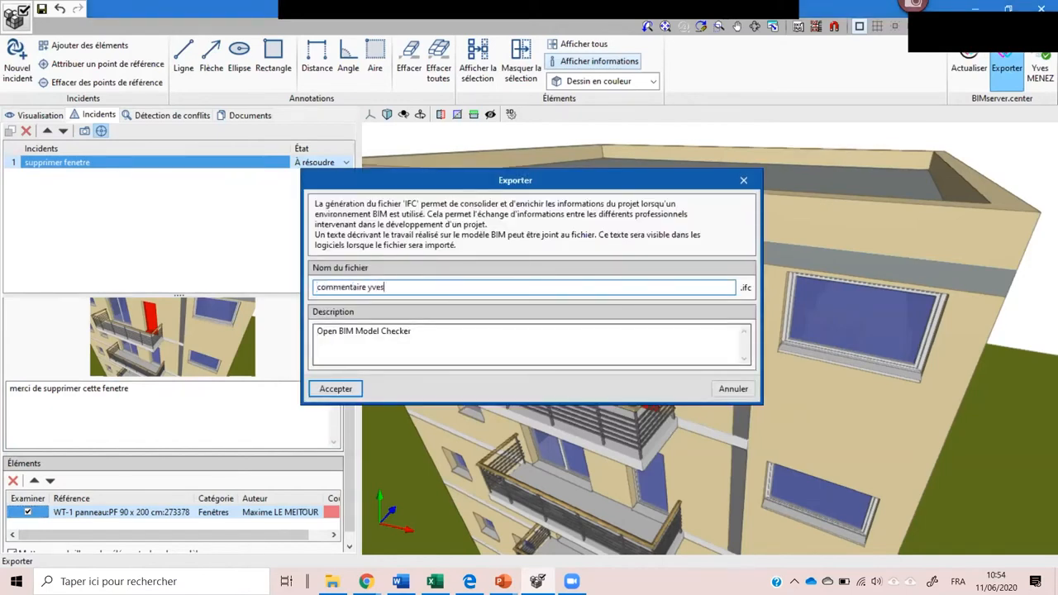
left_click(333, 389)
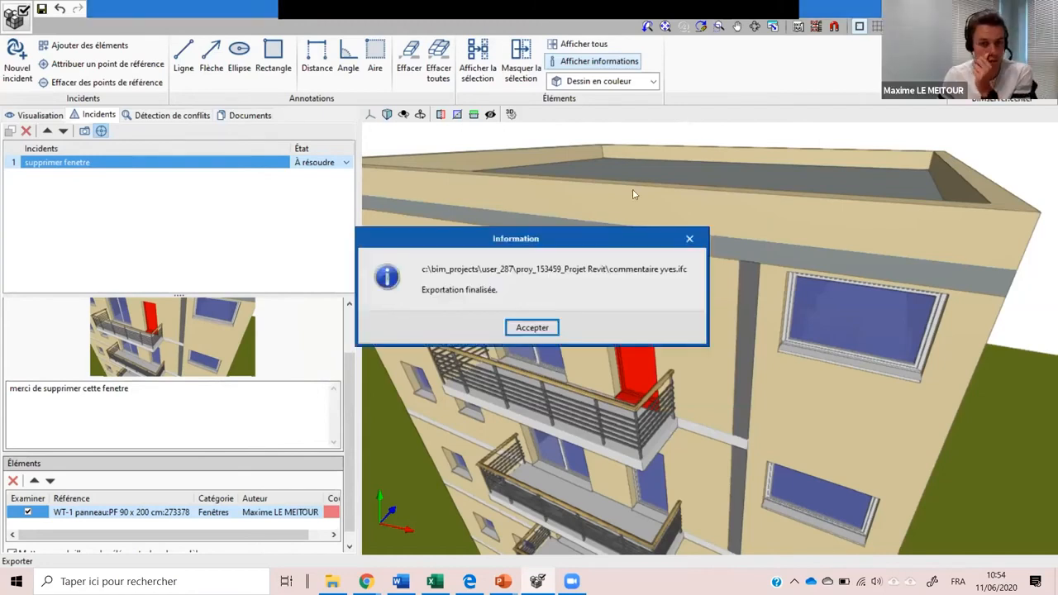
left_click(553, 327)
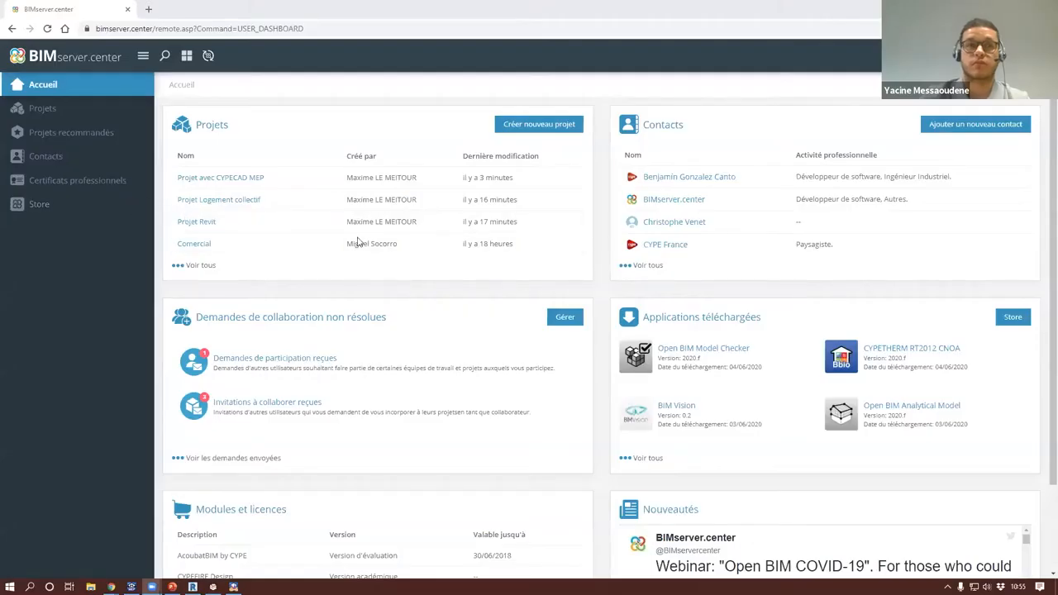
Step: On BIMserver.center, open Projet Revit and inspect the incident "supprimer fenetre" in the project's notifications
left_click(203, 227)
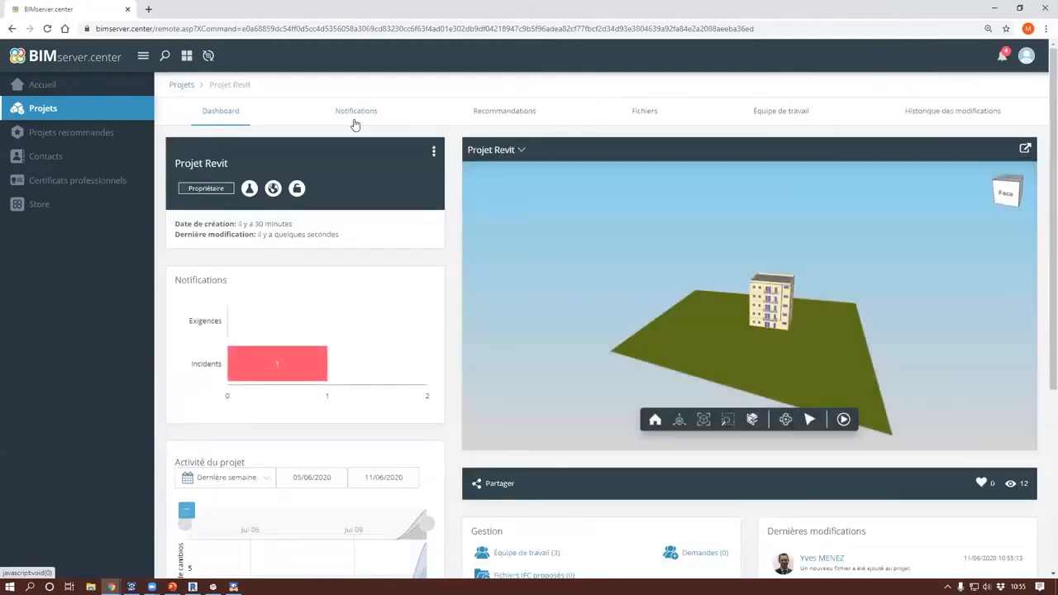
mouse_move(276, 366)
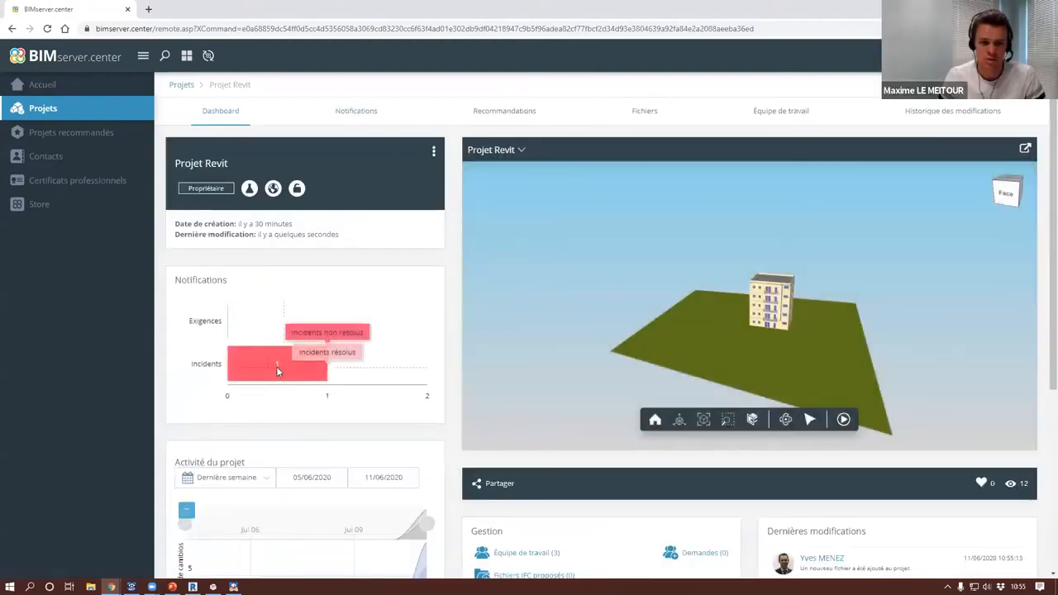
left_click(343, 121)
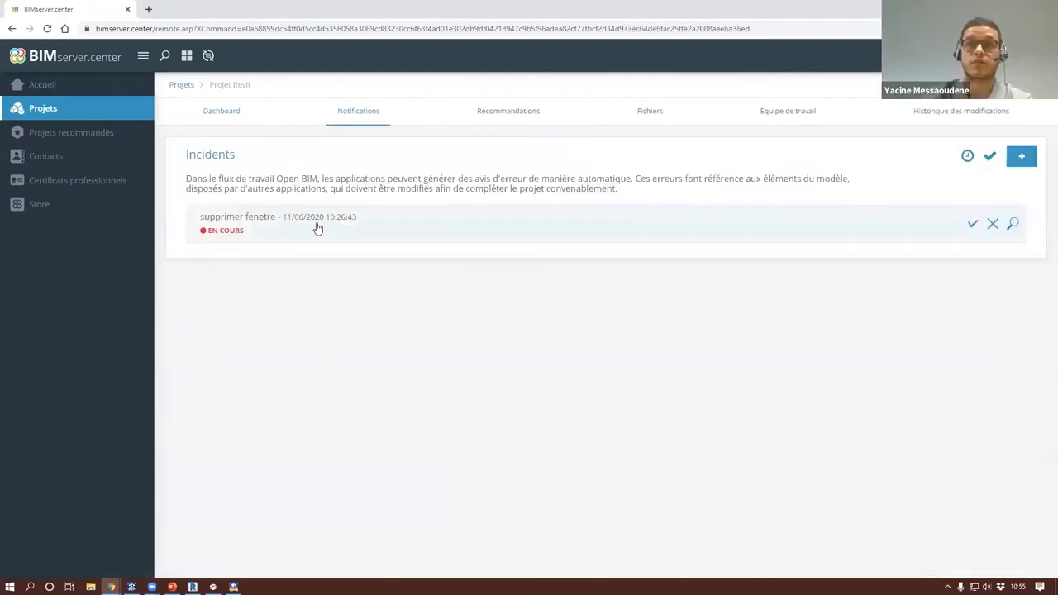
left_click(318, 226)
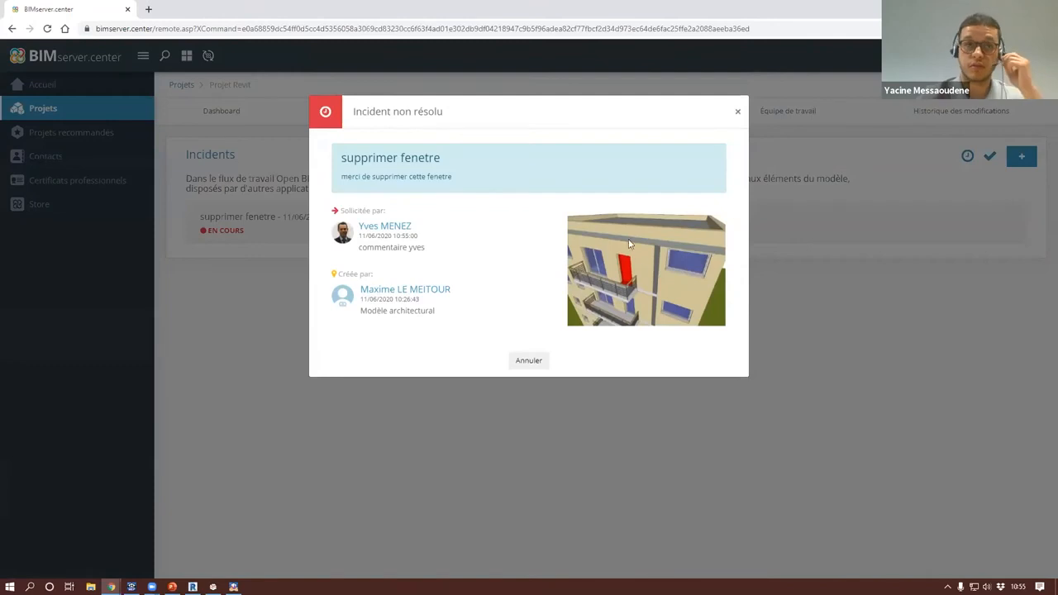
left_click(738, 113)
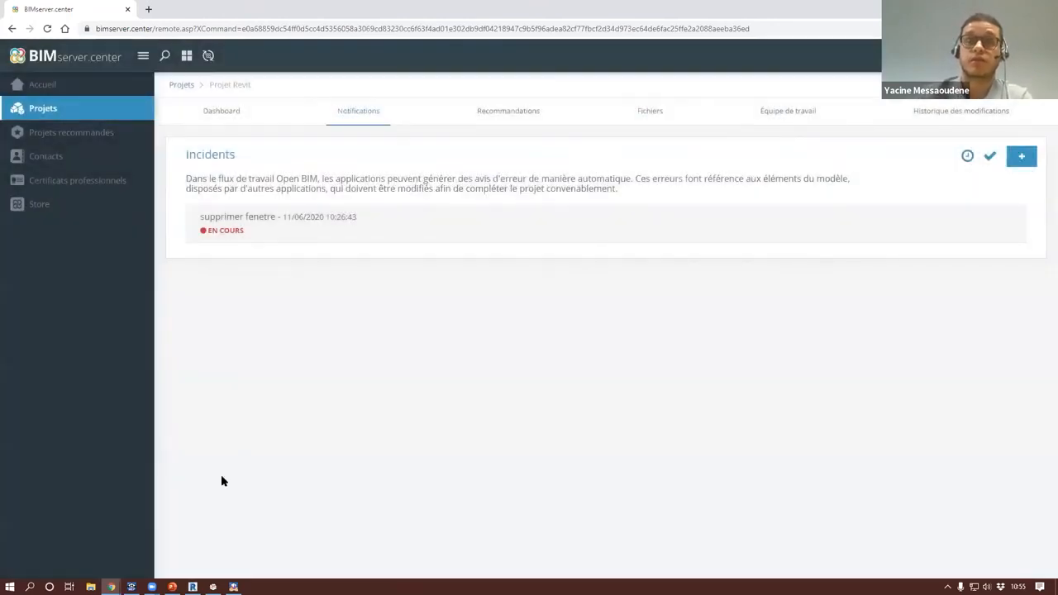
Step: Reopen the details of the incident "supprimer fenetre" on BIMserver.center to identify the affected window
left_click(193, 587)
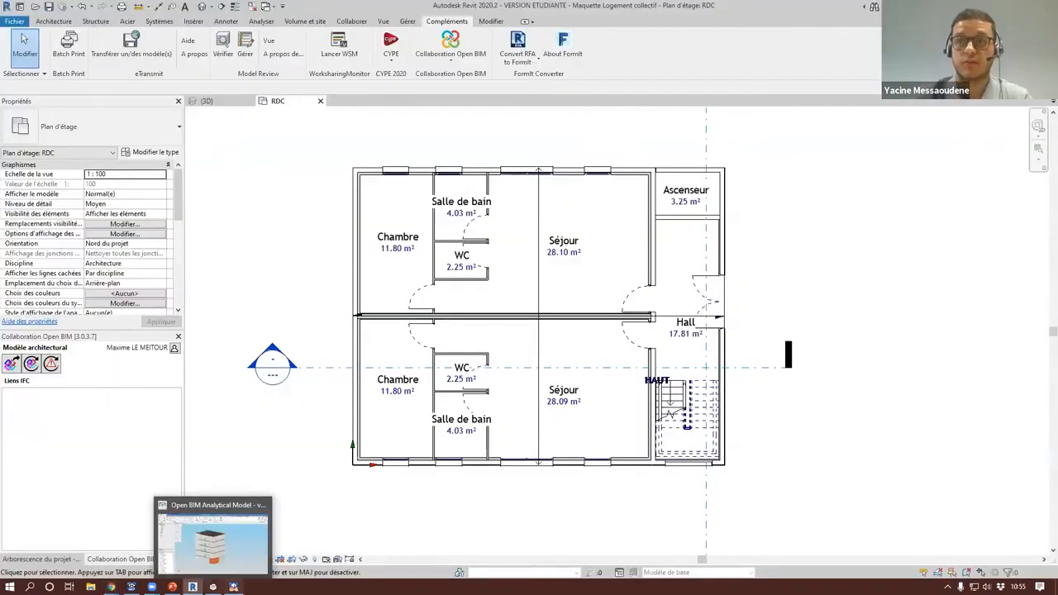
mouse_move(111, 587)
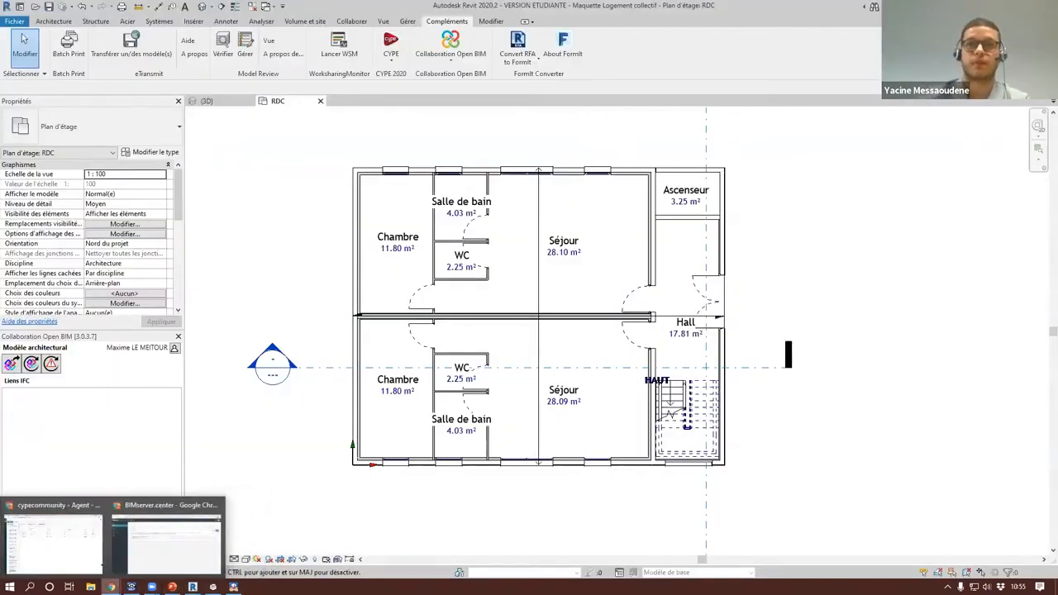
left_click(139, 550)
left_click(292, 215)
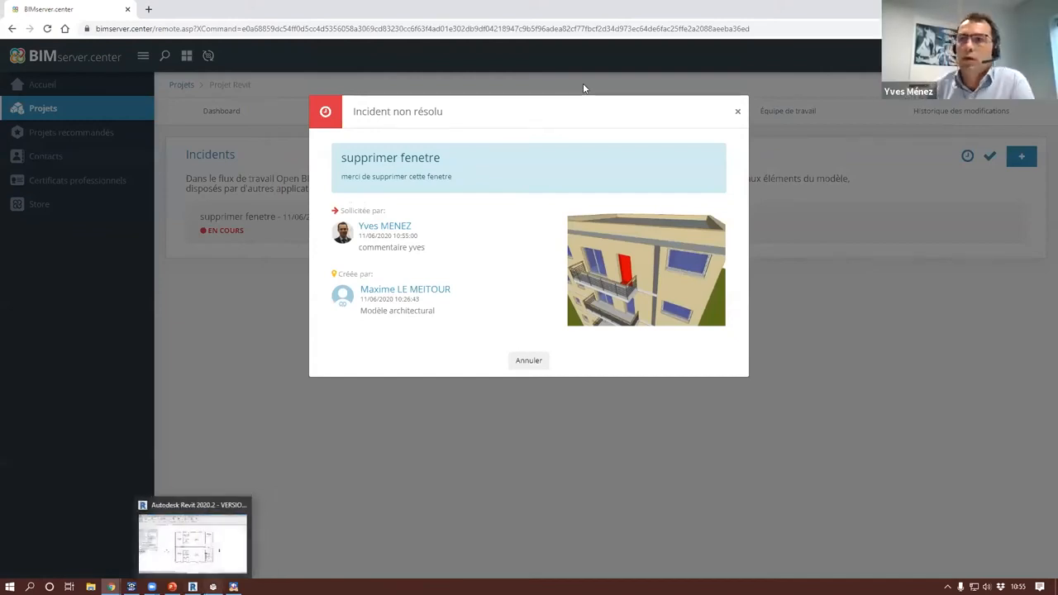
Step: Switch to Revit and delete the PF 90 x 200 cm window on Etage 4 in the 3D view
left_click(192, 542)
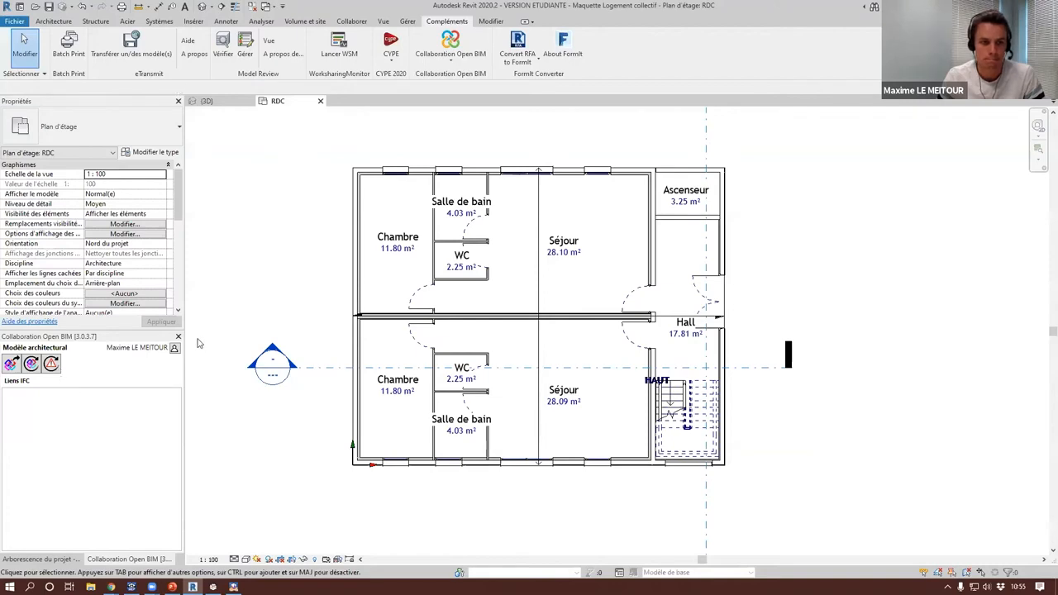
left_click(205, 101)
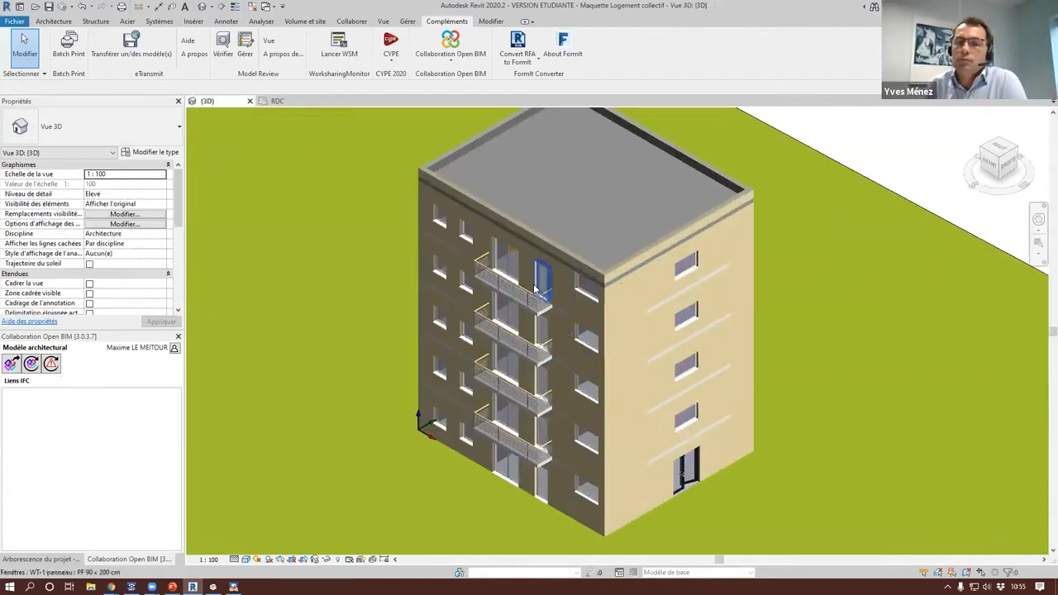
left_click(538, 284)
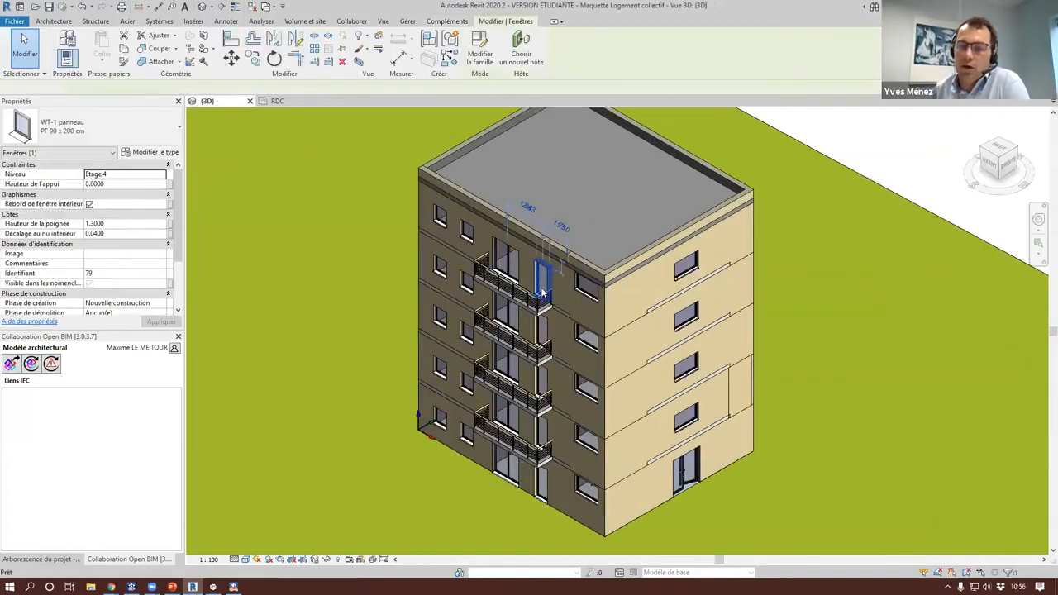
key("Escape")
scroll(741, 315, "up", 3)
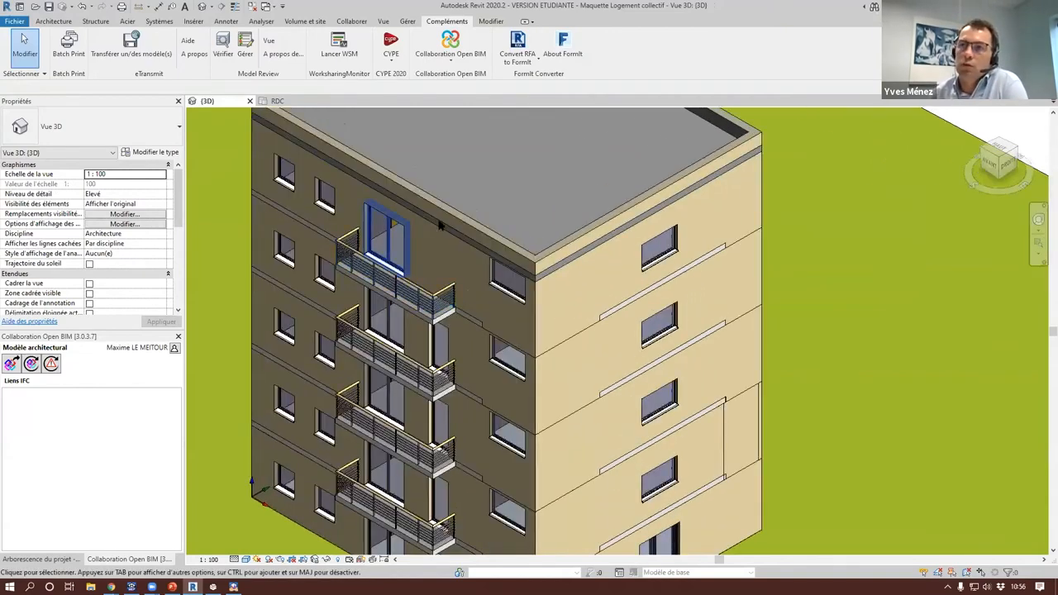
Step: Re-export the model's IFC file to the Open BIM project, generating the 3D model (.glTF) with it
left_click(451, 50)
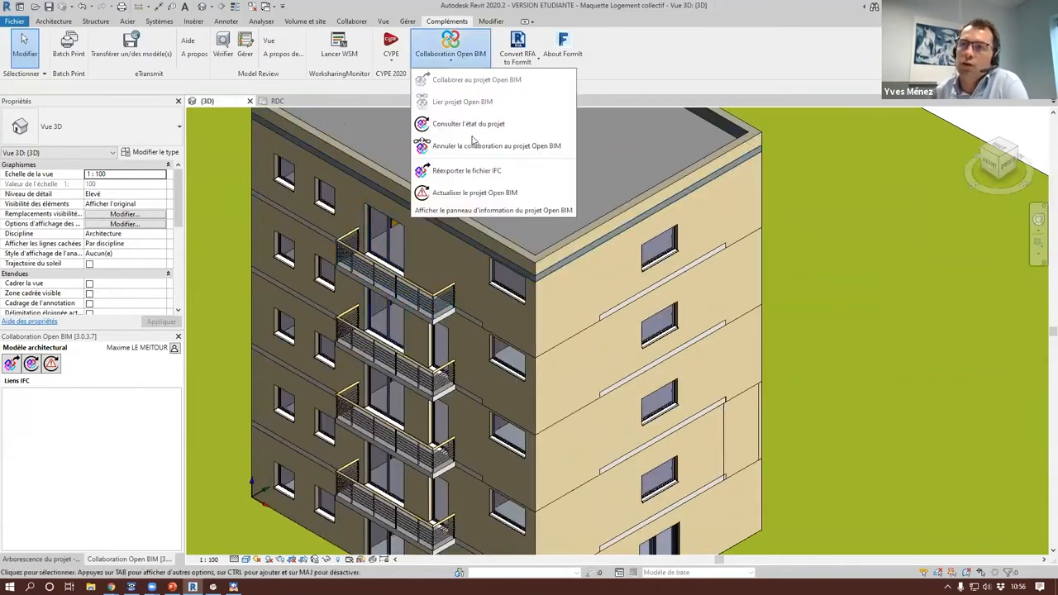
left_click(473, 170)
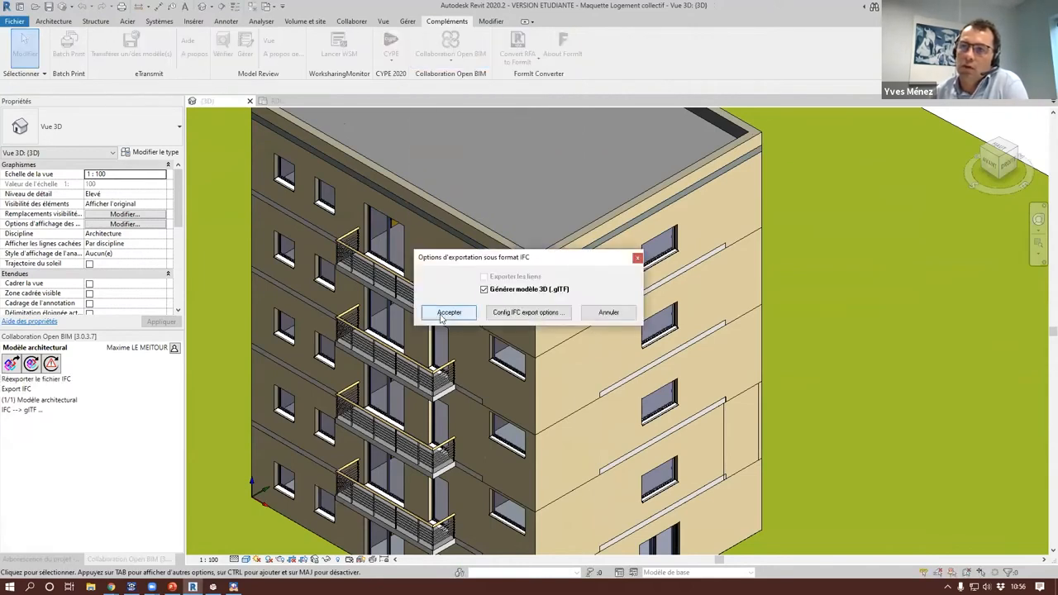
left_click(449, 313)
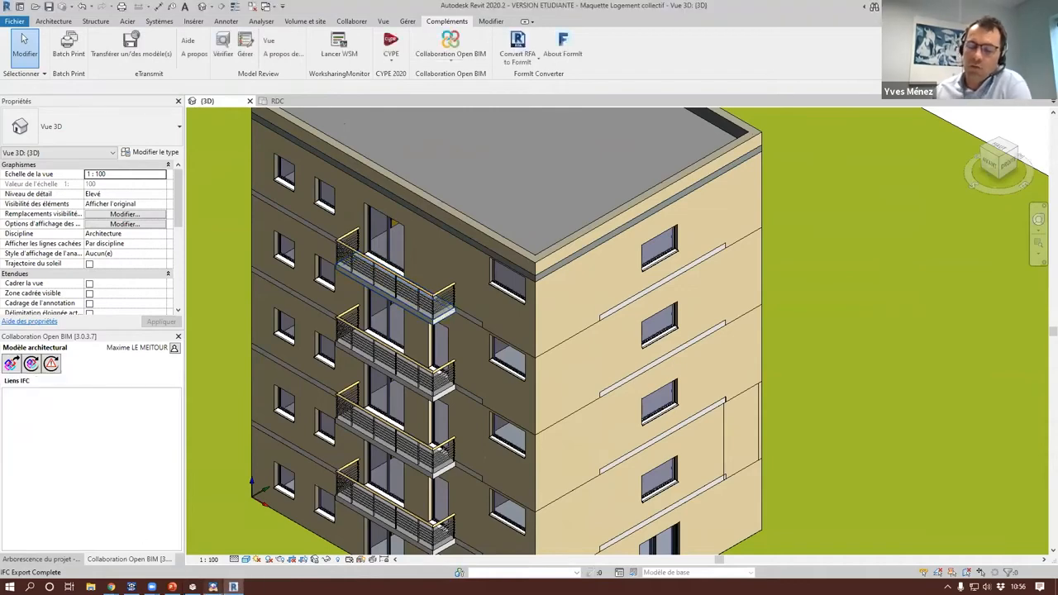
Step: Switch to Open BIM Analytical Model and update its BIM model from Projet Revit, also including the Open BIM Model Checker file
key("alt+Tab")
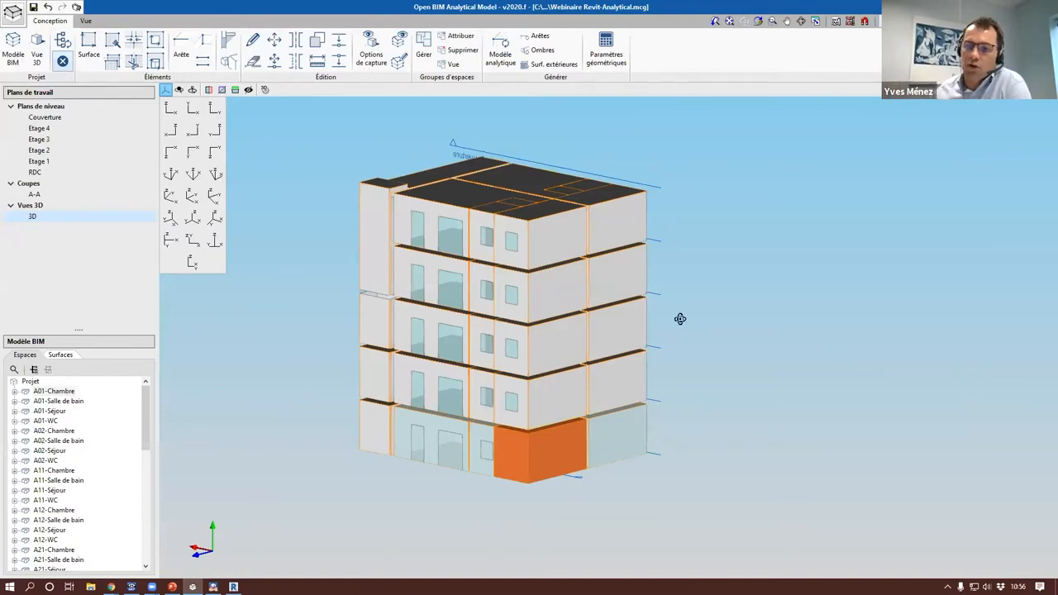
left_click_drag(679, 318, 255, 322)
mouse_move(500, 279)
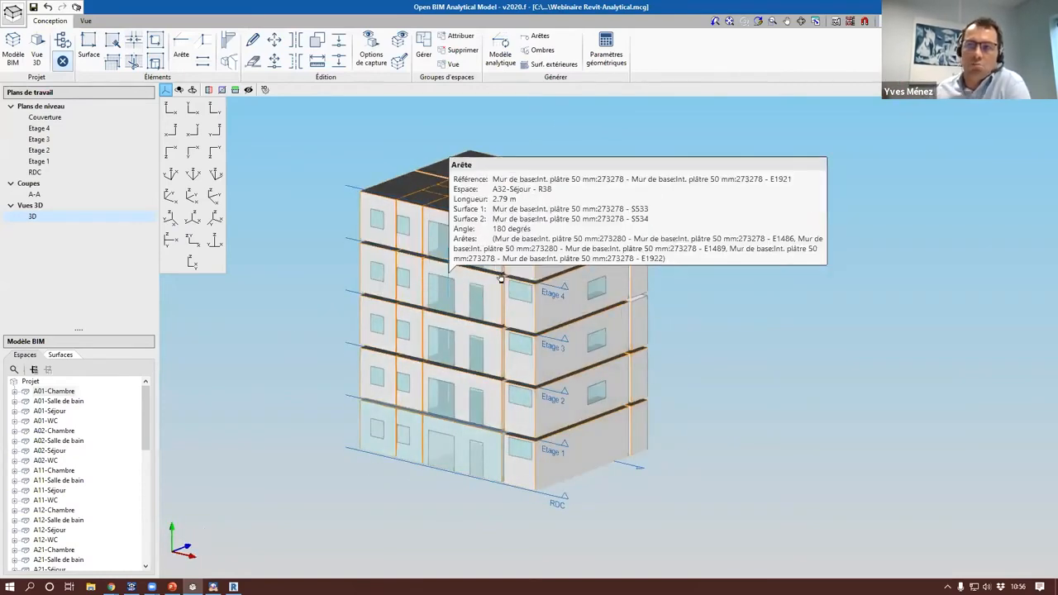
scroll(500, 280, "up", 1)
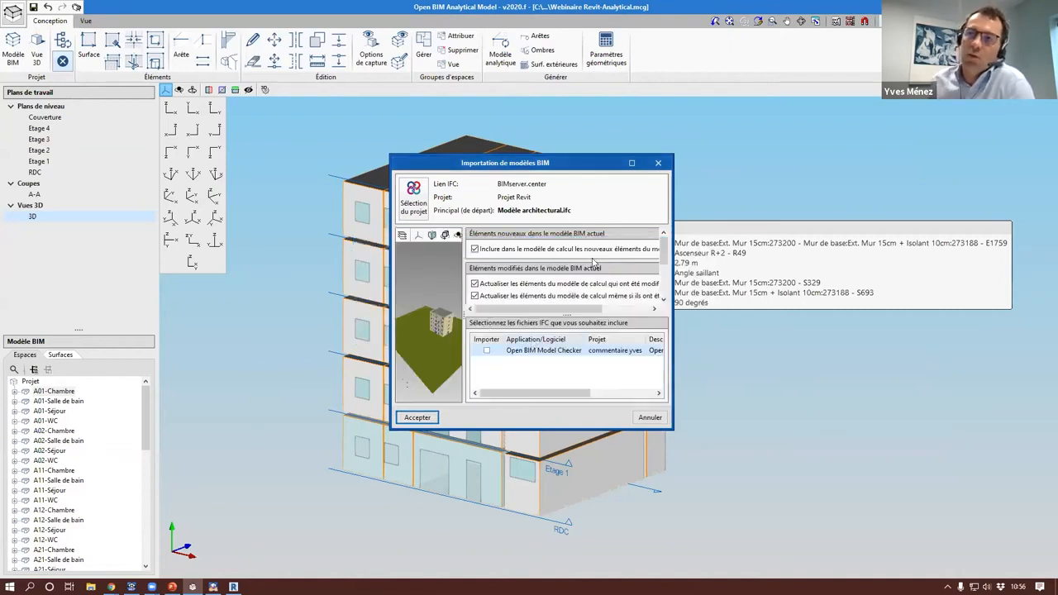
left_click(487, 351)
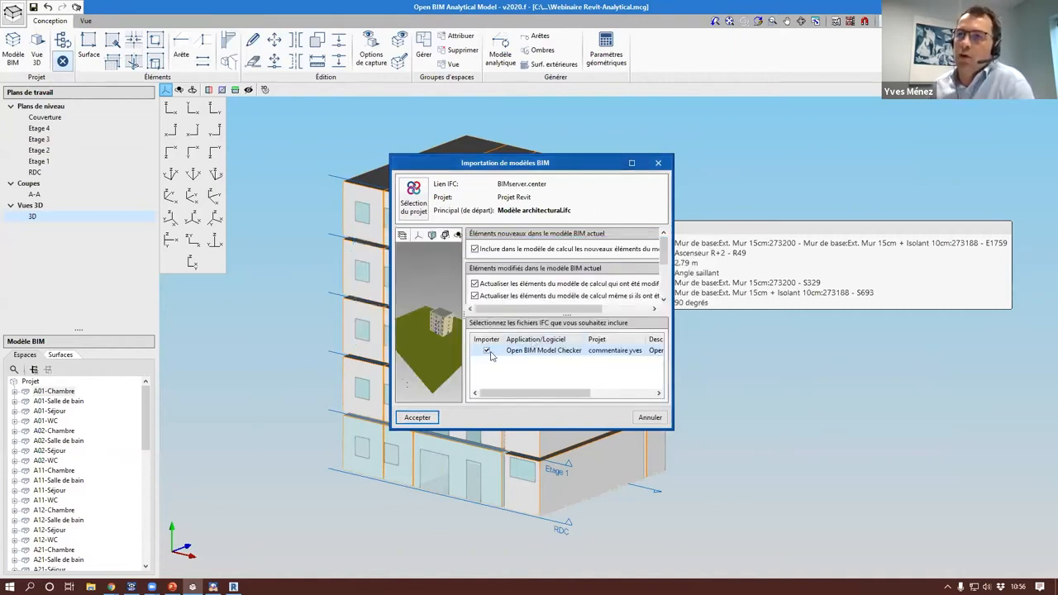
left_click(418, 417)
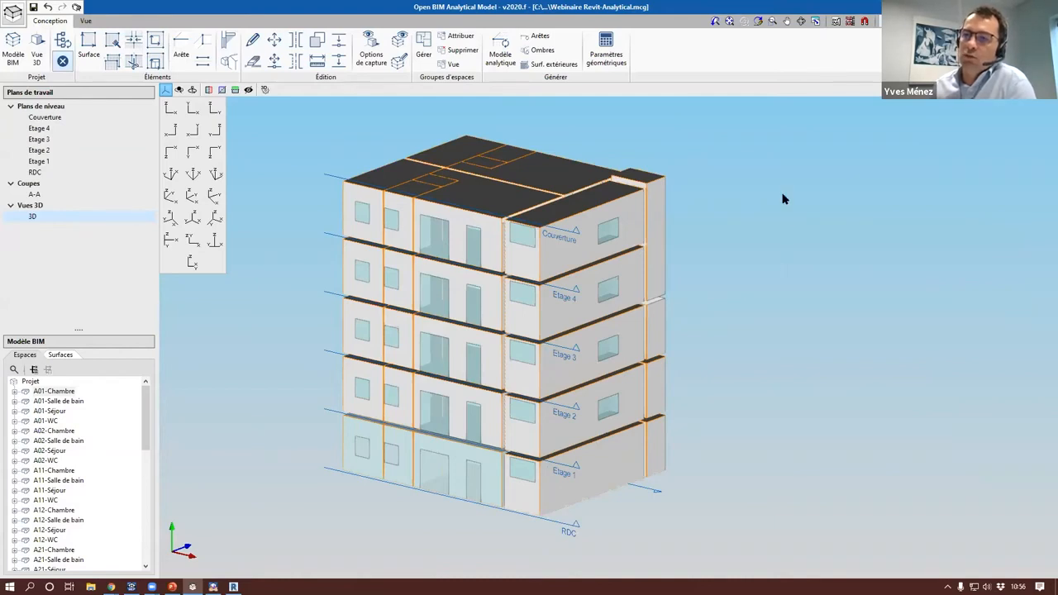
Step: Check the façade and Etage 4 in the analytical model, compare them with the Revit 3D view, and return to the analytical model
mouse_move(460, 260)
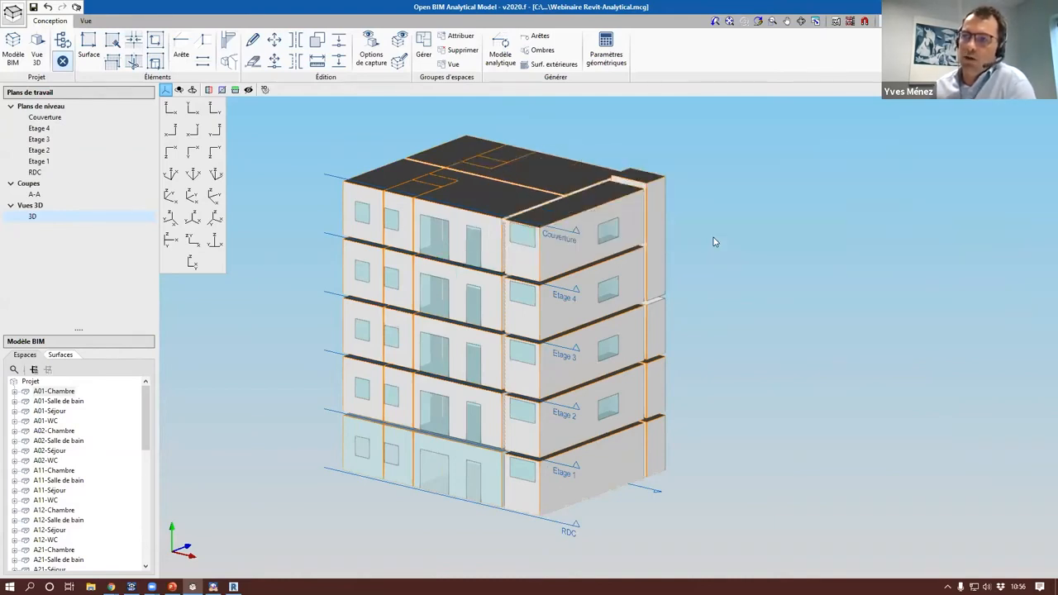
scroll(793, 283, "up", 1)
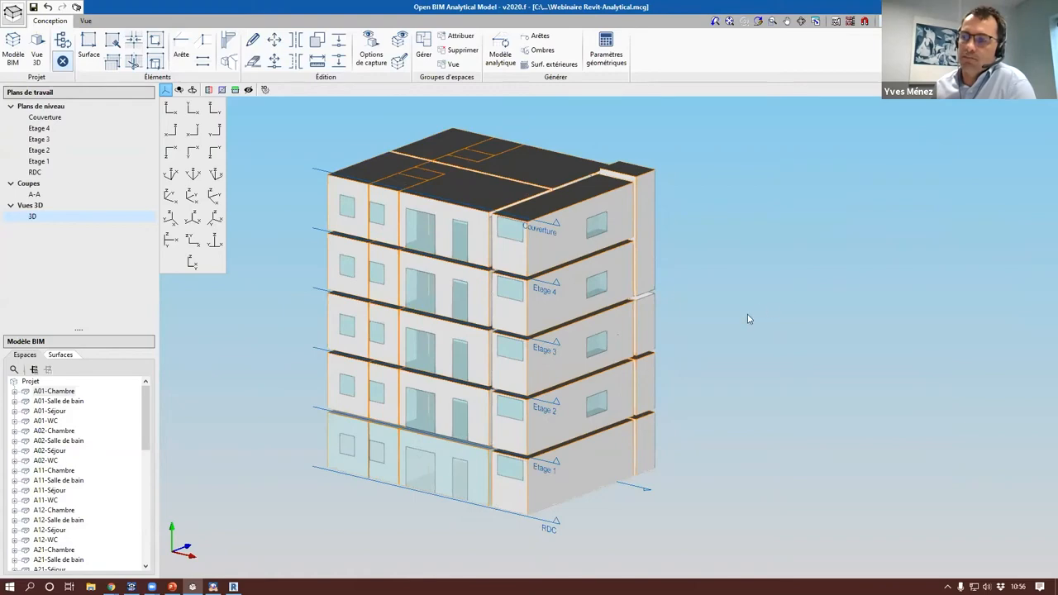
left_click(41, 129)
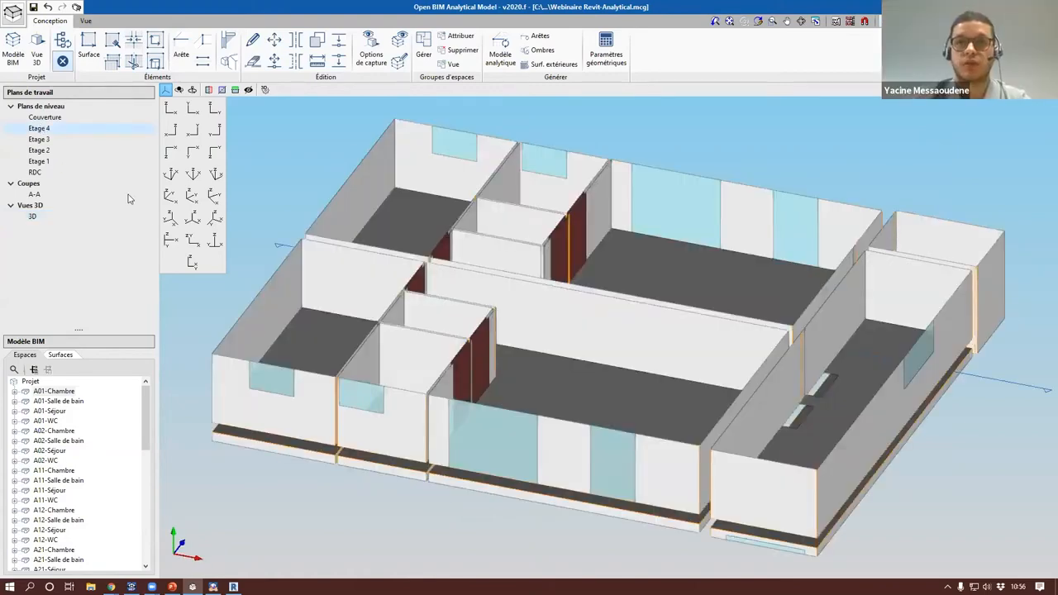
left_click(34, 215)
left_click(234, 587)
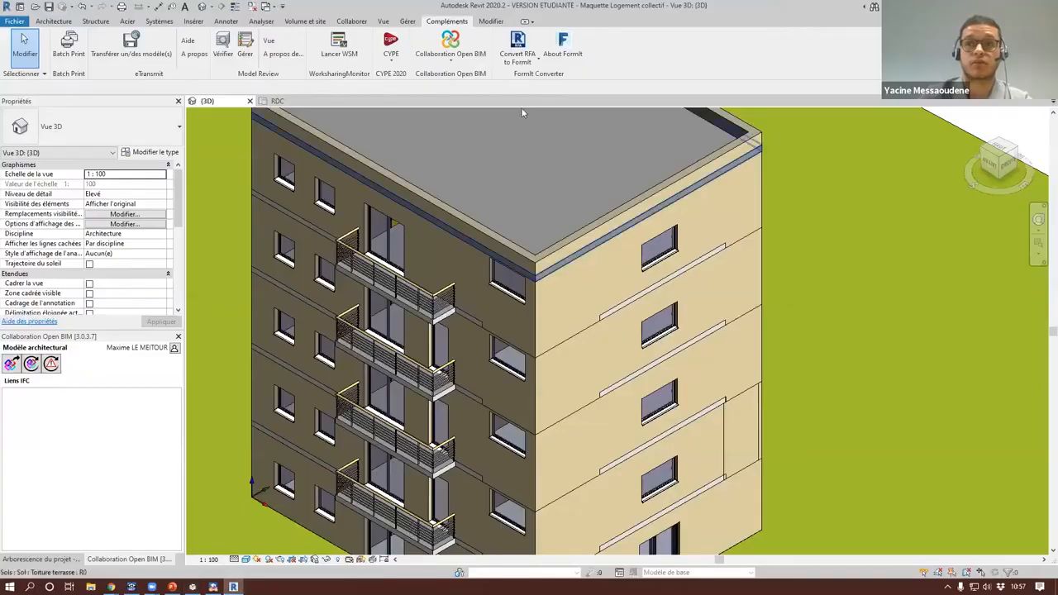
left_click(451, 46)
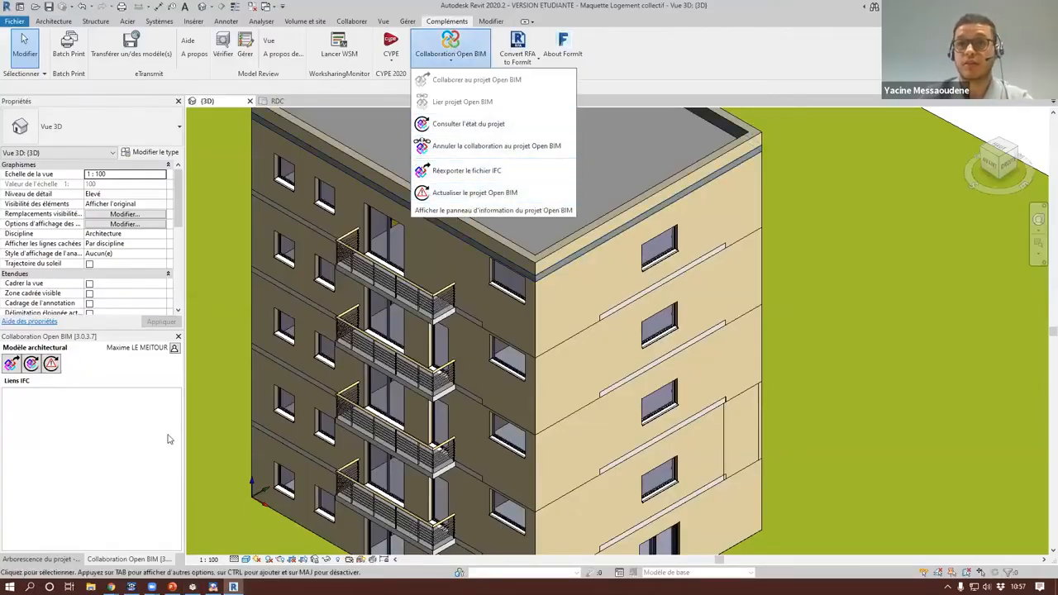
left_click(124, 422)
left_click(193, 587)
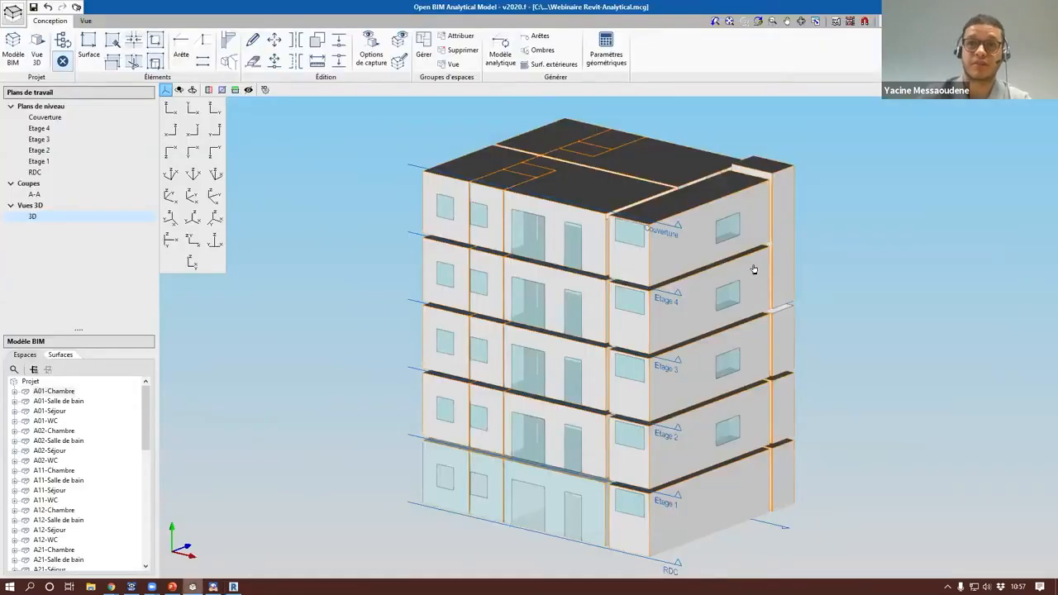
Step: Regenerate the analytical model for the listed spaces, including exterior surfaces, edges and solar shading surfaces
left_click(501, 57)
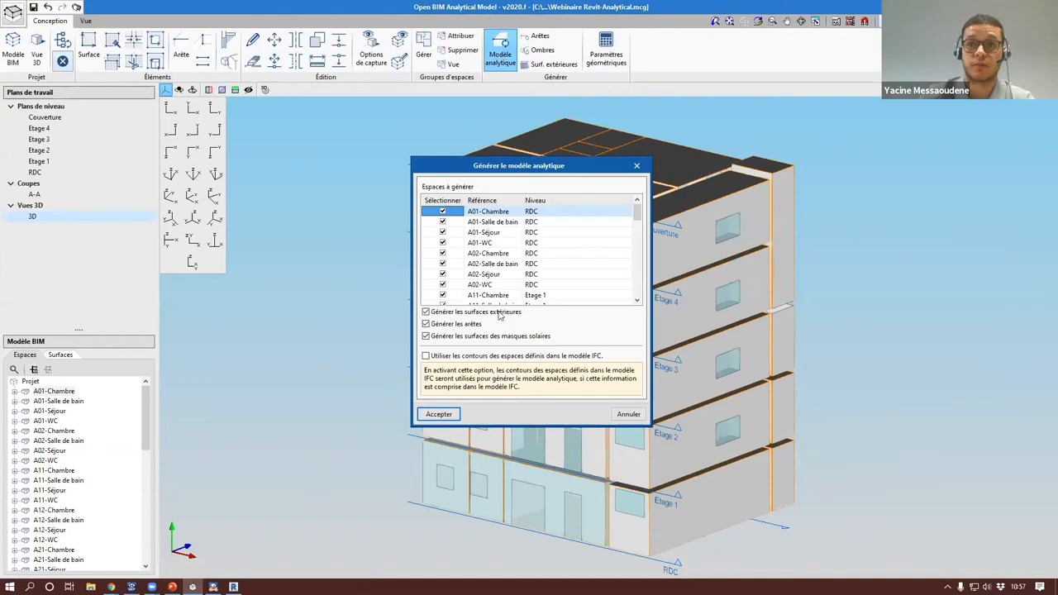
left_click(439, 414)
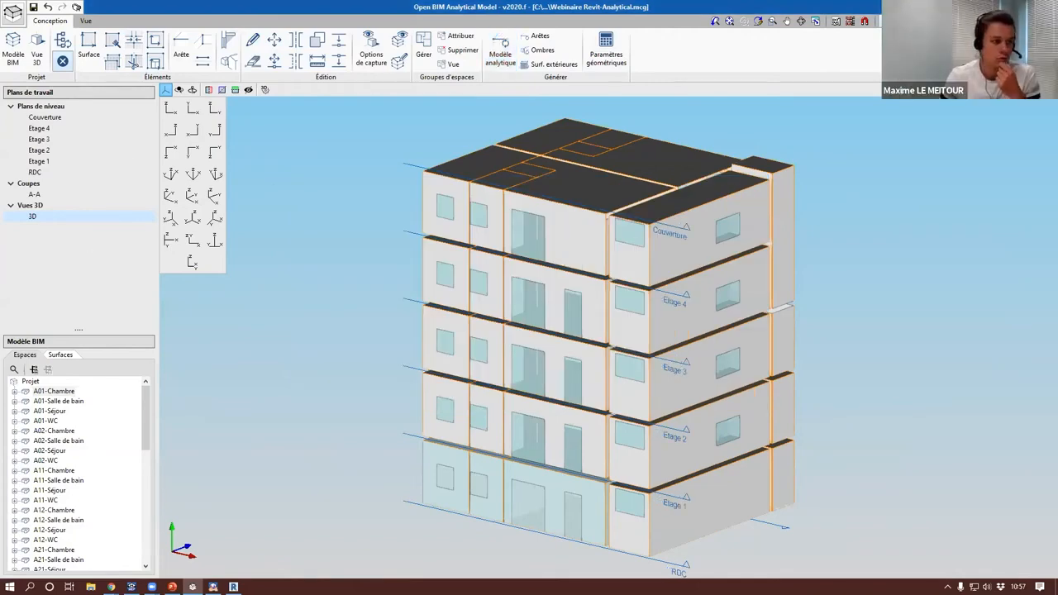
mouse_move(569, 244)
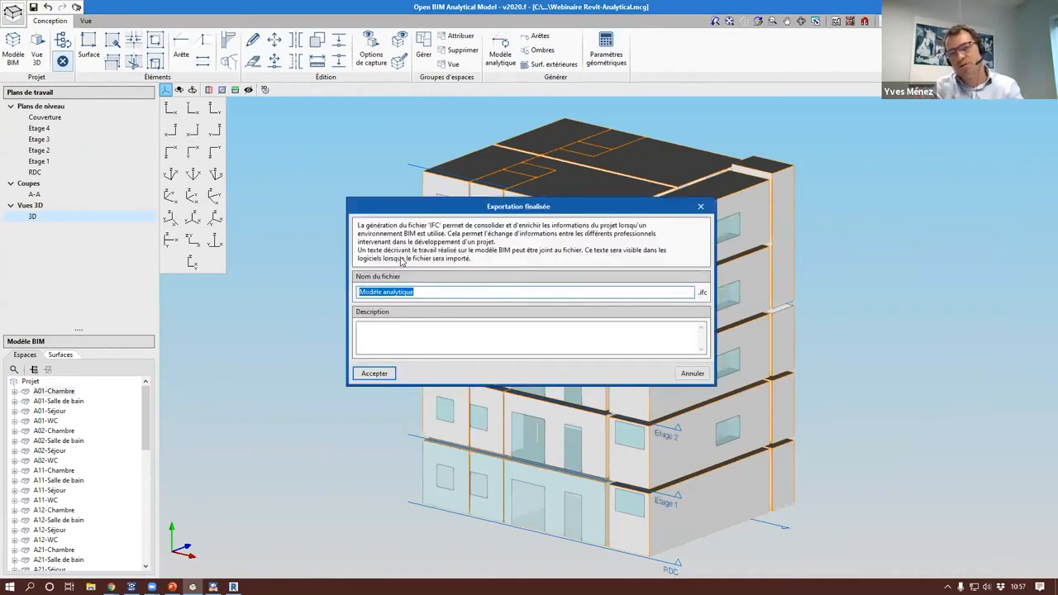
Step: Export the analytical model to the BIM project as "Modèle analytique", overwriting the existing IFC file
left_click(383, 375)
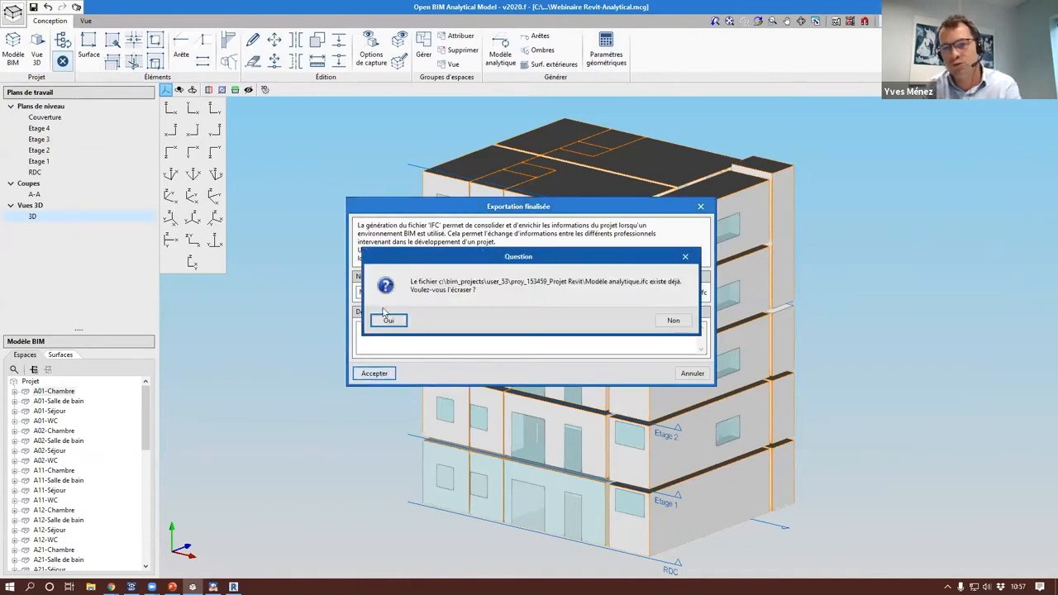
left_click(384, 319)
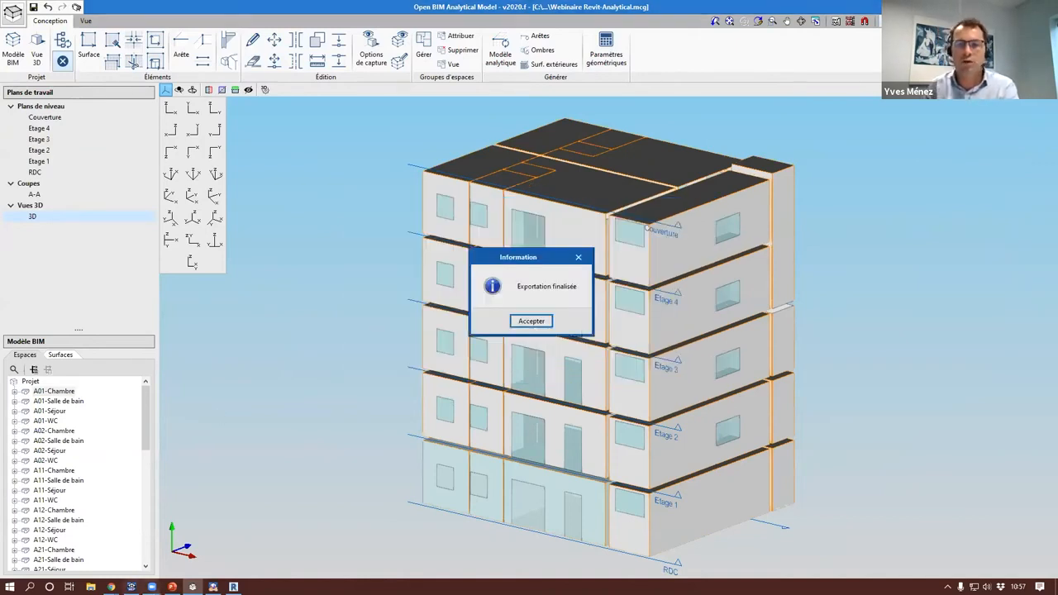
left_click(529, 317)
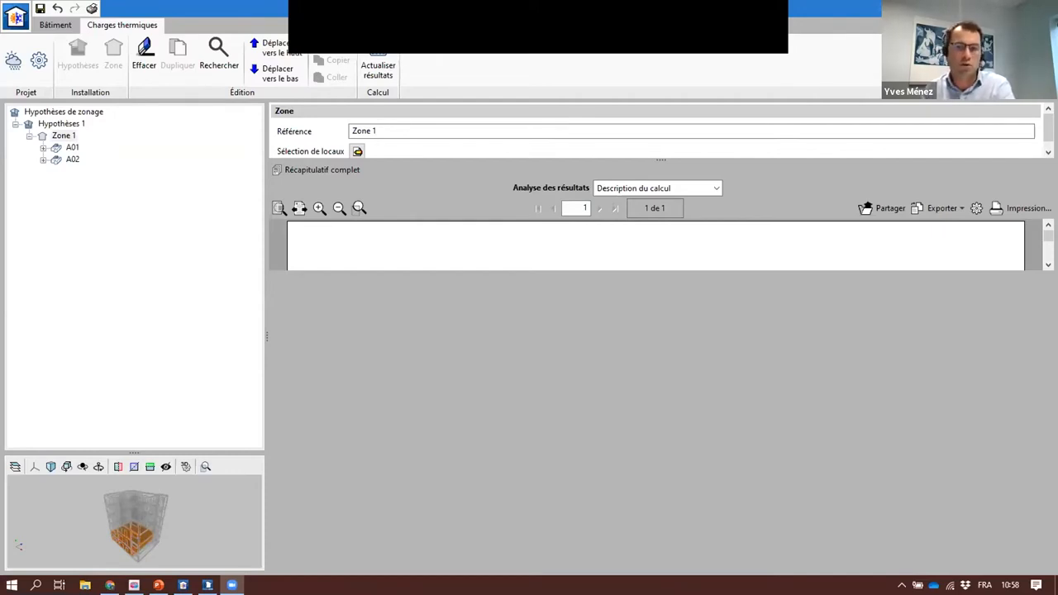
Step: In the thermal loads project, update the building's BIM model with the Model Checker and Analytical Model files, without edges, using the Calcul de charges zones
left_click(67, 26)
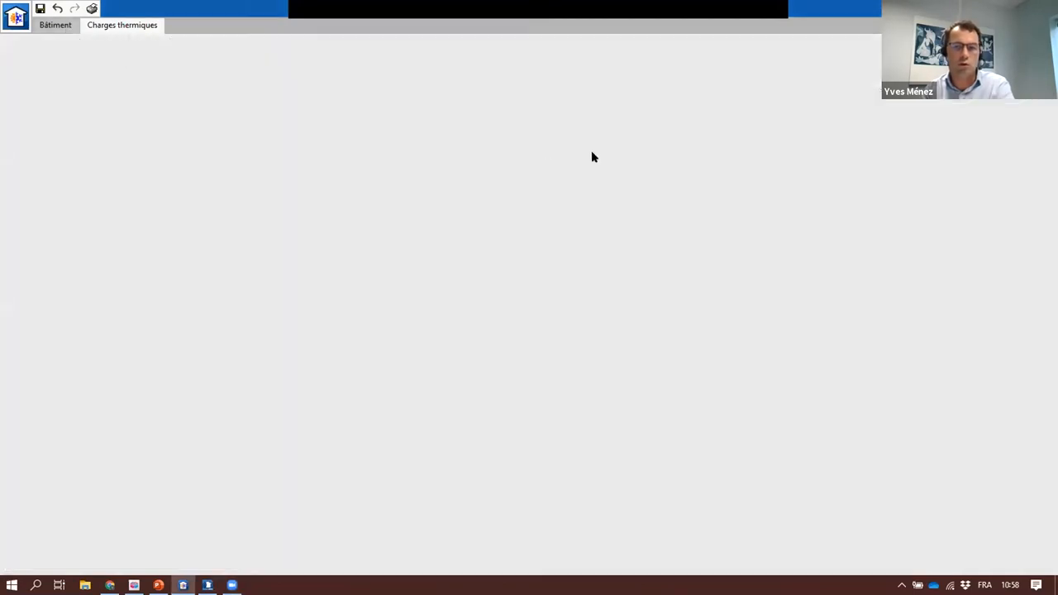
left_click_drag(142, 501, 192, 505)
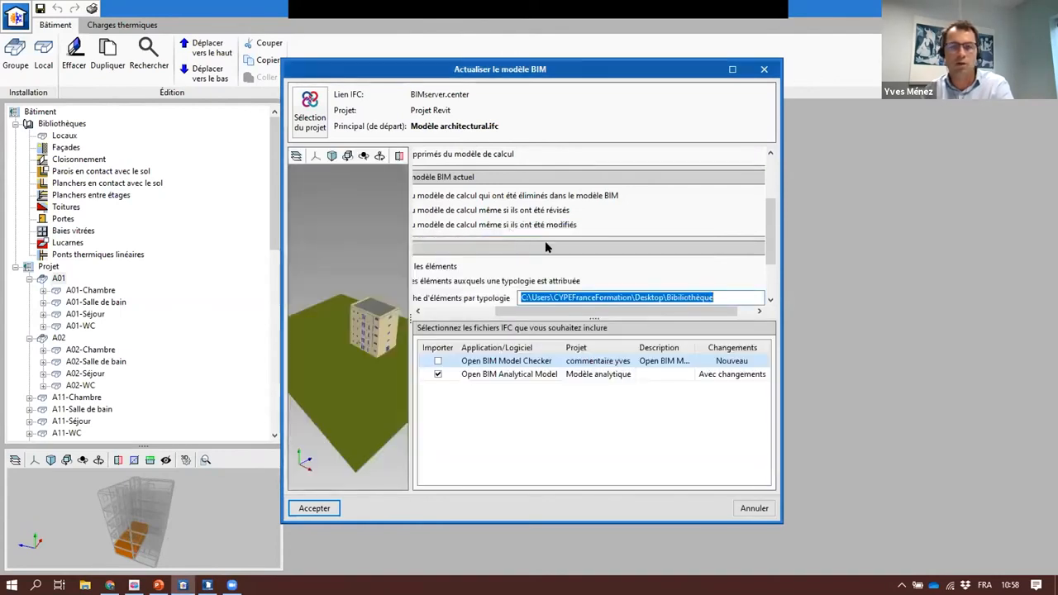
left_click(732, 69)
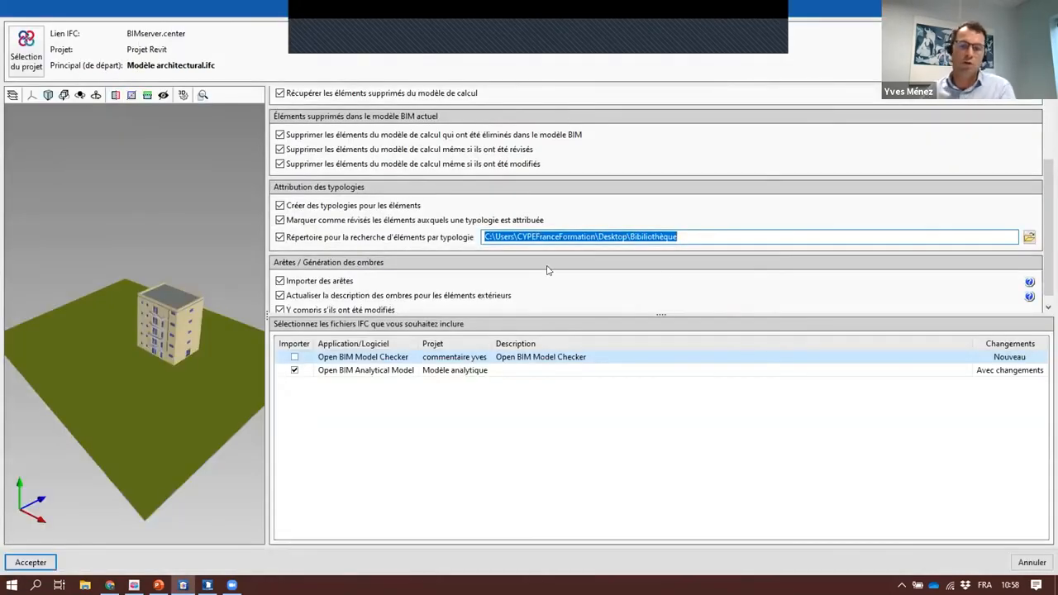
left_click(294, 357)
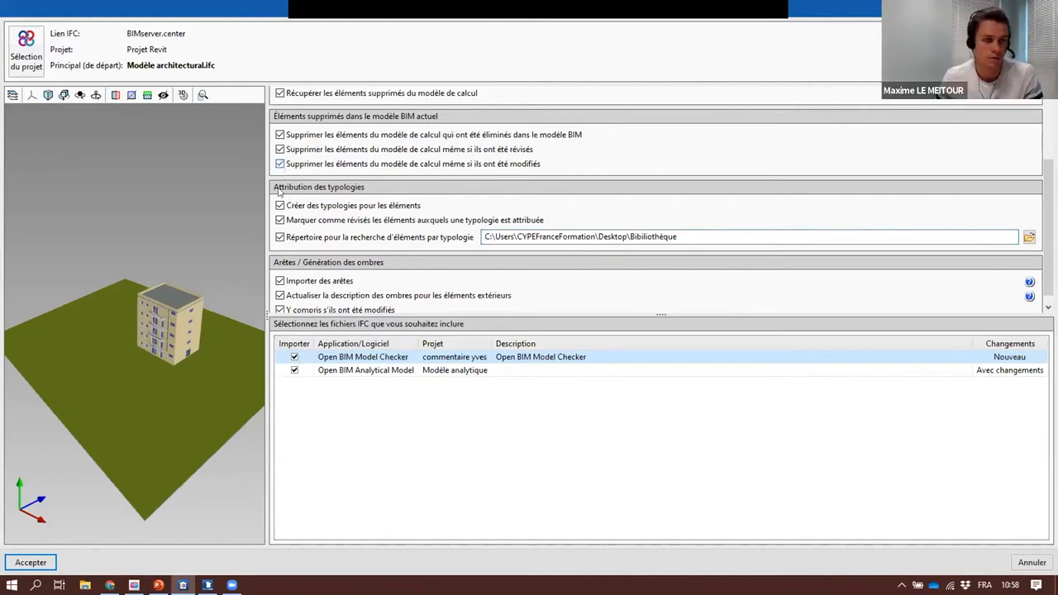
scroll(299, 307, "down", 1)
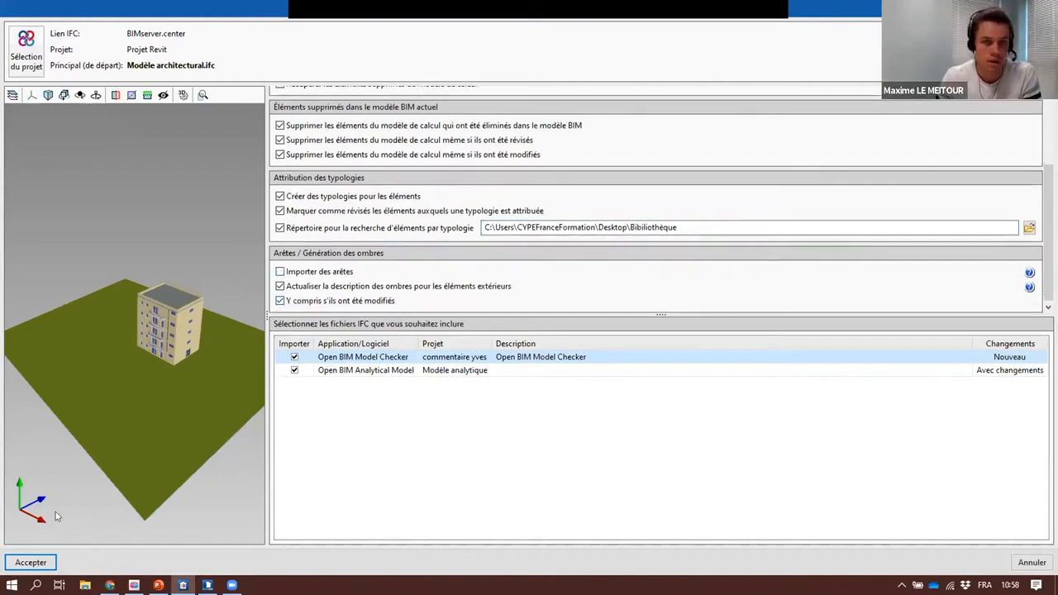
left_click(30, 563)
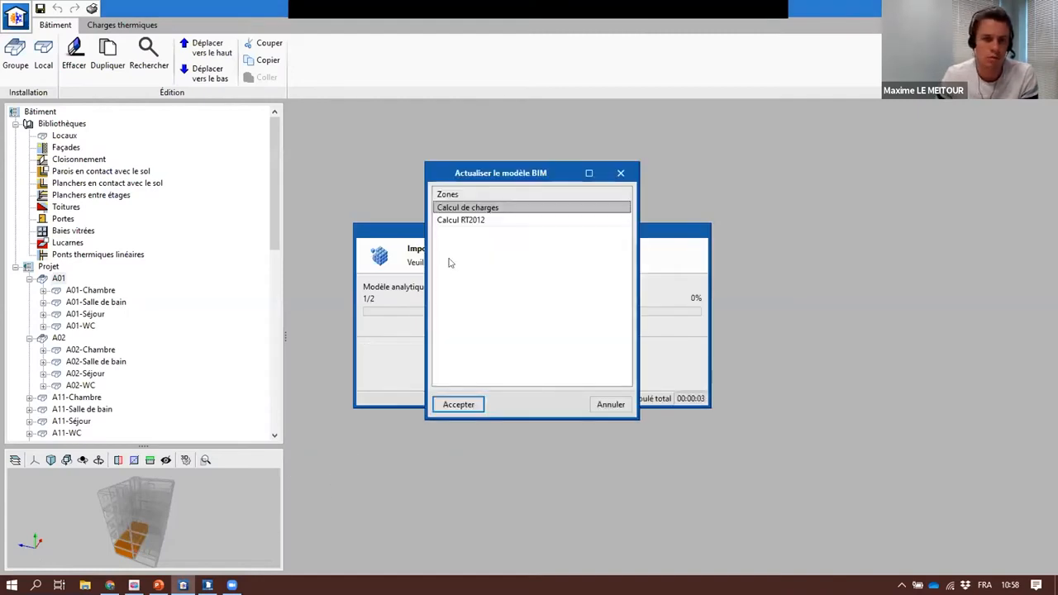
left_click(461, 408)
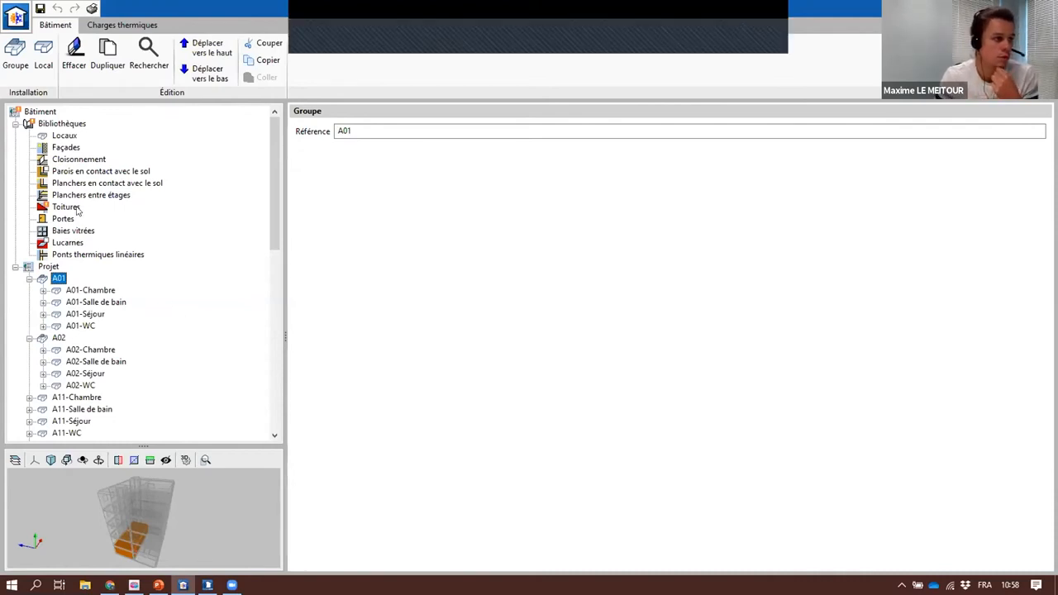
left_click_drag(87, 532, 137, 516)
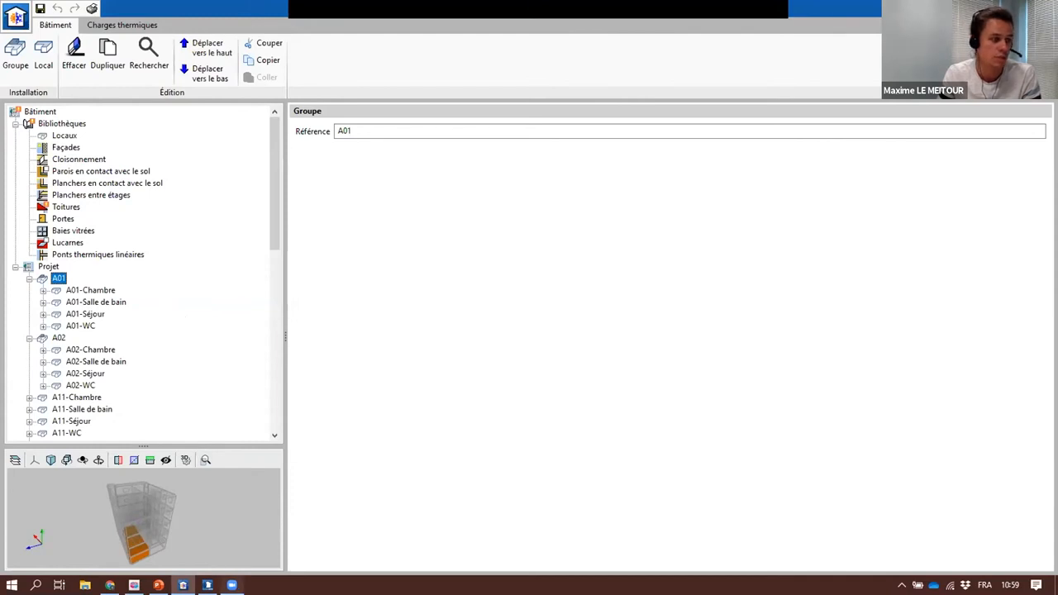
left_click(232, 585)
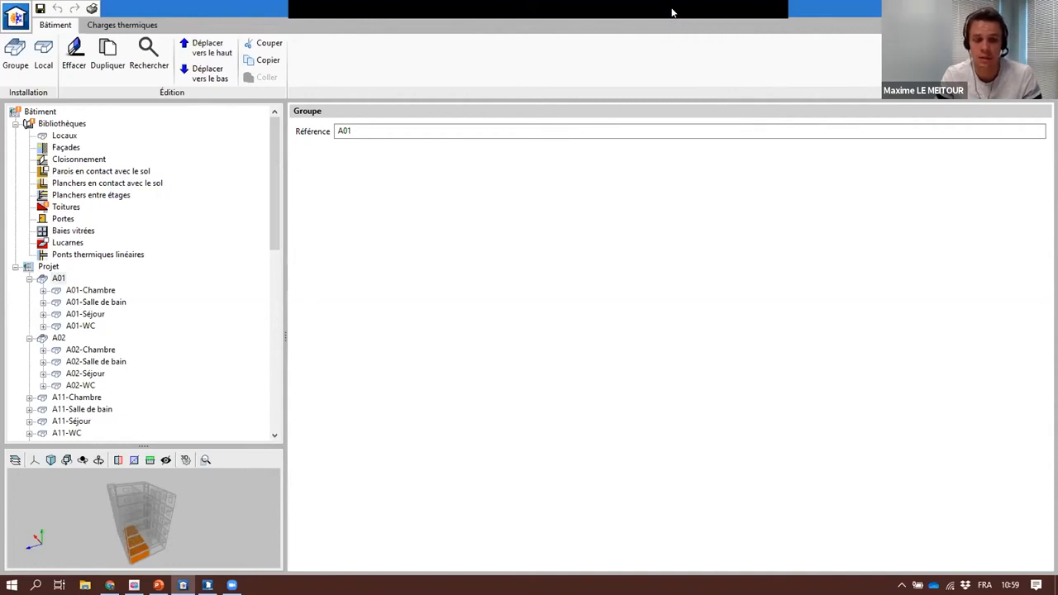
left_click(151, 402)
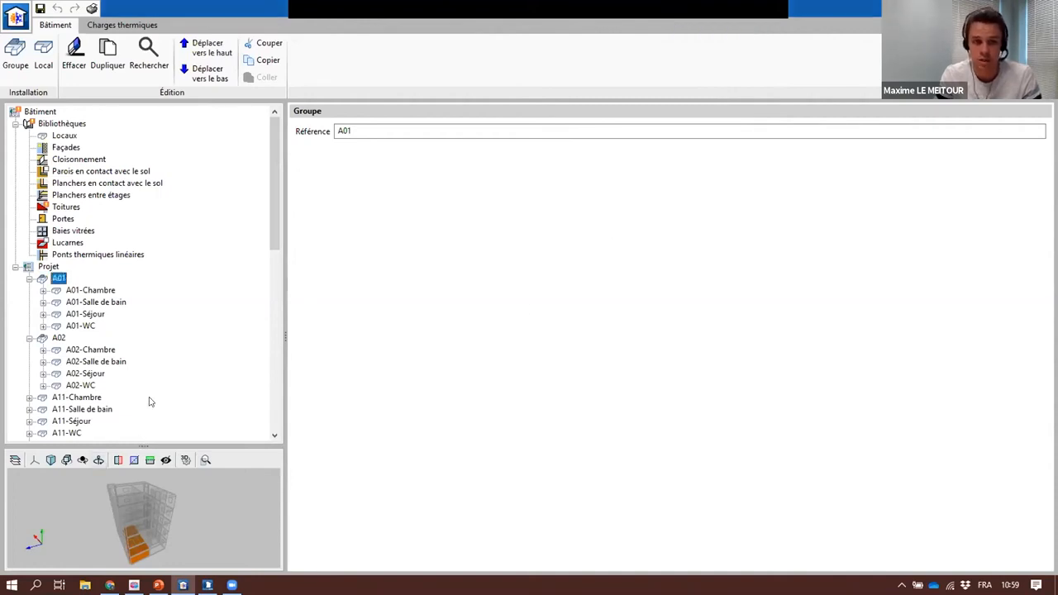
Step: Enlarge the 3D view and select Bibliothèques to display the whole building instead of only group A01
left_click_drag(143, 446, 140, 269)
left_click_drag(286, 331, 463, 333)
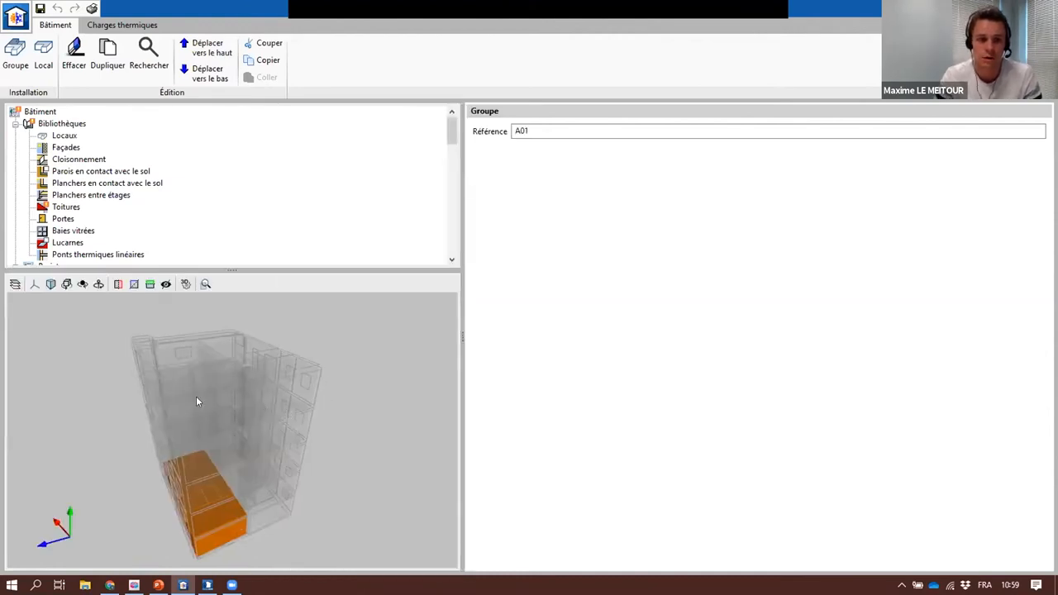
middle_click_drag(197, 397, 352, 382)
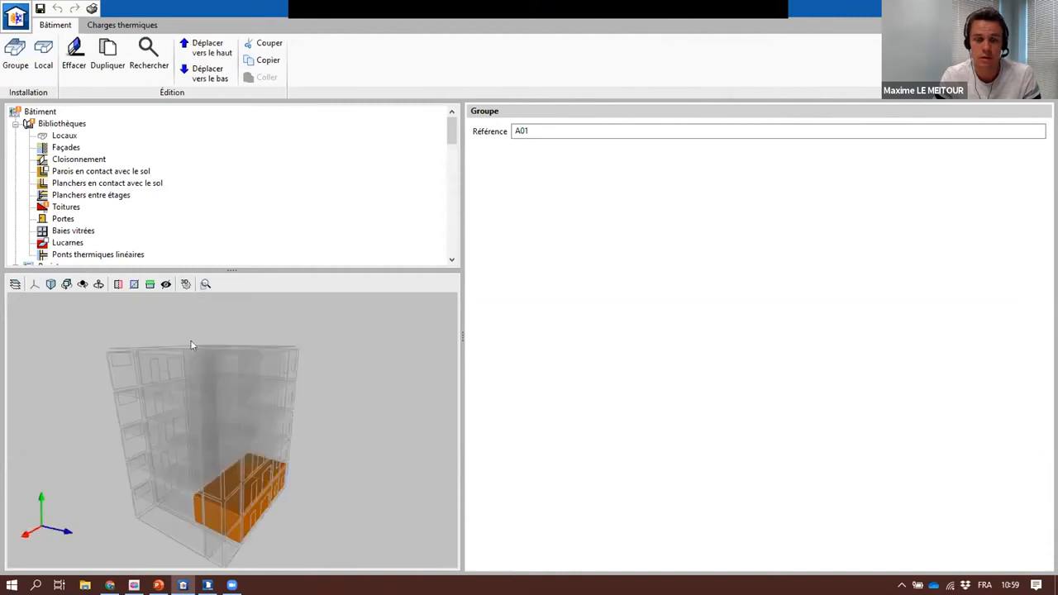
left_click(58, 123)
middle_click_drag(153, 459, 292, 446)
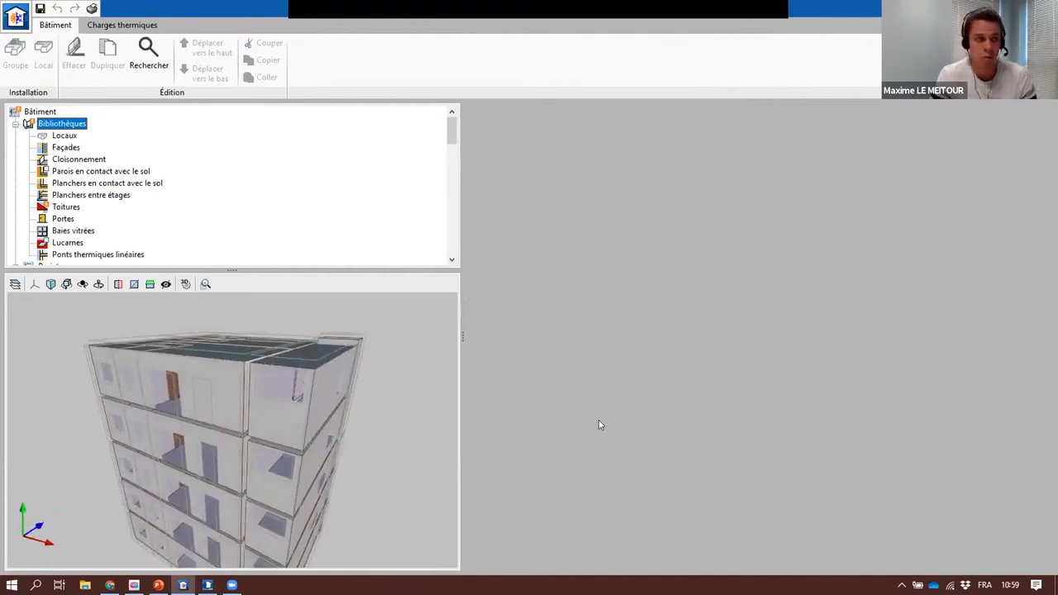
Step: Inspect the top-floor façade in an enlarged 3D view, around the place where the window was deleted
middle_click_drag(430, 418, 281, 395)
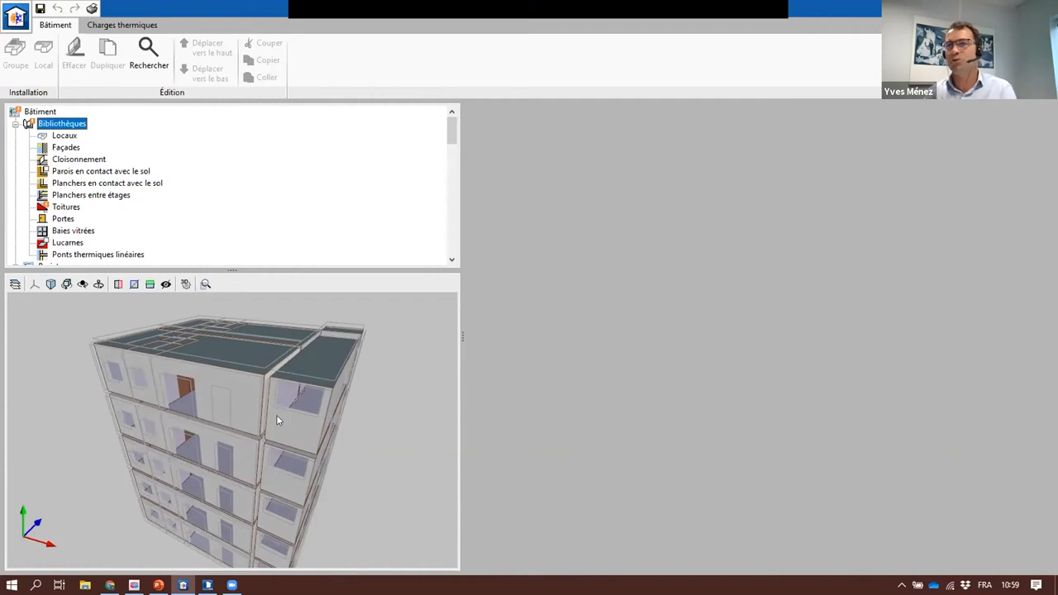
left_click_drag(285, 414, 291, 412)
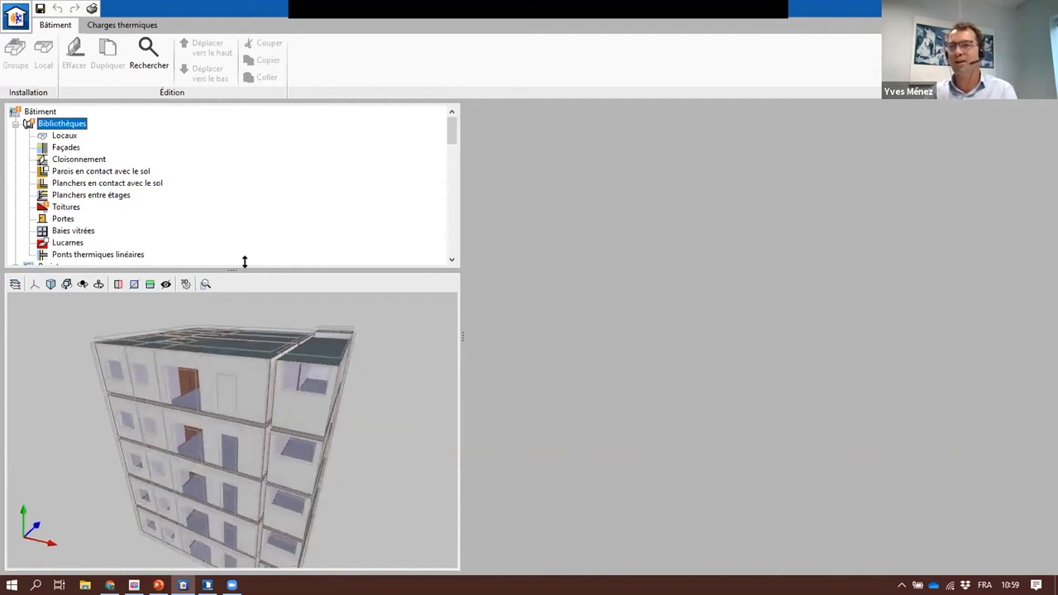
left_click_drag(232, 270, 242, 237)
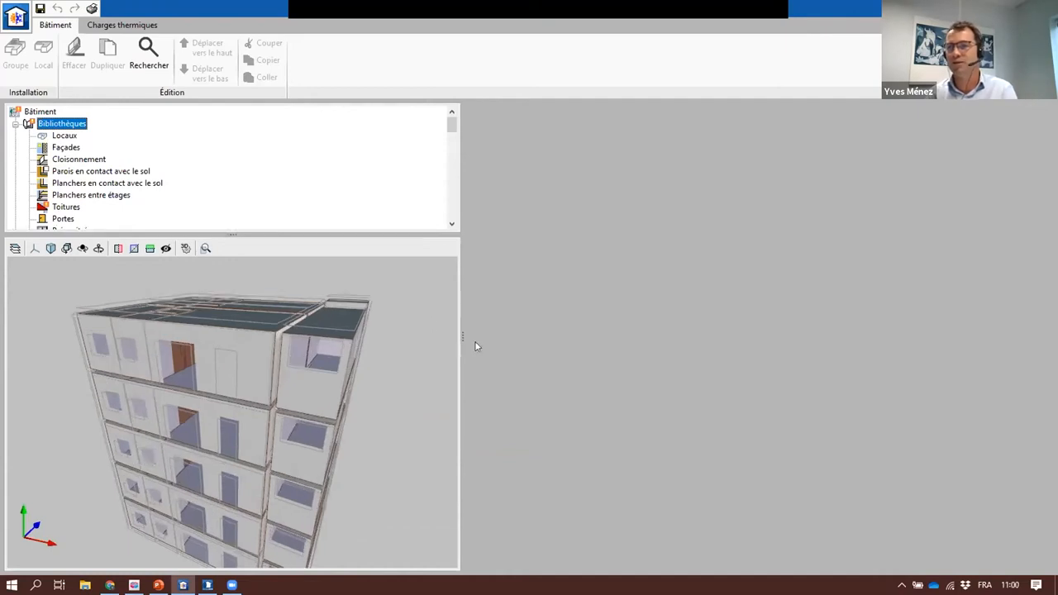
left_click_drag(463, 335, 528, 334)
left_click_drag(336, 363, 332, 363)
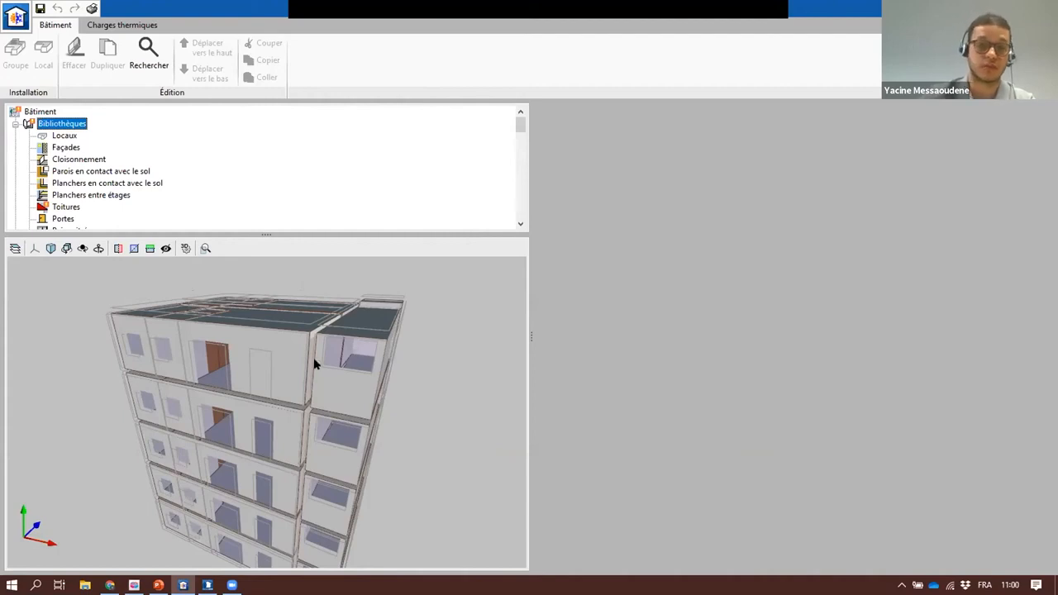
mouse_move(296, 364)
left_mouse_down()
mouse_move(378, 354)
mouse_move(283, 358)
mouse_move(305, 362)
left_mouse_up()
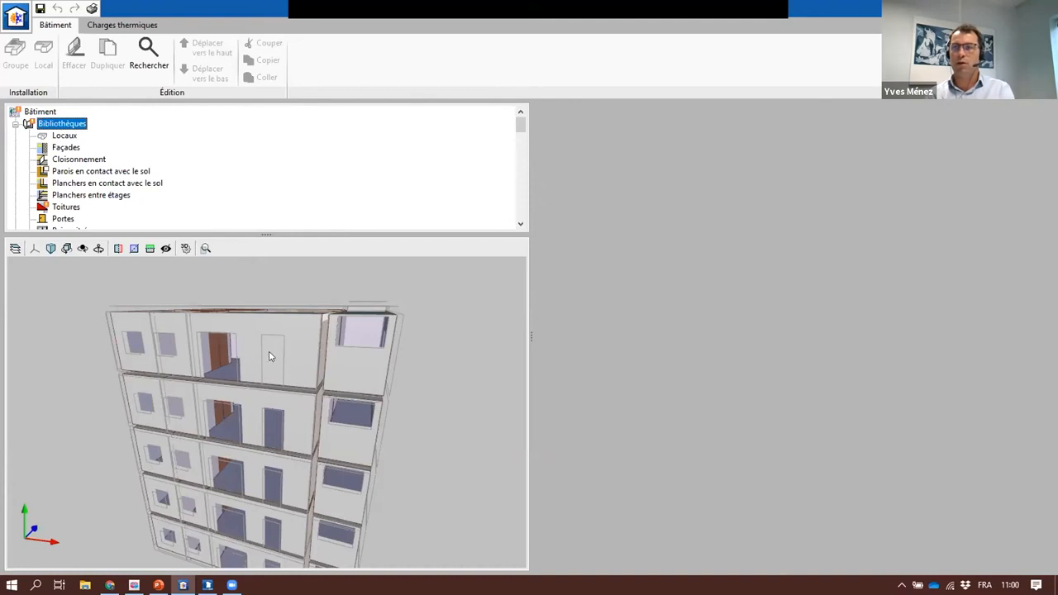
Step: Update the thermal load results and display Zone 1's maximum heating load (Charge maximale de chauffage) analysis
middle_click_drag(269, 357, 309, 362)
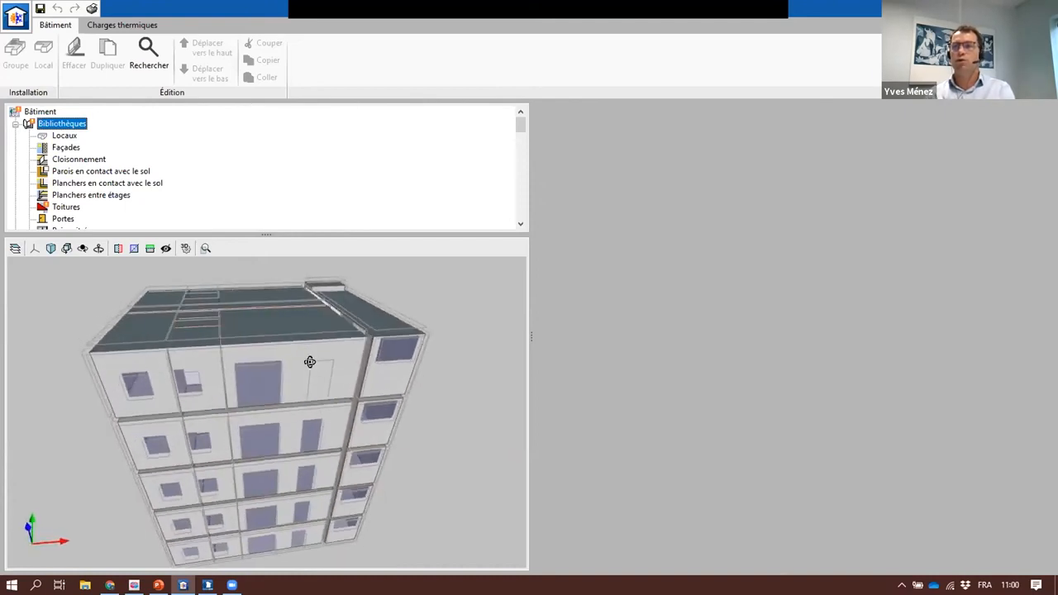
left_click(123, 26)
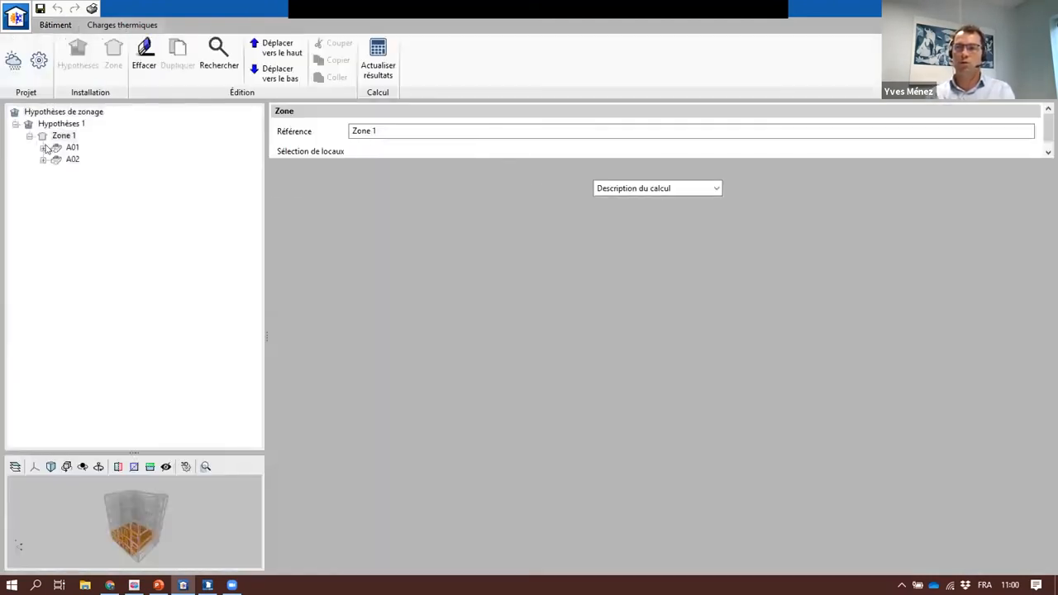
left_click(383, 48)
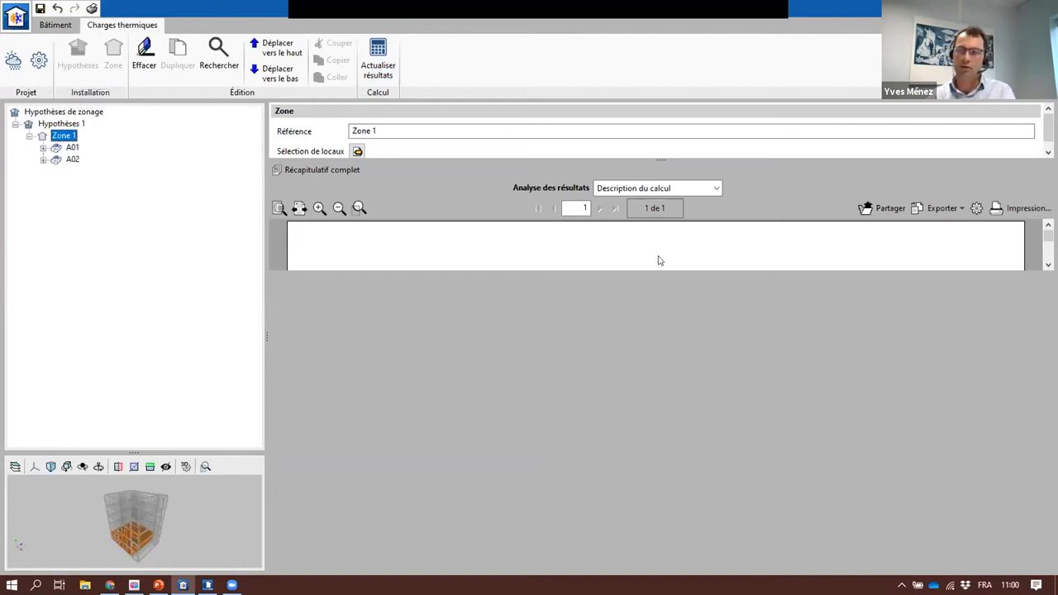
left_click(645, 188)
left_click(641, 198)
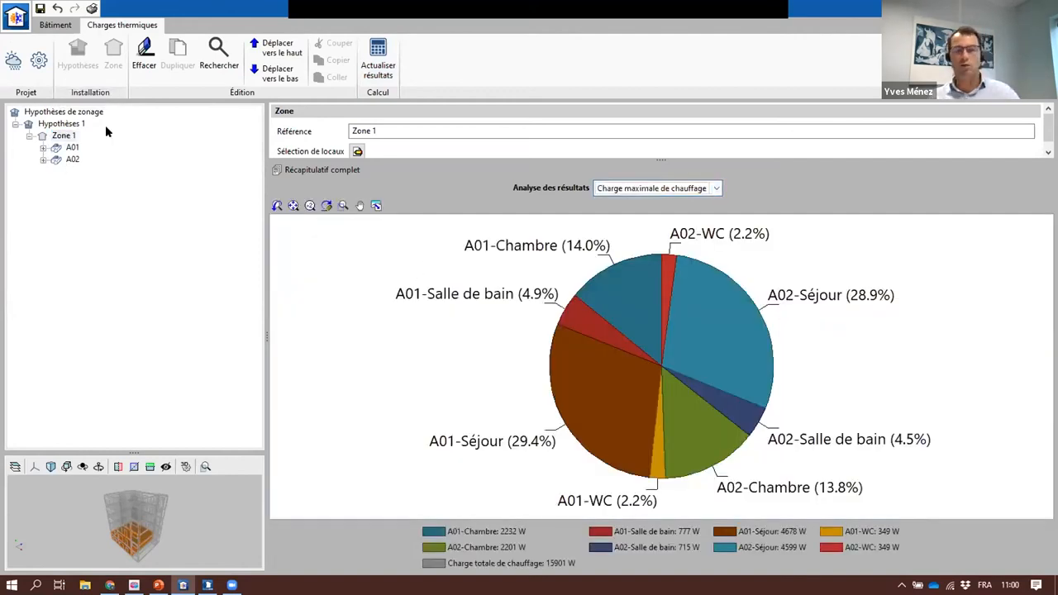
Step: Add a second set of zoning assumptions with the reference Hypothèses 2, without adding a zone to it
left_click(43, 123)
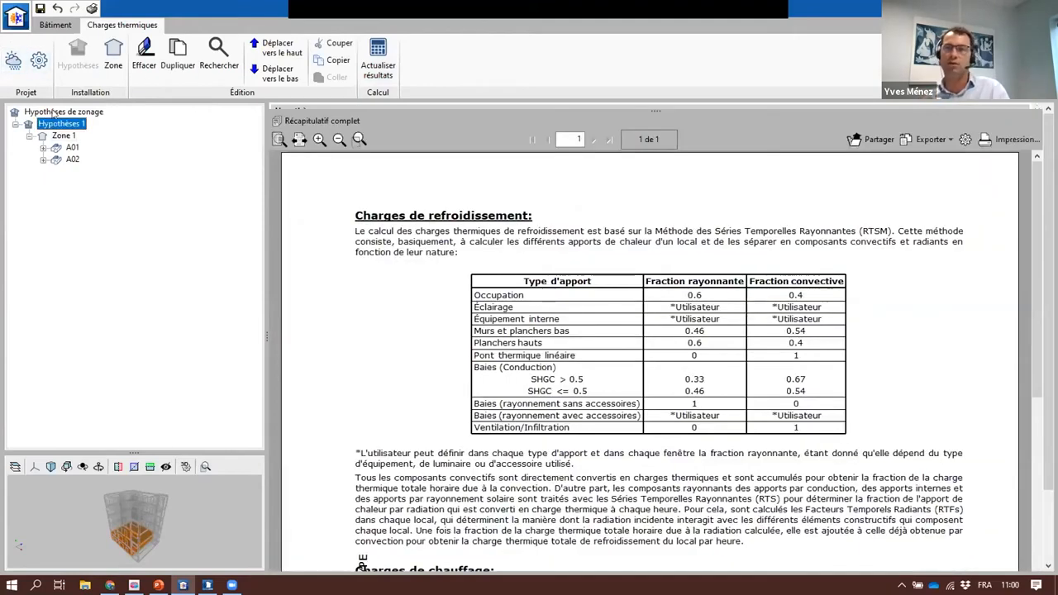
left_click(78, 55)
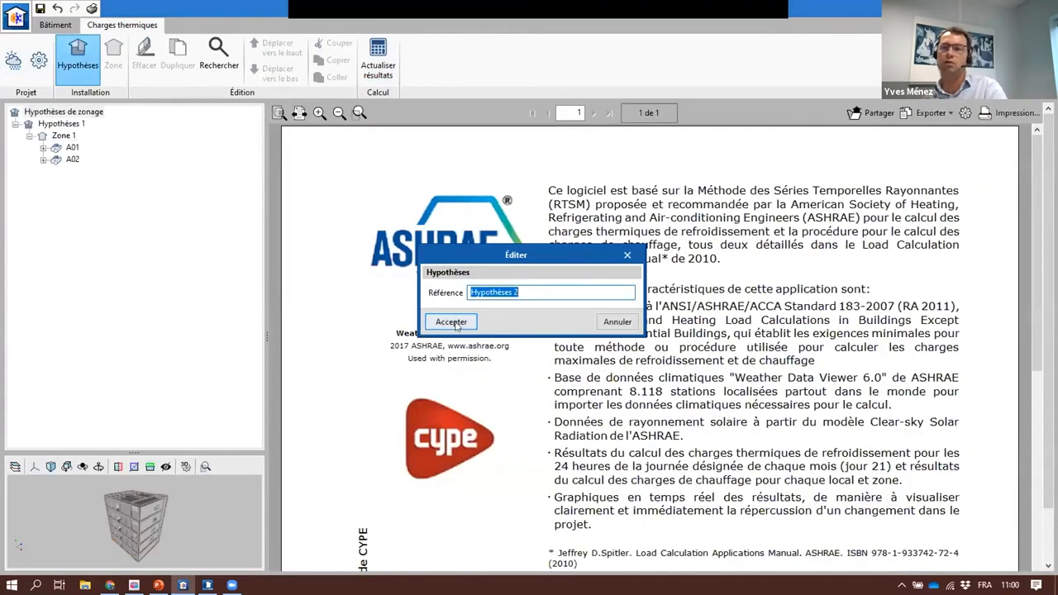
left_click(454, 323)
left_click(113, 56)
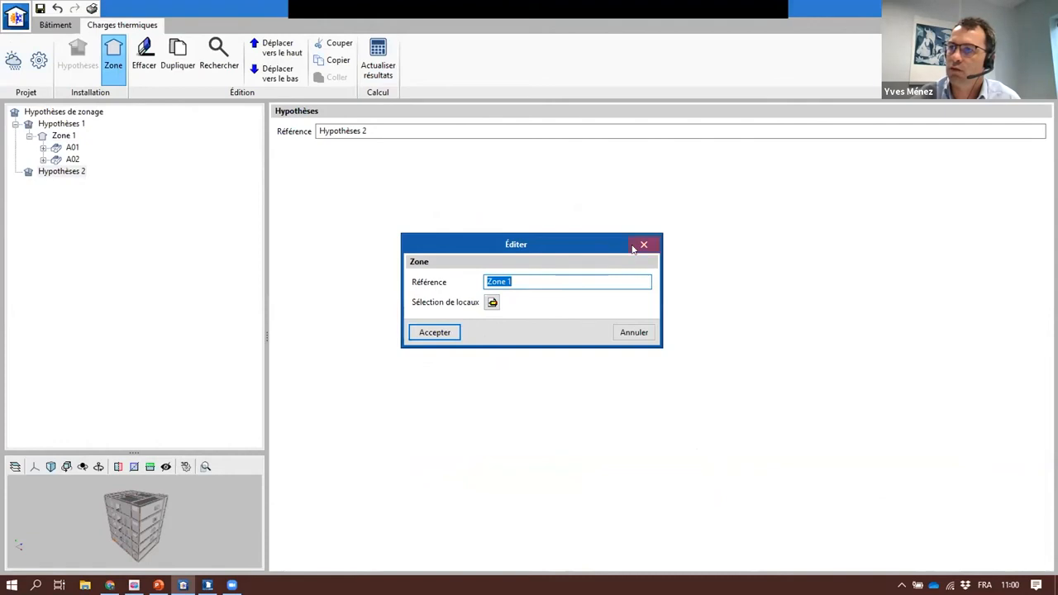
left_click(634, 249)
Step: Return to the building data, enlarge the project tree and locate groups A01 and A02 in the 3D model
left_click(56, 25)
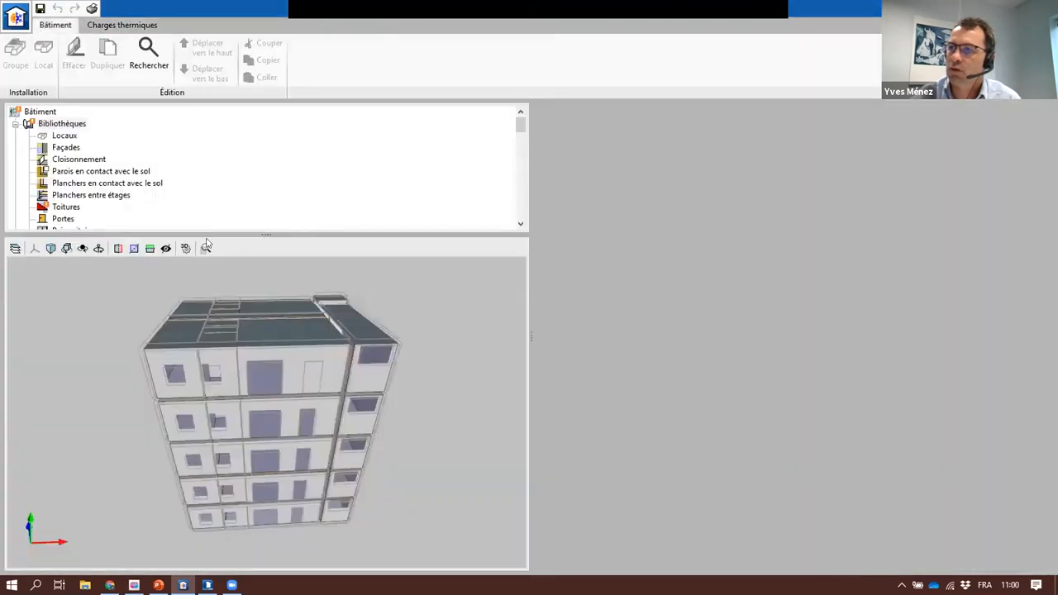
left_click_drag(264, 232, 240, 420)
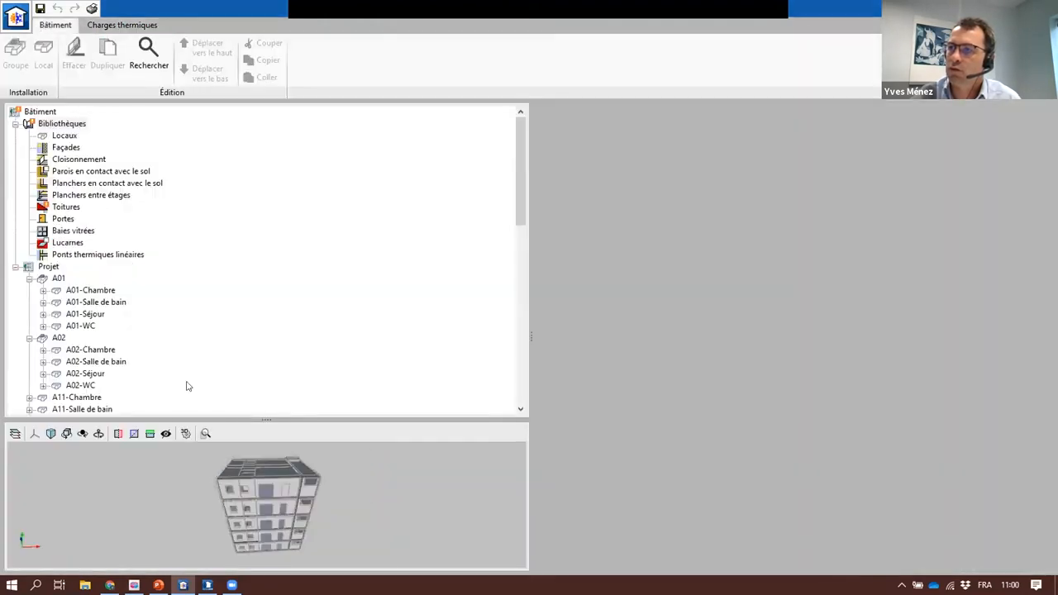
scroll(108, 339, "down", 5)
scroll(110, 340, "up", 4)
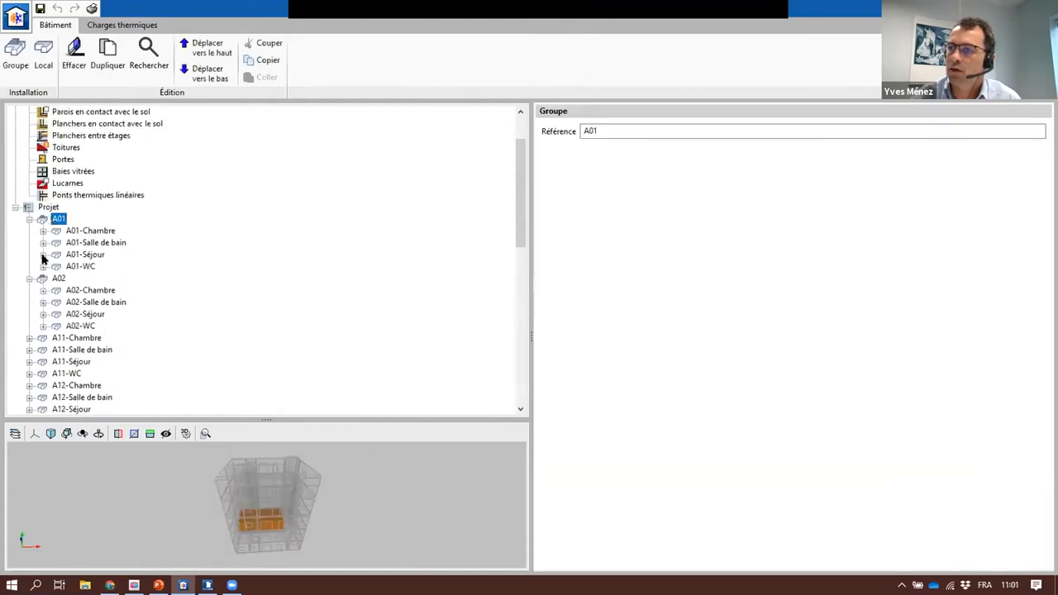
left_click(57, 280)
Step: Check the 3D locations of ungrouped spaces such as Ascenseur RDC, Hall R+2 and A31-WC
scroll(76, 345, "down", 10)
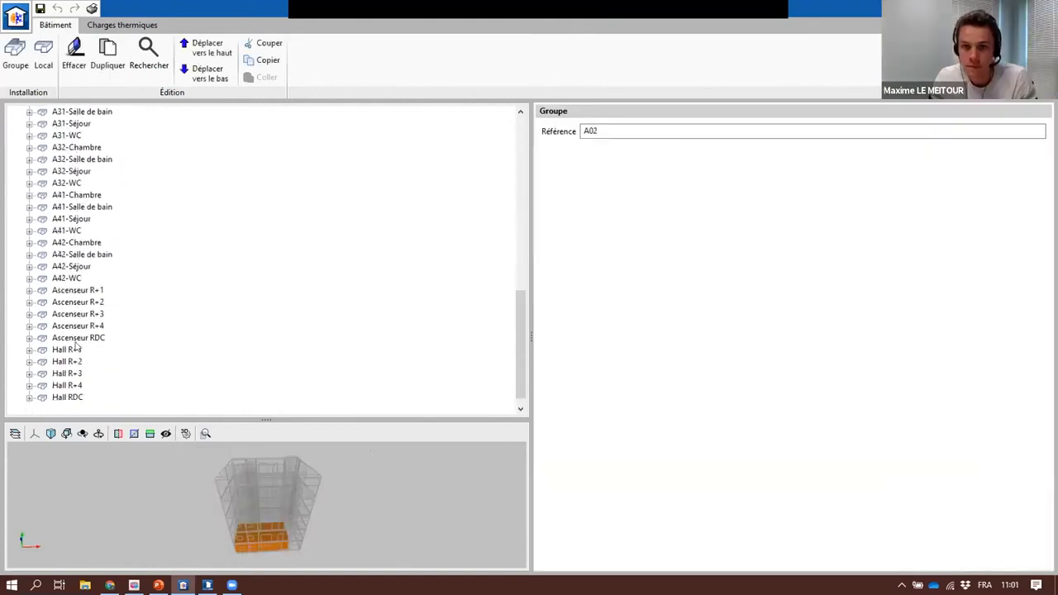
left_click(75, 338)
left_click(72, 360)
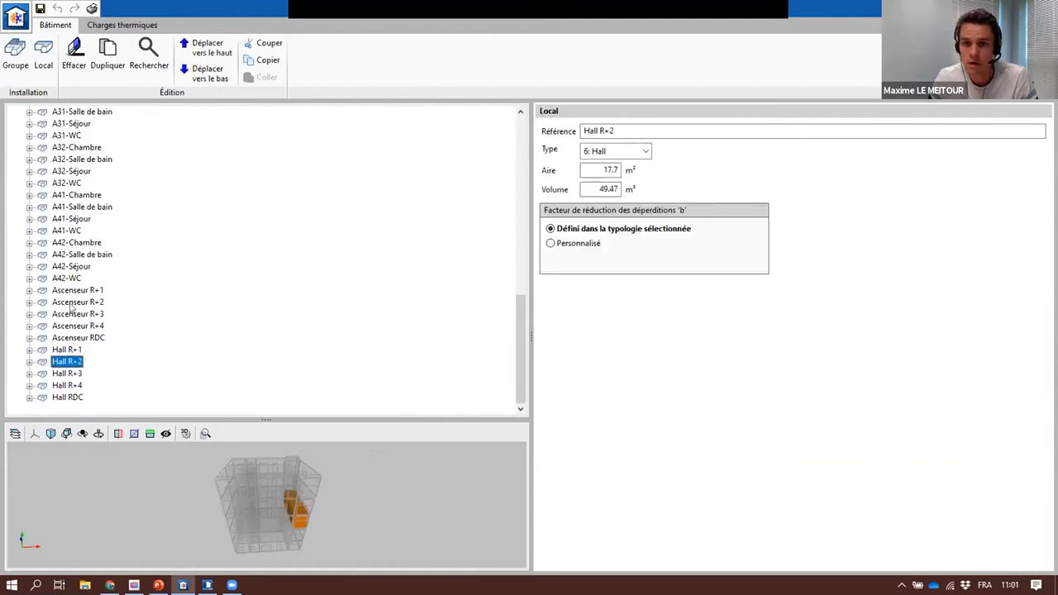
scroll(72, 308, "up", 3)
left_click(73, 256)
scroll(62, 290, "up", 8)
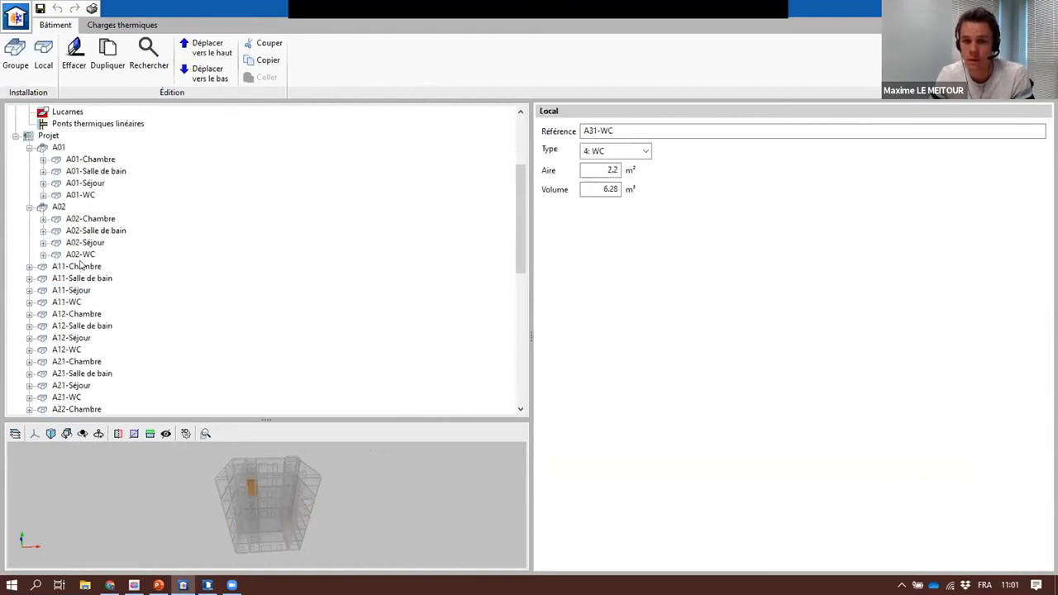
Step: Examine the ungrouped apartment spaces on the upper floors, from A11-Chambre to A42-Séjour, in the 3D model
scroll(53, 318, "down", 1)
left_click(71, 278)
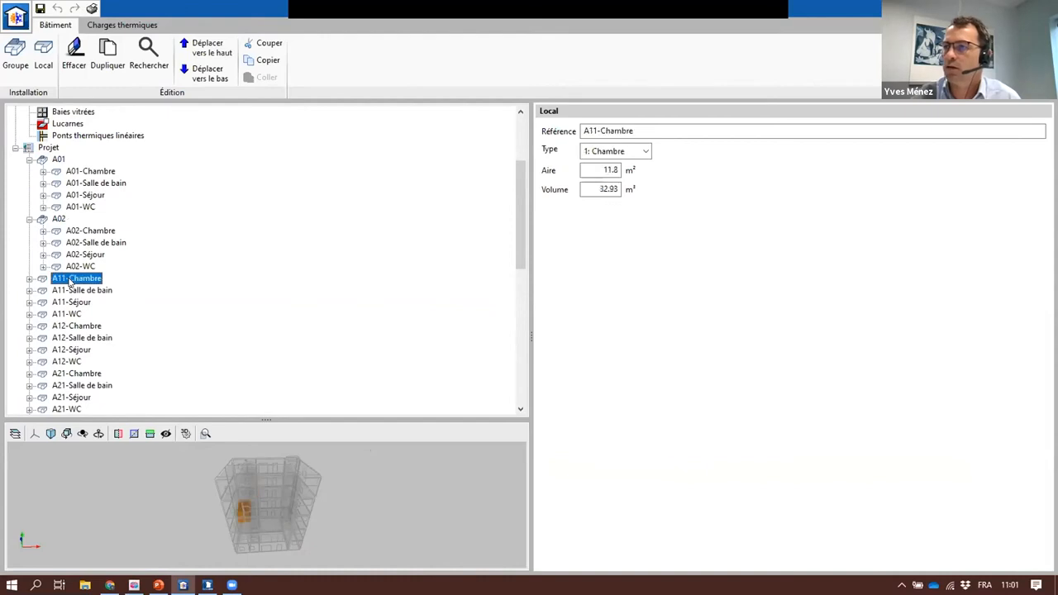
left_click(71, 290)
scroll(66, 327, "down", 2)
scroll(66, 327, "down", 3)
left_click(71, 314)
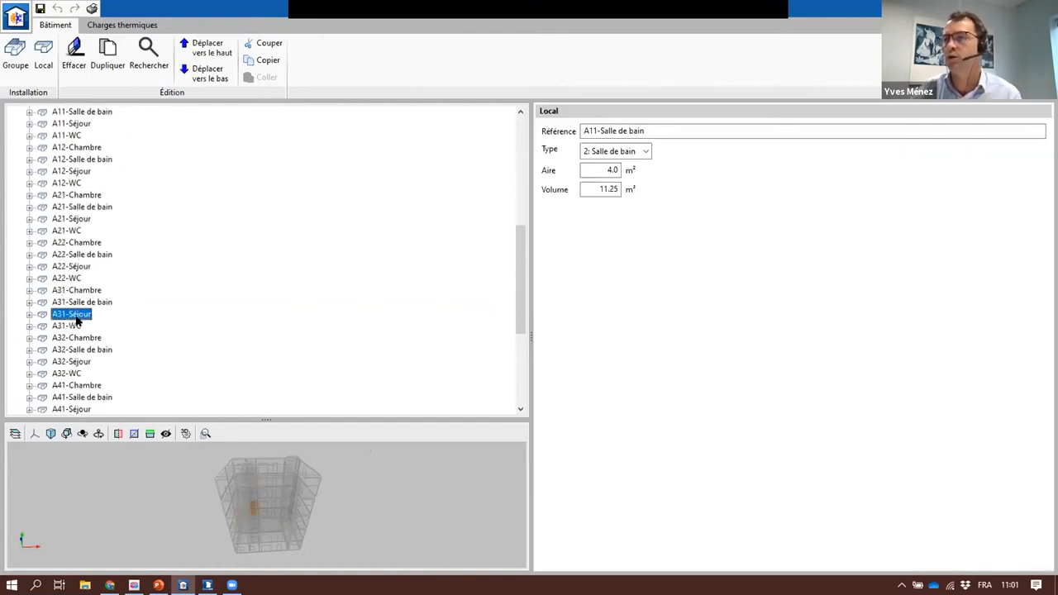
left_click(71, 326)
scroll(74, 337, "down", 1)
scroll(74, 337, "down", 3)
left_click(72, 337)
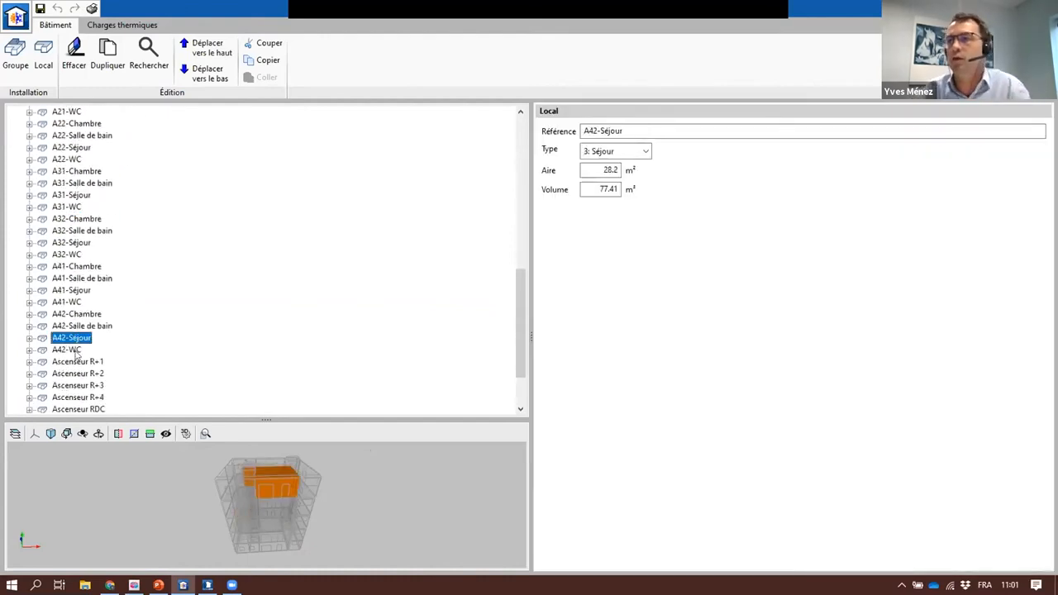
mouse_move(245, 485)
middle_mouse_down()
mouse_move(338, 487)
mouse_move(222, 489)
middle_mouse_up()
Step: Return to the thermal loads zoning and start adding a zone to Hypothèses 2
left_click(123, 24)
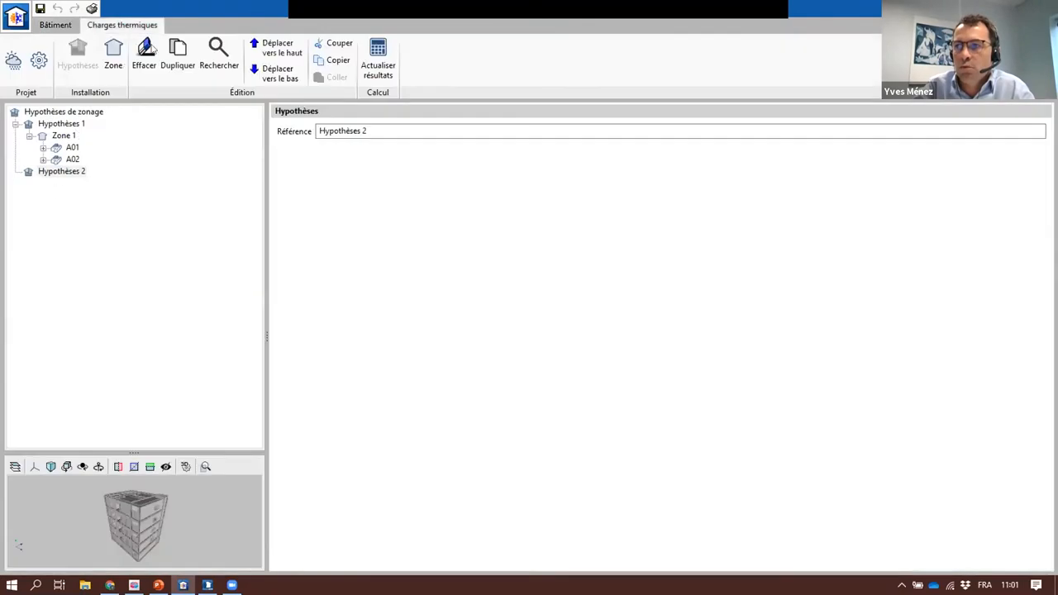
left_click(113, 54)
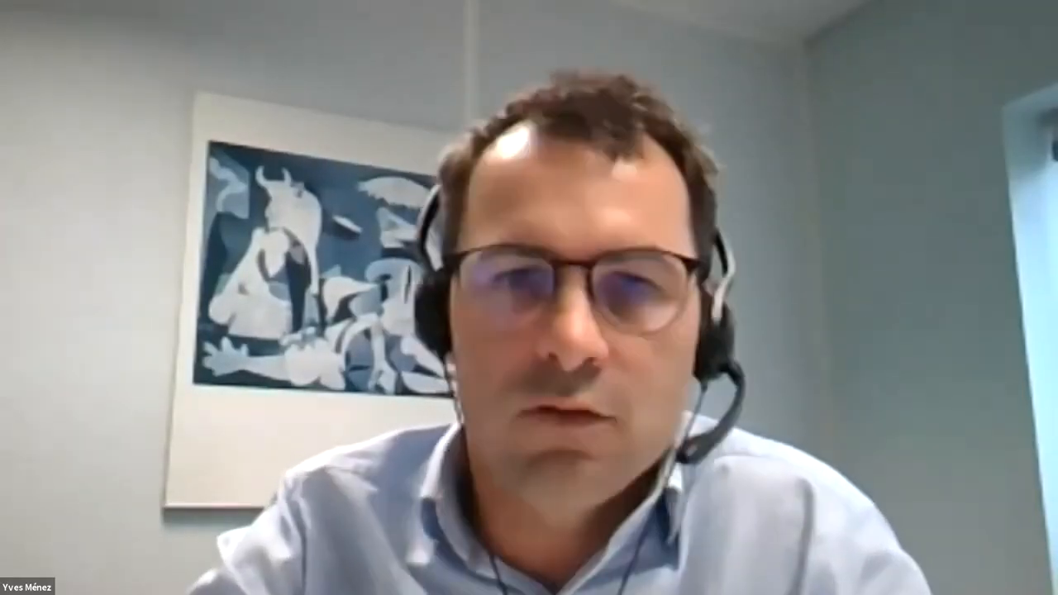